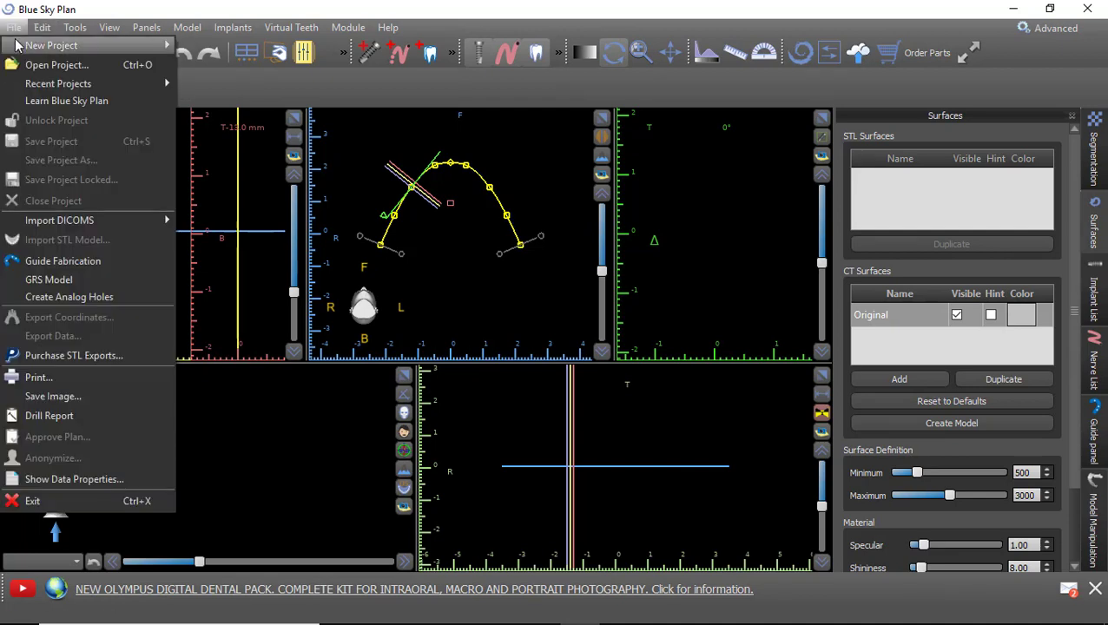
Start a new Patient CT Scan project from the case 1 dicom.zip archive.
mouse_move(17, 48)
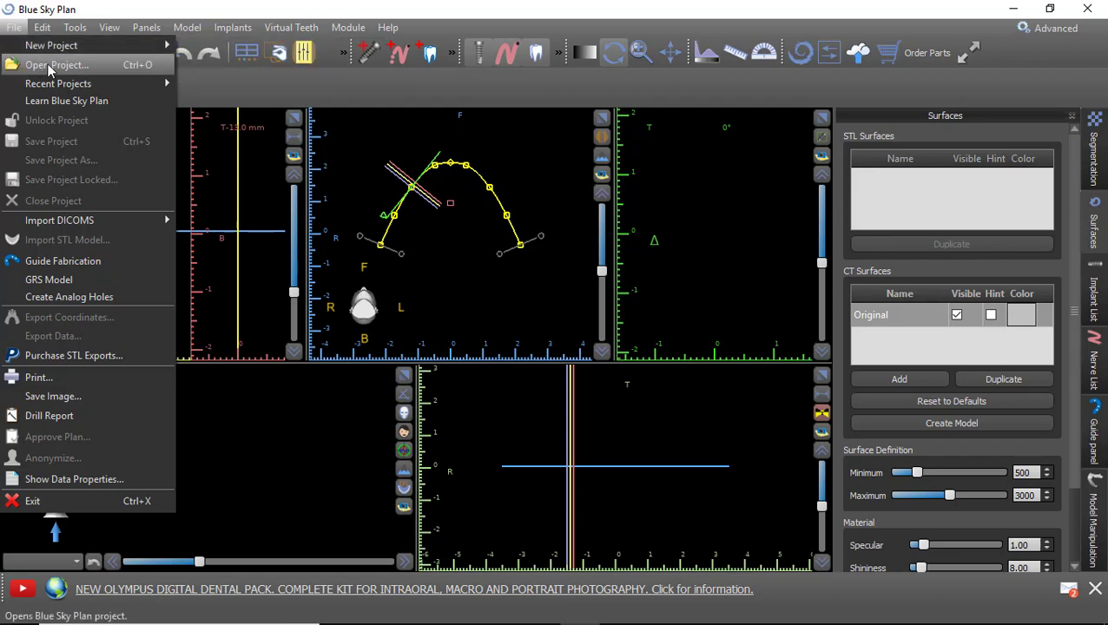
mouse_move(58, 49)
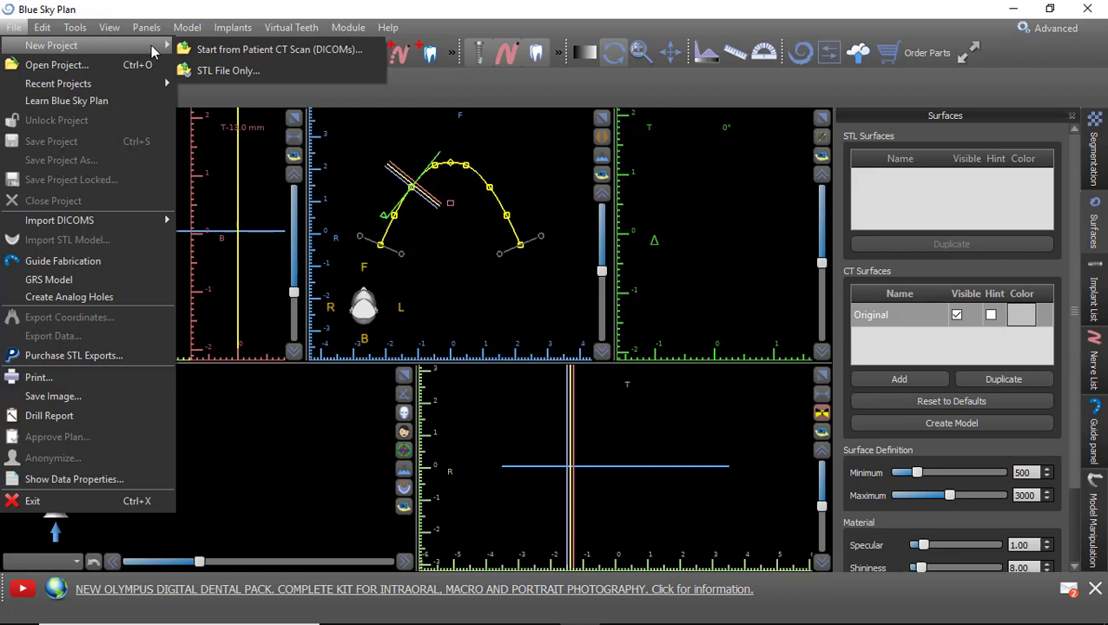
click(298, 52)
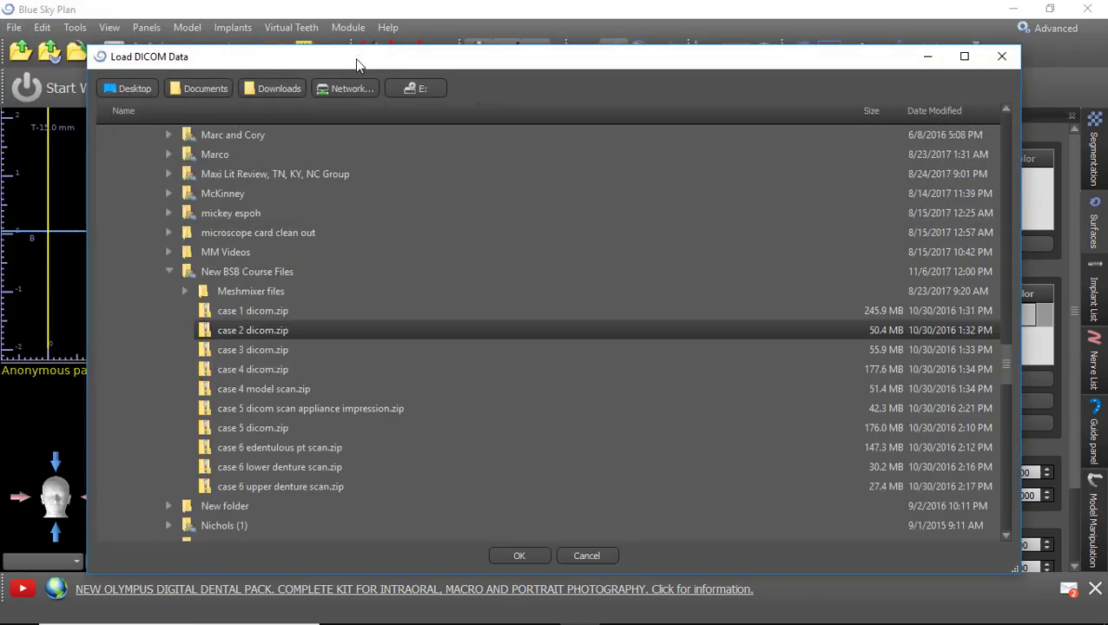
click(284, 313)
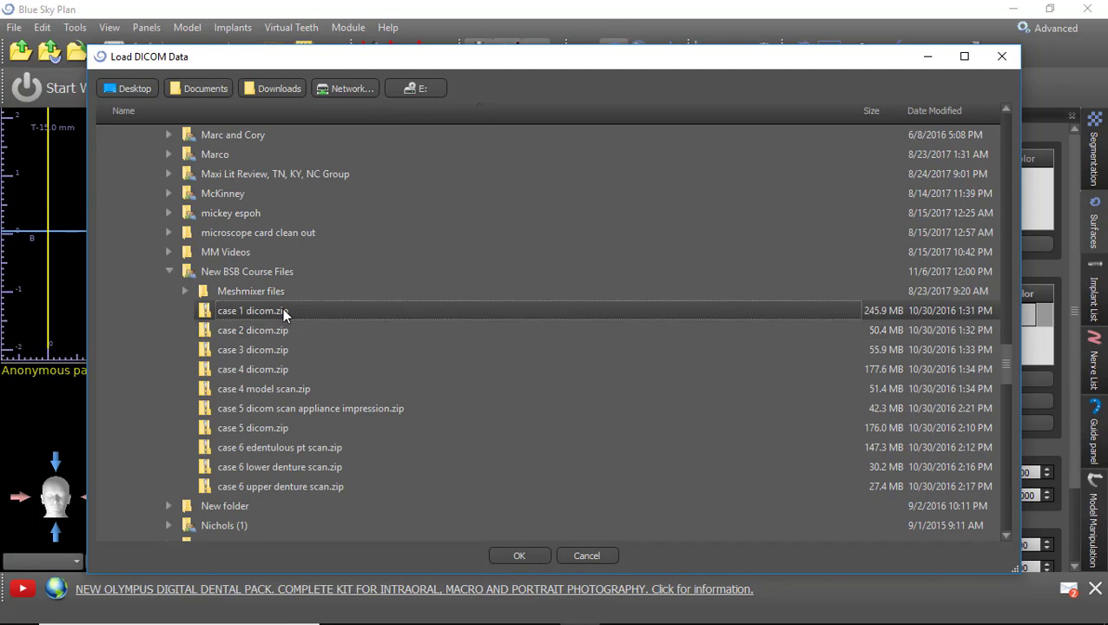
click(521, 555)
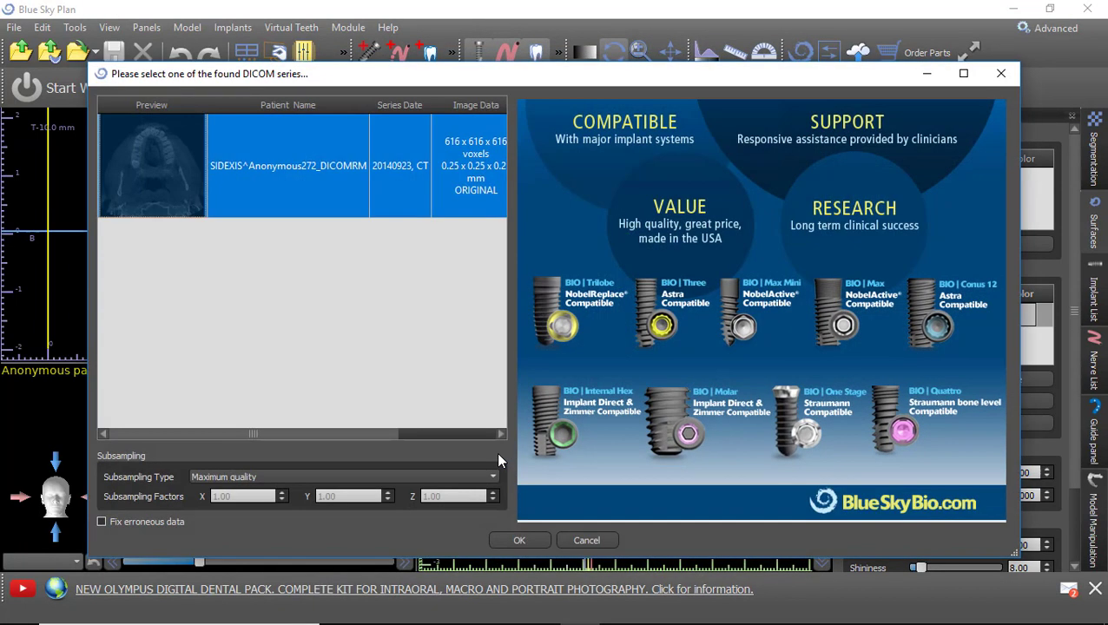
Accept the single 616 × 616 × 616 CT series at Maximum quality.
click(533, 540)
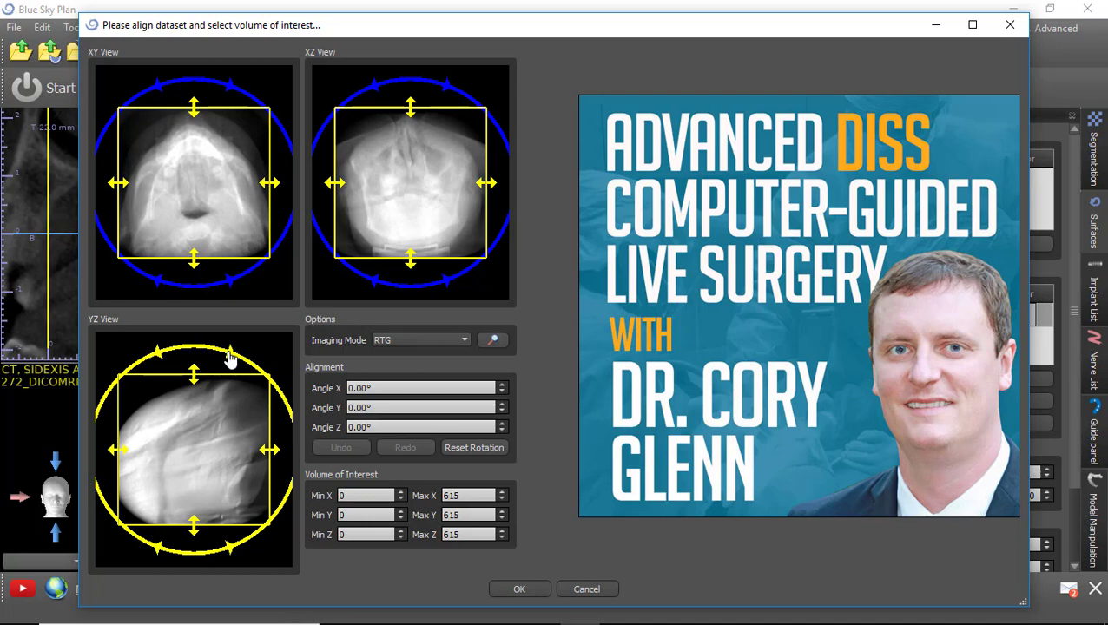
Crop the volume of interest to Y 65–454 and Z 59–355 (X 0–619) and load it.
drag(230, 353, 237, 359)
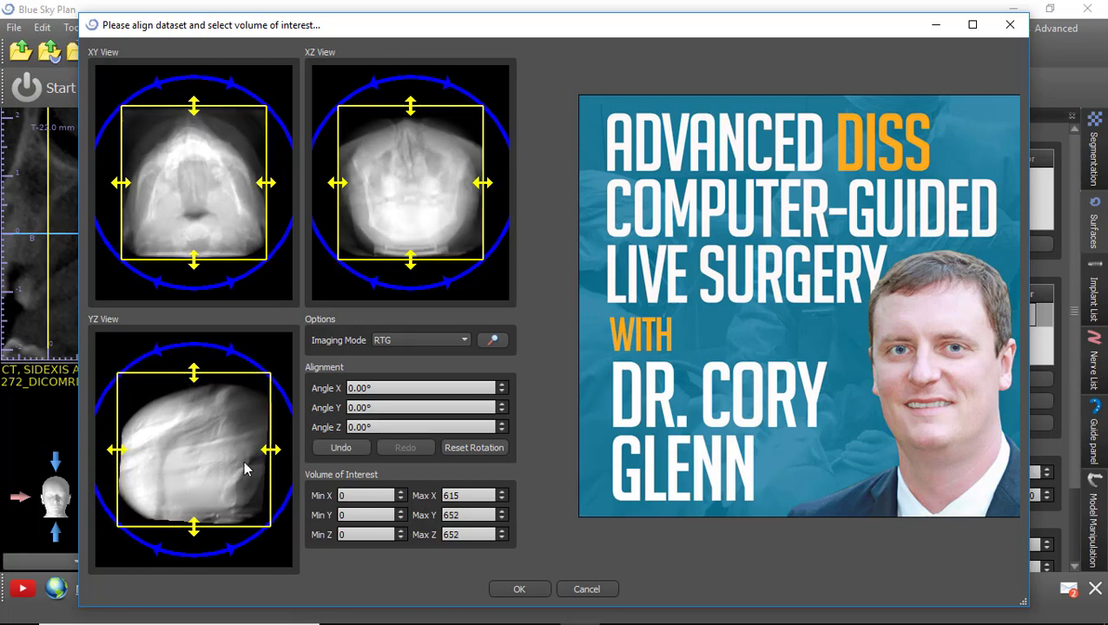
click(501, 137)
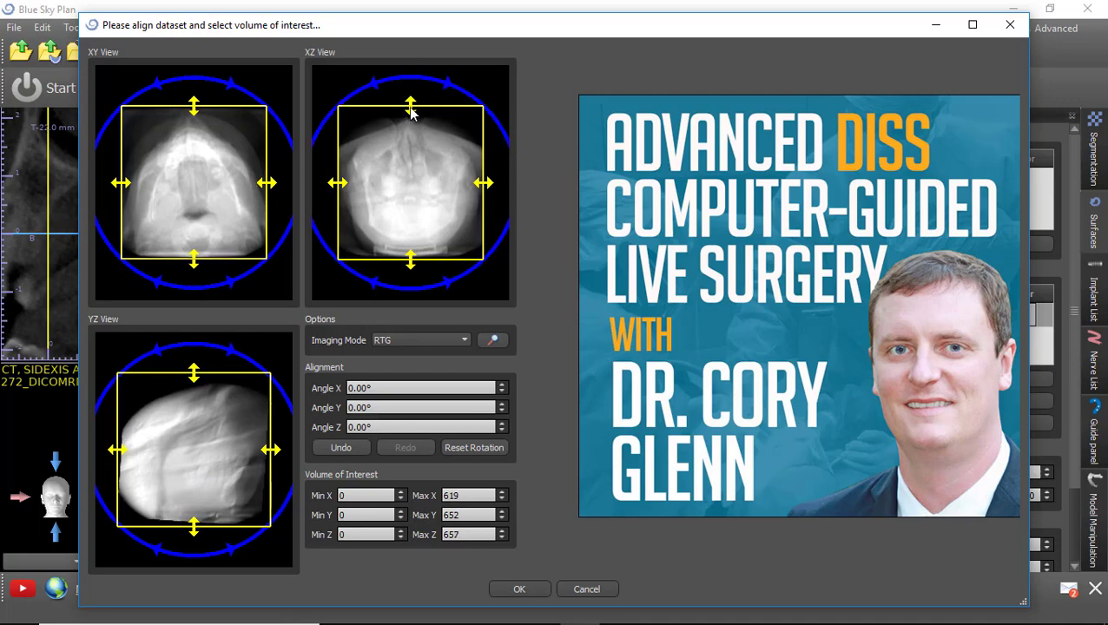
drag(410, 110, 414, 180)
mouse_move(540, 610)
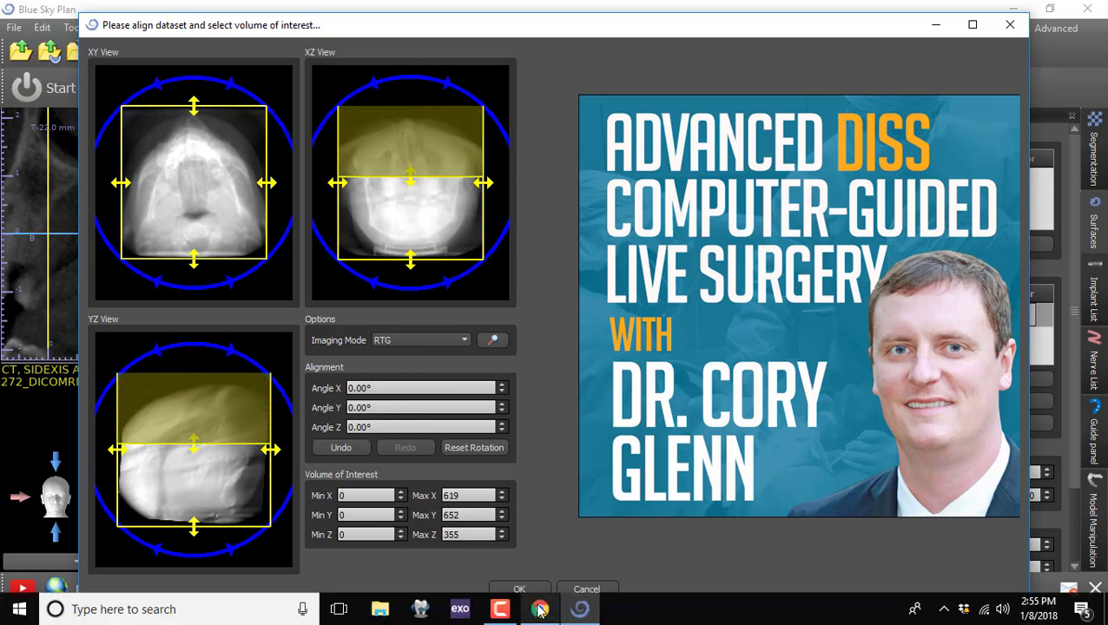
click(500, 609)
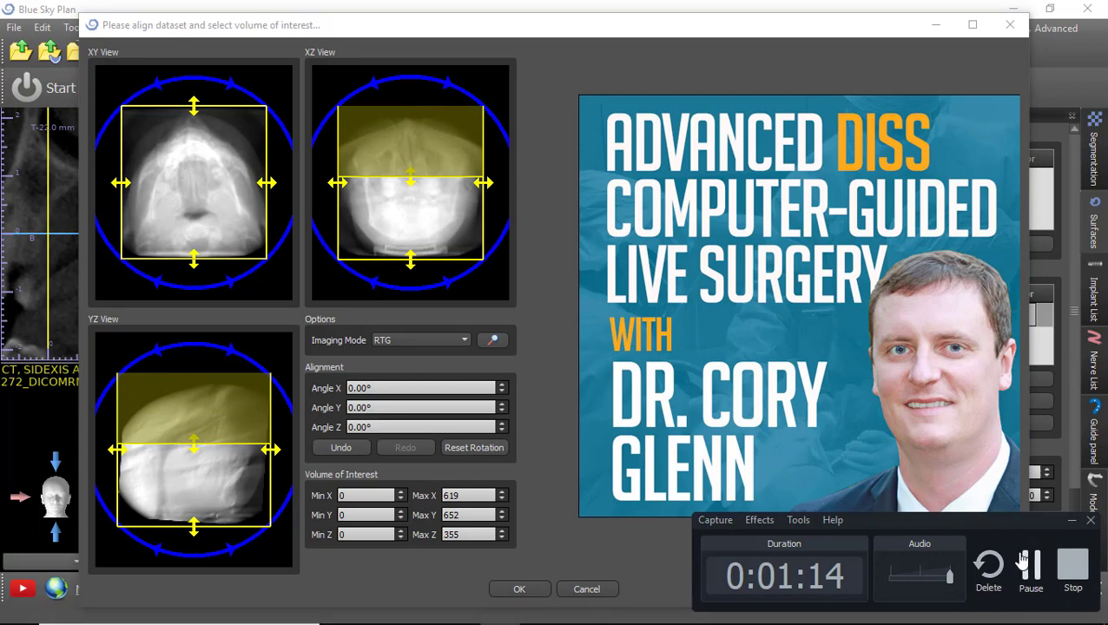
click(1023, 561)
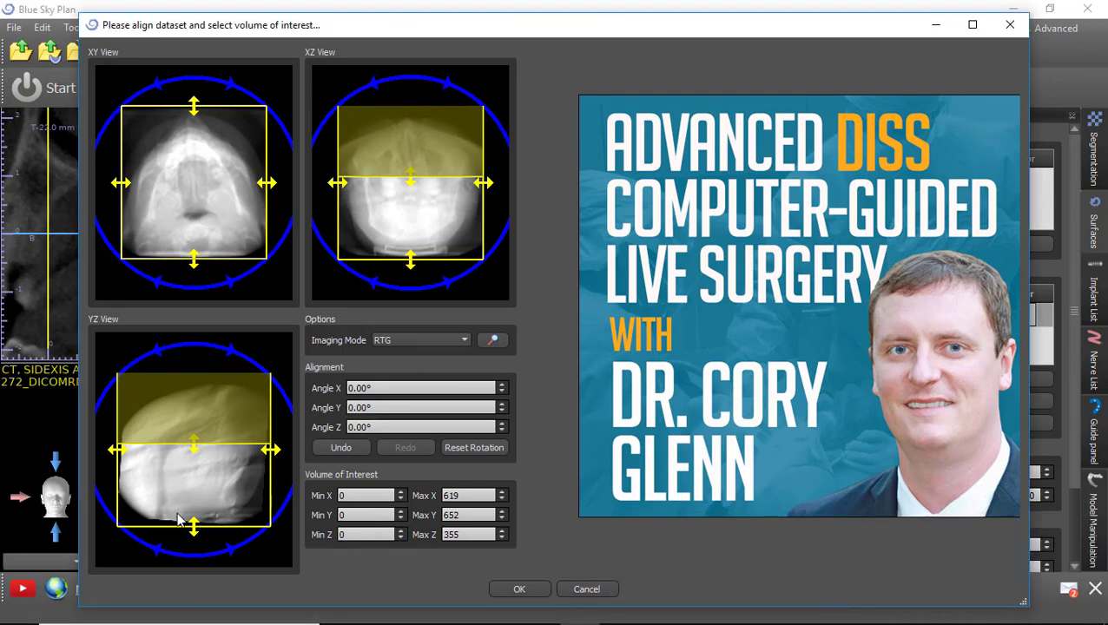
drag(123, 455, 172, 459)
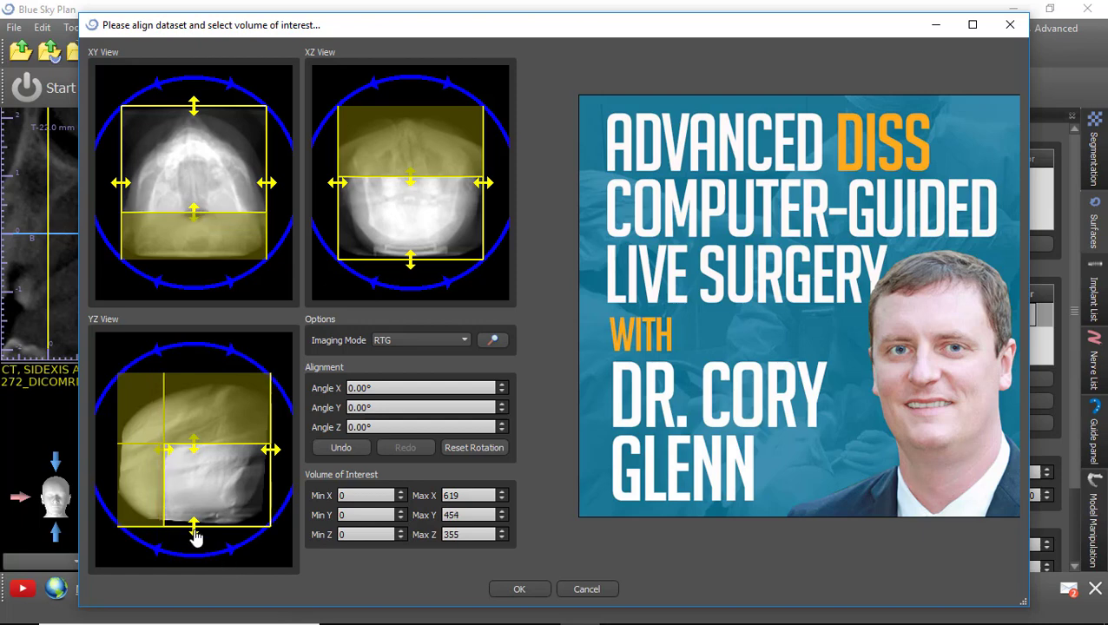
drag(194, 532, 194, 521)
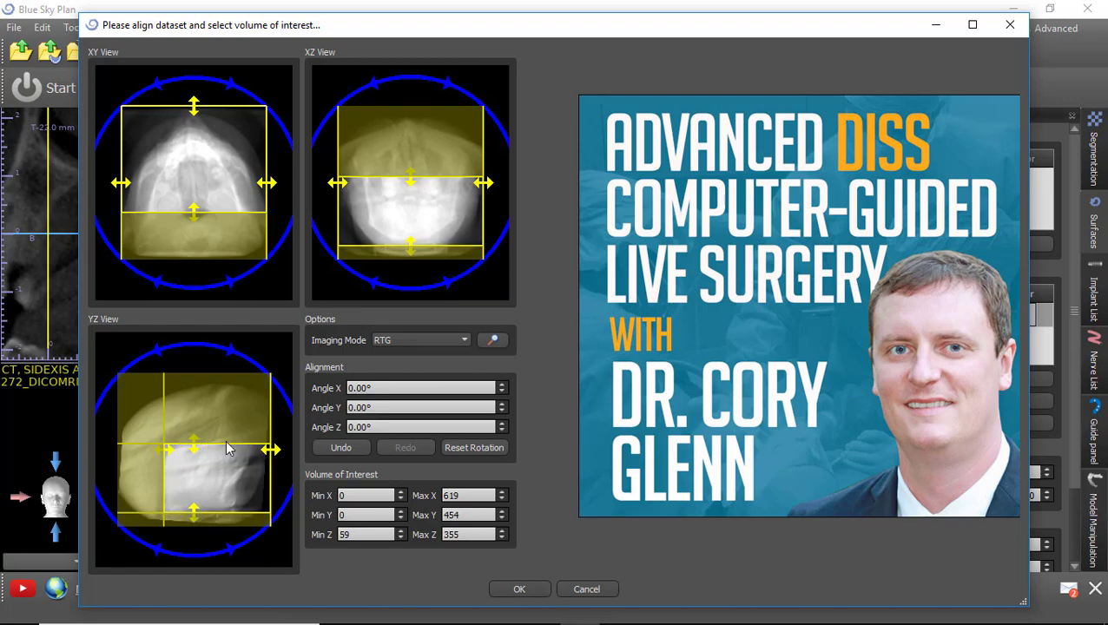
drag(276, 456, 261, 457)
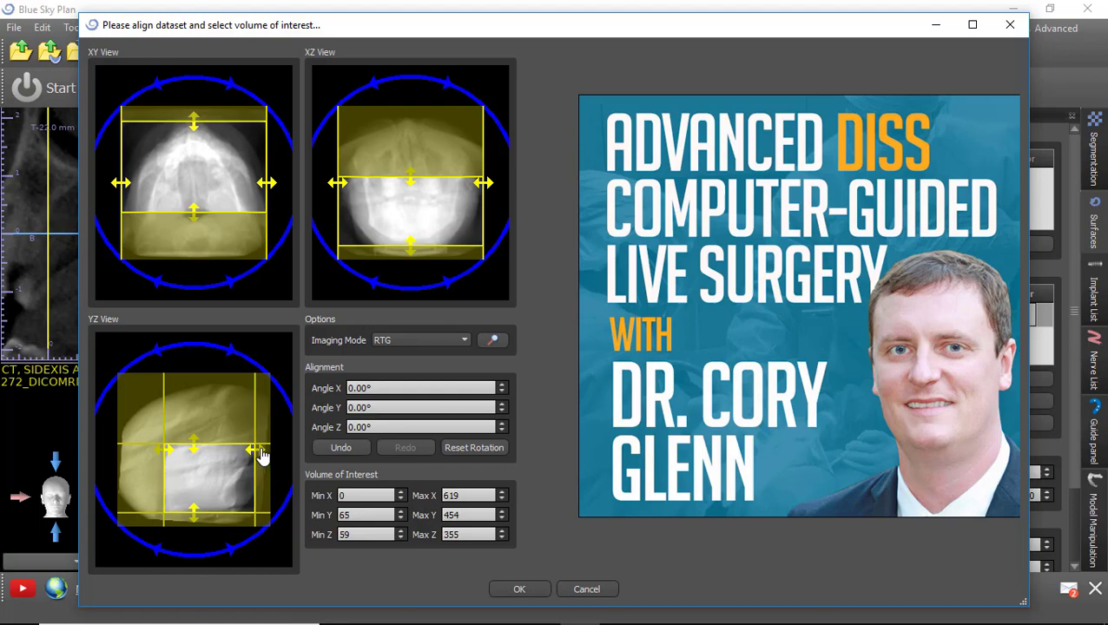
click(519, 589)
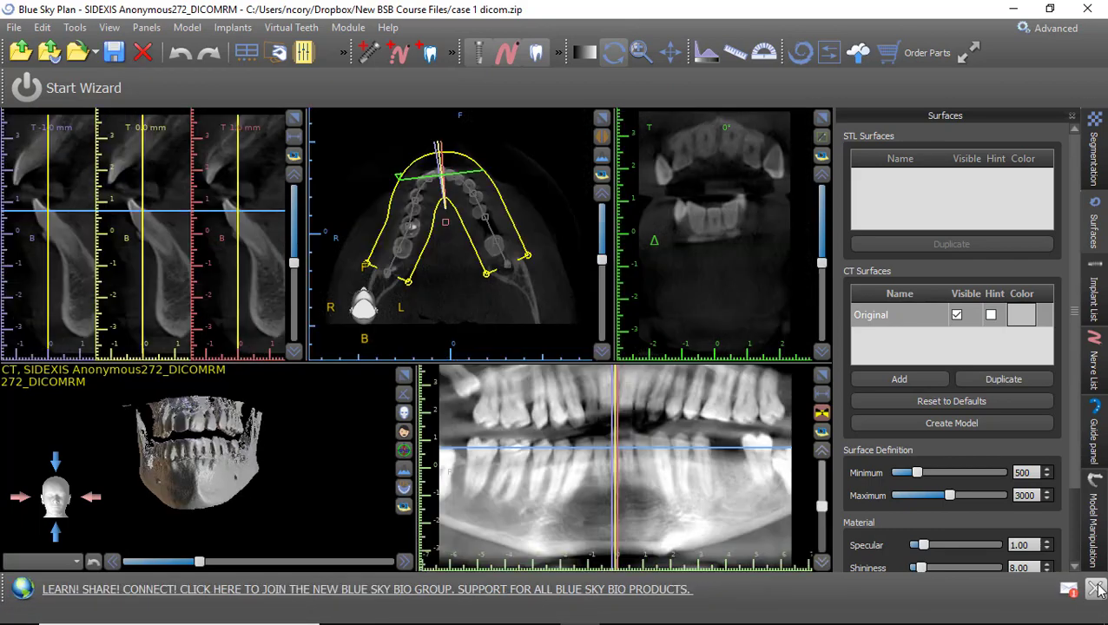
Dismiss the ad banner and close the Surfaces, Guide and Segmentation panels.
click(1098, 591)
drag(244, 476, 230, 514)
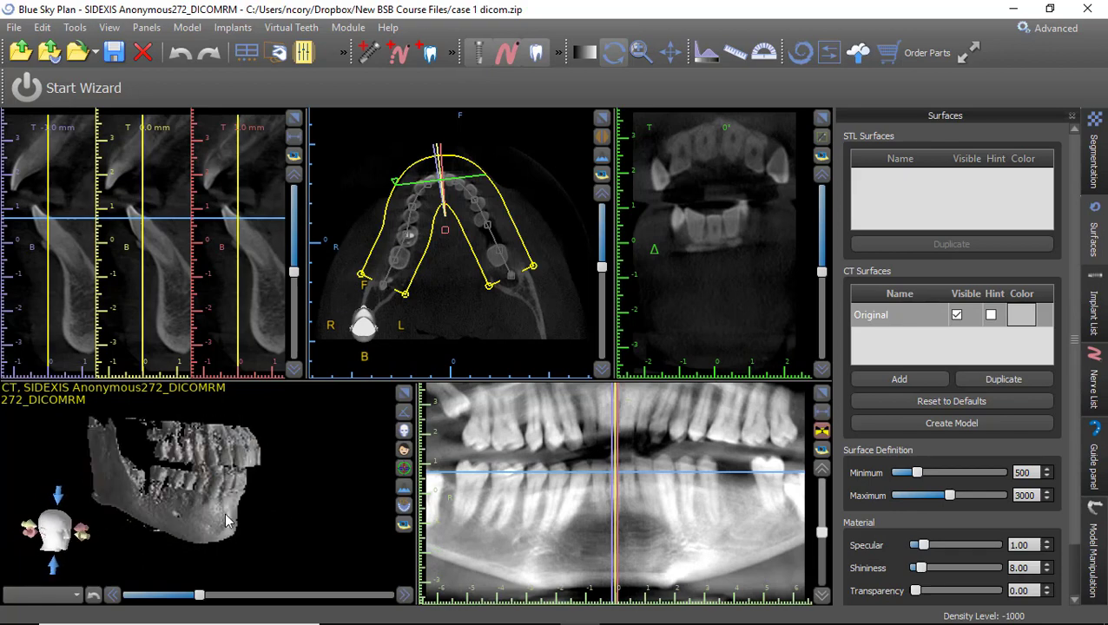
click(1072, 118)
click(1073, 117)
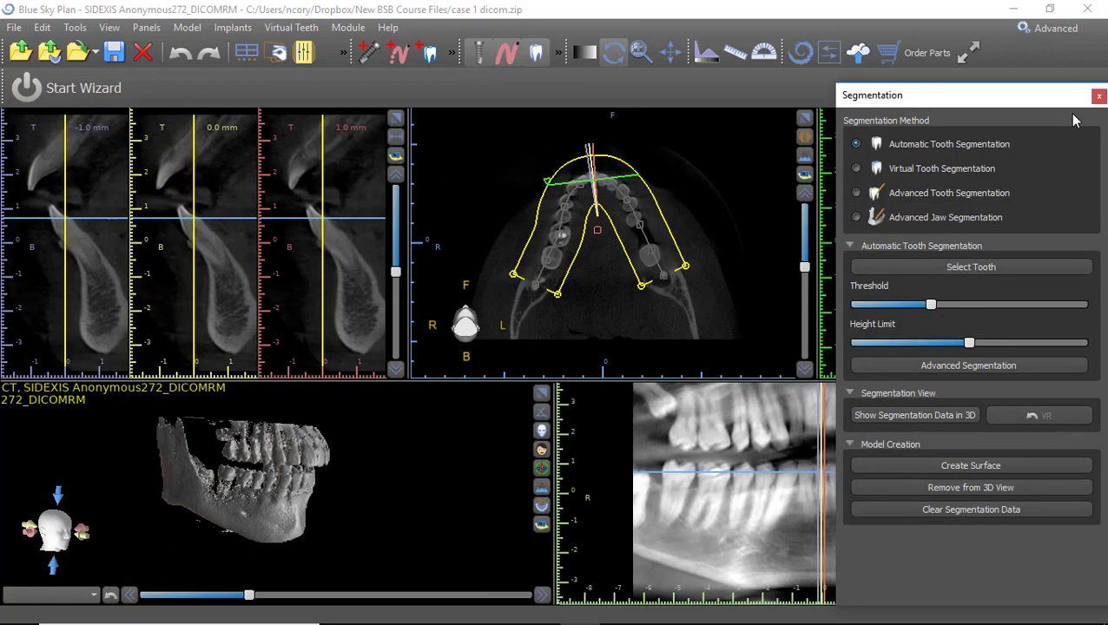
click(1098, 96)
Rotate, zoom and pan the 3D jaw model to inspect it from front and sides.
drag(388, 433, 320, 535)
right_drag(320, 534, 340, 434)
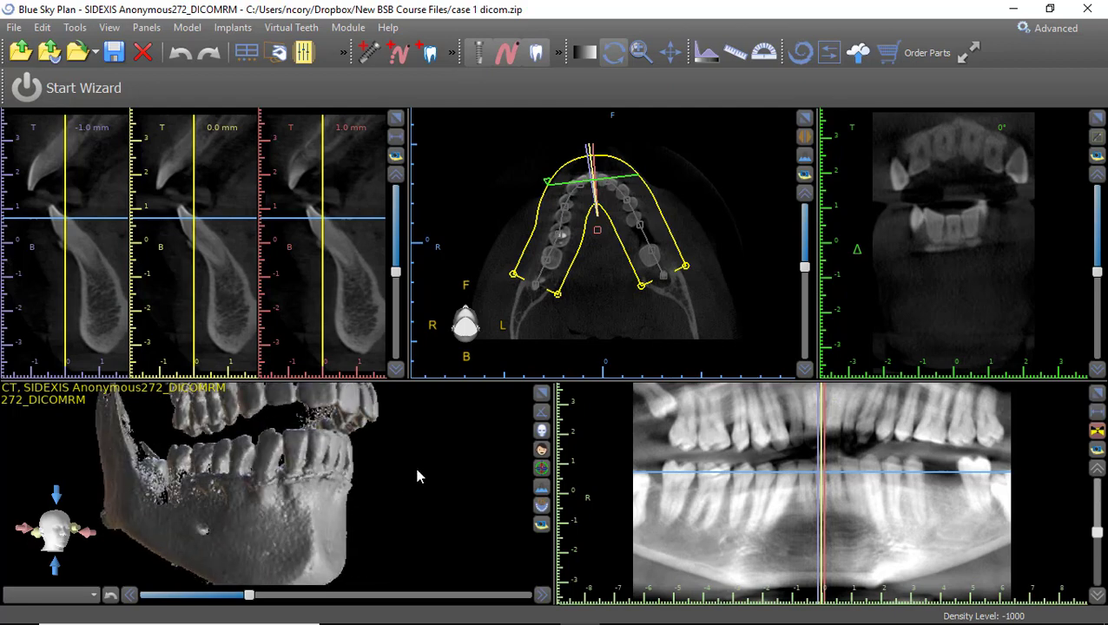
middle_drag(281, 492, 437, 515)
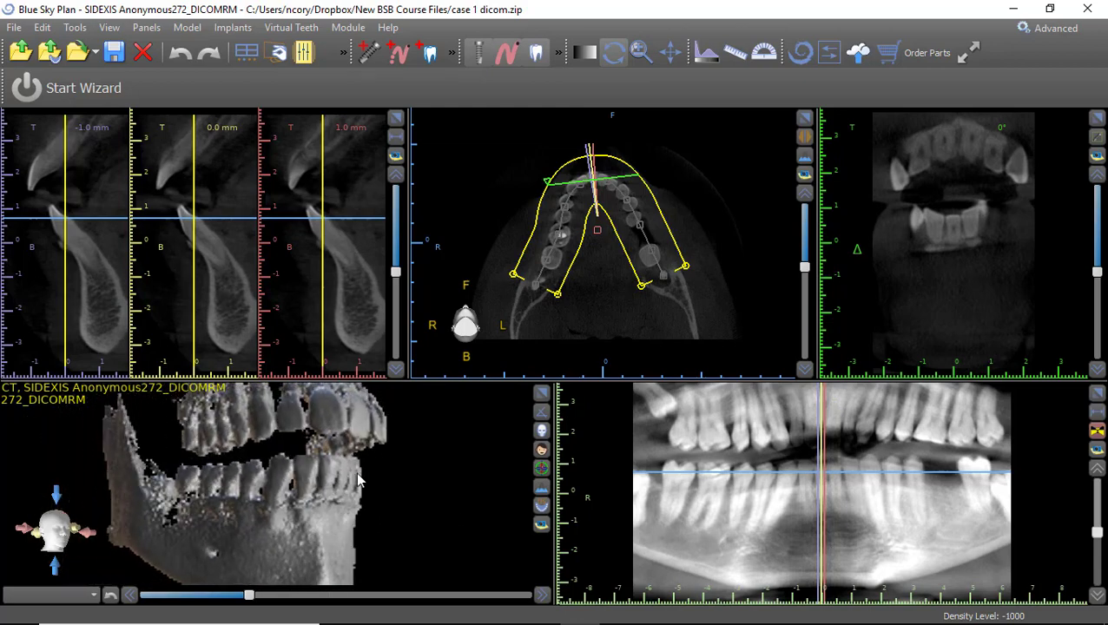
drag(417, 504, 284, 475)
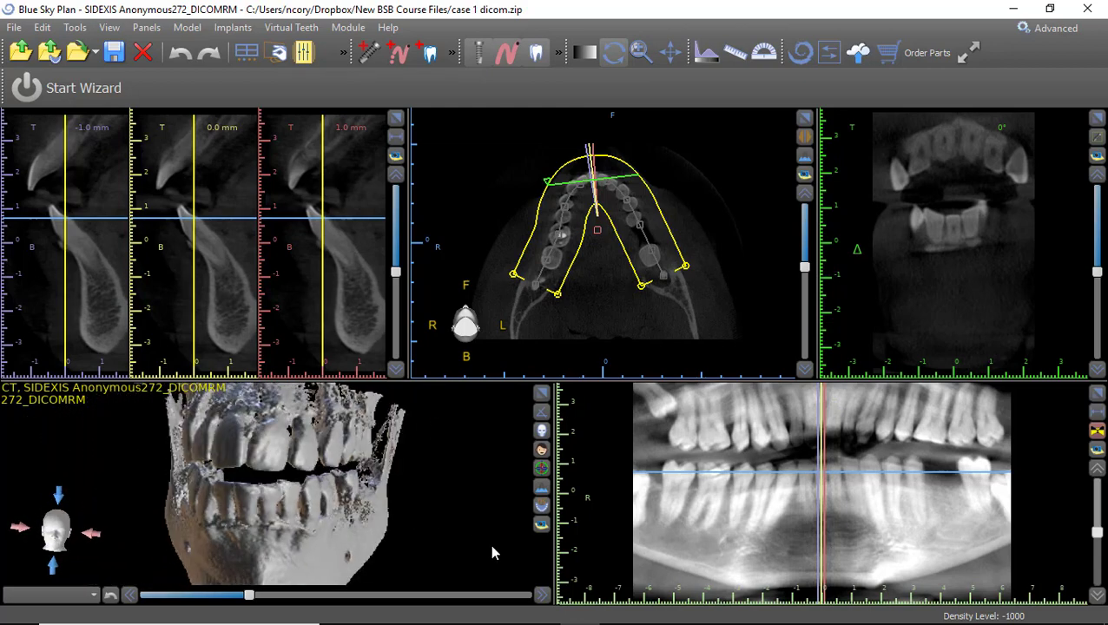
drag(502, 563, 322, 478)
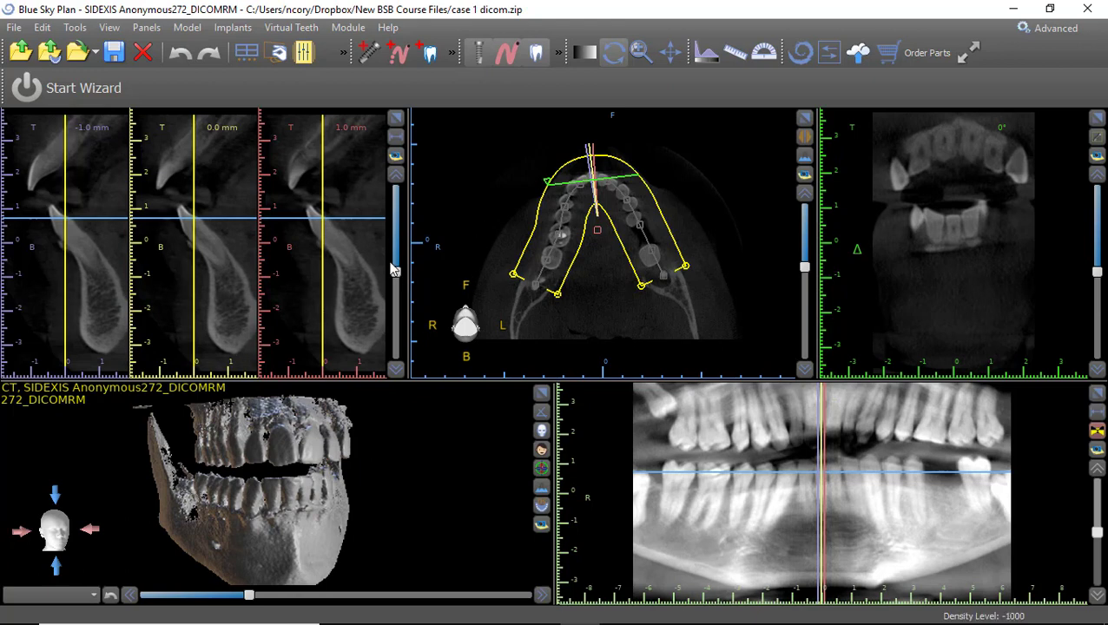
Drop the axial slice into the lower jaw and step cross-sections to 10, 11 and 12 mm.
scroll(216, 280, up, 4)
double_click(217, 279)
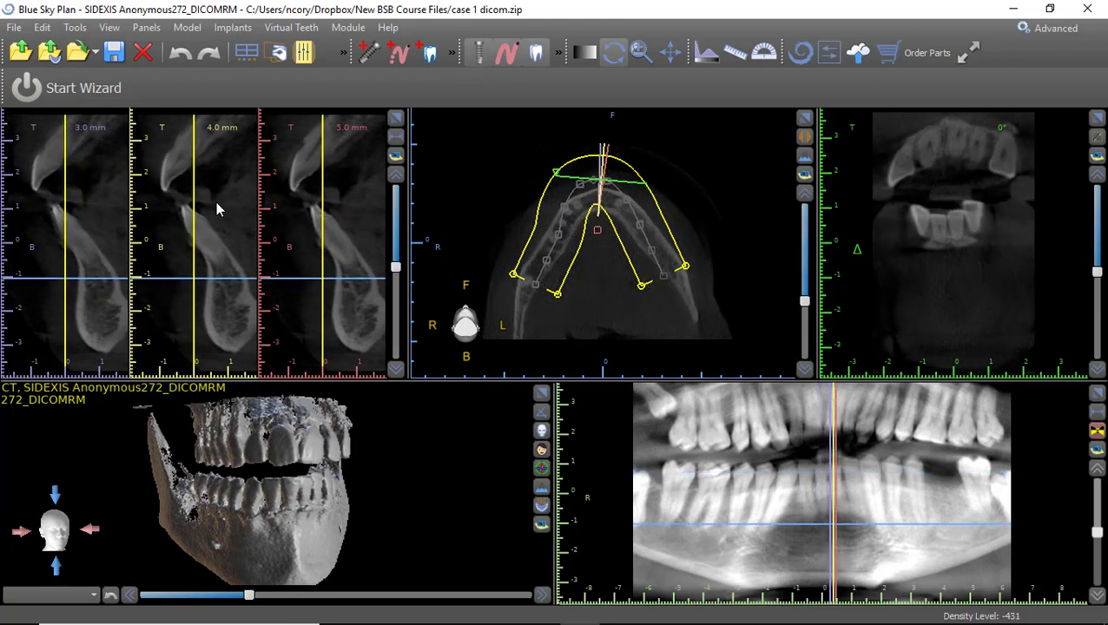
scroll(220, 222, up, 16)
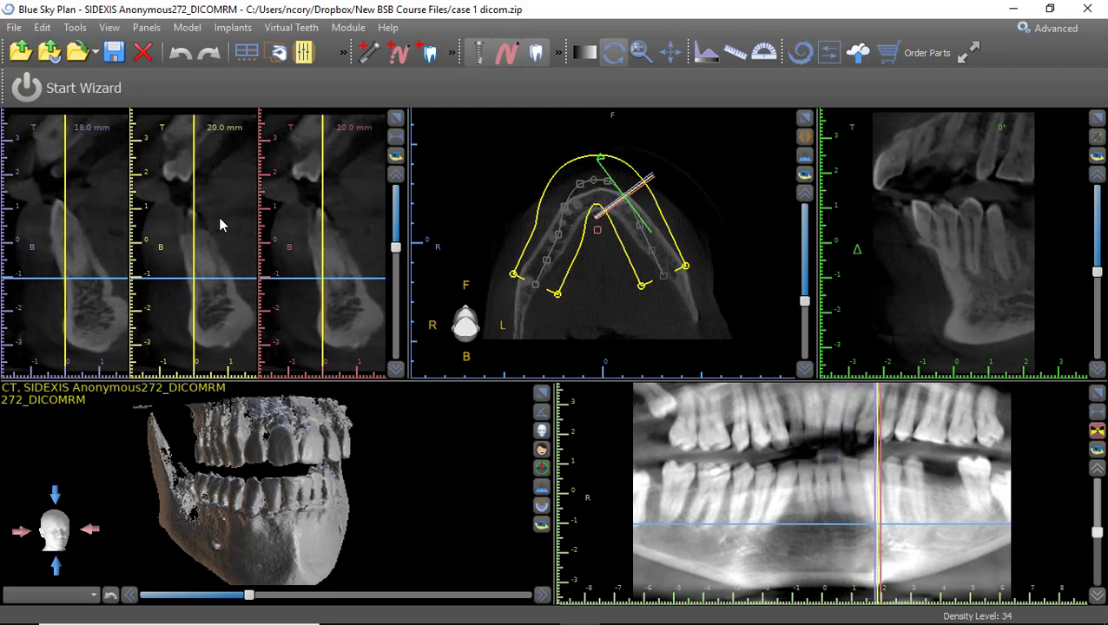
scroll(219, 224, up, 18)
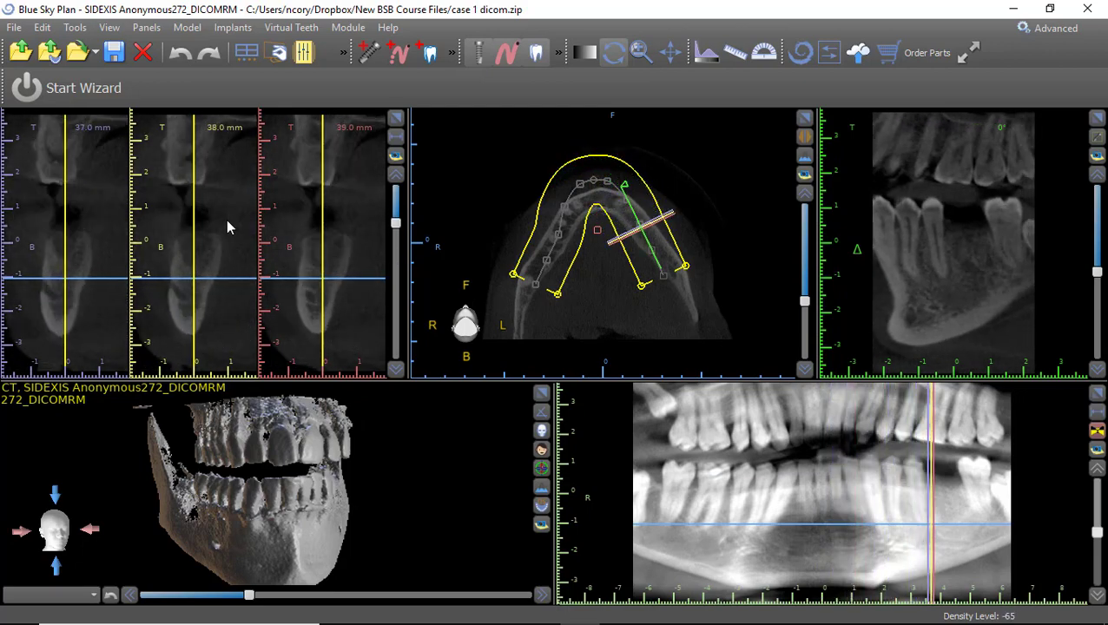
scroll(227, 223, down, 11)
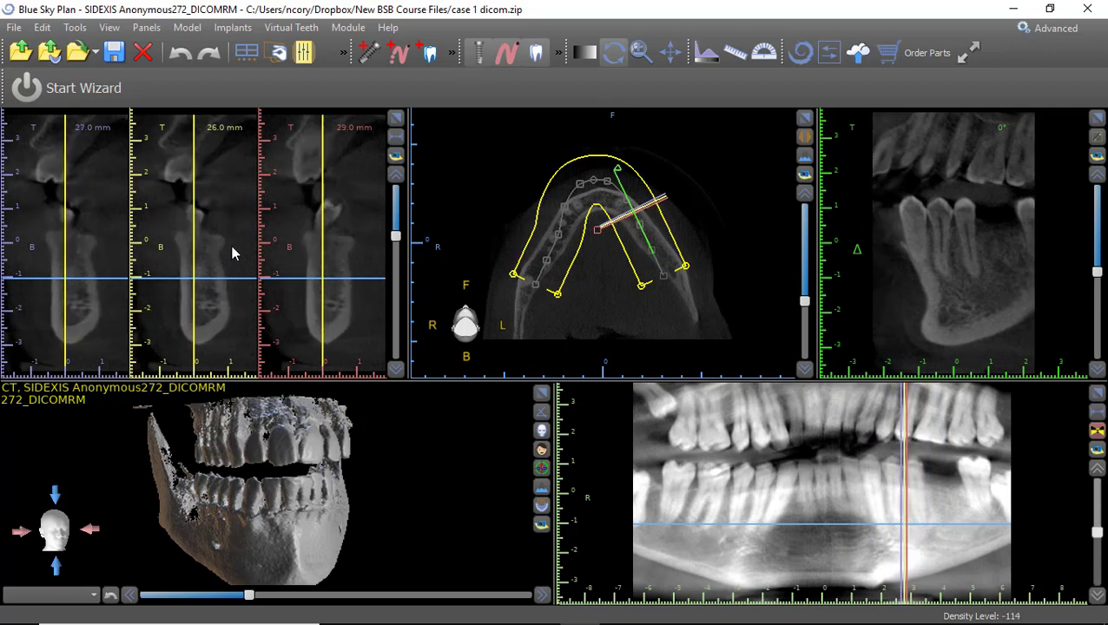
scroll(234, 254, down, 17)
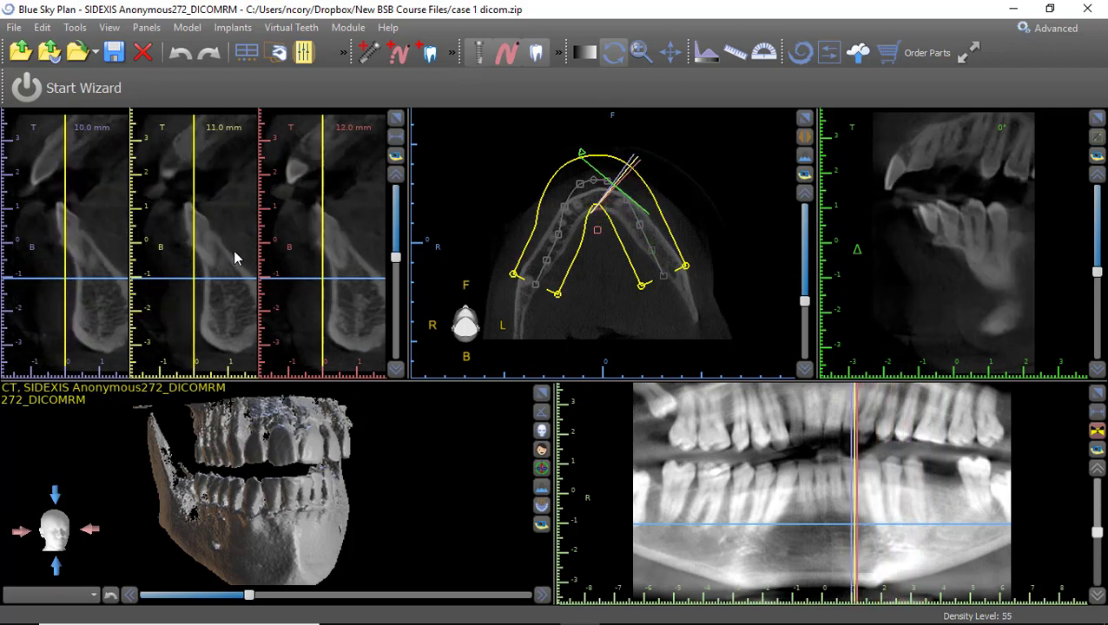
scroll(234, 257, down, 6)
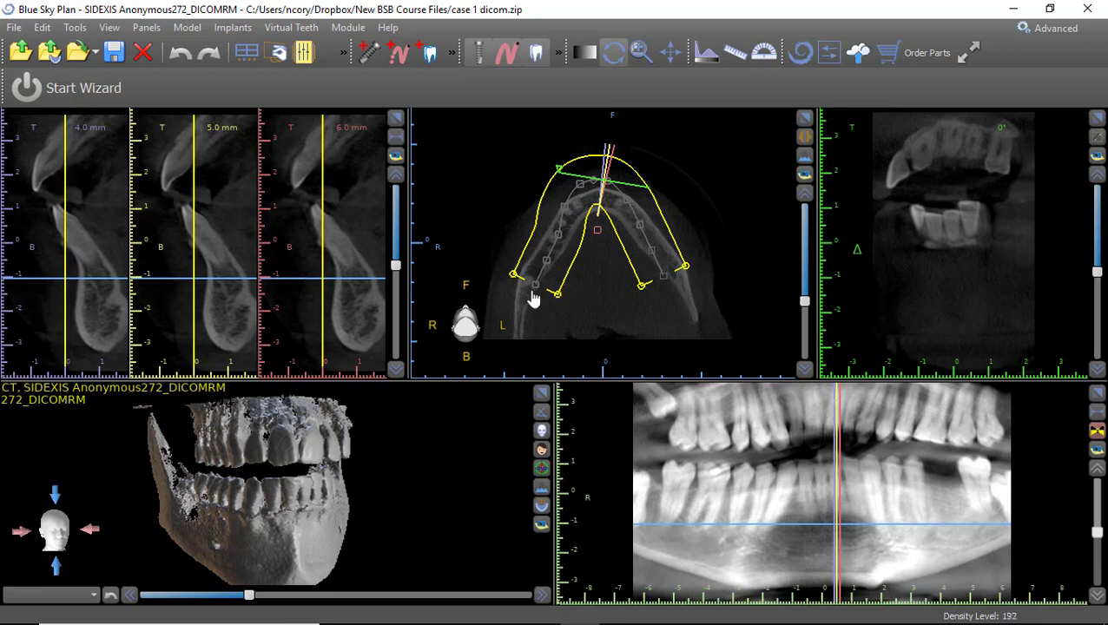
Extend the arch curve's left end, lower the axial slice, and advance cross-sections to 22–24 mm.
drag(535, 296, 514, 347)
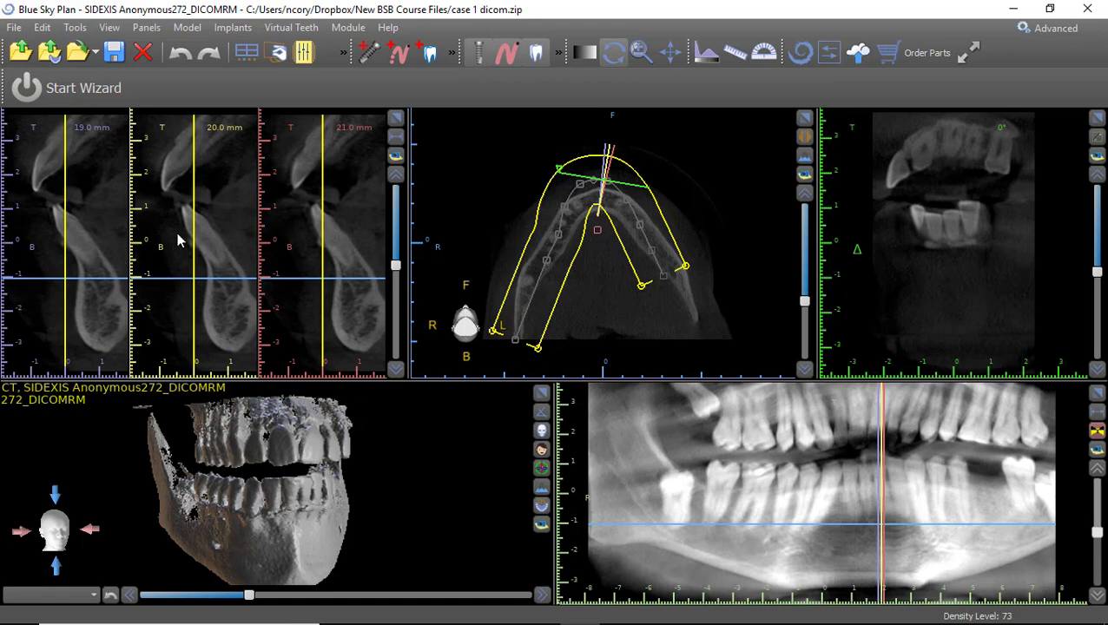
drag(348, 460, 333, 411)
right_drag(229, 225, 228, 272)
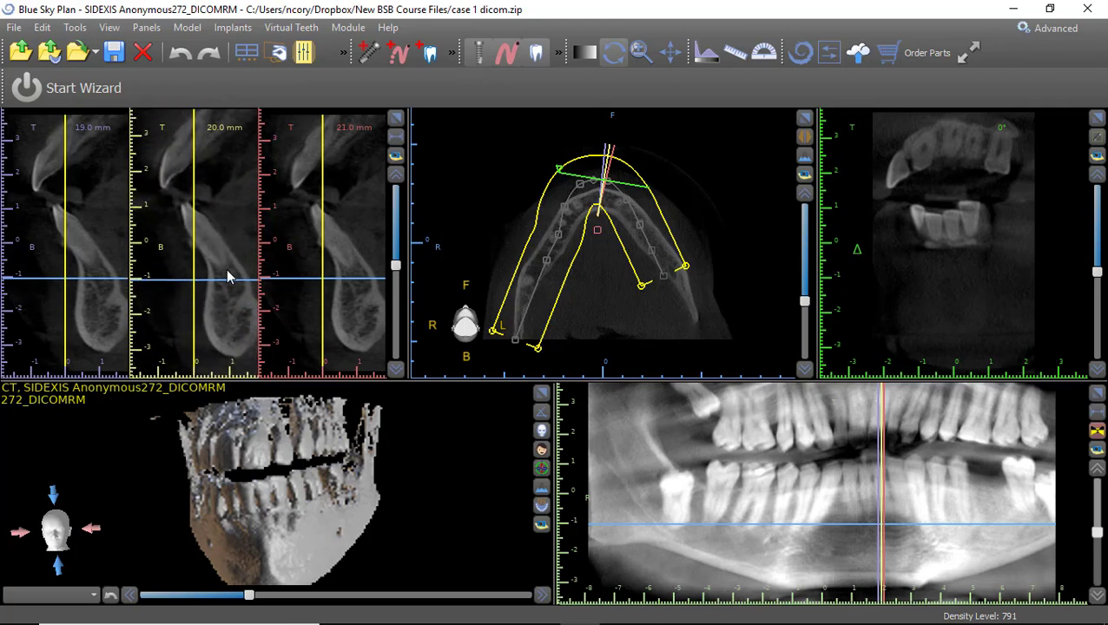
click(228, 236)
mouse_move(227, 237)
middle_down()
mouse_move(196, 237)
mouse_move(225, 240)
middle_up()
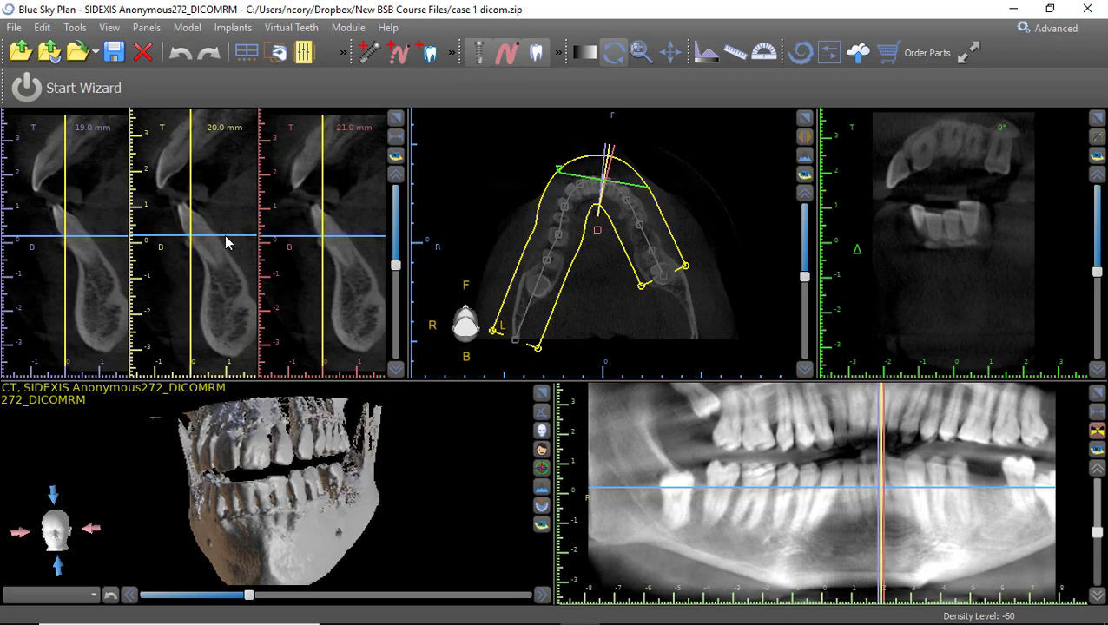
mouse_move(396, 265)
mouse_down()
mouse_move(399, 230)
mouse_move(396, 260)
mouse_up()
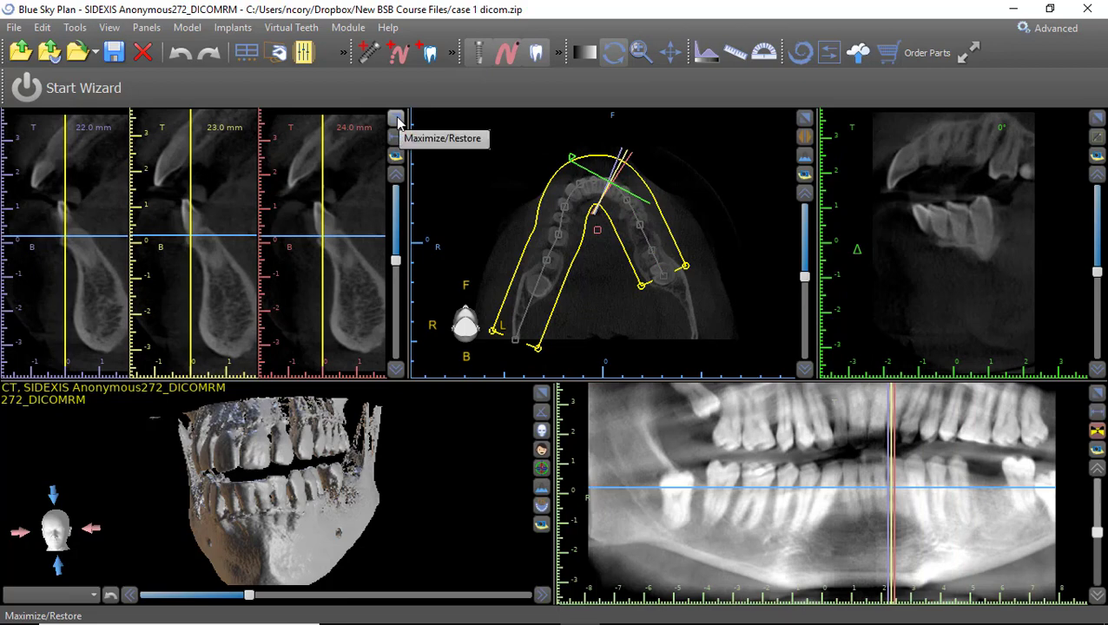
click(396, 119)
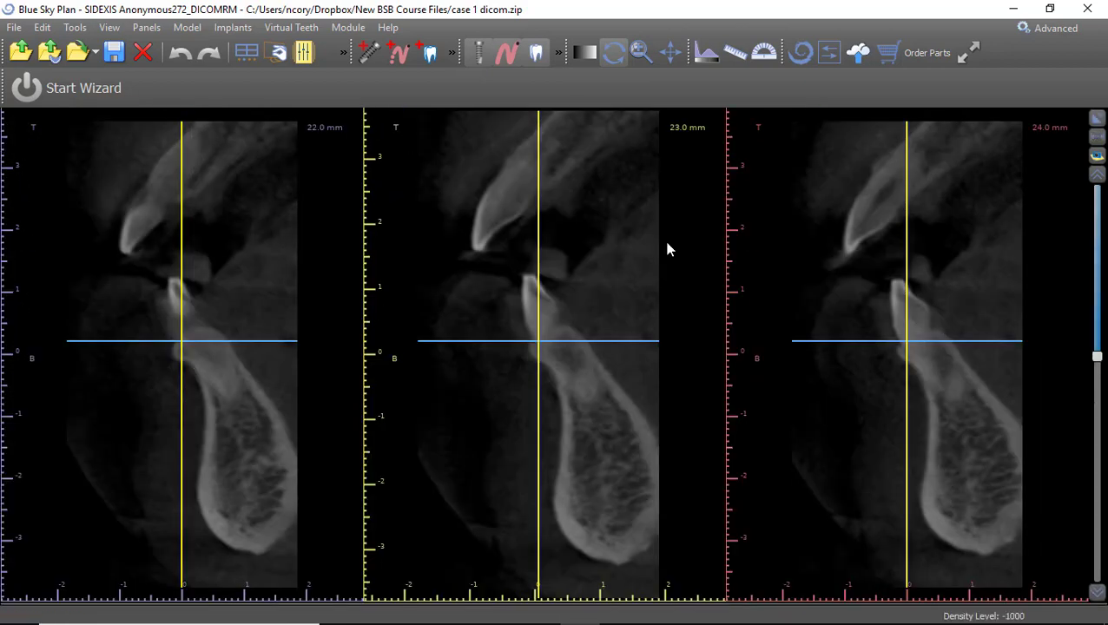
click(1098, 118)
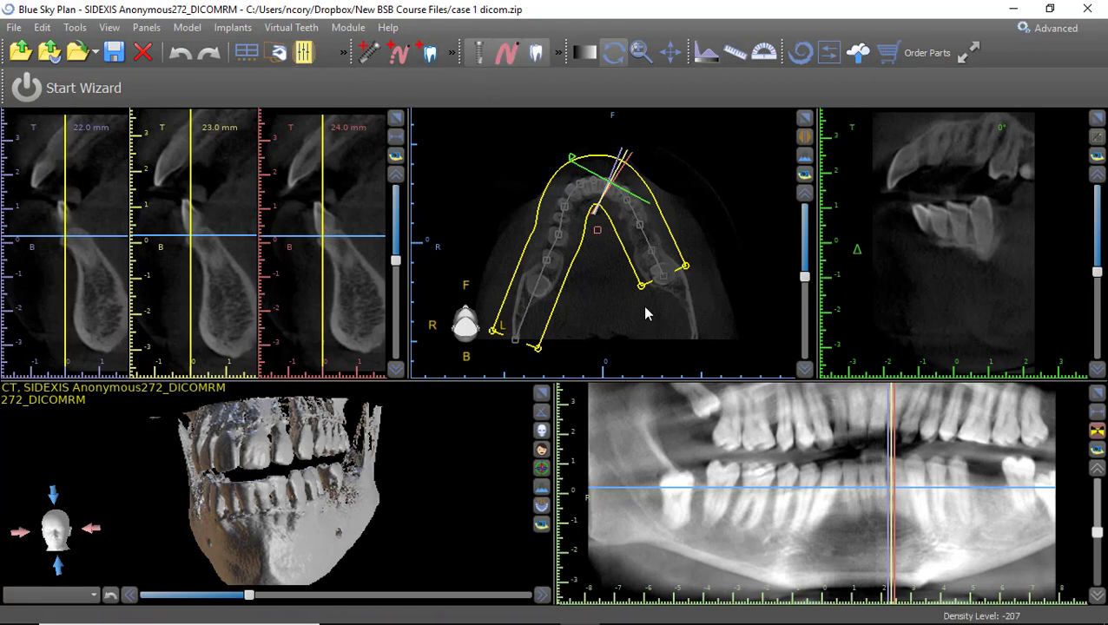
Scroll through the axial slices and pan and slightly enlarge the axial view.
scroll(645, 310, up, 5)
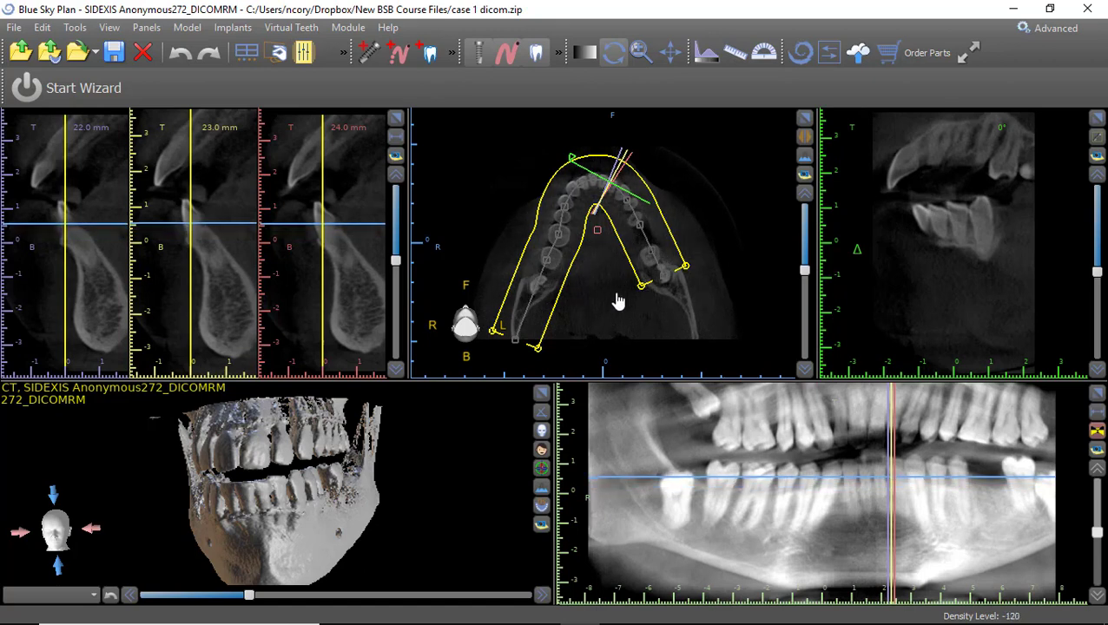
scroll(617, 300, up, 1)
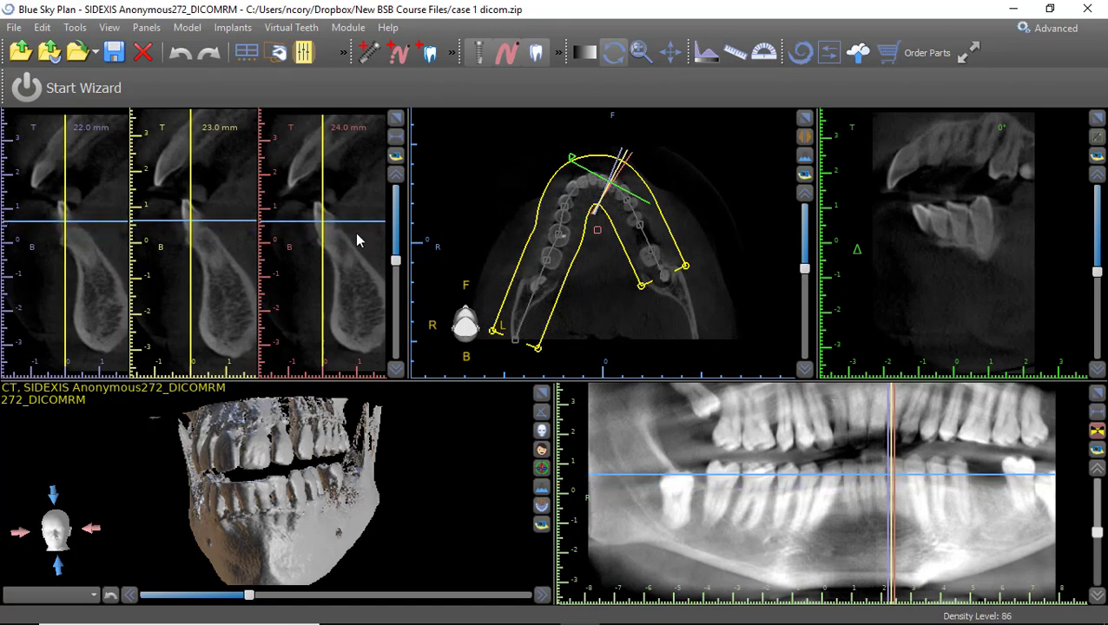
scroll(647, 259, up, 5)
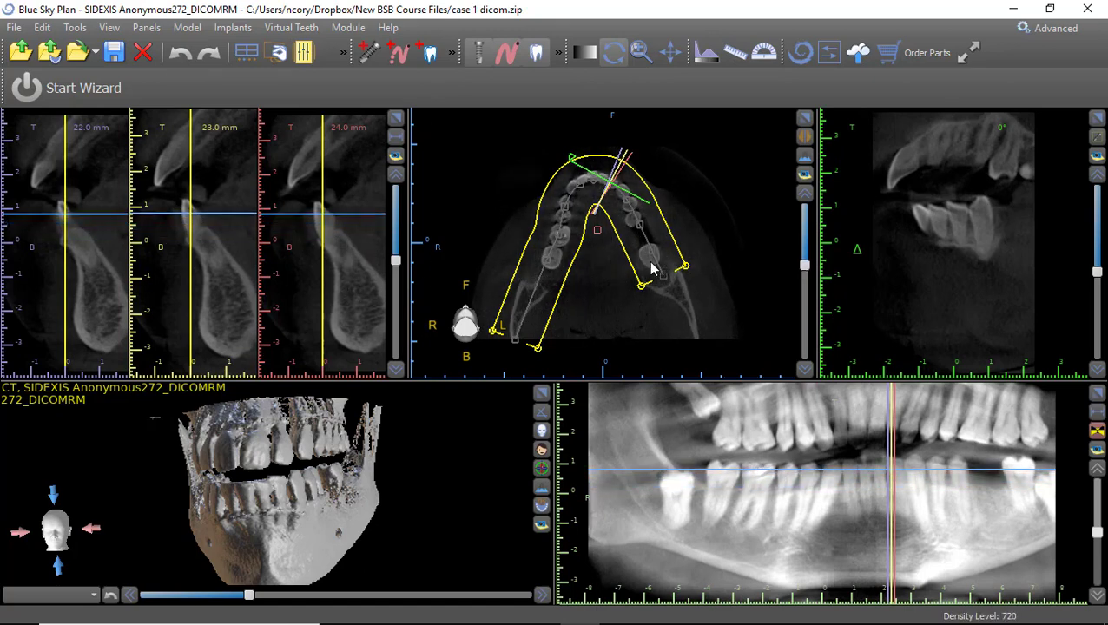
scroll(647, 261, up, 6)
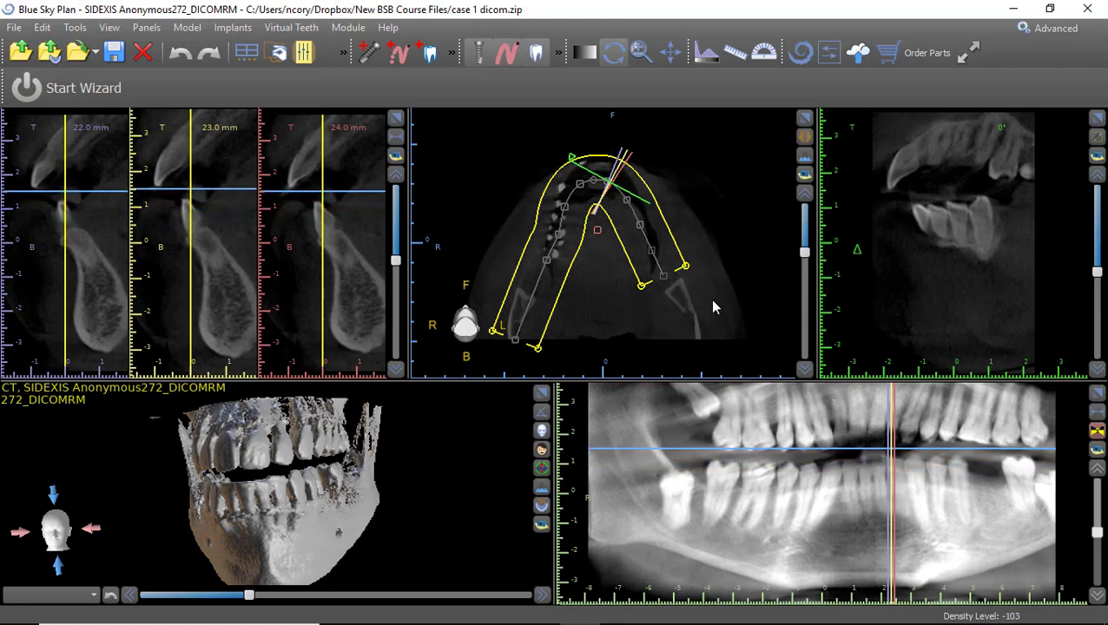
scroll(713, 293, up, 4)
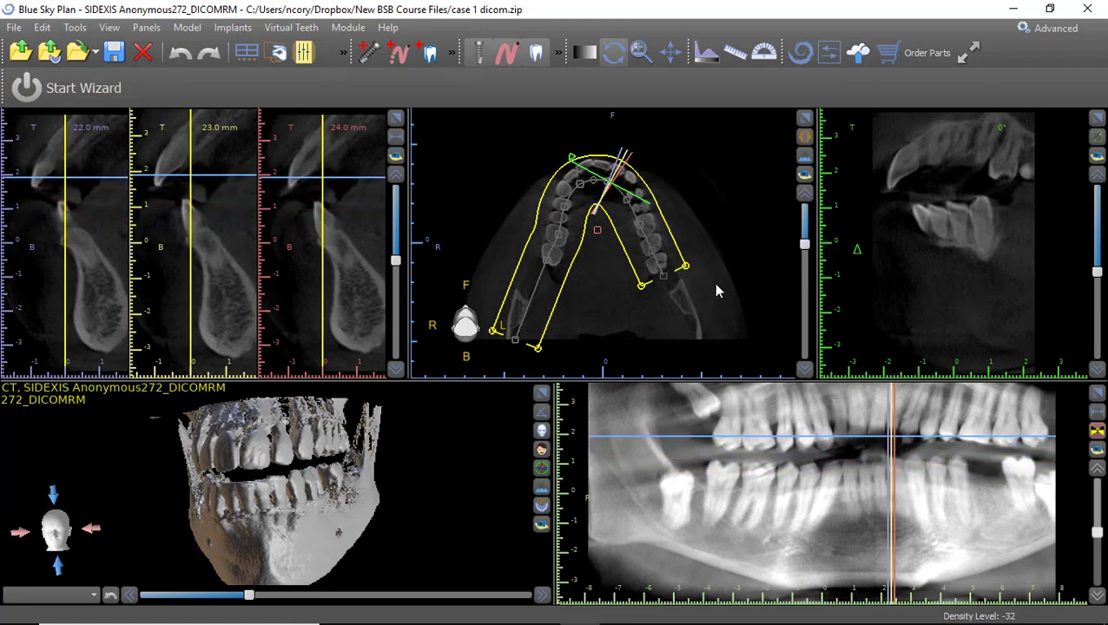
scroll(712, 283, down, 6)
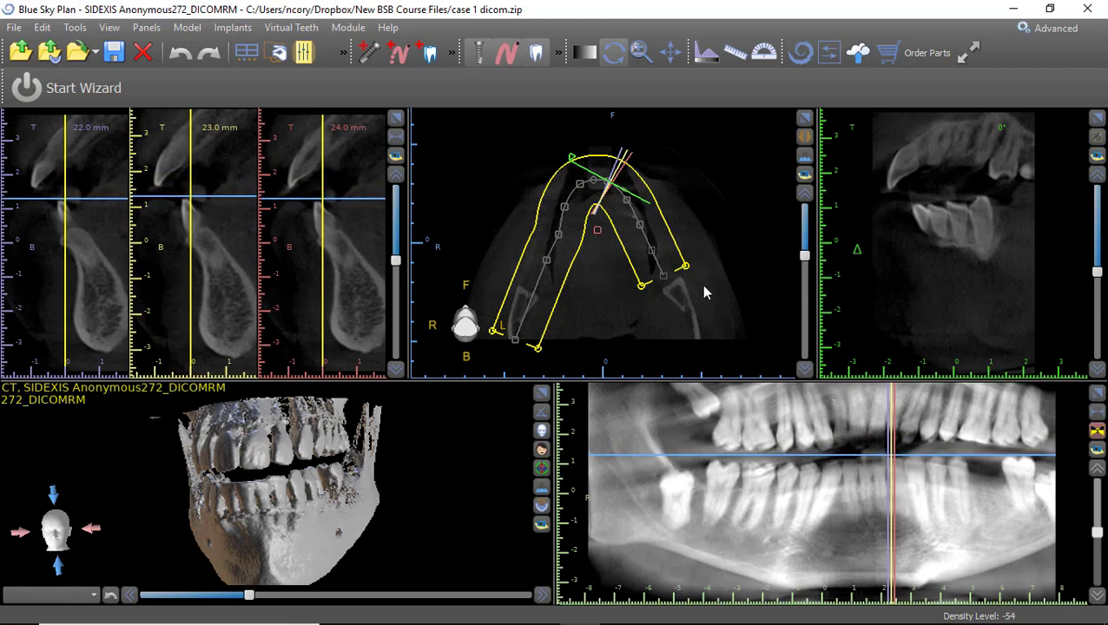
middle_drag(742, 241, 740, 265)
mouse_move(751, 296)
right_down()
mouse_move(756, 158)
mouse_move(764, 322)
mouse_move(758, 312)
right_up()
Lower the axial slice and stretch the arch curve's right end back along the jaw.
scroll(759, 312, up, 10)
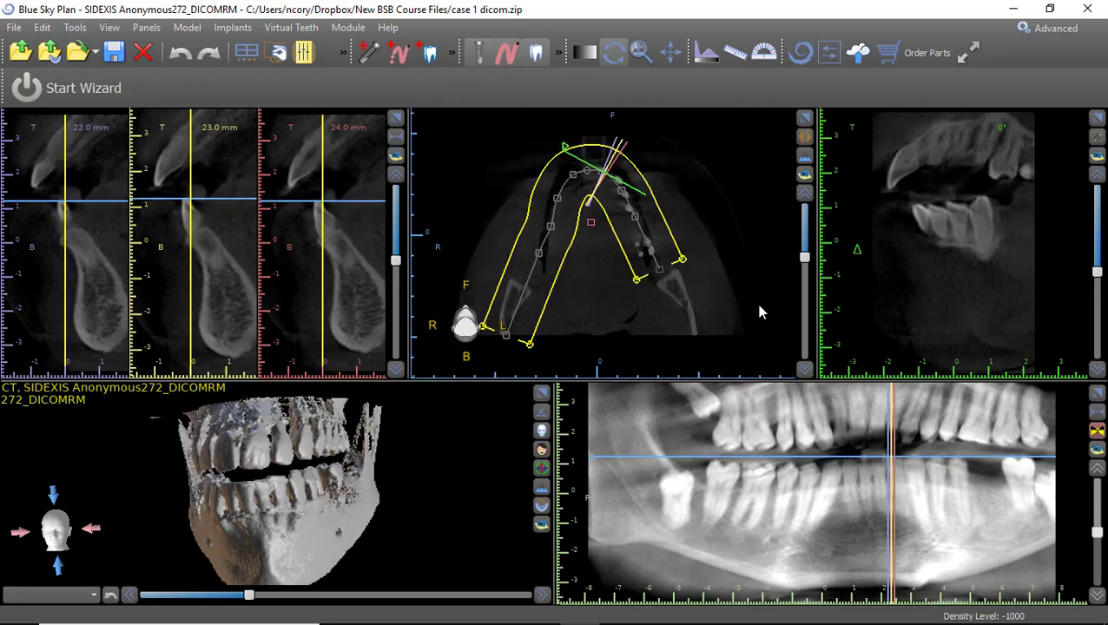
scroll(745, 300, up, 8)
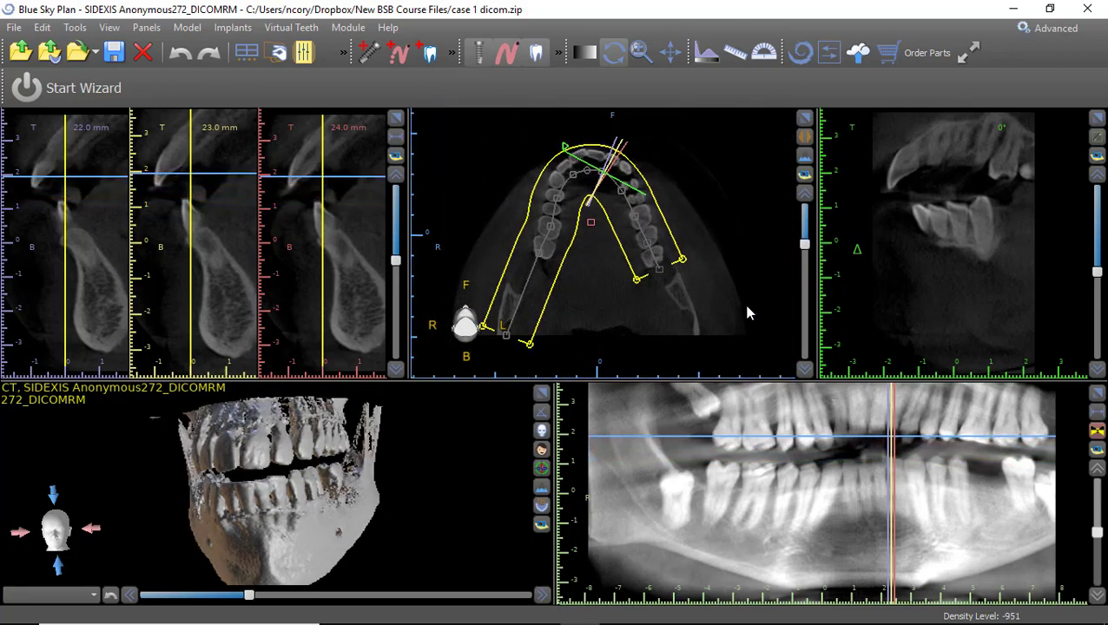
mouse_move(804, 246)
mouse_down()
mouse_move(804, 299)
mouse_move(804, 242)
mouse_up()
drag(660, 276, 705, 345)
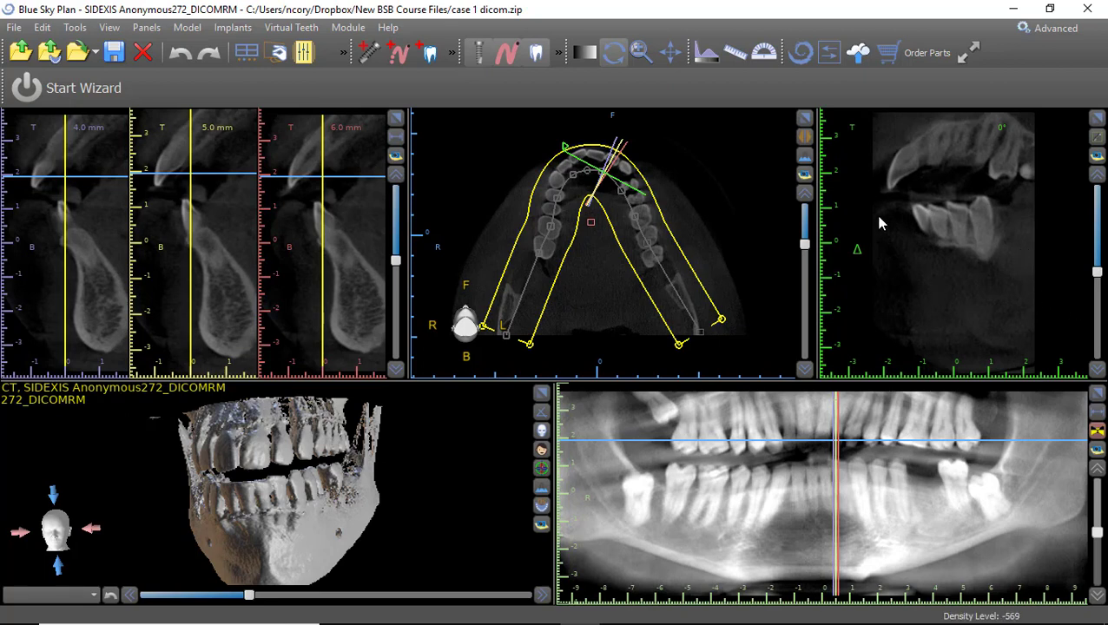
scroll(940, 217, up, 17)
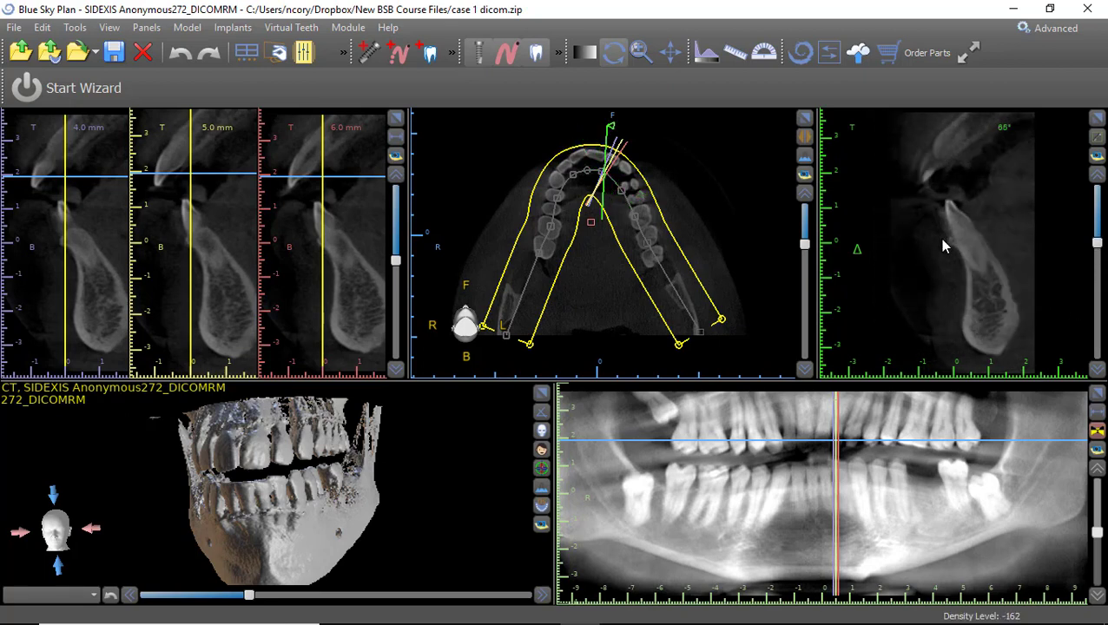
scroll(942, 242, down, 1)
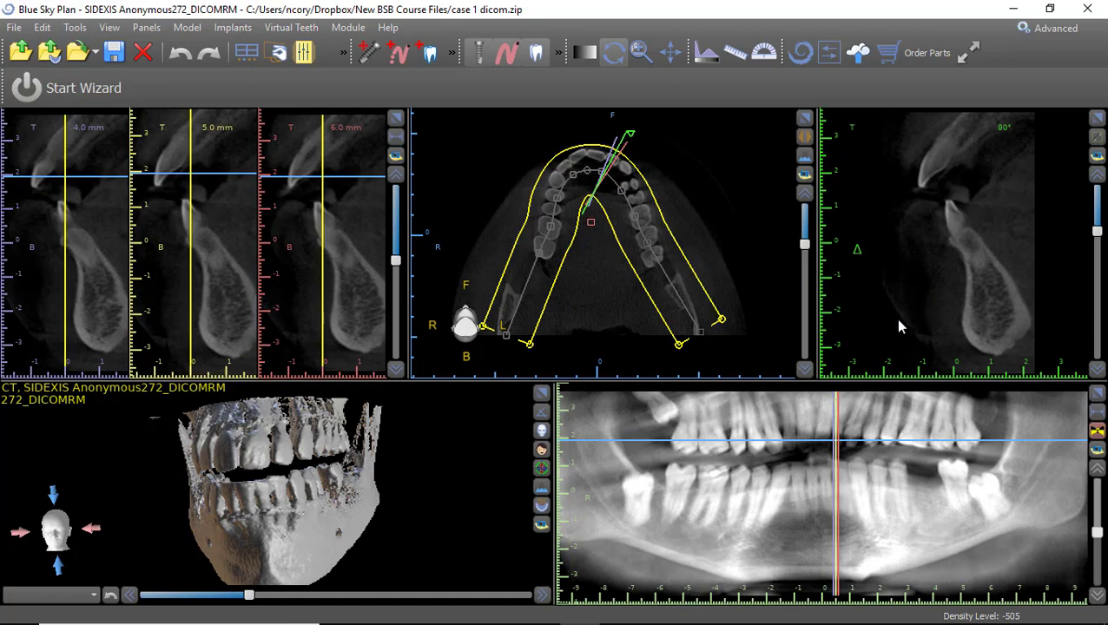
scroll(701, 161, up, 3)
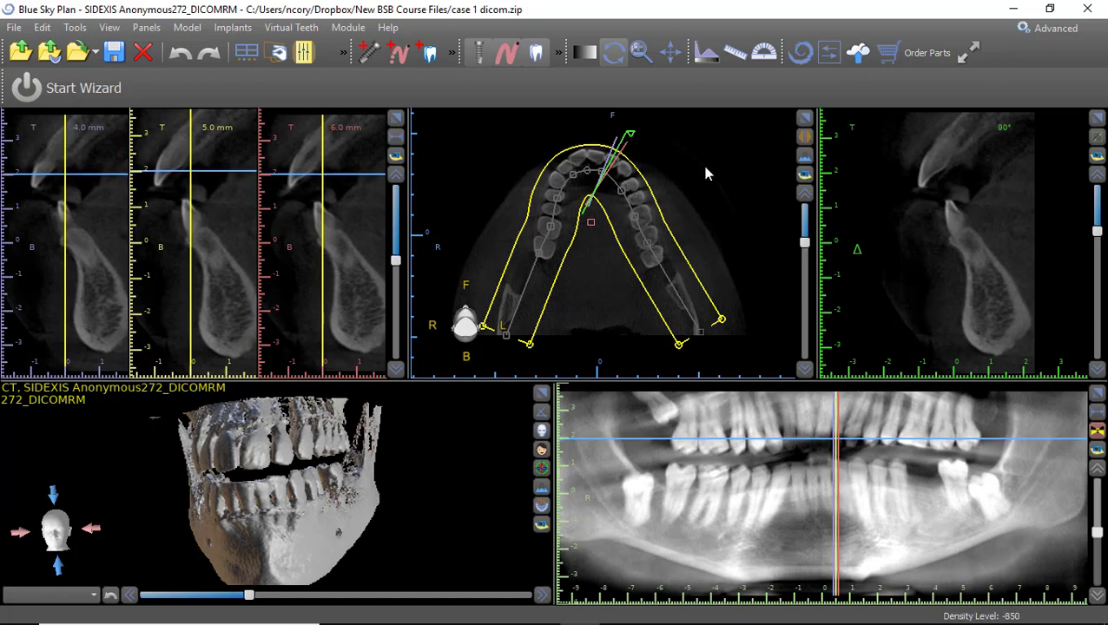
scroll(935, 175, up, 9)
scroll(936, 183, up, 5)
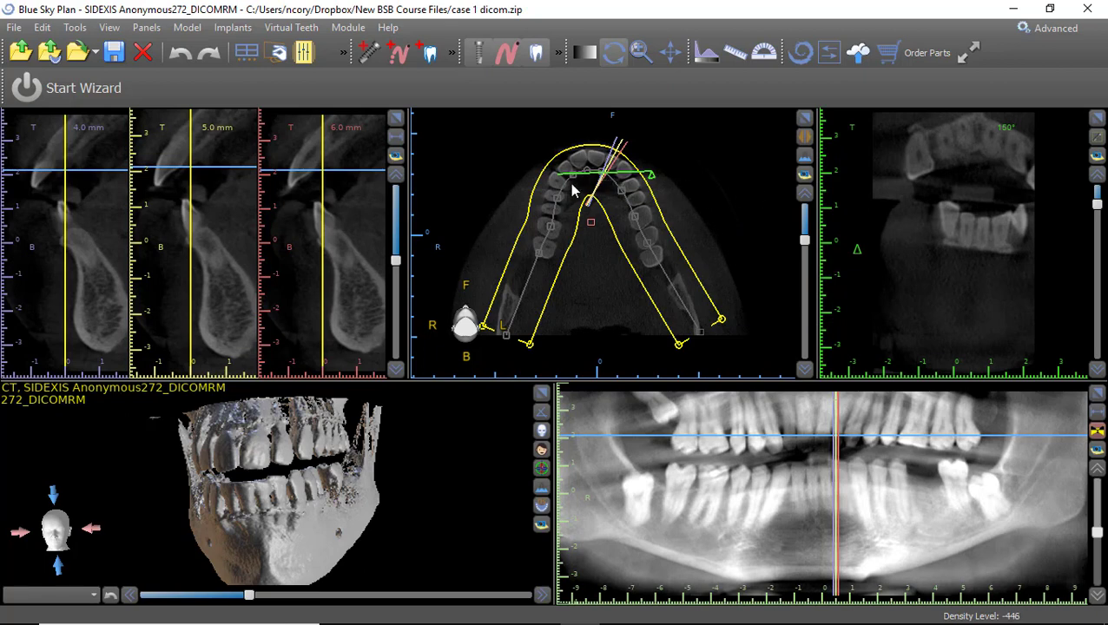
scroll(962, 213, up, 18)
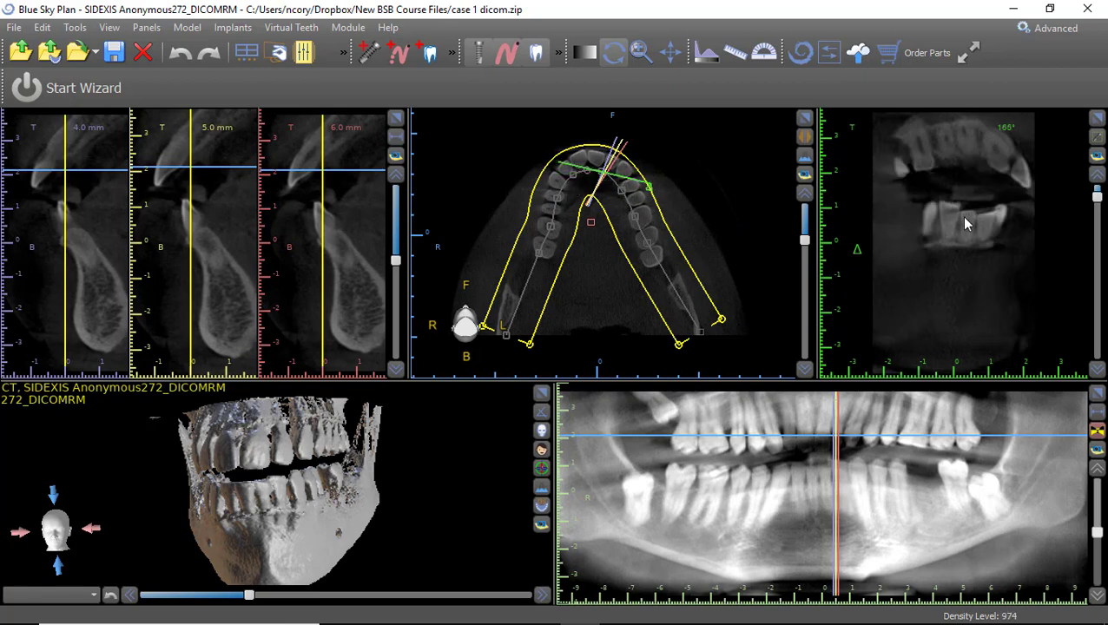
scroll(964, 209, up, 19)
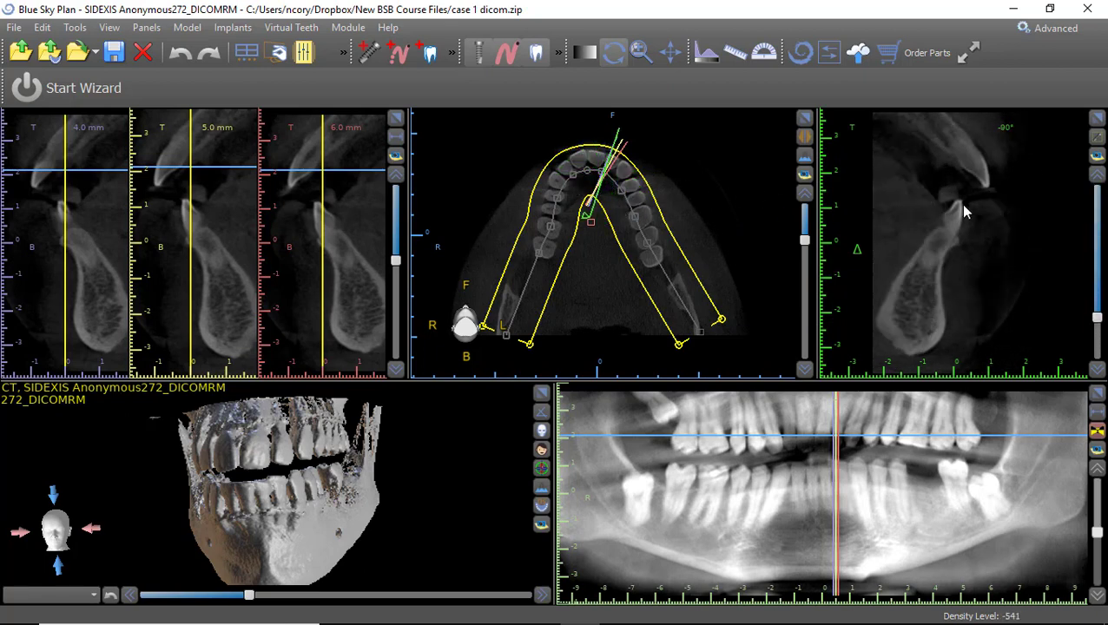
scroll(971, 200, up, 19)
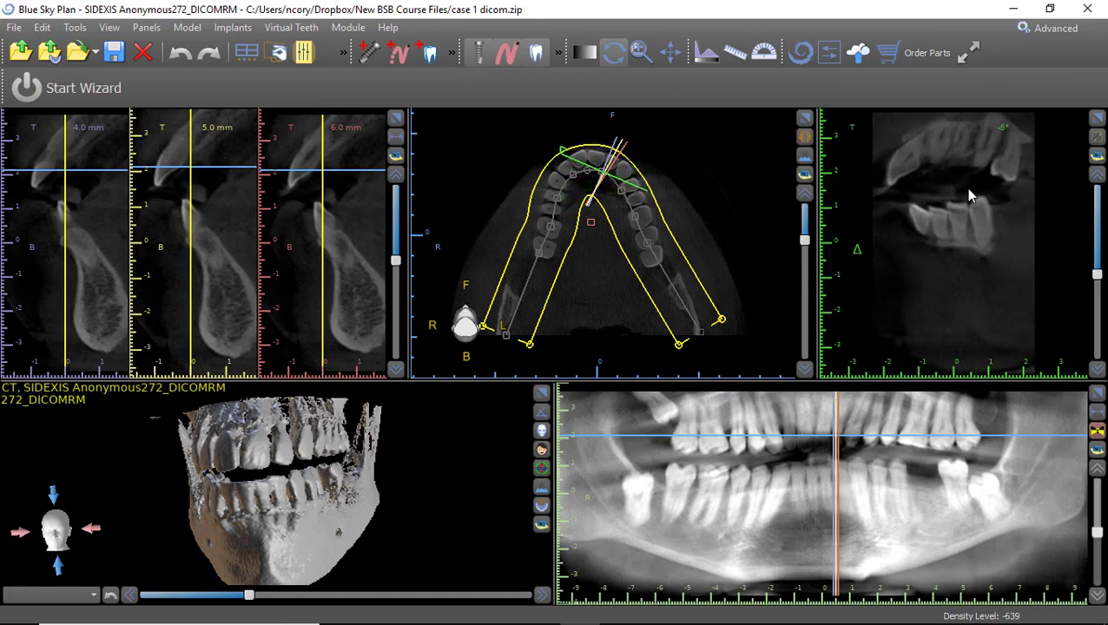
scroll(969, 203, up, 5)
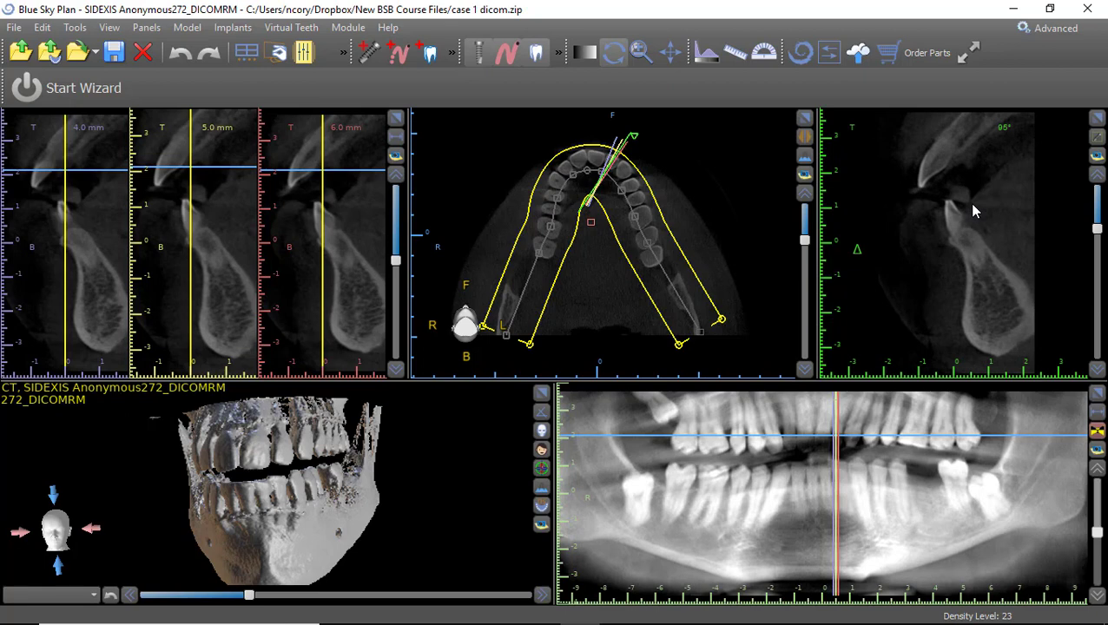
scroll(971, 205, down, 1)
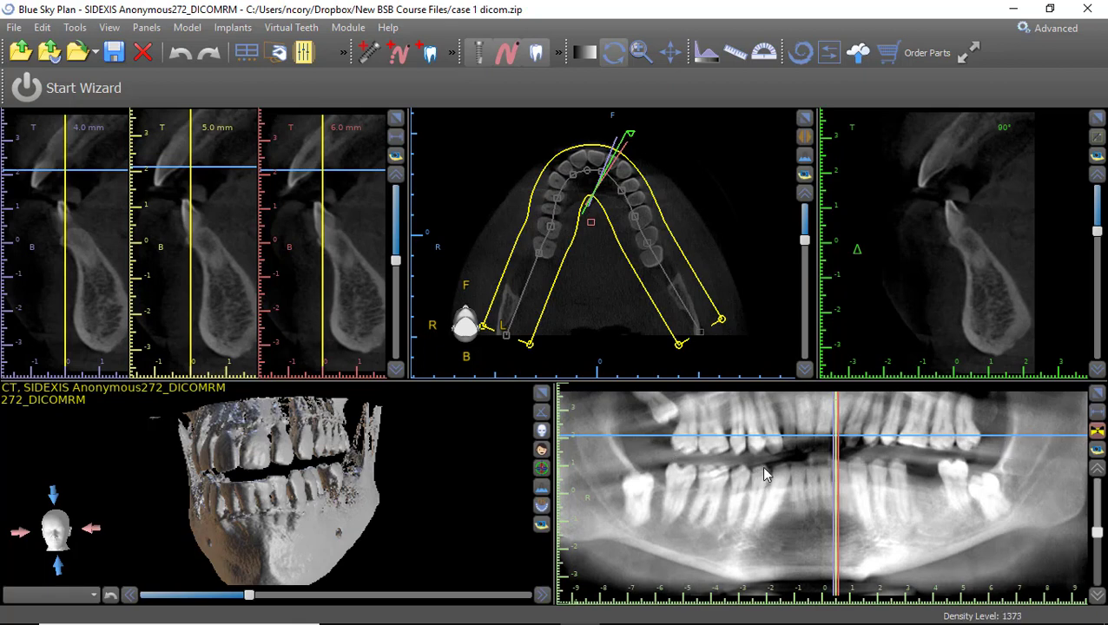
Zoom out and nudge the panoramic up so the whole lower arch fits its panel.
scroll(764, 473, down, 3)
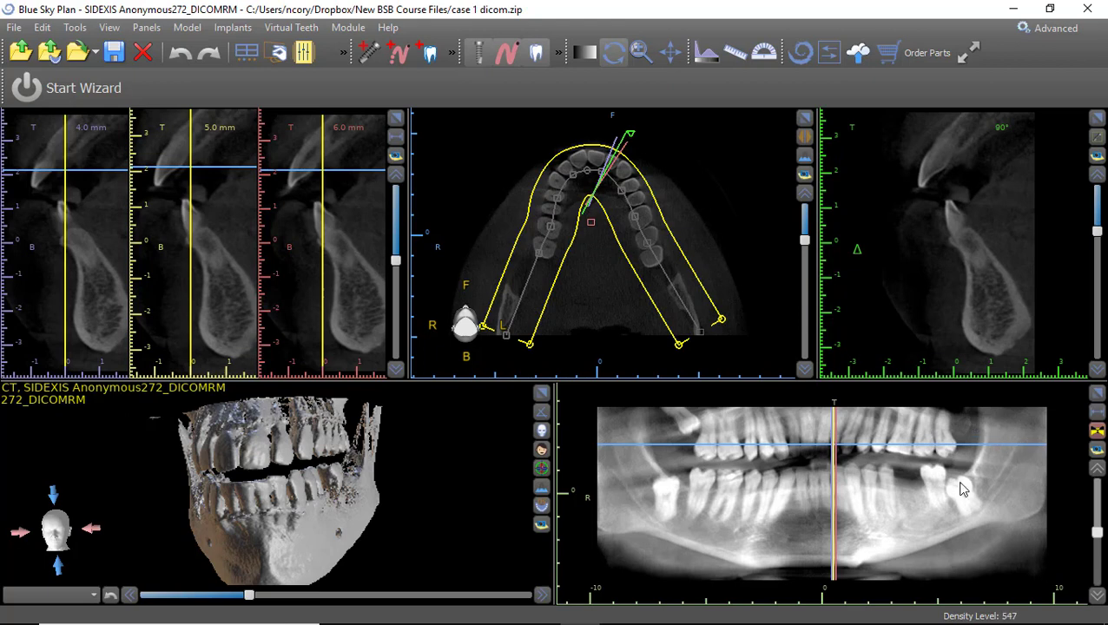
middle_drag(941, 511, 935, 495)
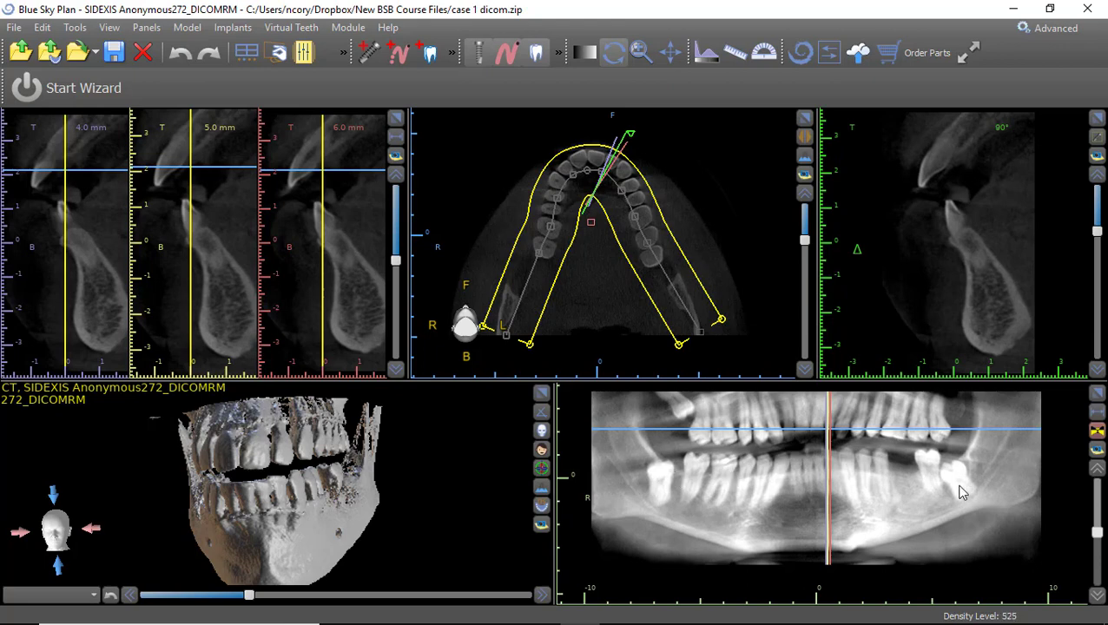
Switch the panoramic to a thin slice, pull the arch's right end inward, and face the 3D jaw forward.
click(1098, 433)
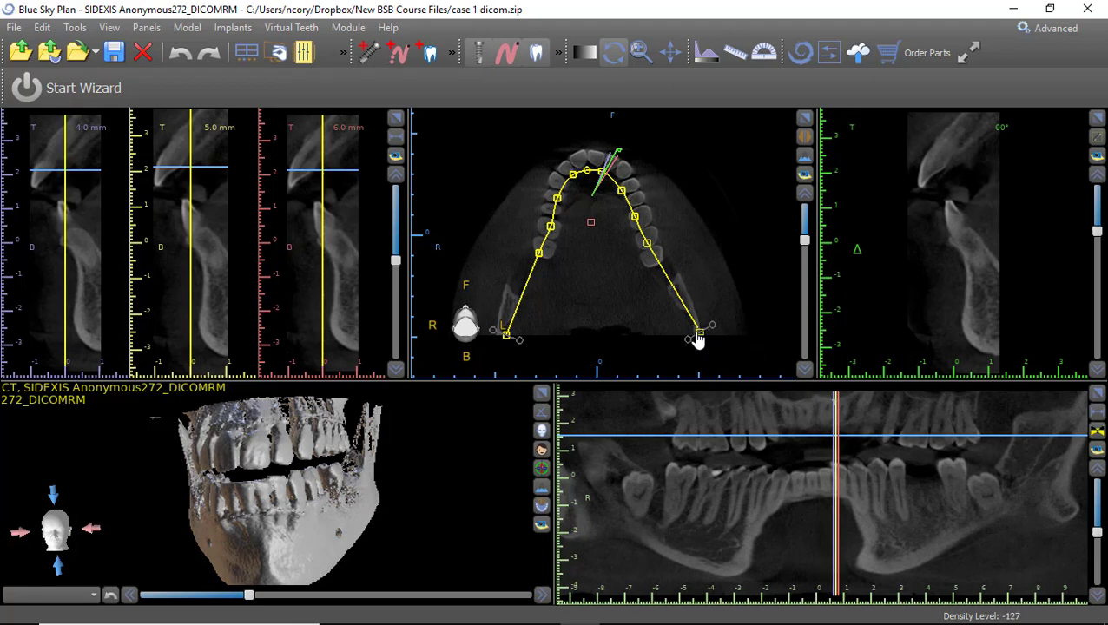
drag(700, 333, 702, 332)
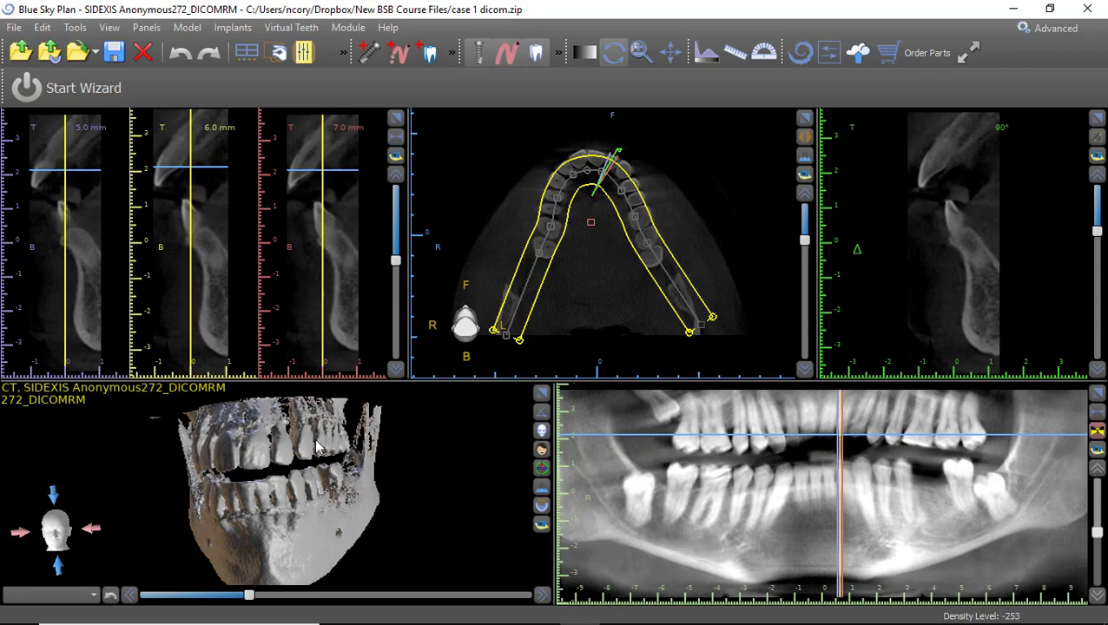
drag(252, 459, 344, 486)
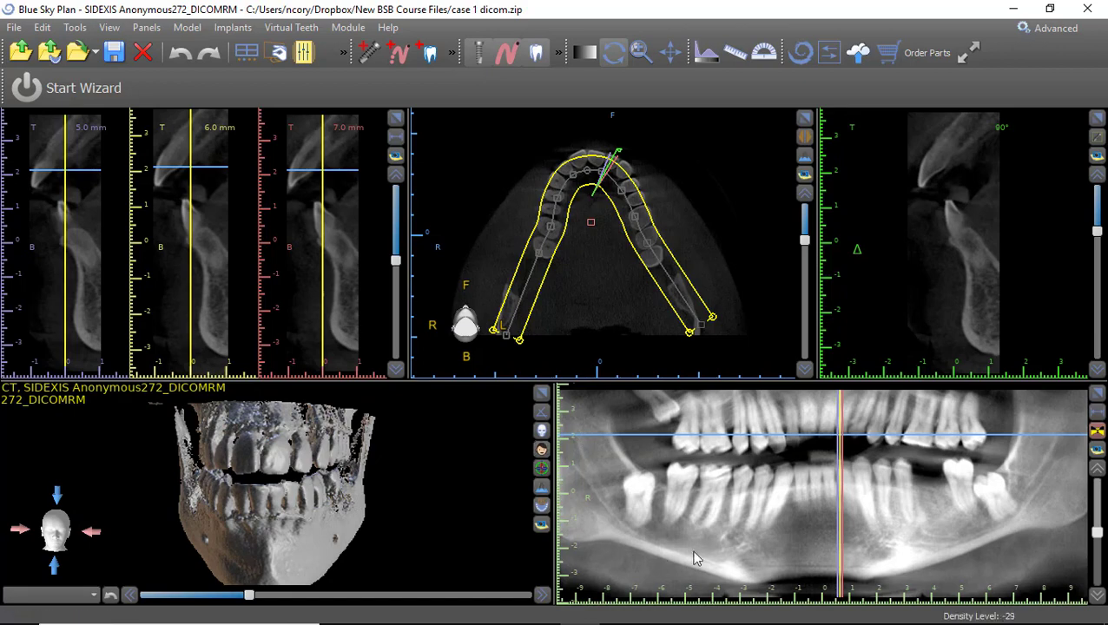
Move the cross-sections to the patient's left lower jaw at 33–35 mm.
click(732, 549)
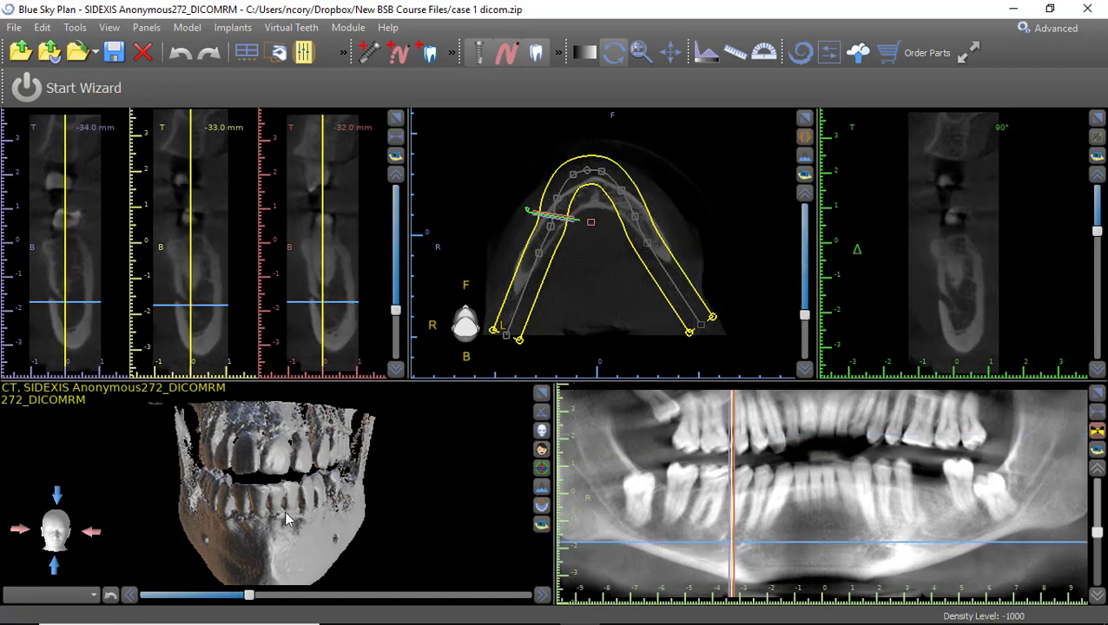
drag(292, 512, 518, 497)
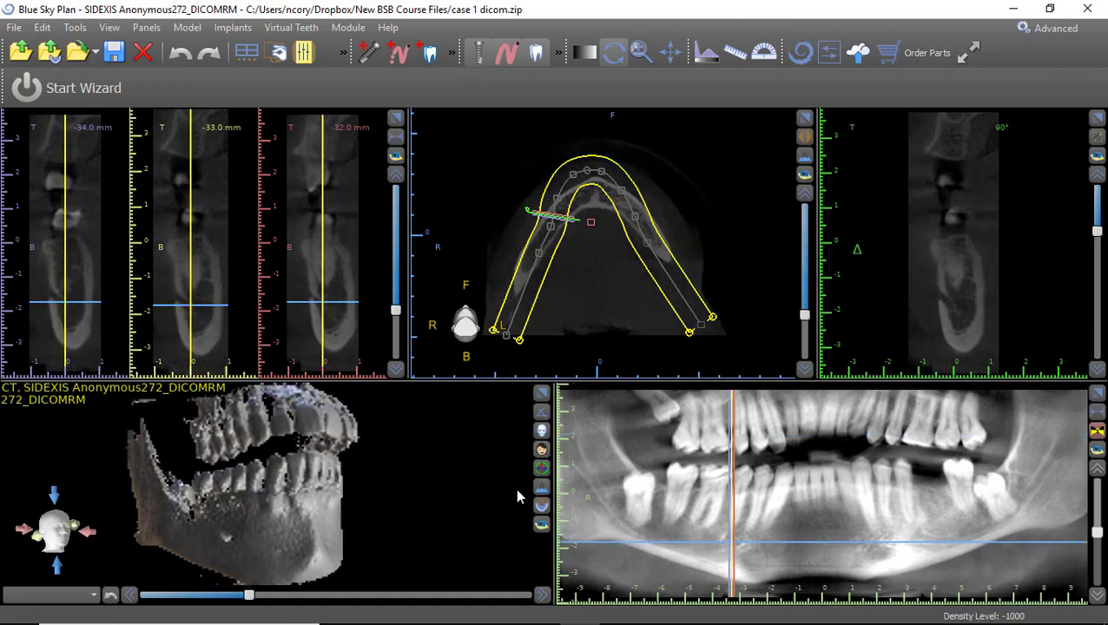
click(917, 522)
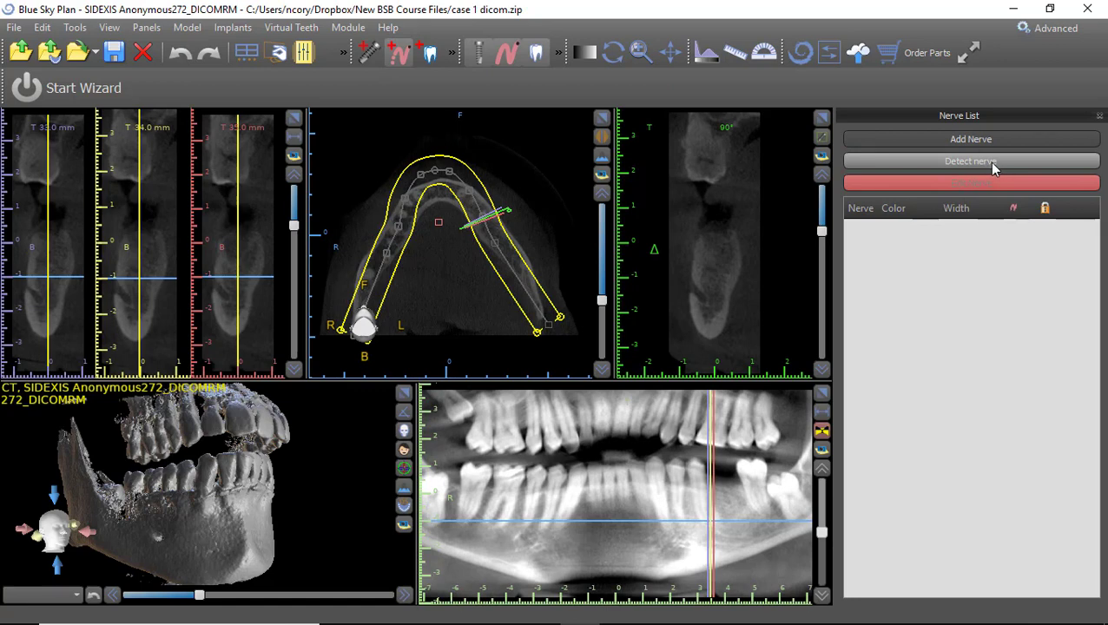
Auto-trace nerve 0 (2.50 mm) along the left mandibular canal from the mental foramen.
click(992, 163)
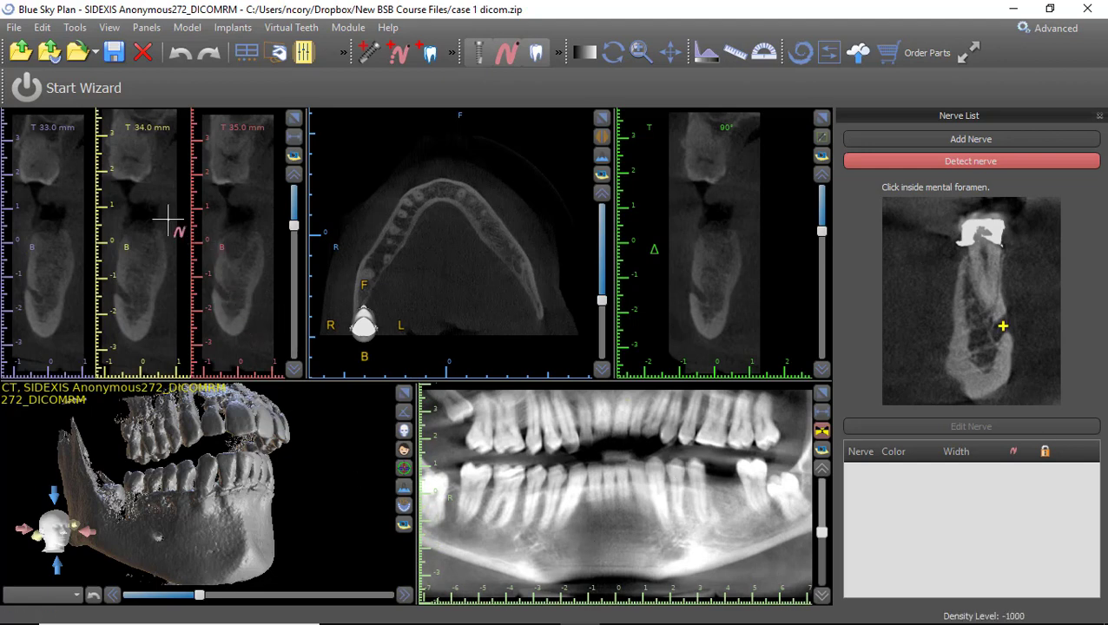
click(118, 294)
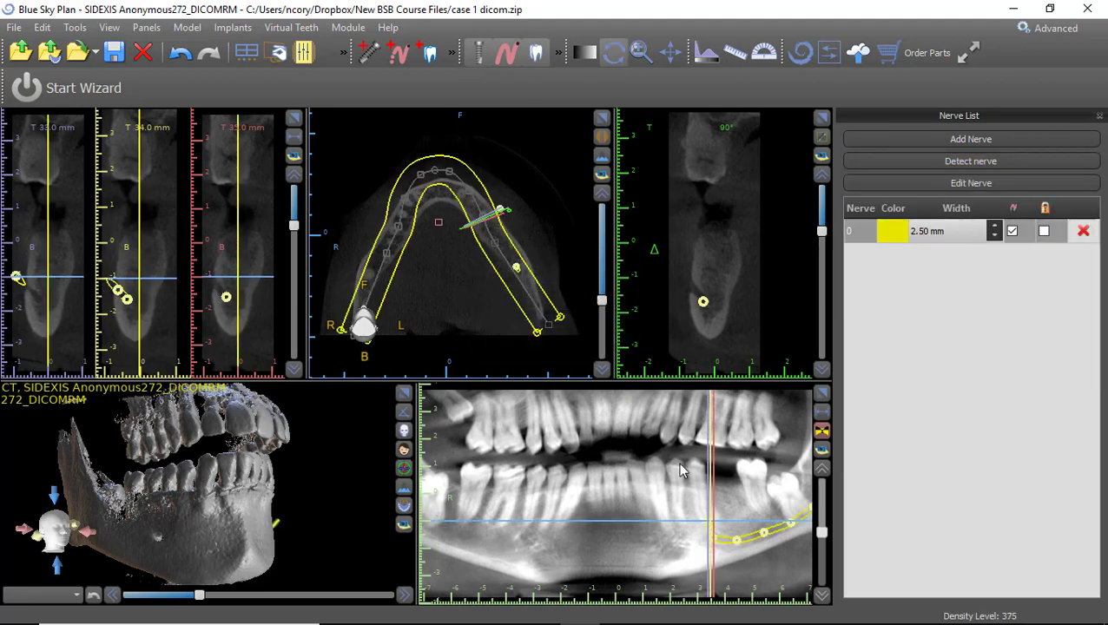
scroll(625, 503, down, 4)
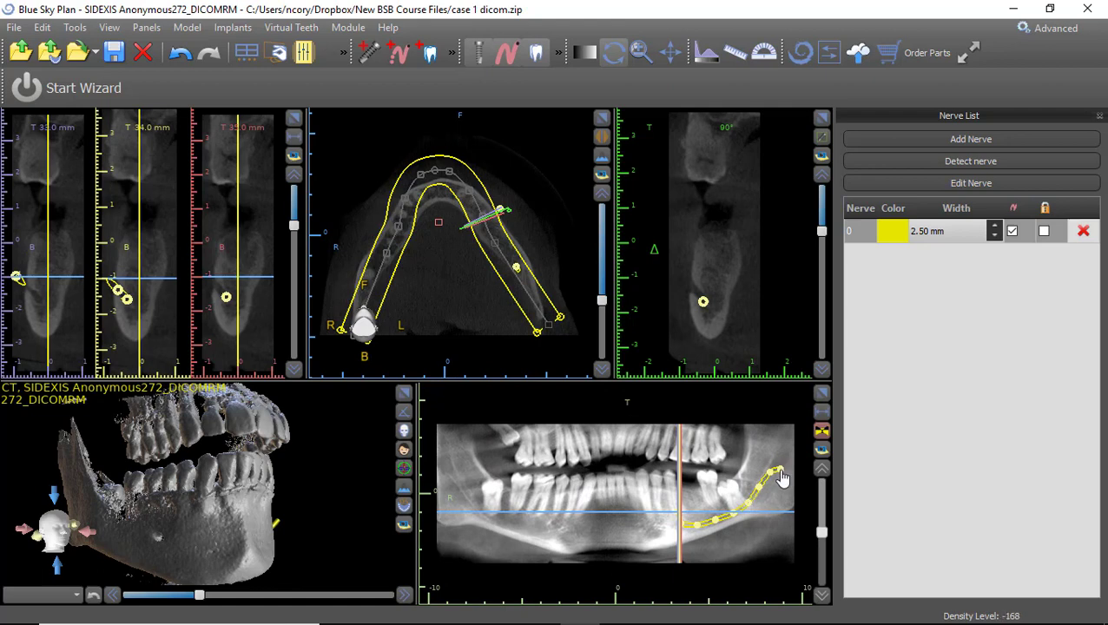
Move nerve 0's end point and centre into the canal, making it 2.04 mm wide.
drag(781, 471, 780, 462)
scroll(196, 297, down, 4)
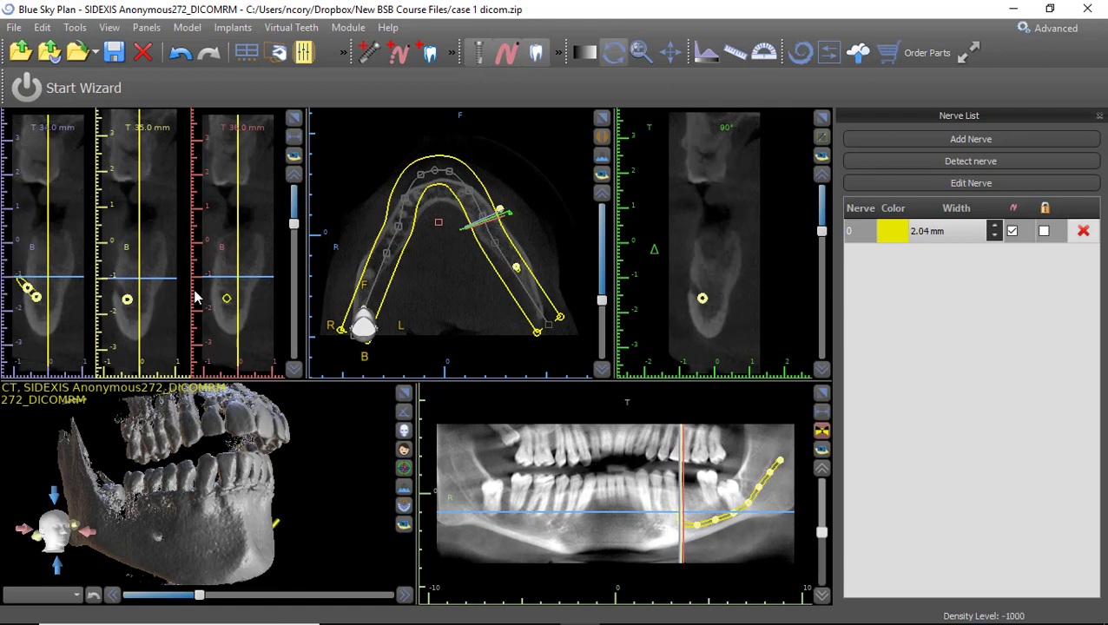
scroll(196, 297, down, 20)
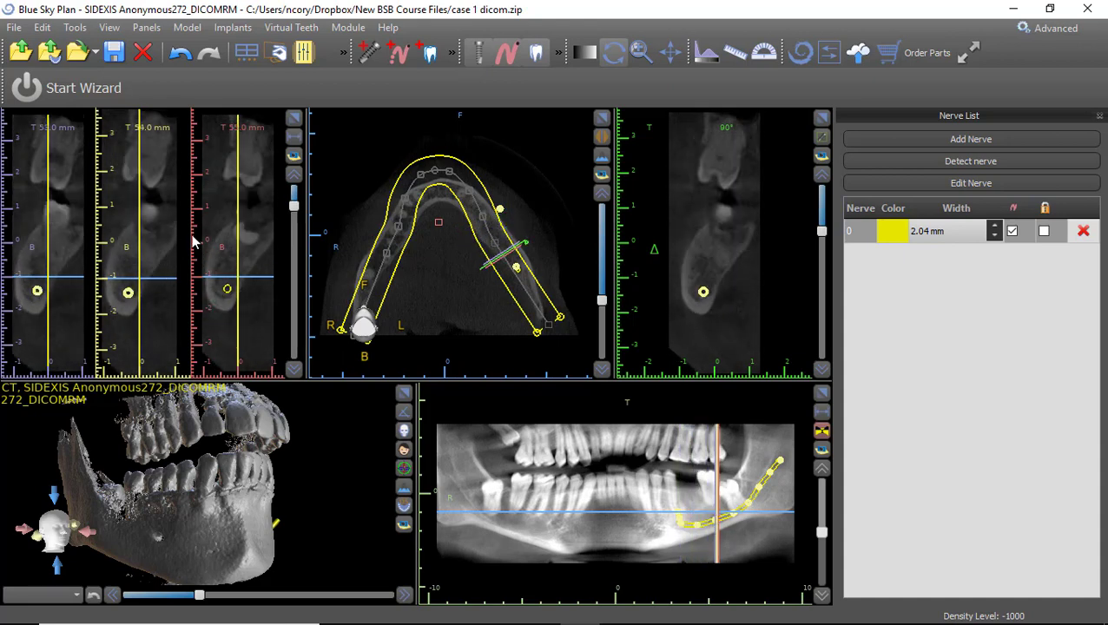
scroll(195, 242, up, 17)
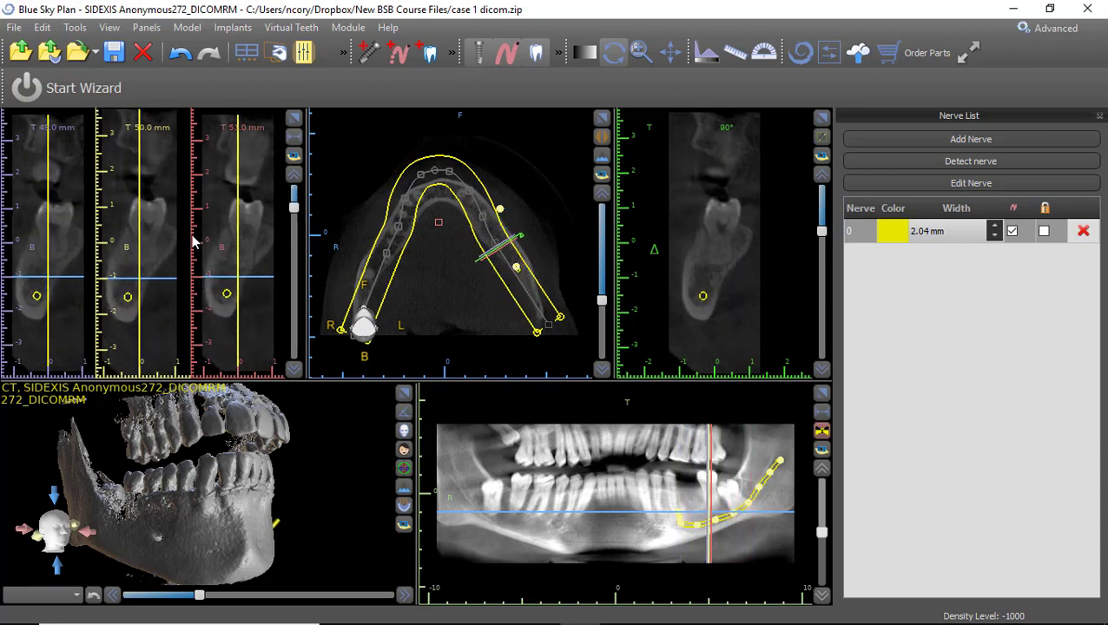
click(293, 118)
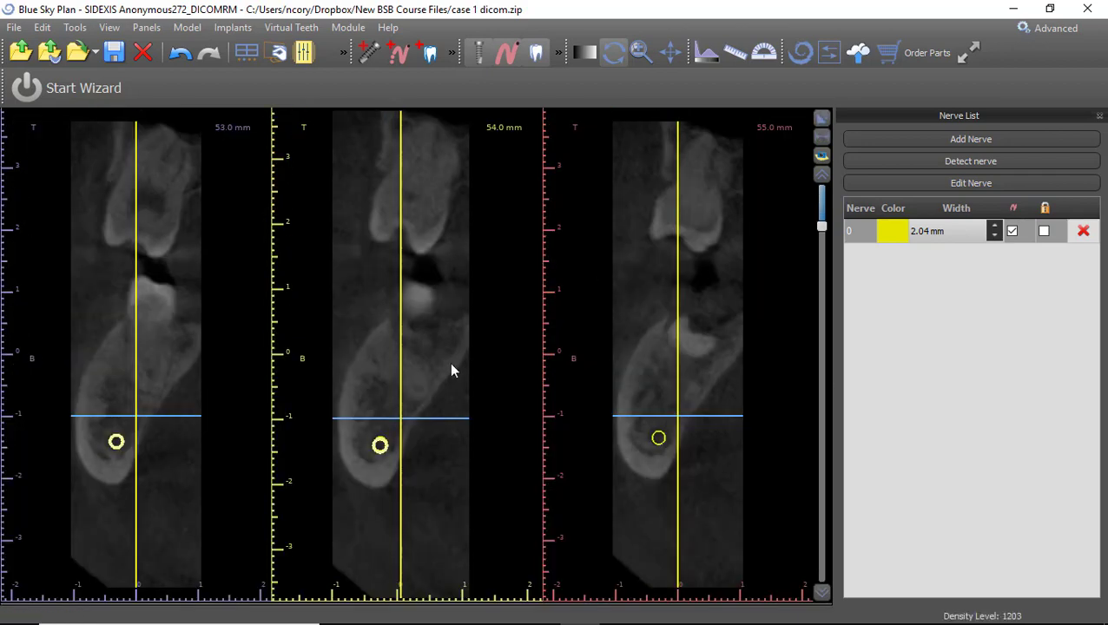
scroll(462, 449, up, 4)
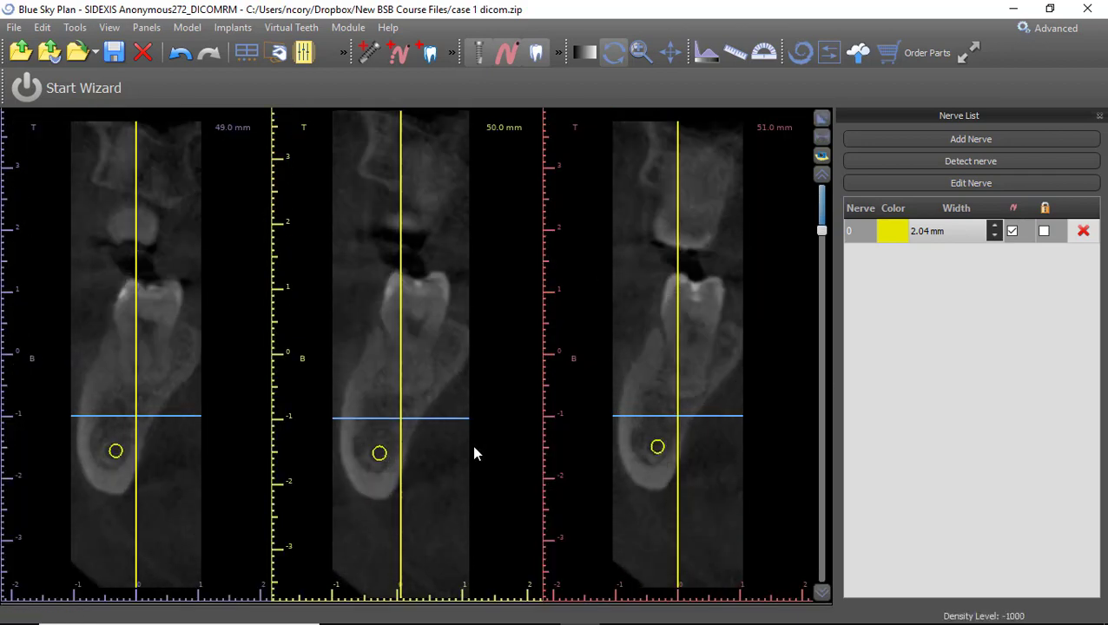
scroll(472, 447, down, 4)
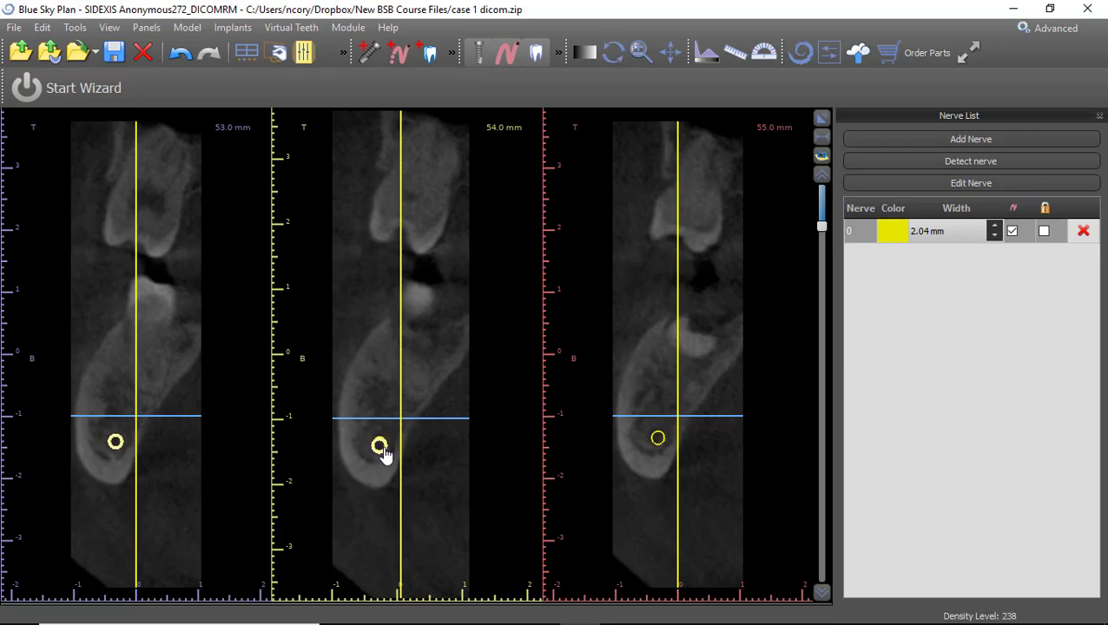
drag(384, 456, 384, 452)
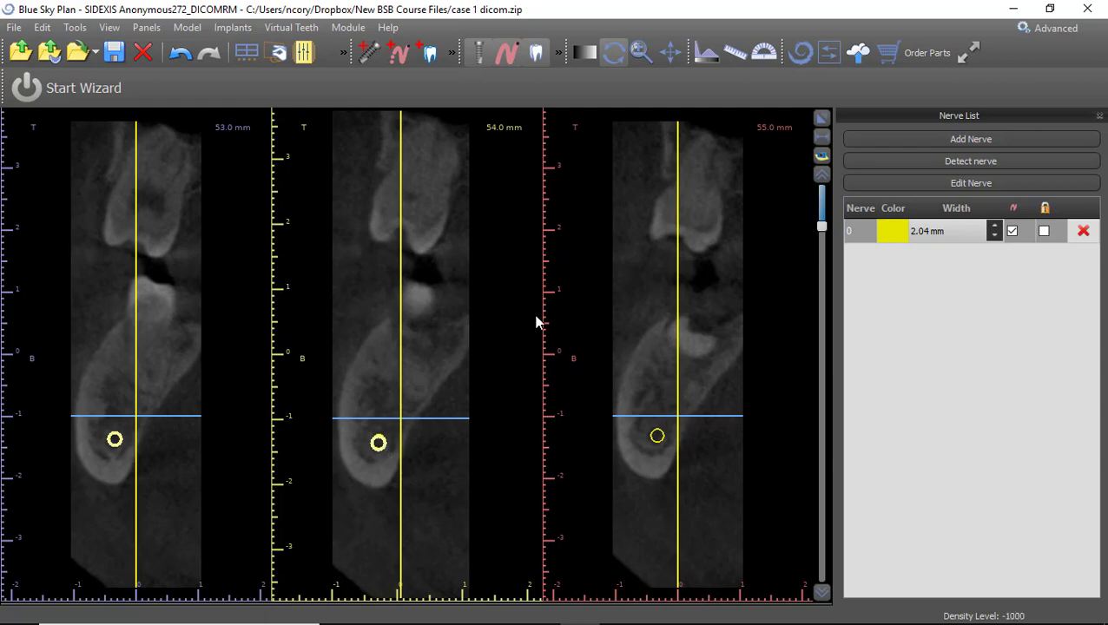
click(822, 117)
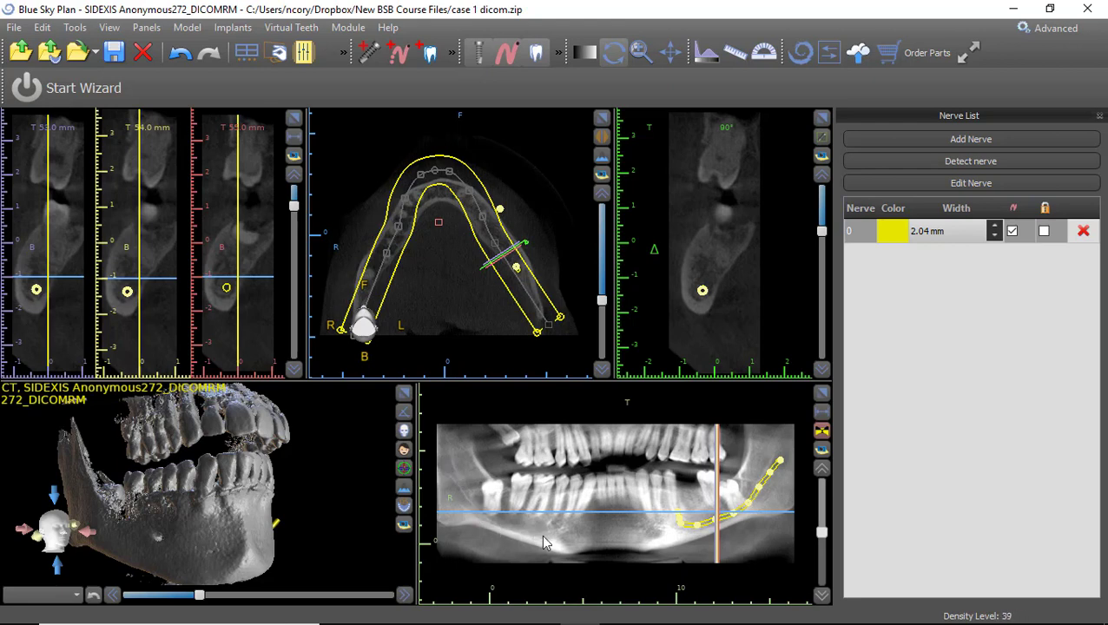
Lock nerve 0 and switch the panoramic from composite to single-slice view.
click(1045, 232)
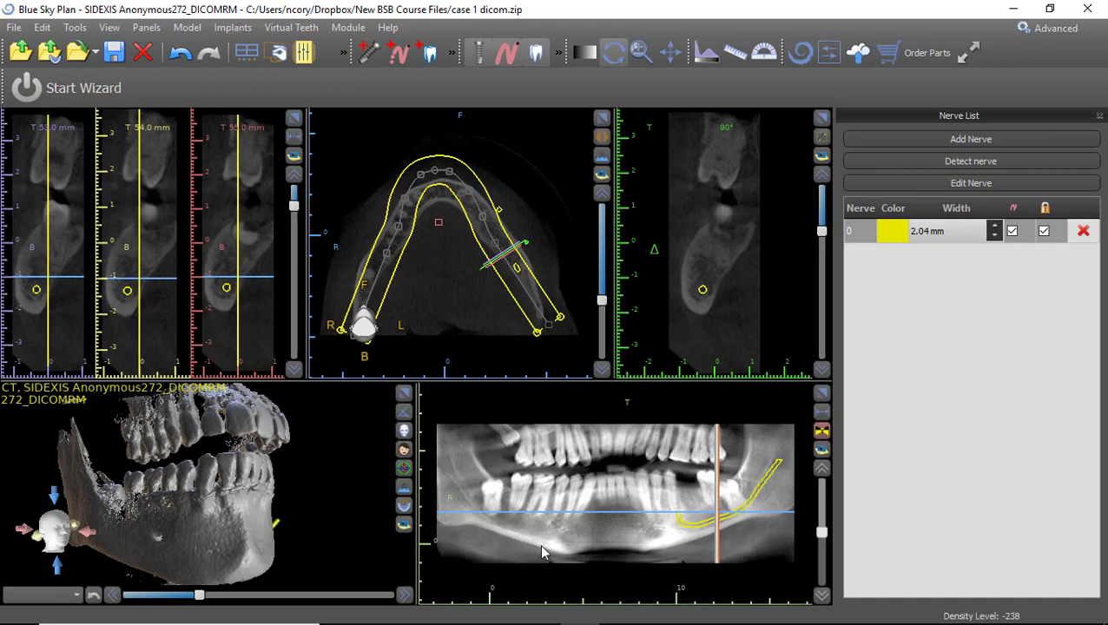
click(823, 433)
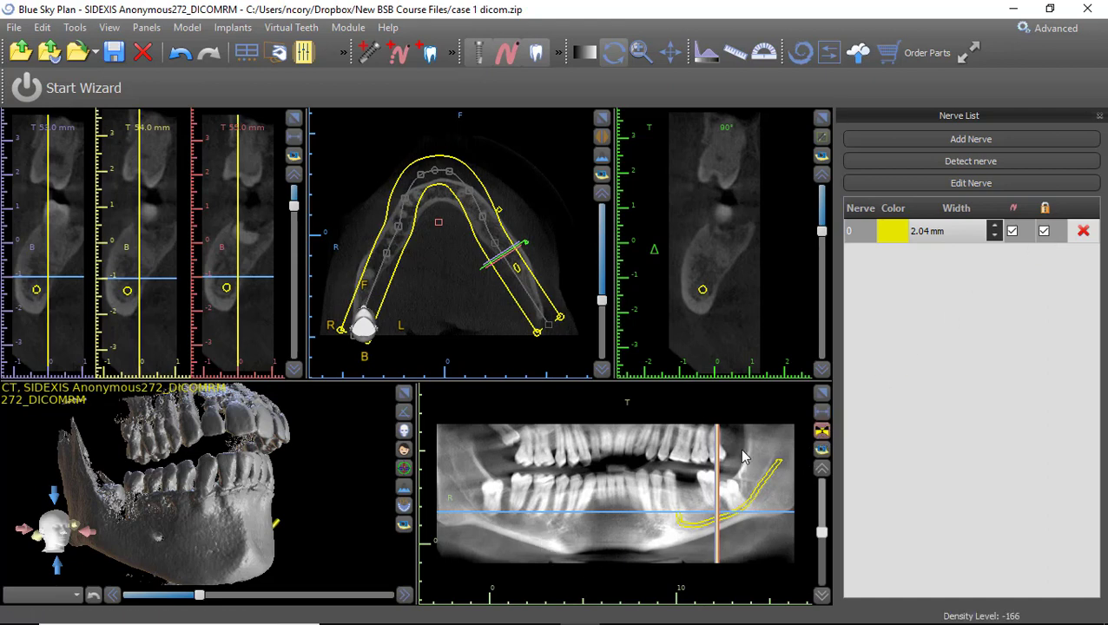
click(823, 434)
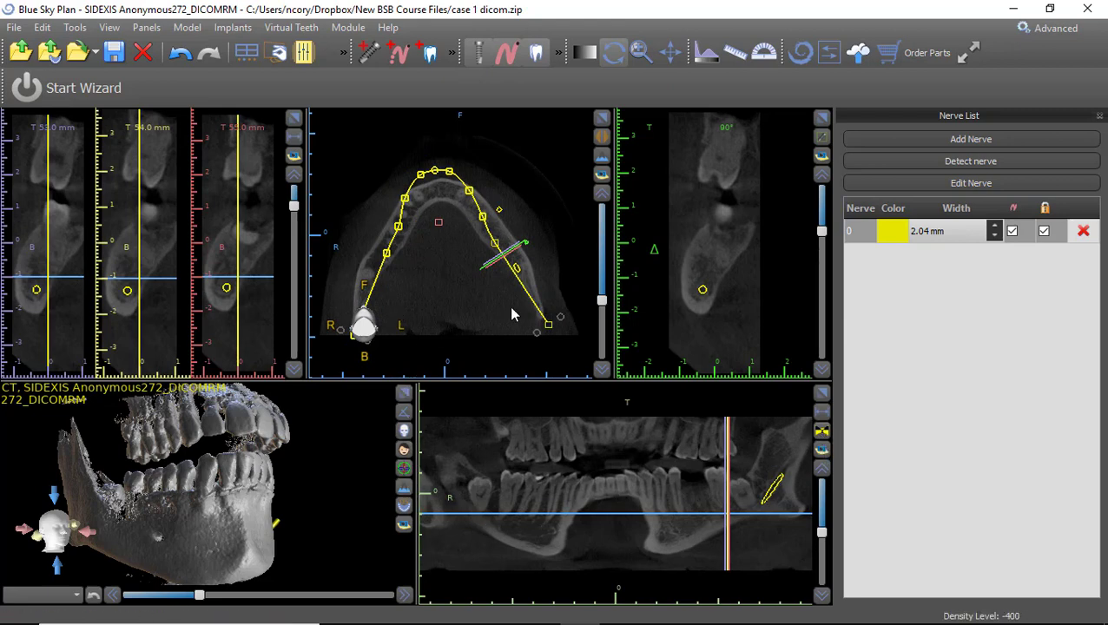
Adjust the yellow arch curve's control points in the axial view to hug the mandible.
click(478, 329)
middle_drag(479, 329, 500, 253)
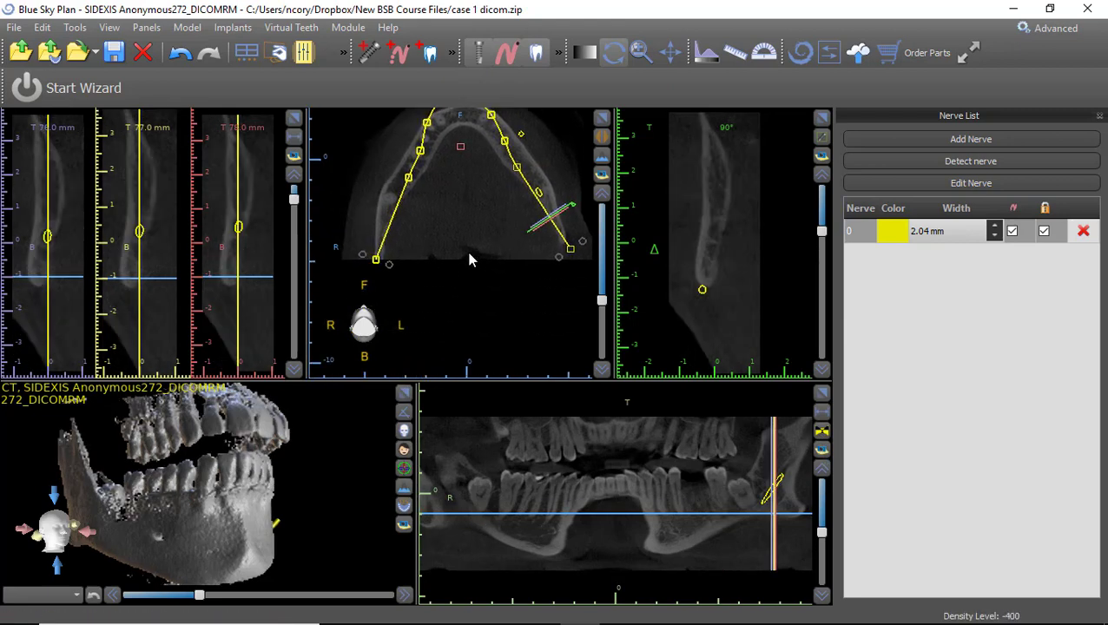
mouse_move(376, 260)
mouse_down()
mouse_move(390, 261)
mouse_move(358, 258)
mouse_move(369, 267)
mouse_up()
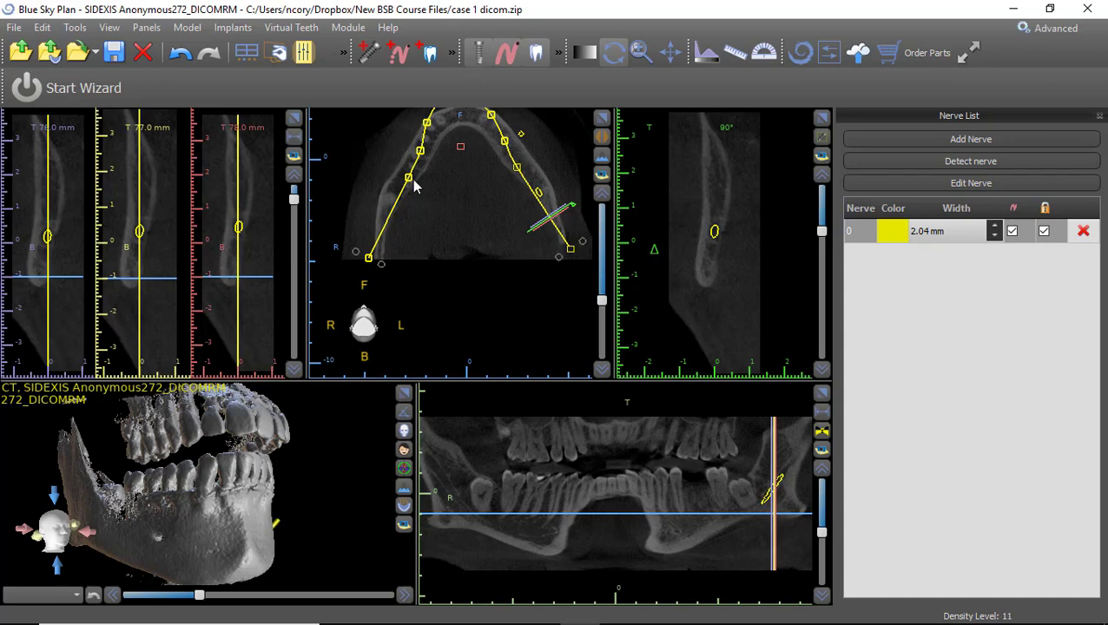
drag(408, 179, 405, 188)
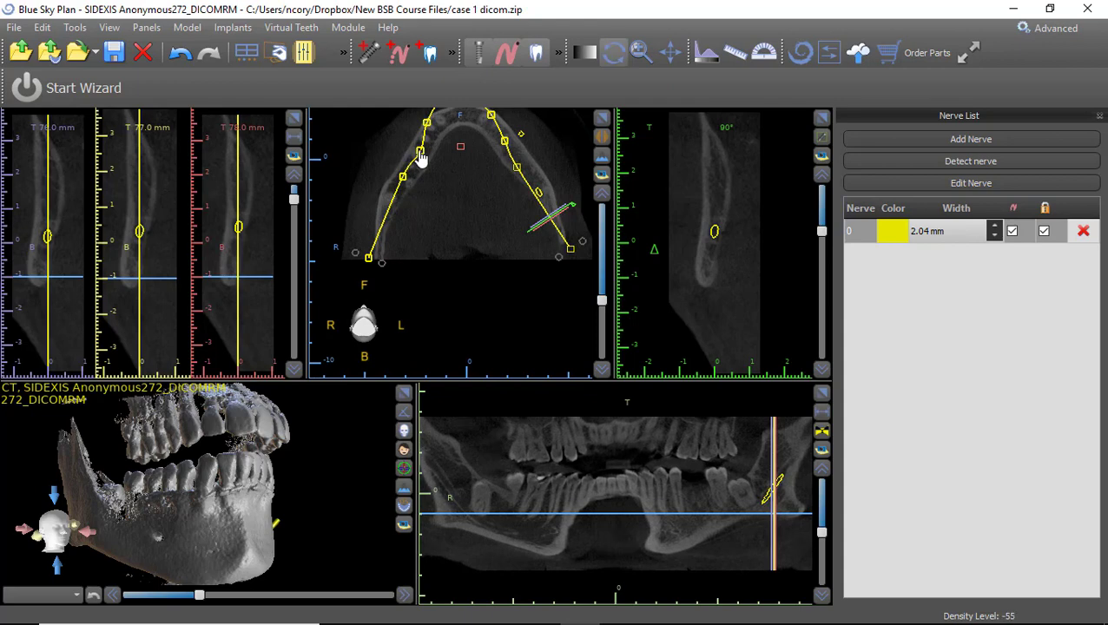
drag(421, 154, 418, 156)
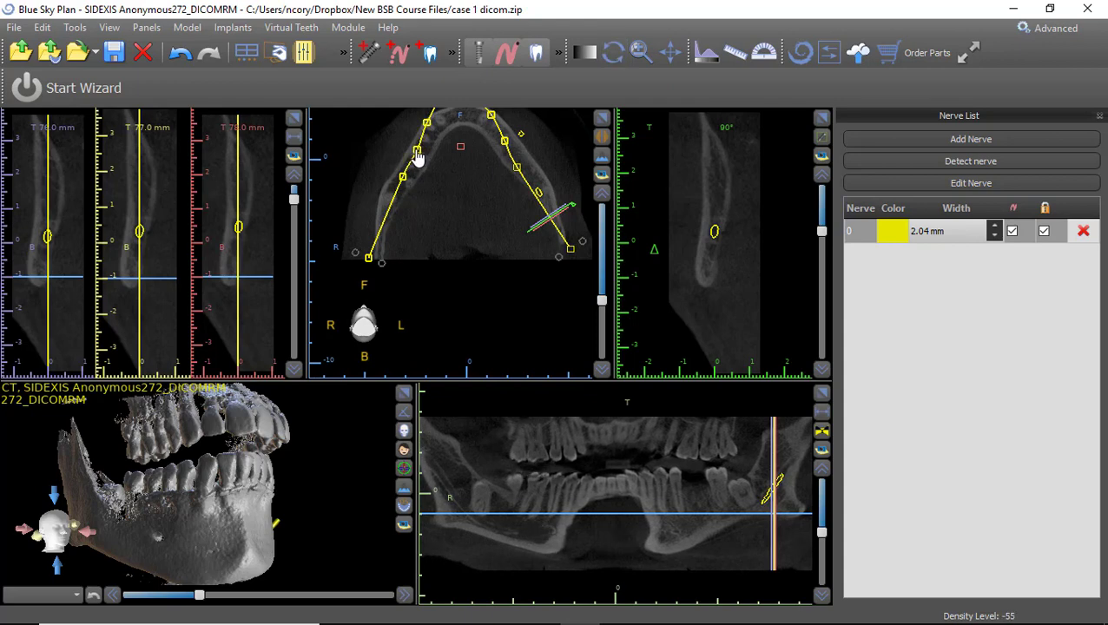
drag(485, 228, 508, 301)
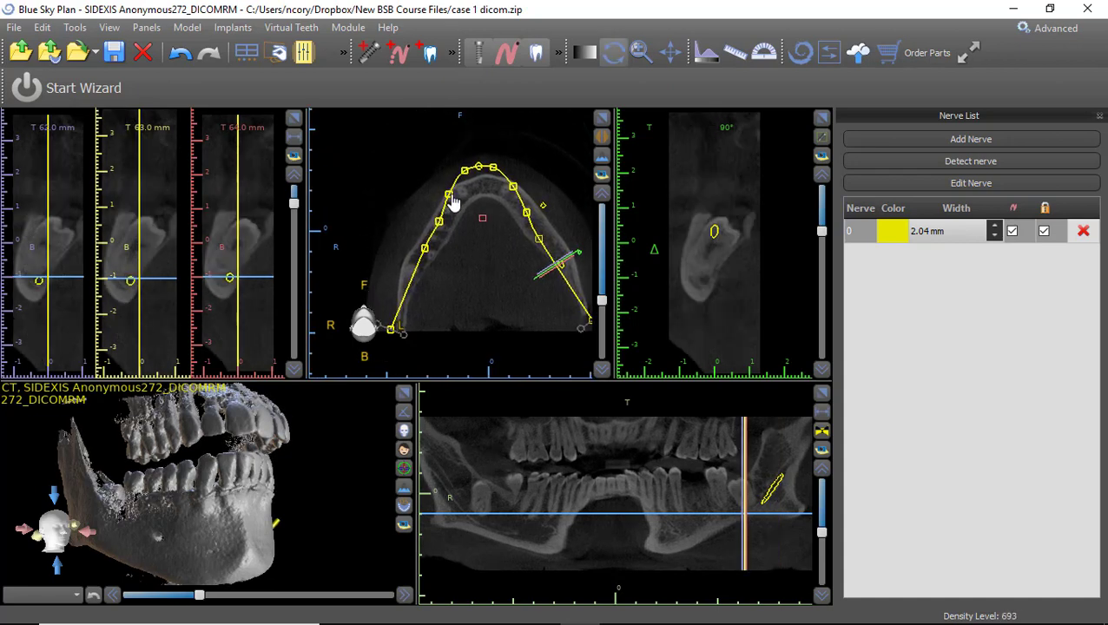
drag(450, 197, 455, 201)
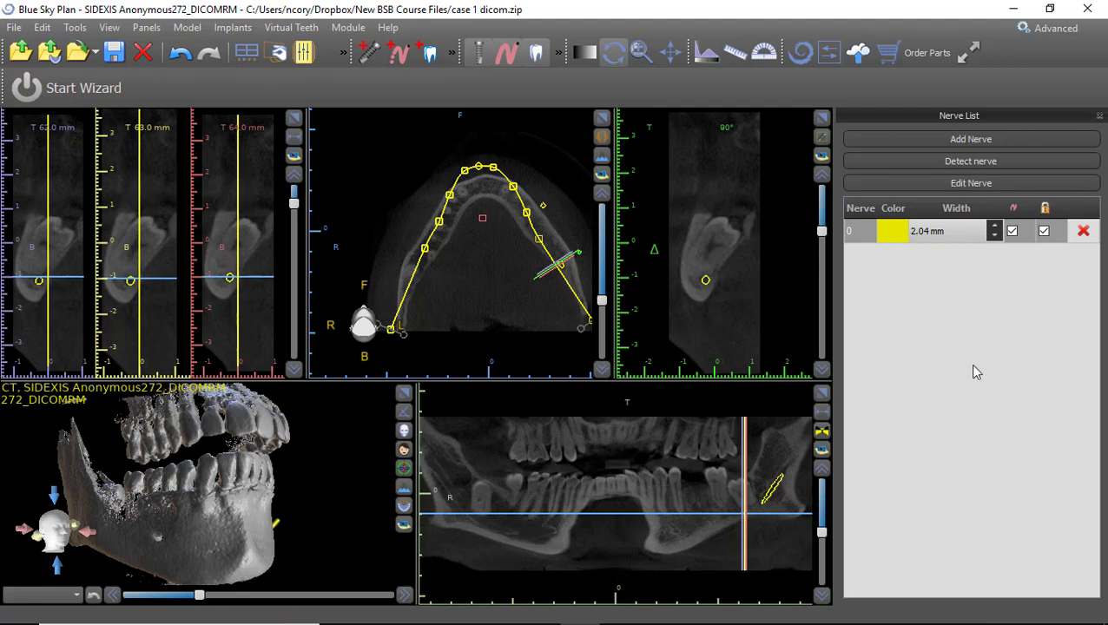
click(591, 466)
Start a second nerve and trace it point by point along the right mandibular canal.
middle_drag(629, 462, 711, 440)
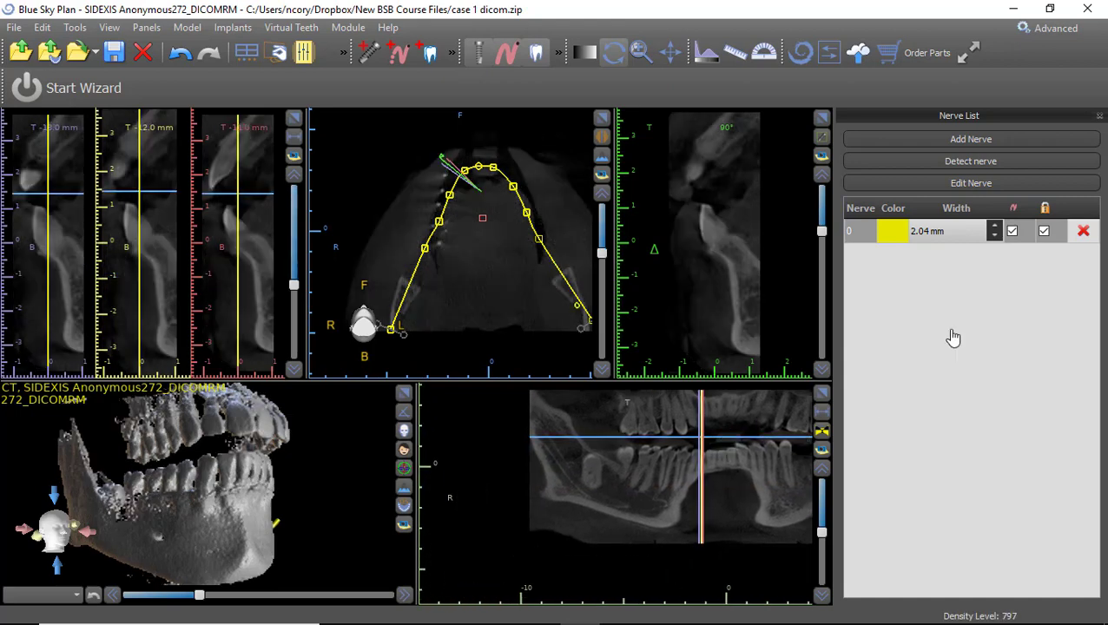
click(995, 138)
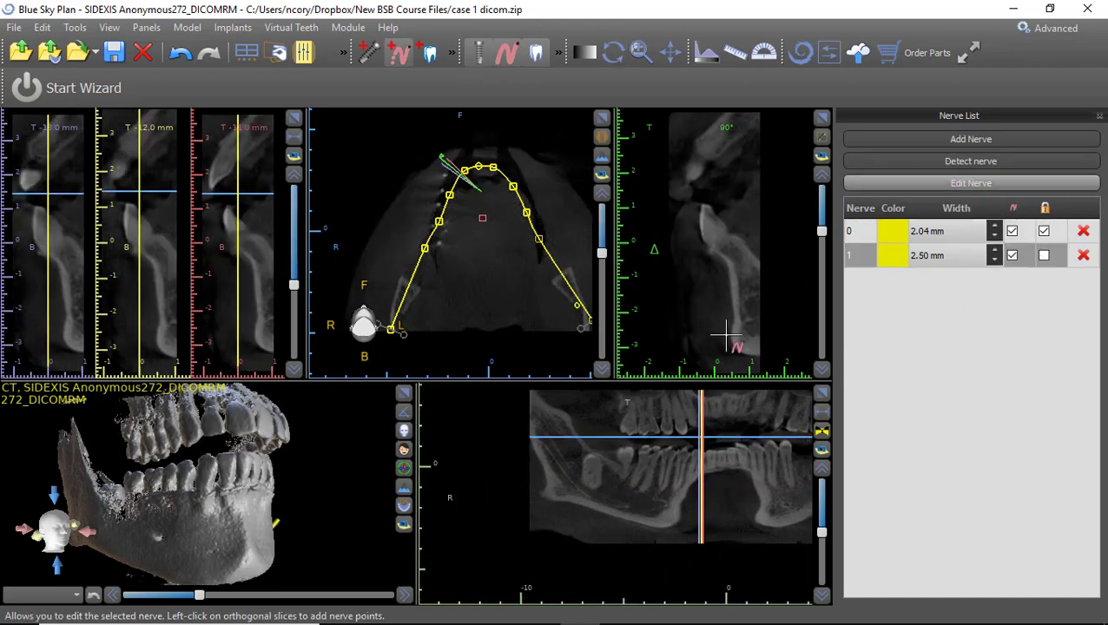
click(539, 431)
click(547, 445)
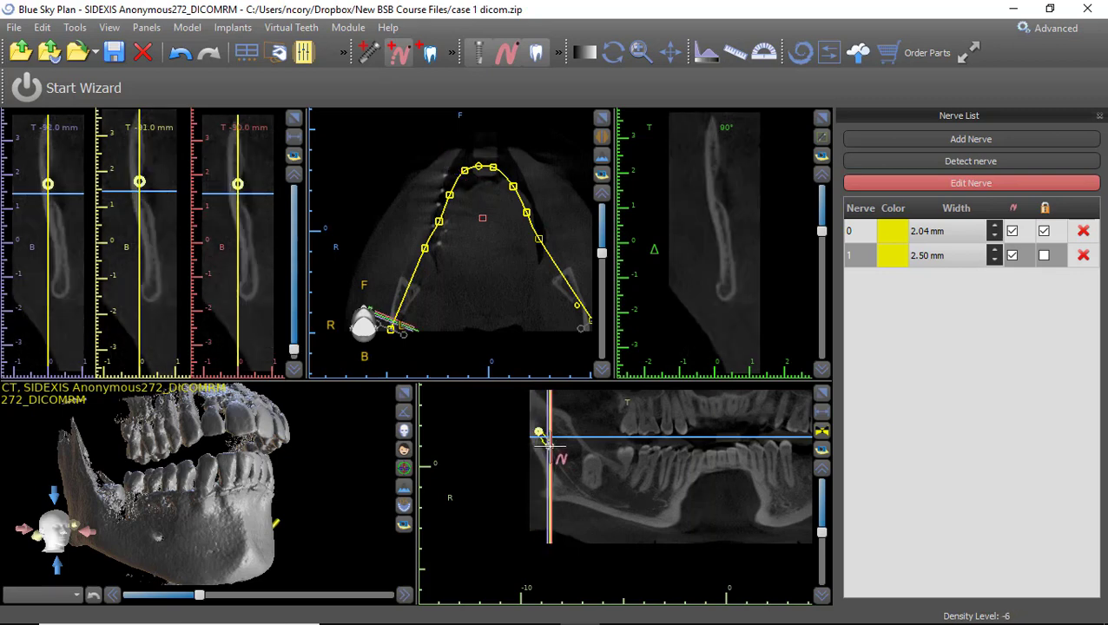
click(562, 463)
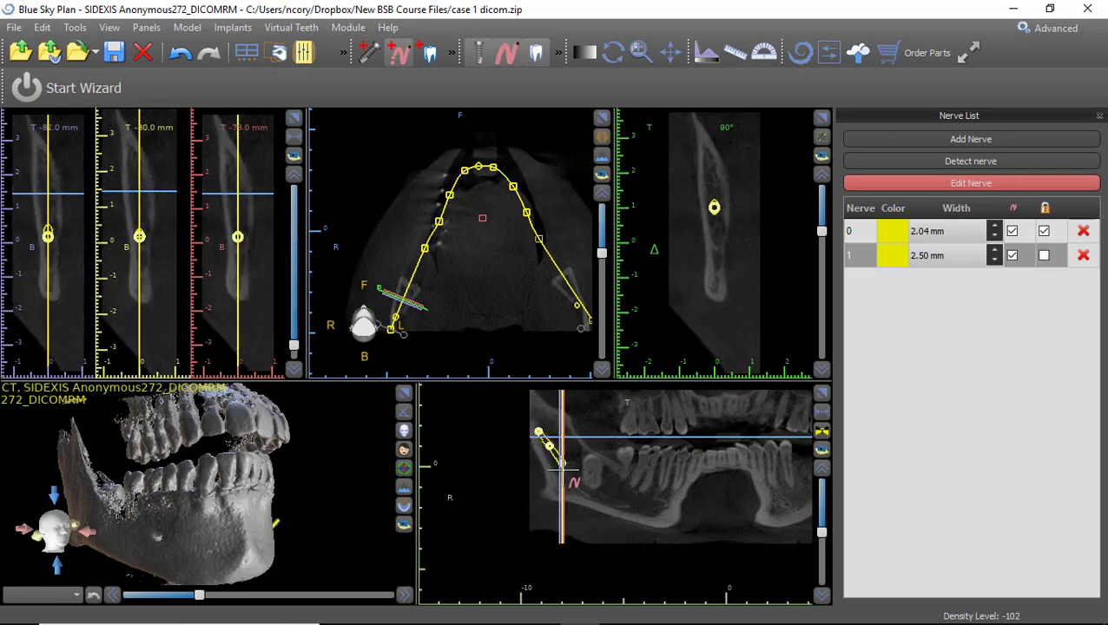
click(573, 476)
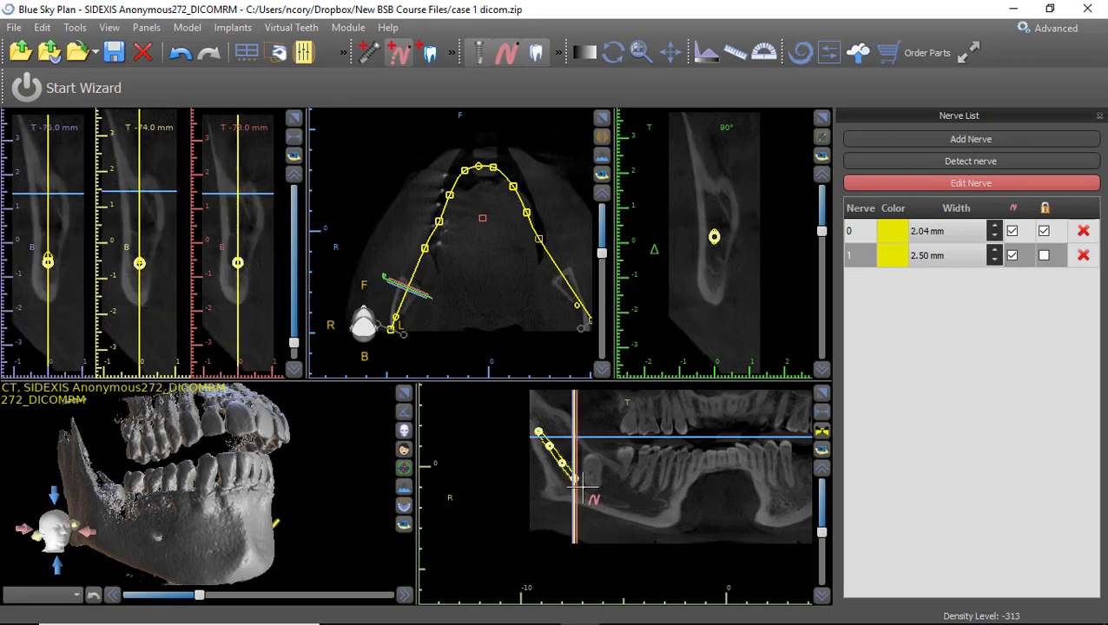
click(585, 488)
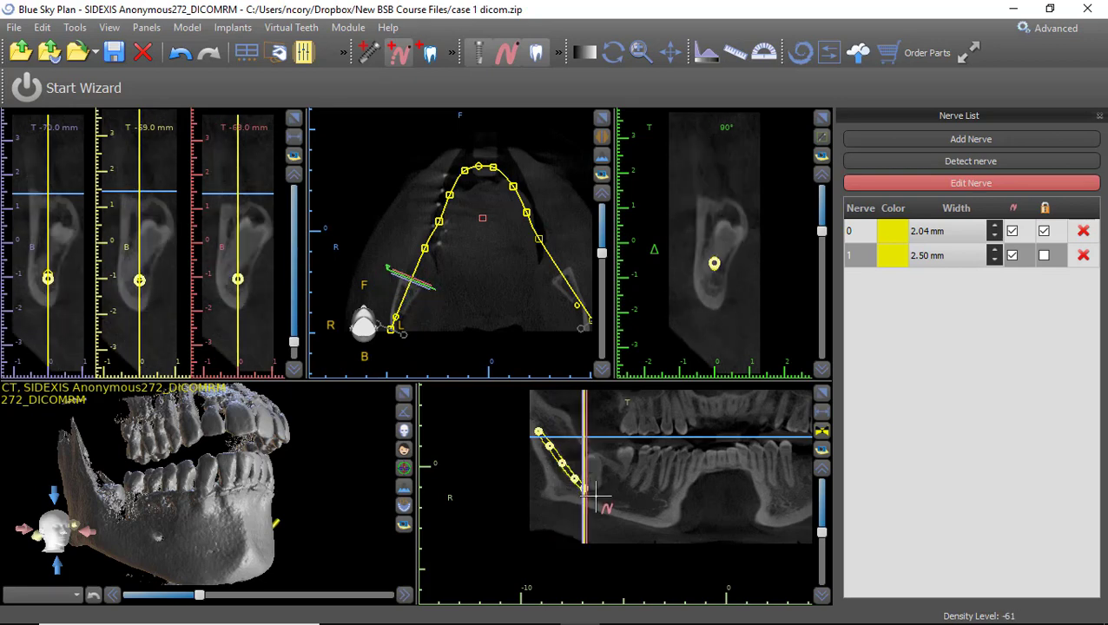
click(595, 497)
click(613, 501)
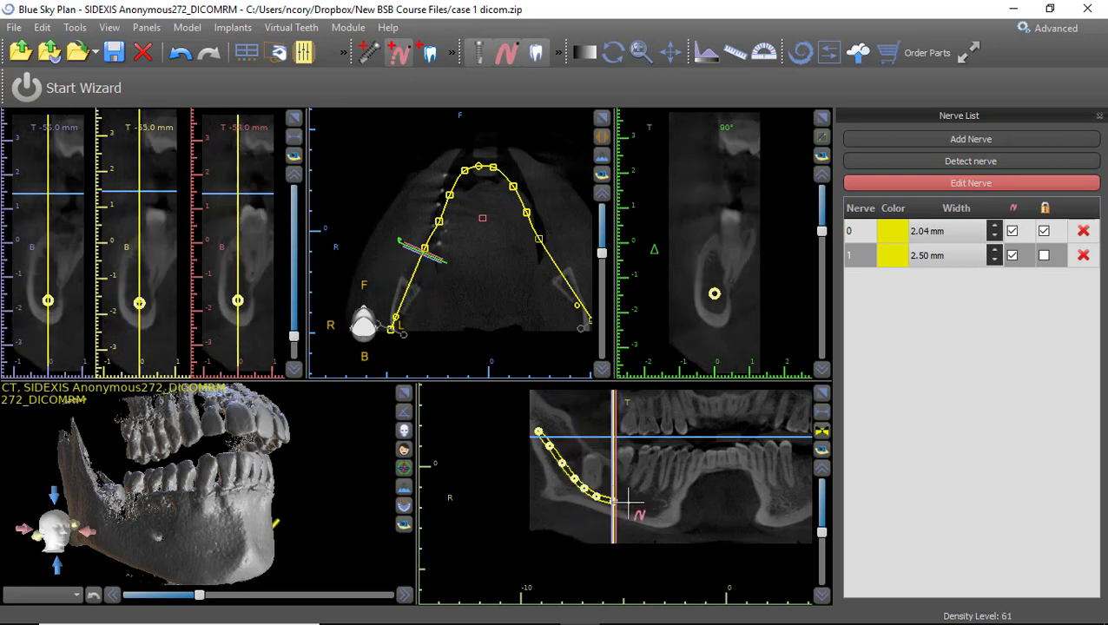
click(629, 503)
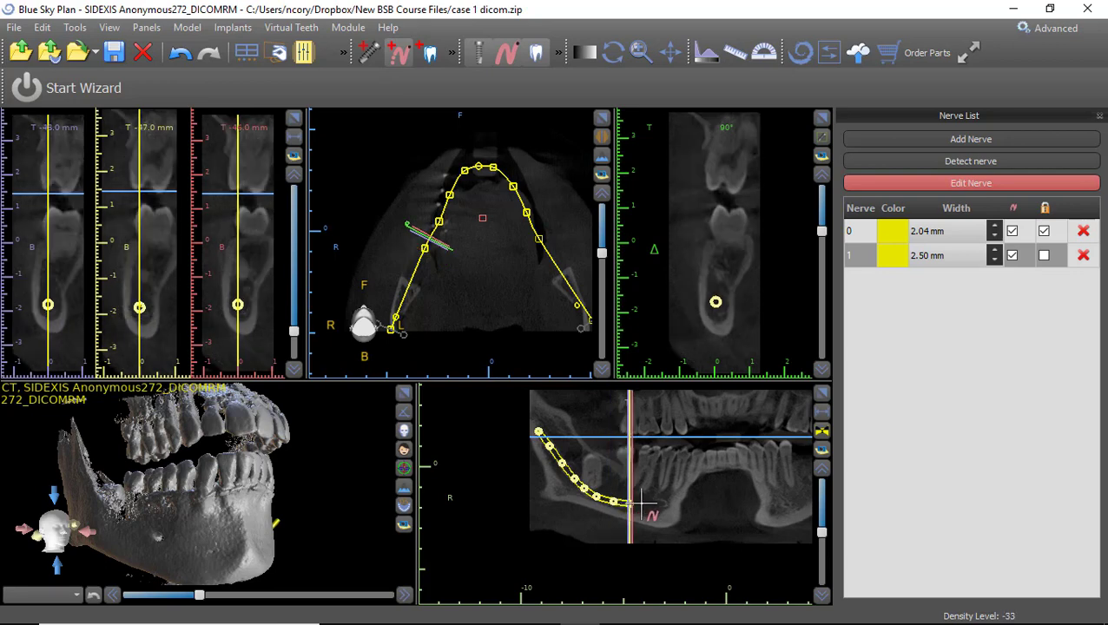
click(641, 502)
click(651, 503)
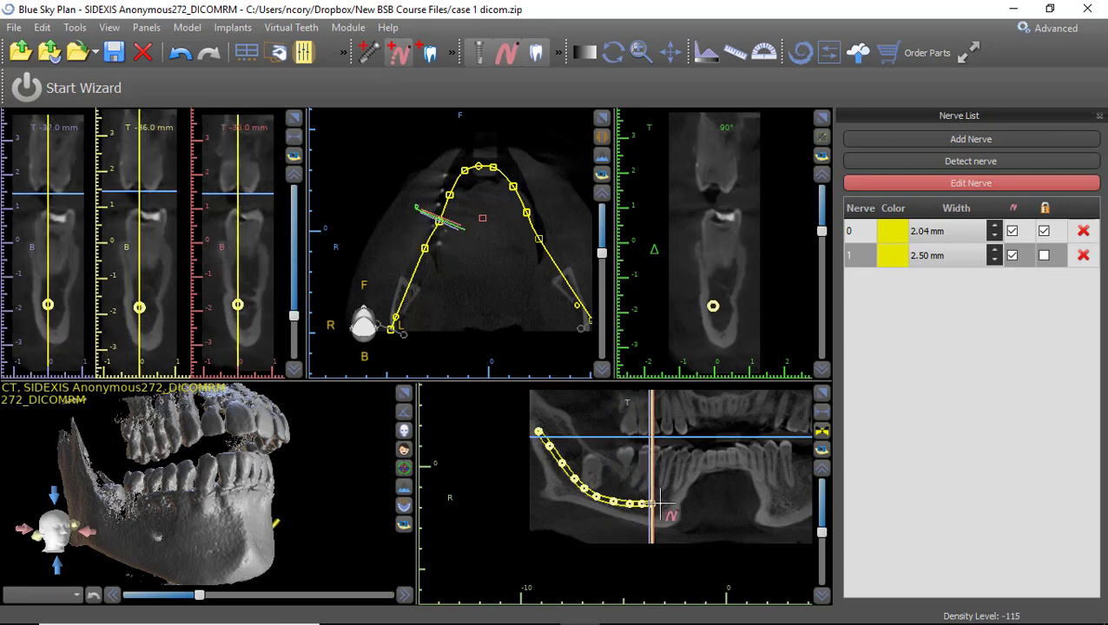
click(659, 502)
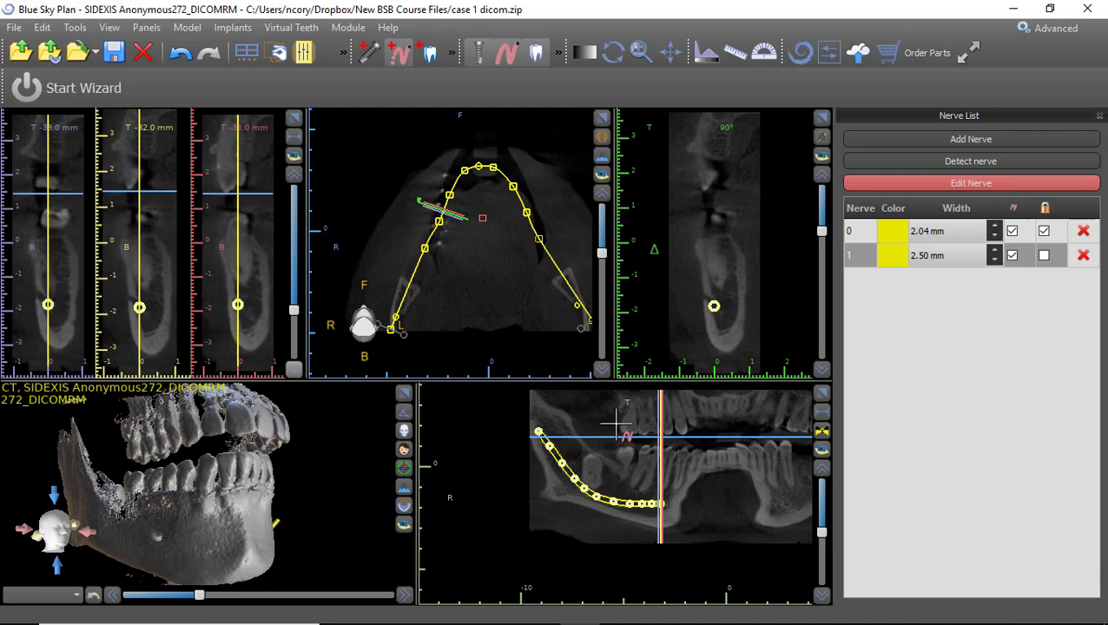
Add the final nerve 1 points in the cross-section and exit nerve editing.
click(37, 294)
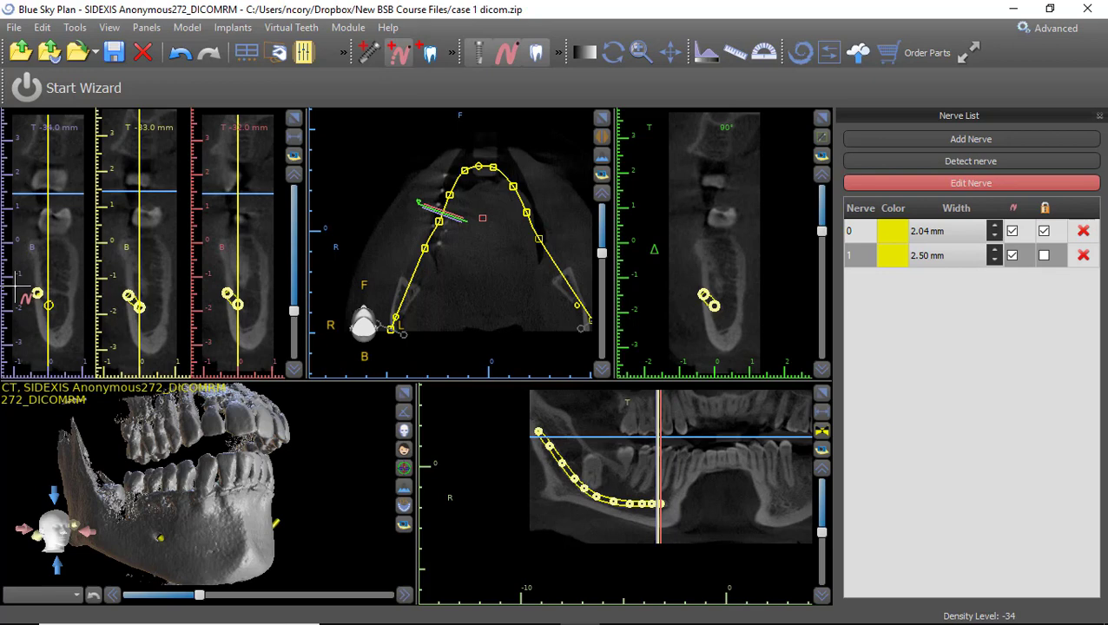
click(17, 286)
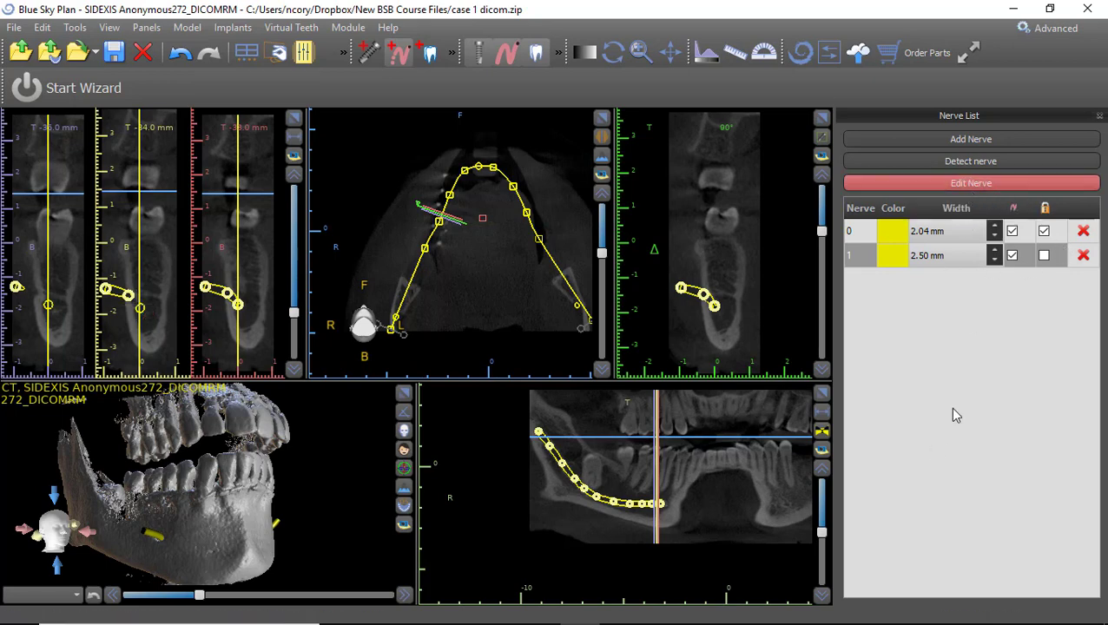
click(1015, 185)
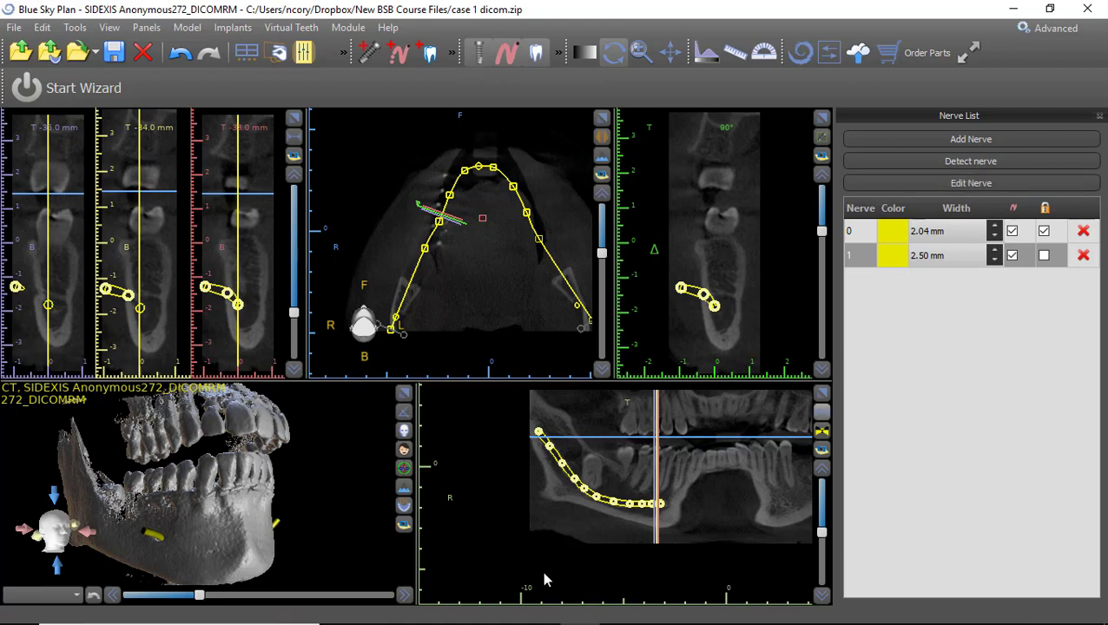
Refine a nerve 1 point in the cross-section and lock nerve 1.
drag(338, 537, 182, 521)
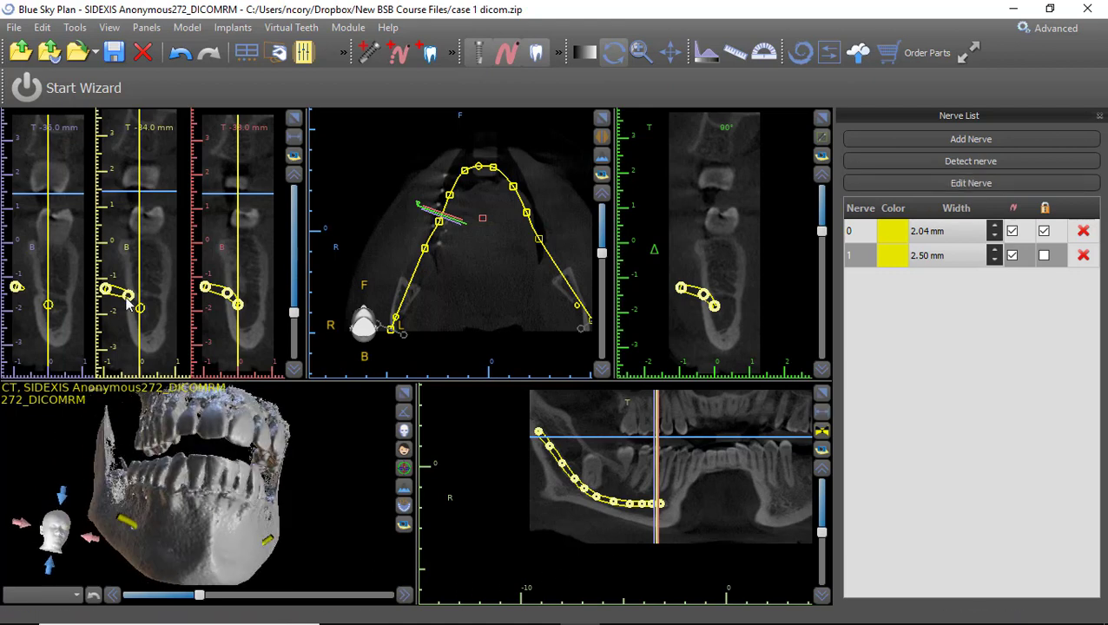
mouse_move(104, 290)
mouse_down()
mouse_move(102, 273)
mouse_move(103, 294)
mouse_up()
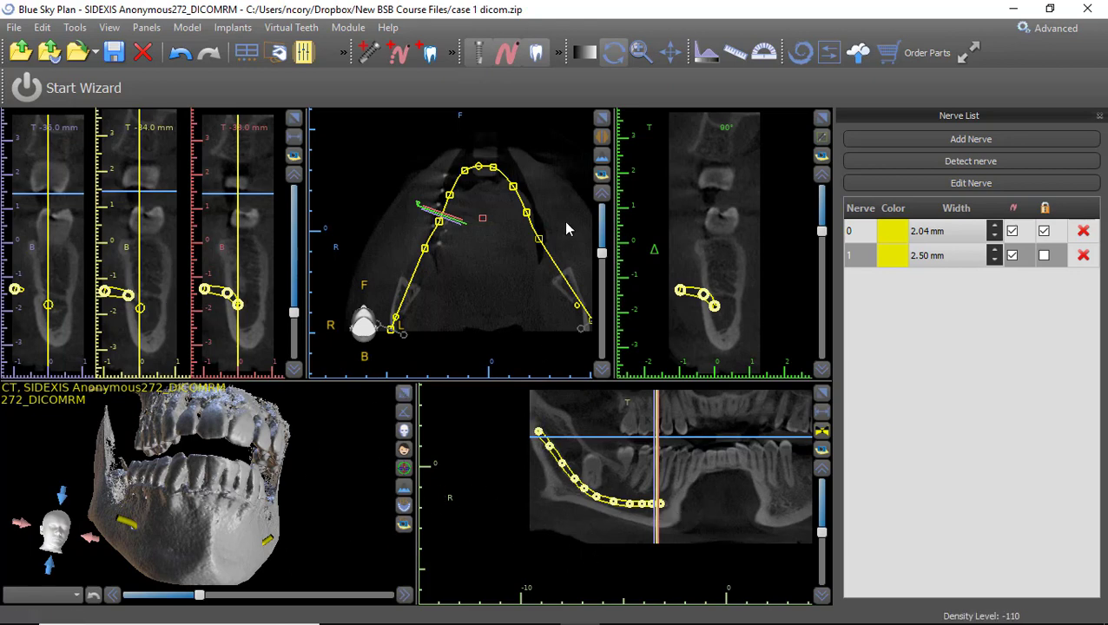
drag(602, 253, 605, 314)
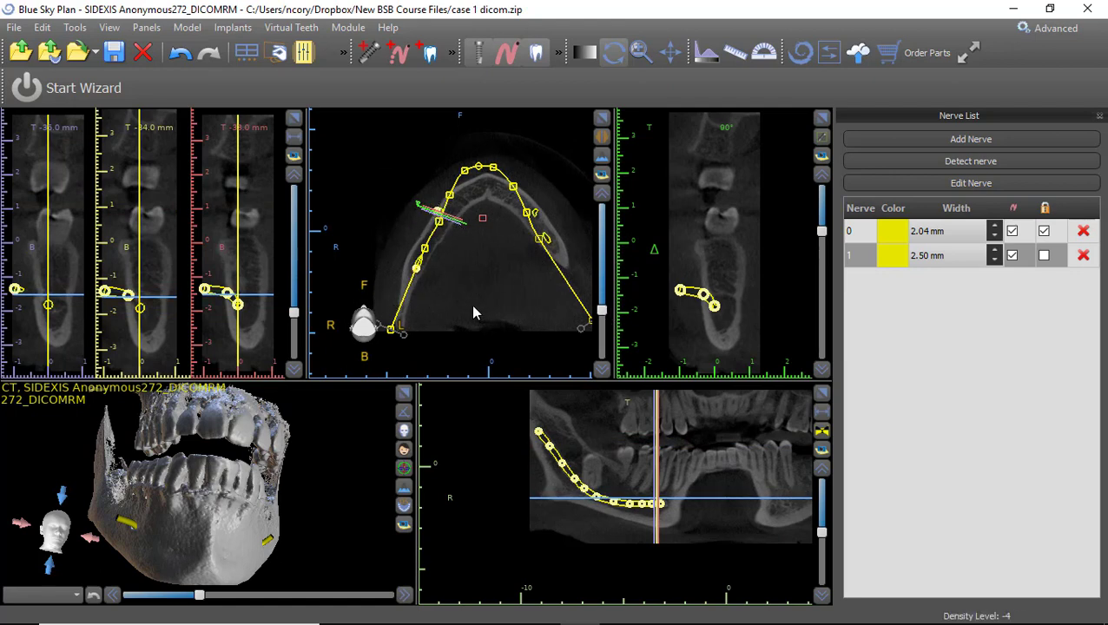
click(1044, 256)
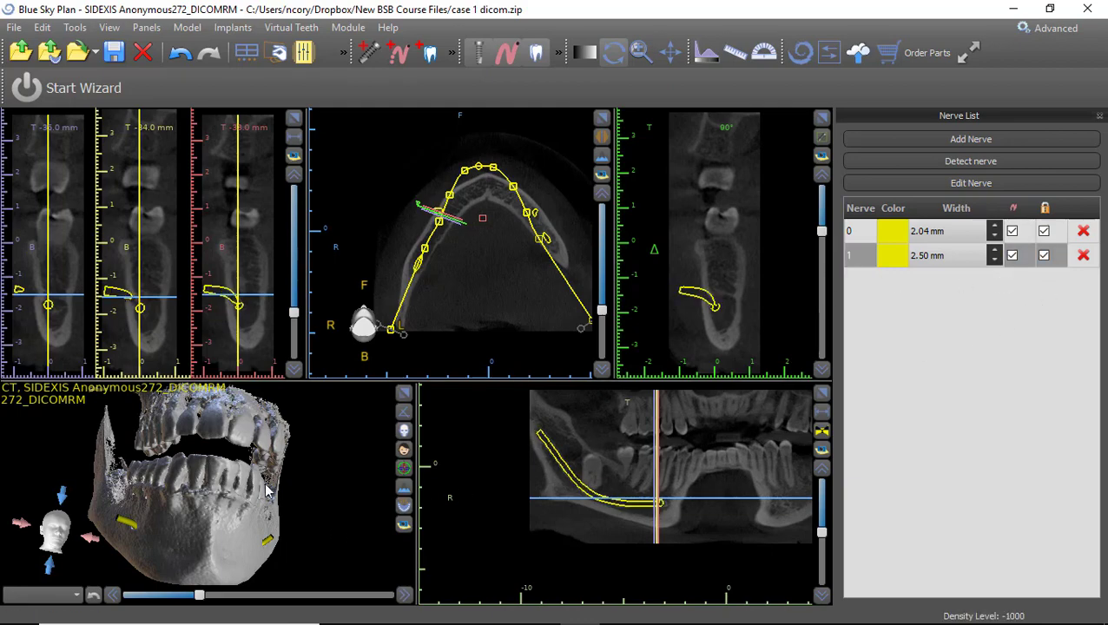
Switch the panoramic to a bright composite image.
drag(250, 488, 291, 534)
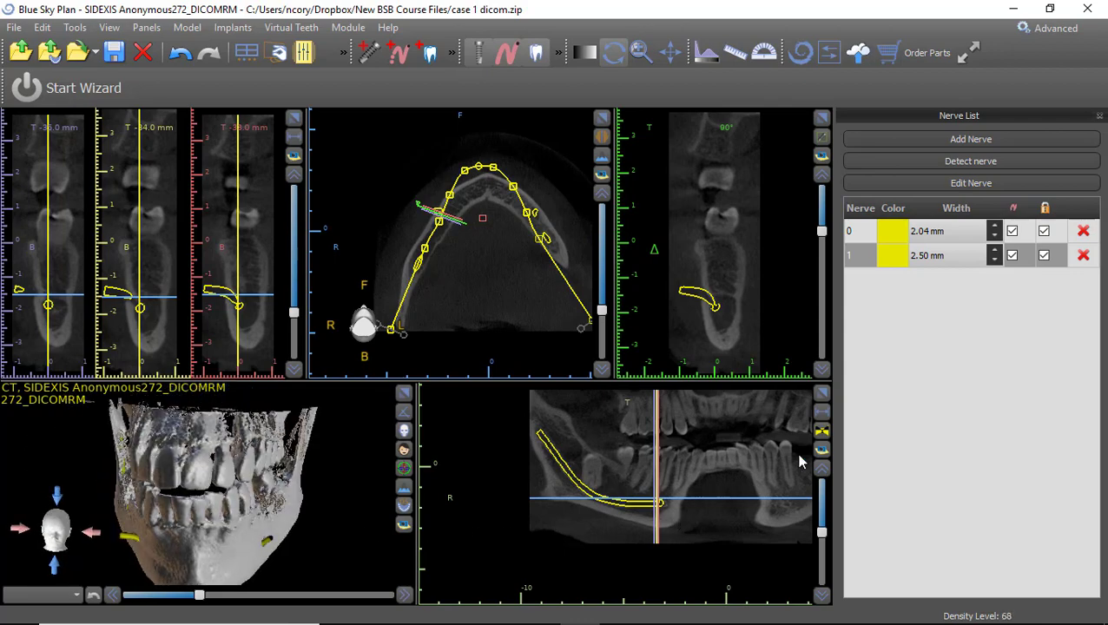
scroll(765, 457, down, 3)
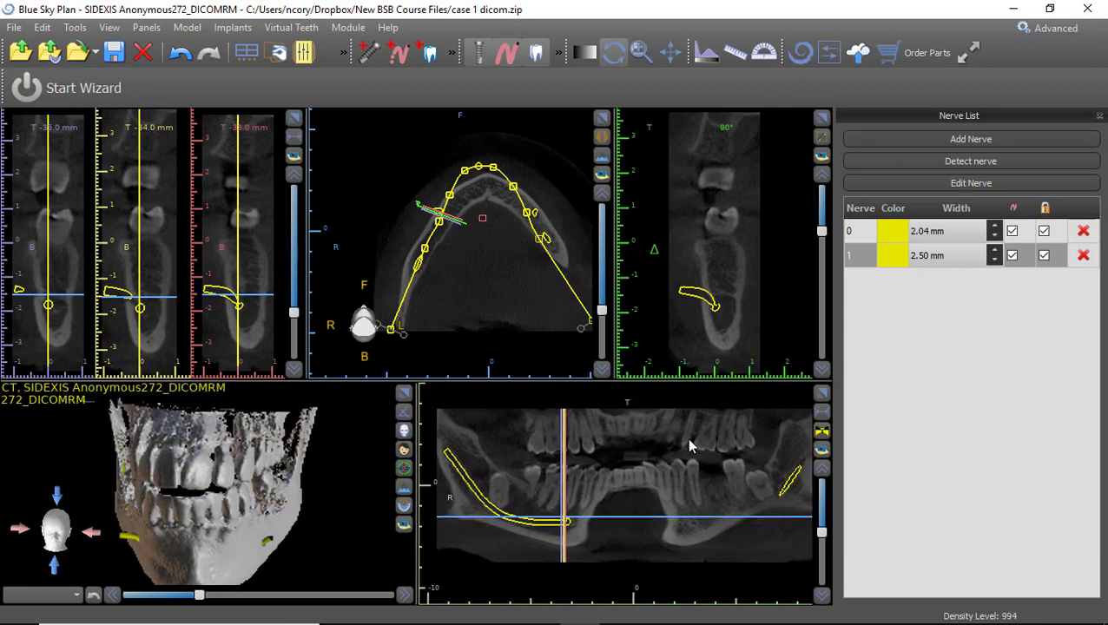
scroll(689, 475, down, 1)
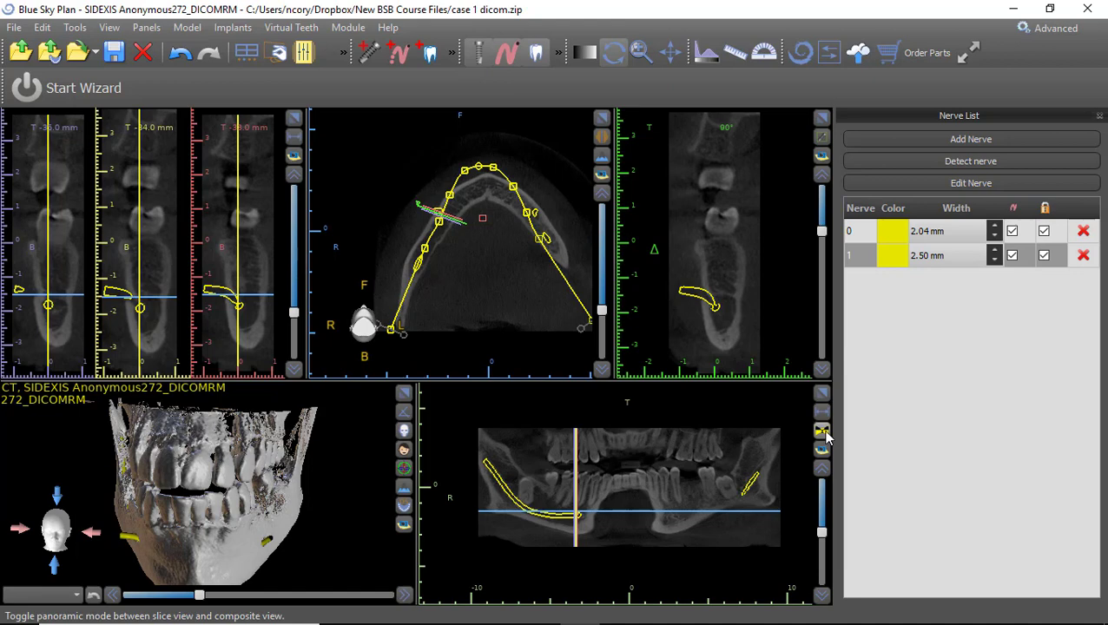
click(822, 433)
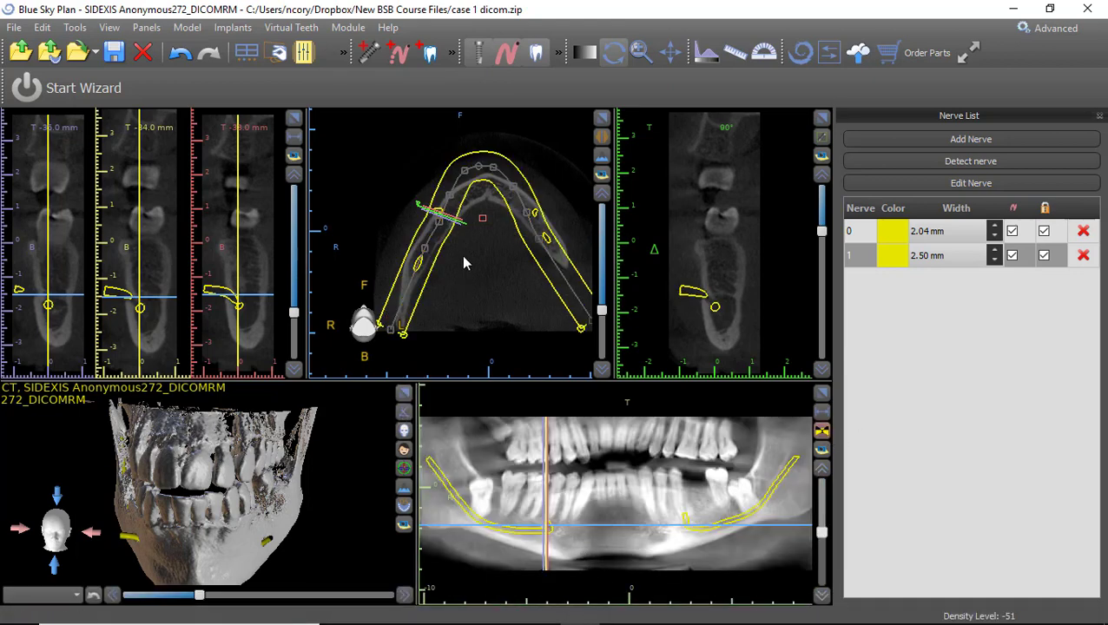
Import case 1 gingiva stl.stl from the New BSB Course Files folder as an STL model.
click(16, 28)
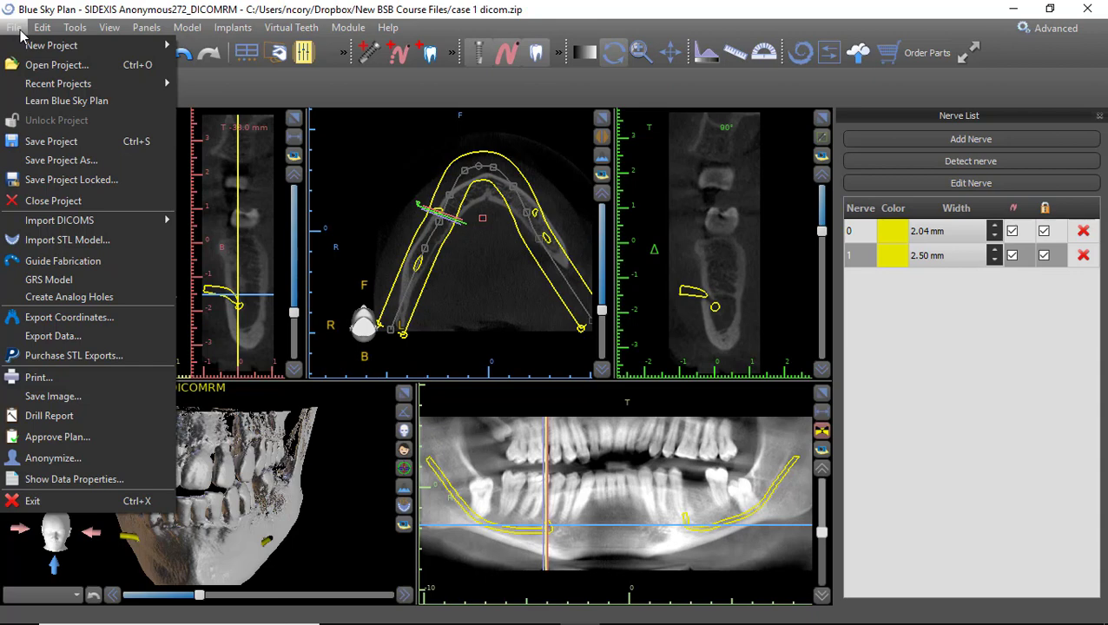
click(68, 240)
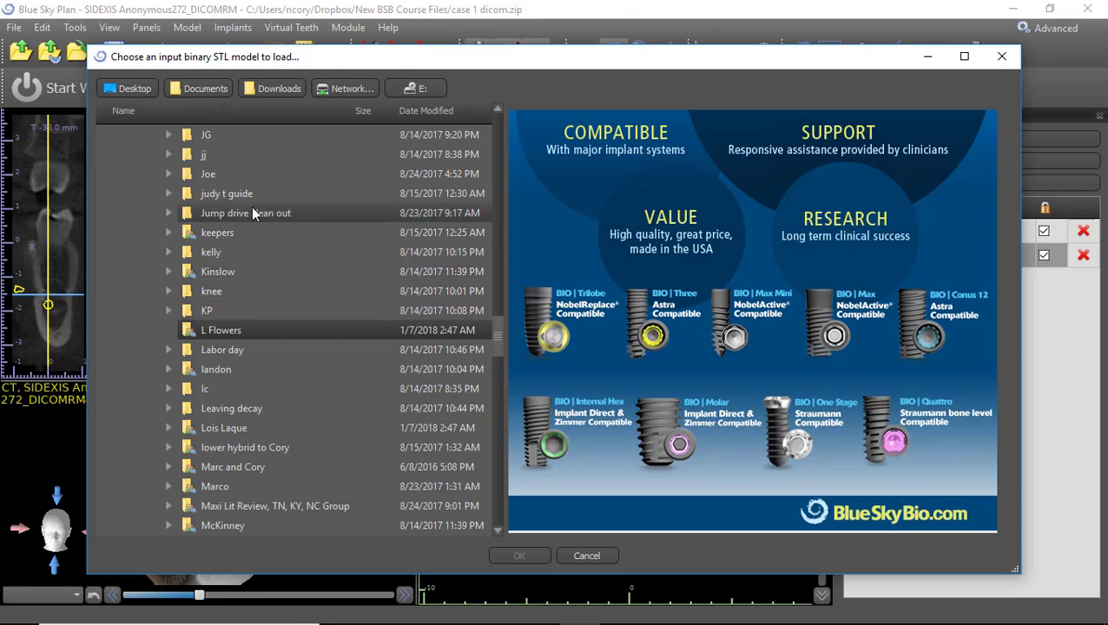
scroll(259, 234, up, 20)
scroll(260, 234, down, 20)
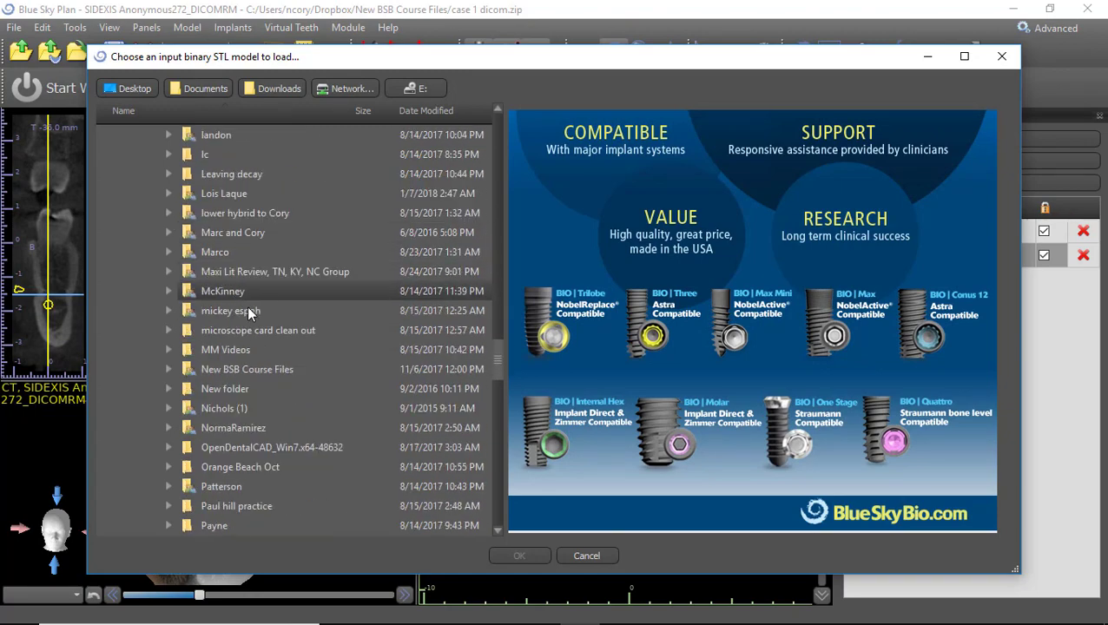
double_click(251, 195)
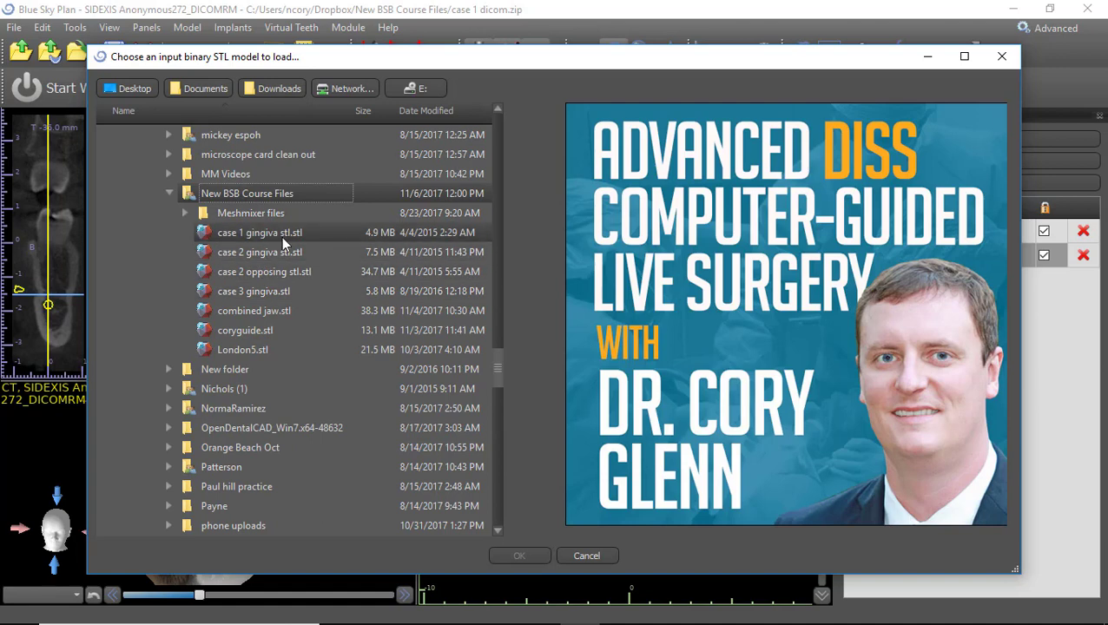
click(281, 234)
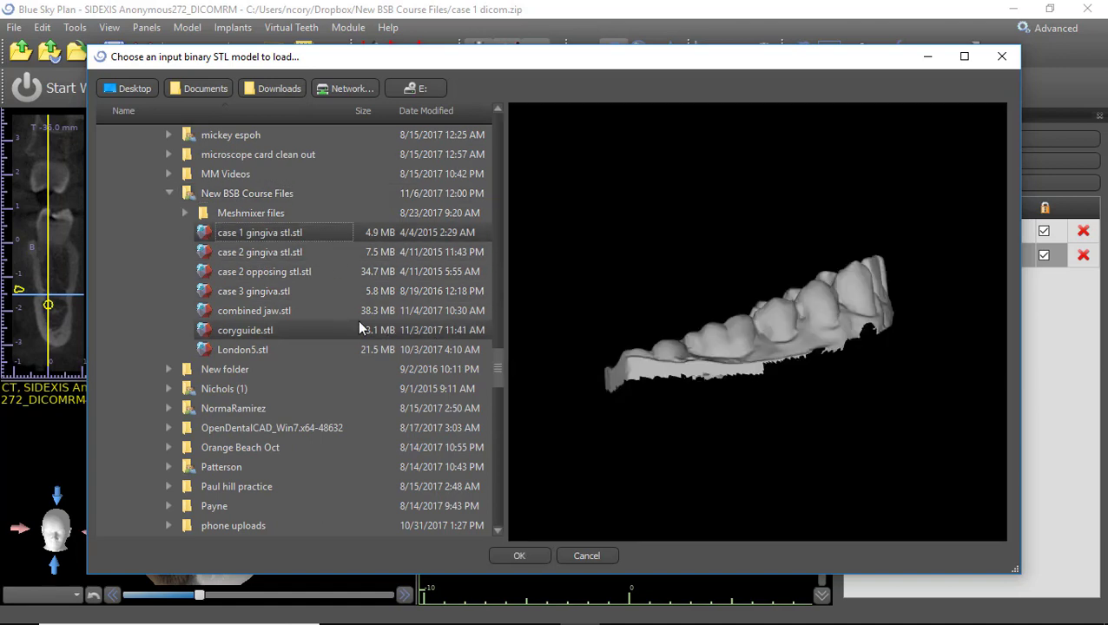
click(518, 556)
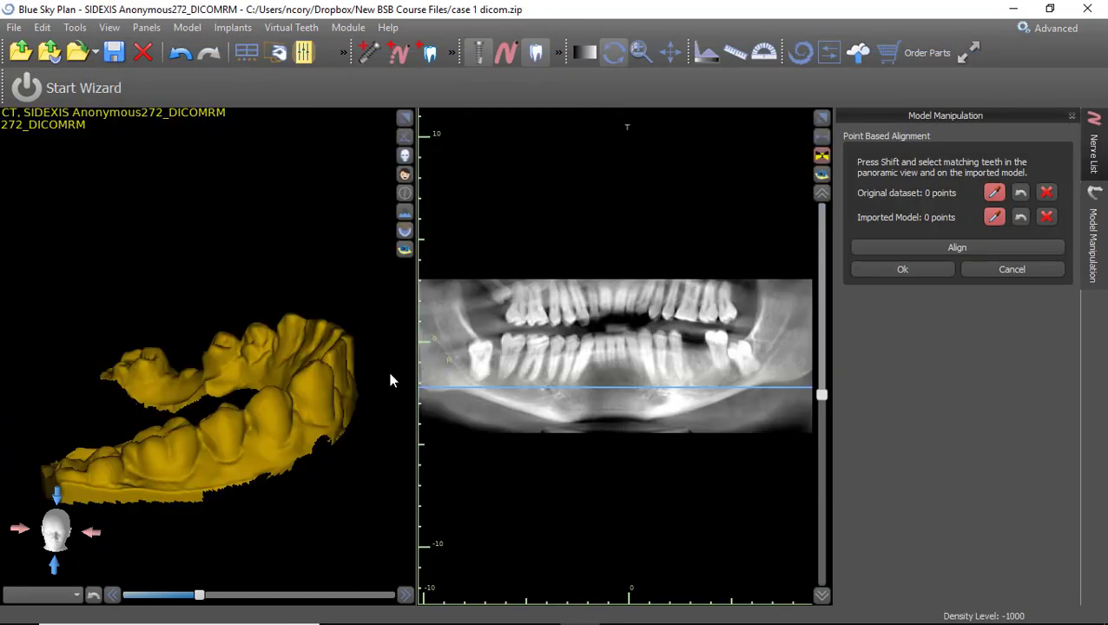
drag(390, 377, 230, 461)
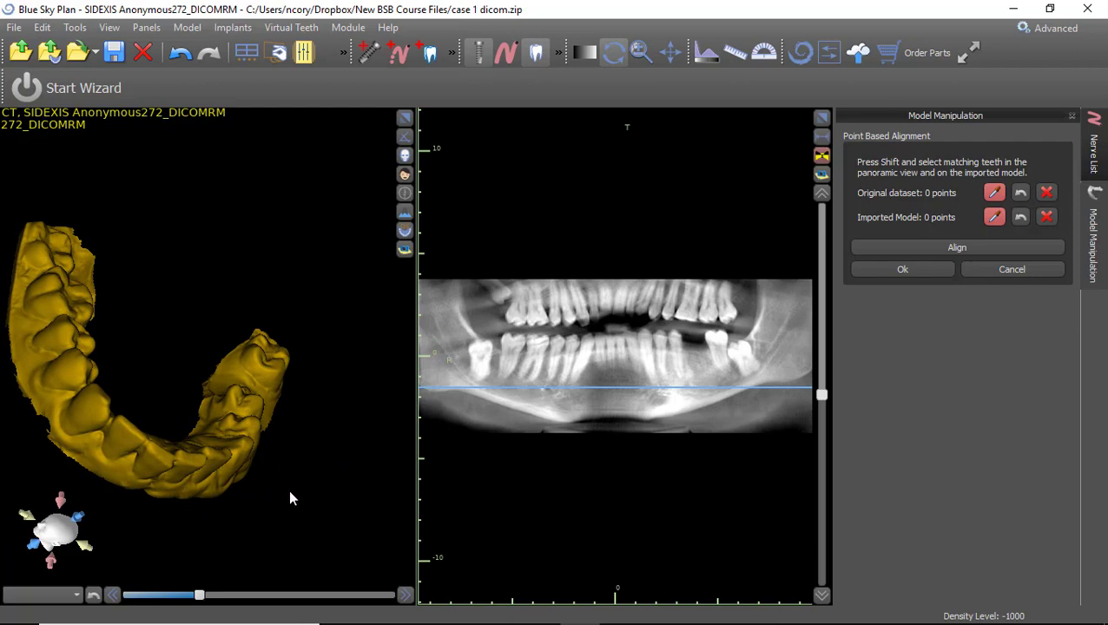
drag(292, 496, 230, 352)
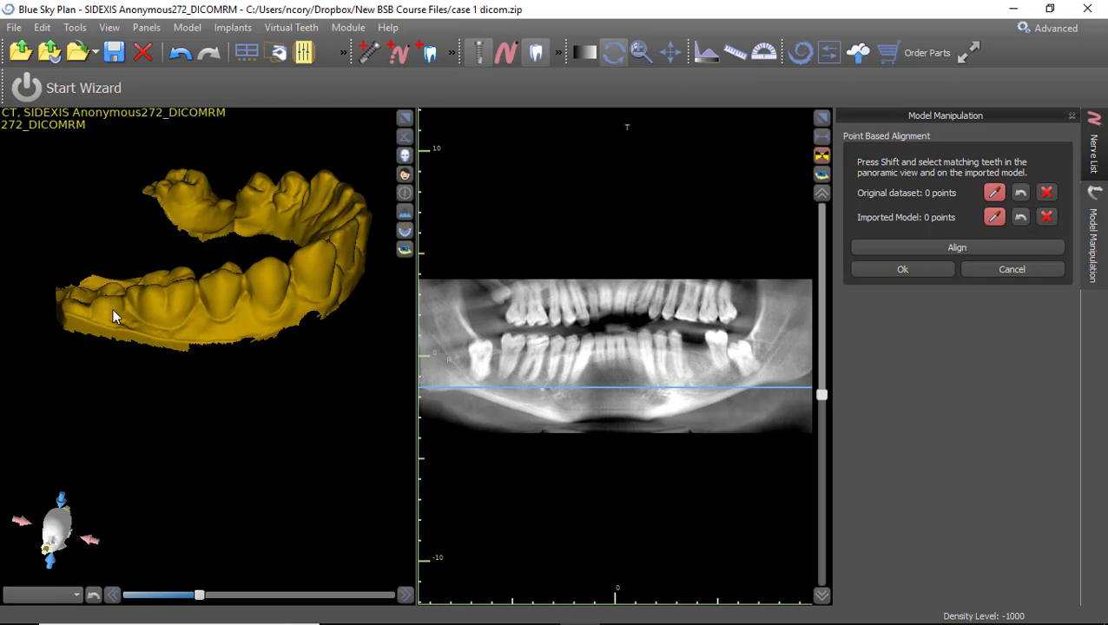
drag(188, 312, 219, 356)
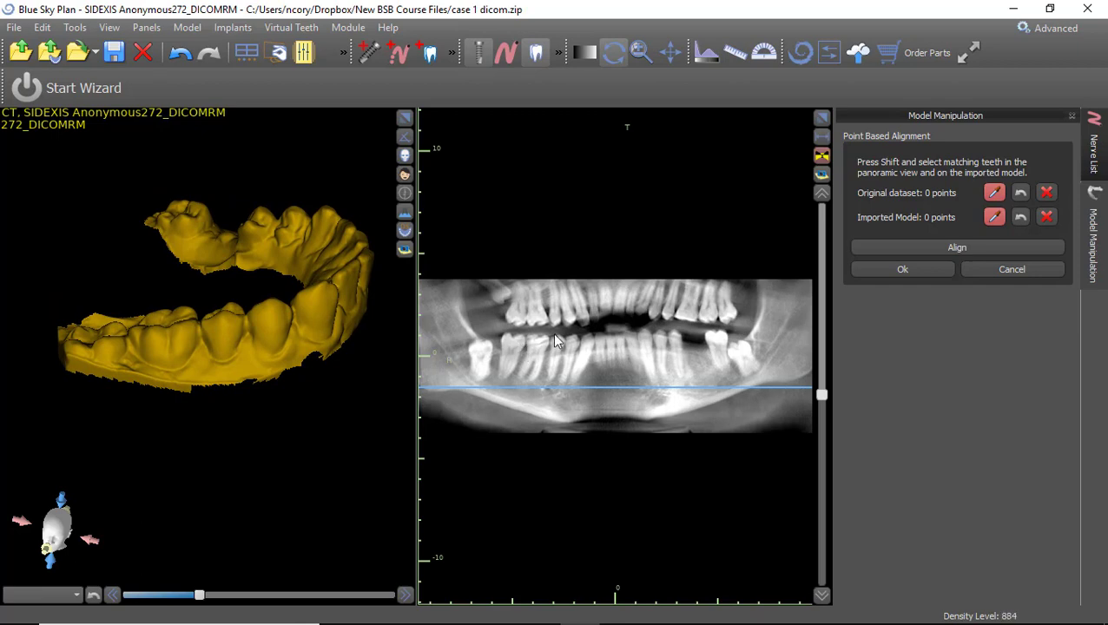
right_drag(286, 417, 280, 349)
drag(118, 502, 265, 414)
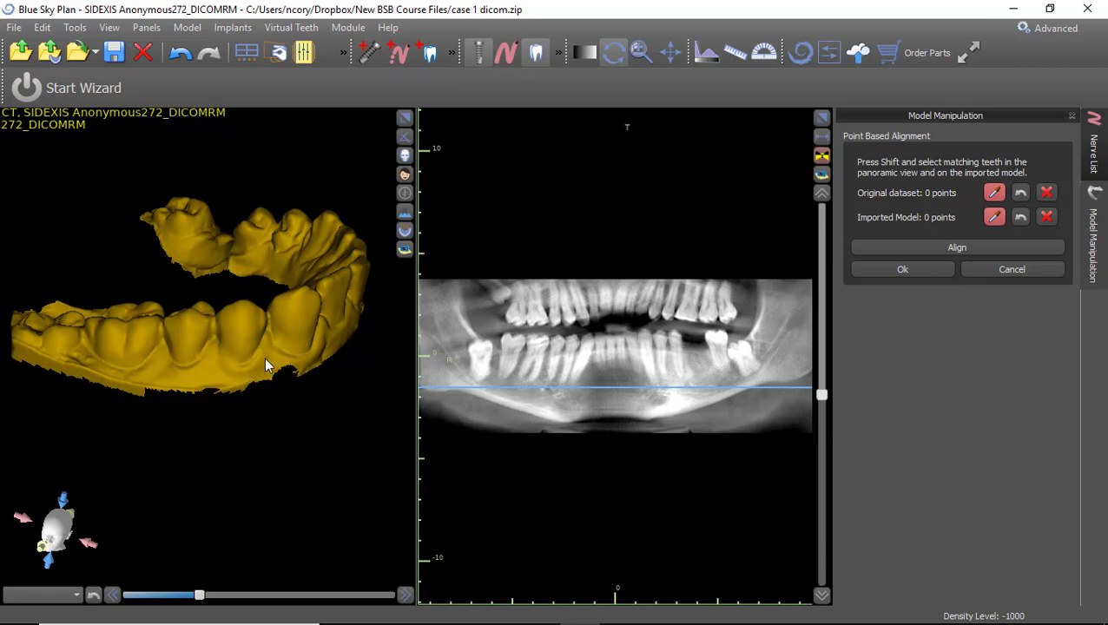
drag(249, 388, 312, 387)
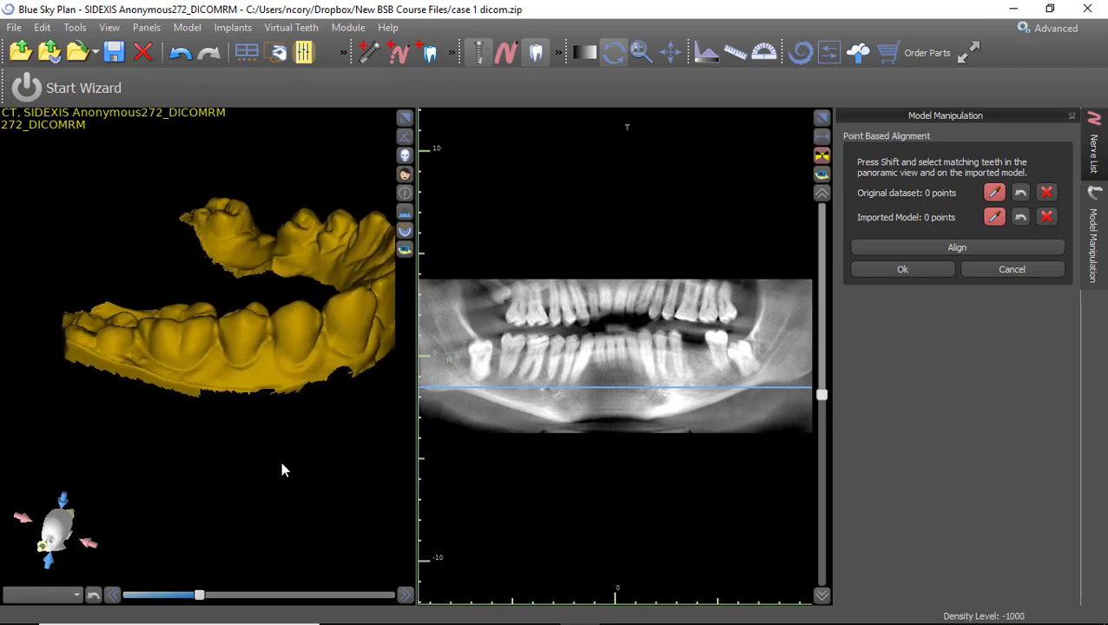
drag(280, 461, 243, 458)
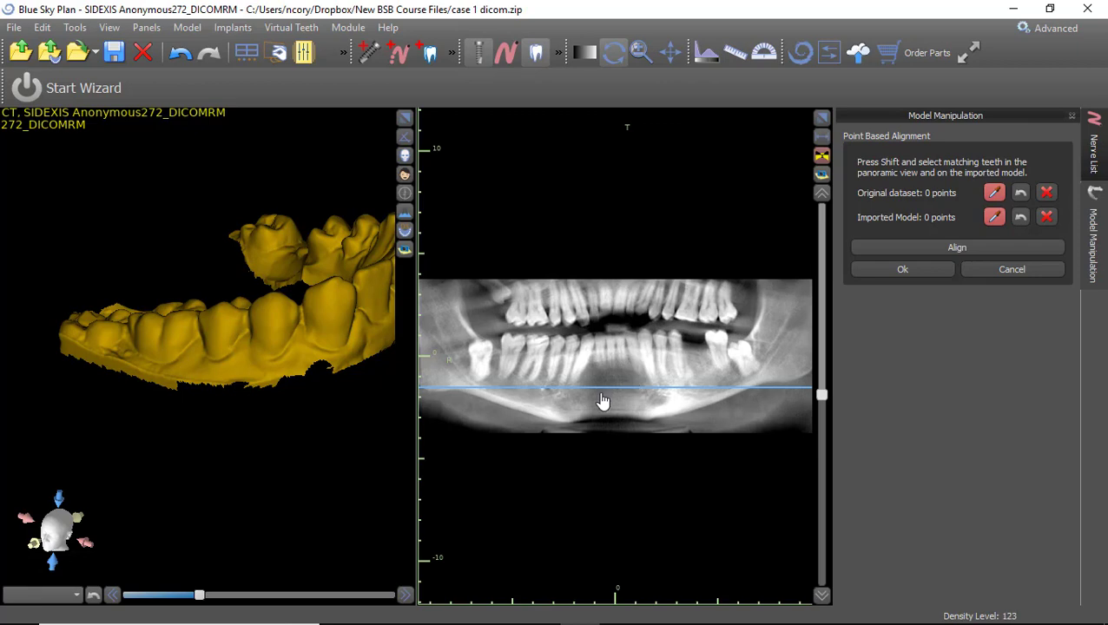
click(822, 160)
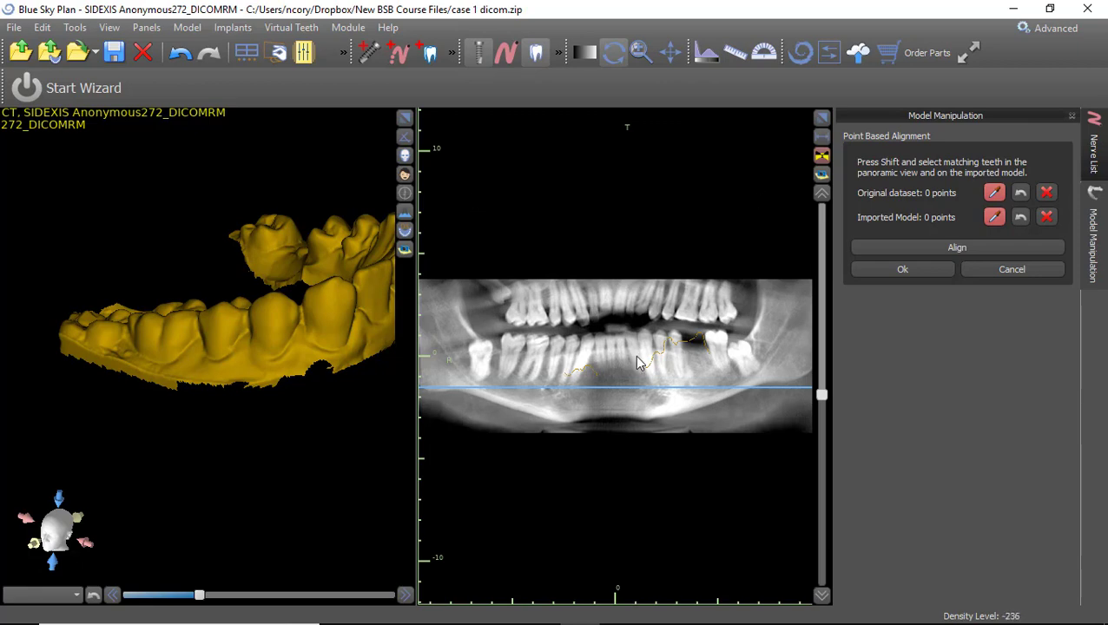
drag(140, 380, 186, 410)
Place the first four matching point pairs between the gingiva scan and panoramic teeth.
key(shift)
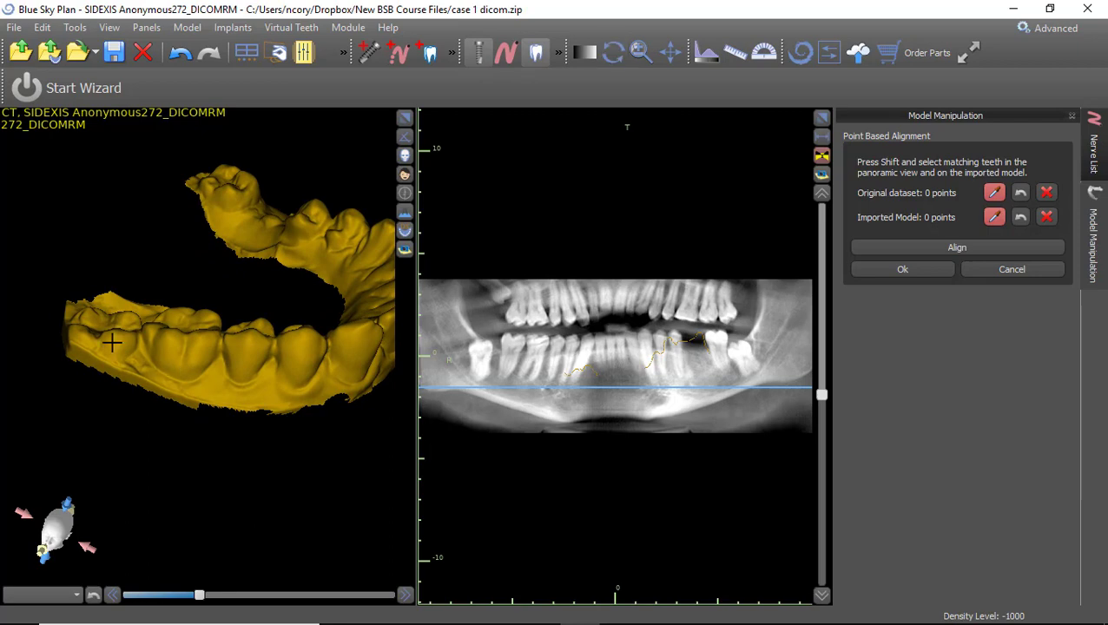
shift+click(113, 342)
shift+click(515, 342)
shift+click(249, 350)
shift+click(558, 342)
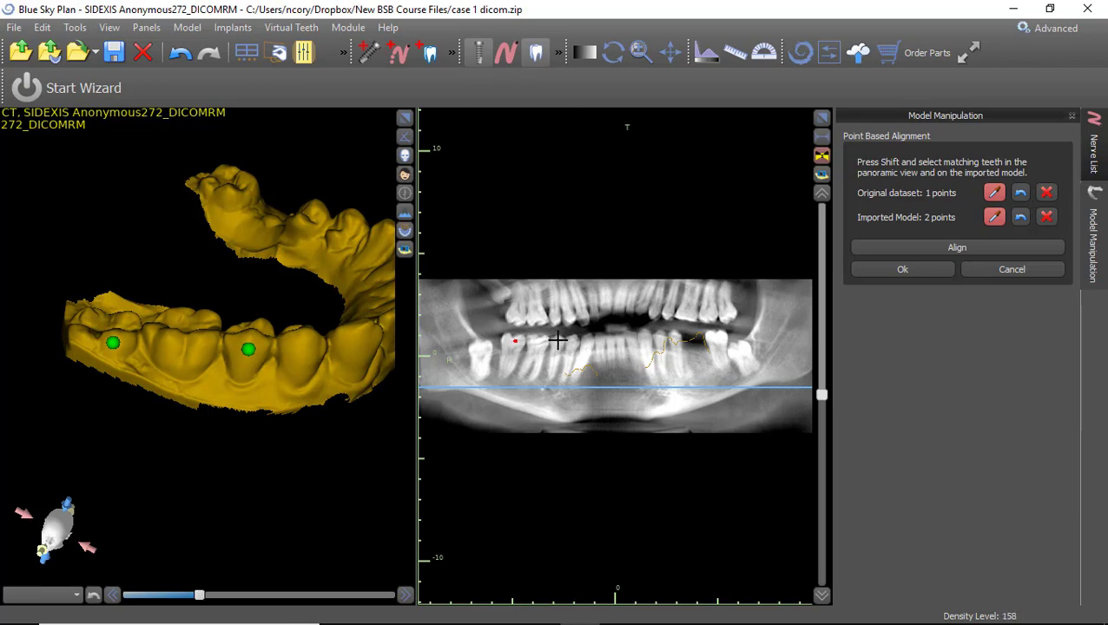
drag(286, 426, 152, 382)
shift+click(171, 326)
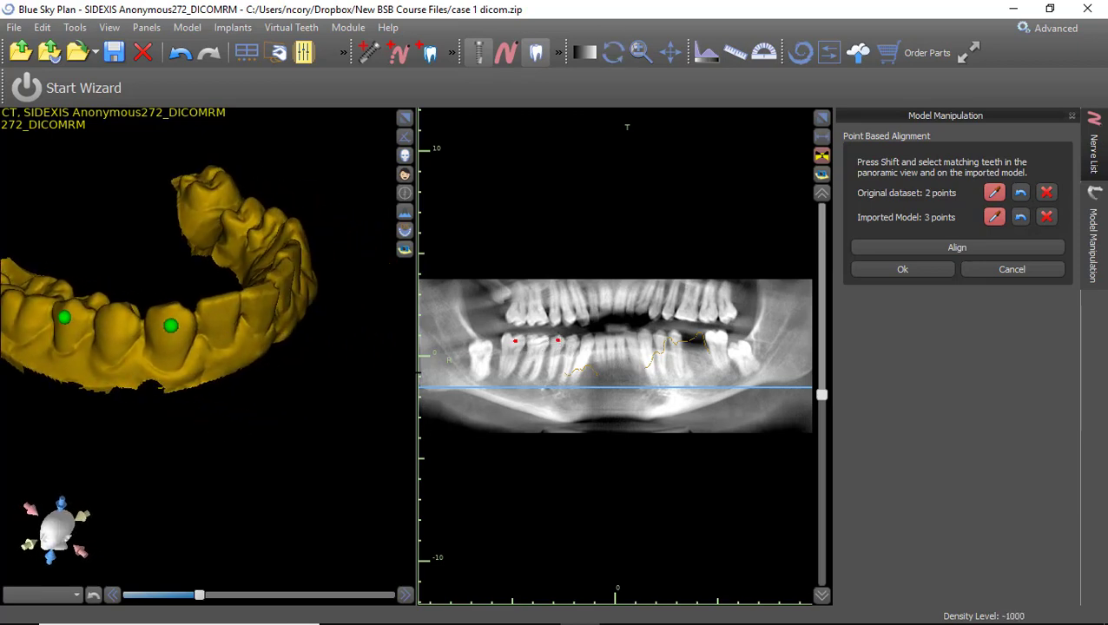
shift+click(588, 342)
drag(357, 488, 250, 414)
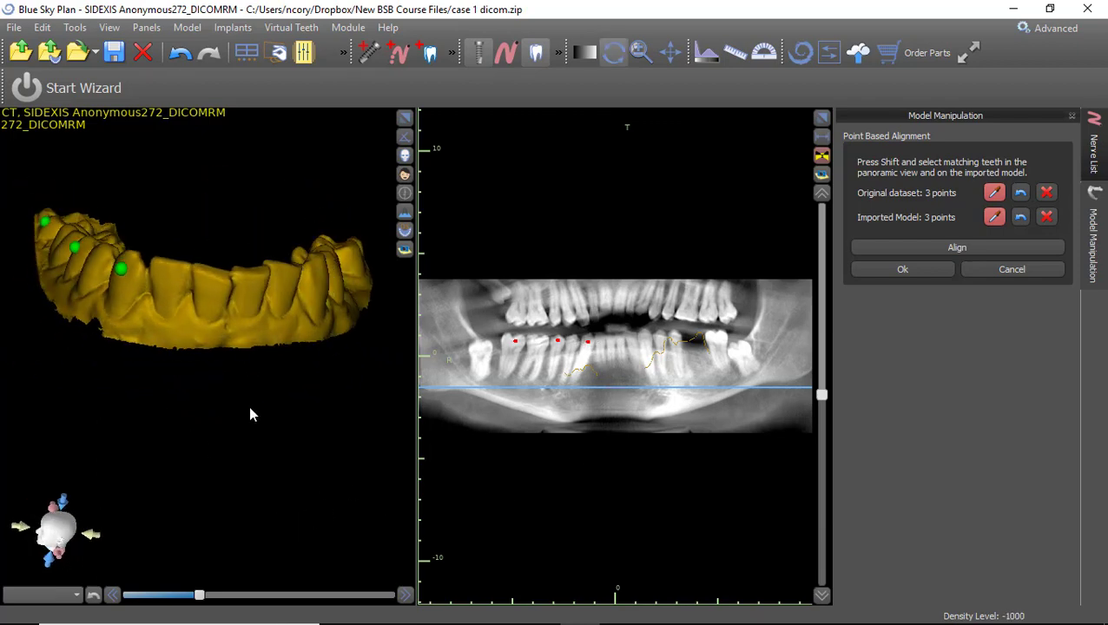
shift+click(211, 284)
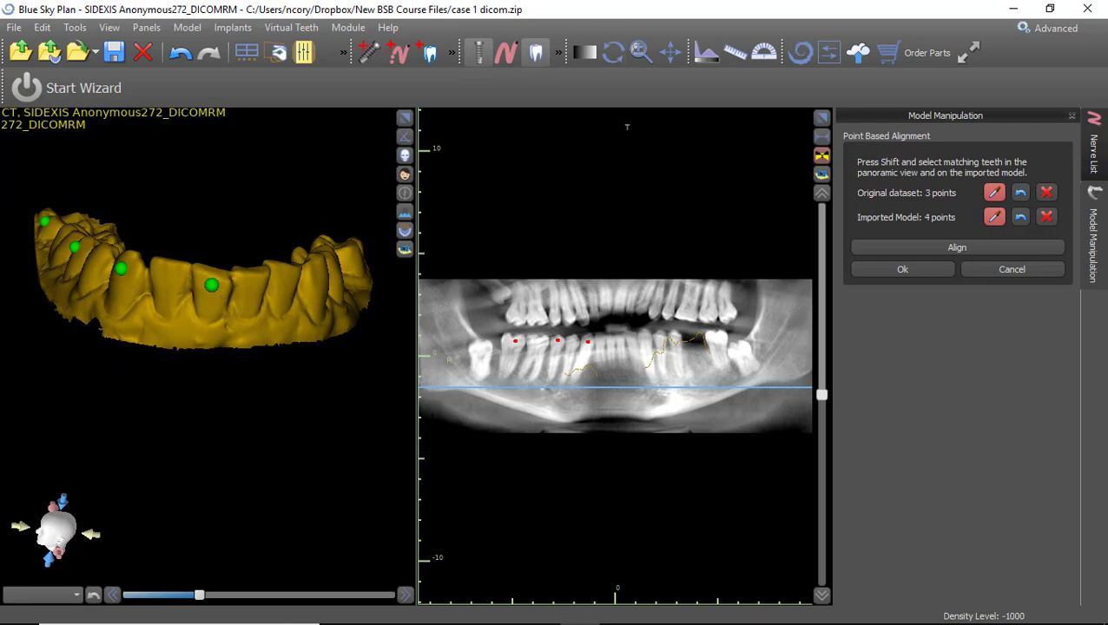
shift+click(610, 340)
Mark the remaining matching points, completing seven pairs, and accept the alignment.
drag(320, 379, 202, 297)
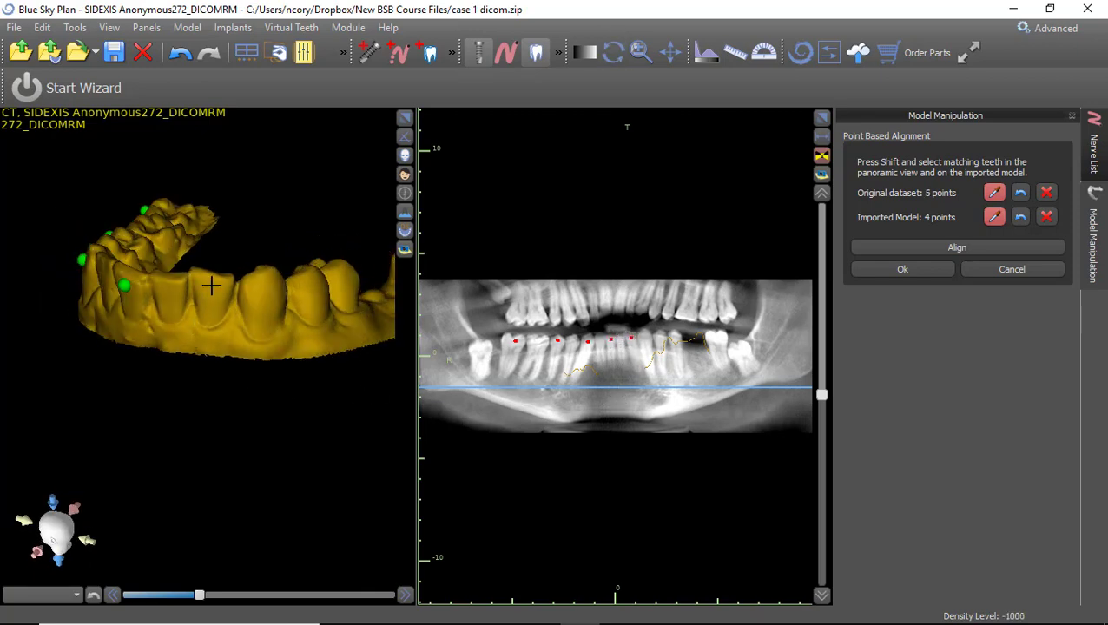
shift+click(211, 284)
shift+click(310, 283)
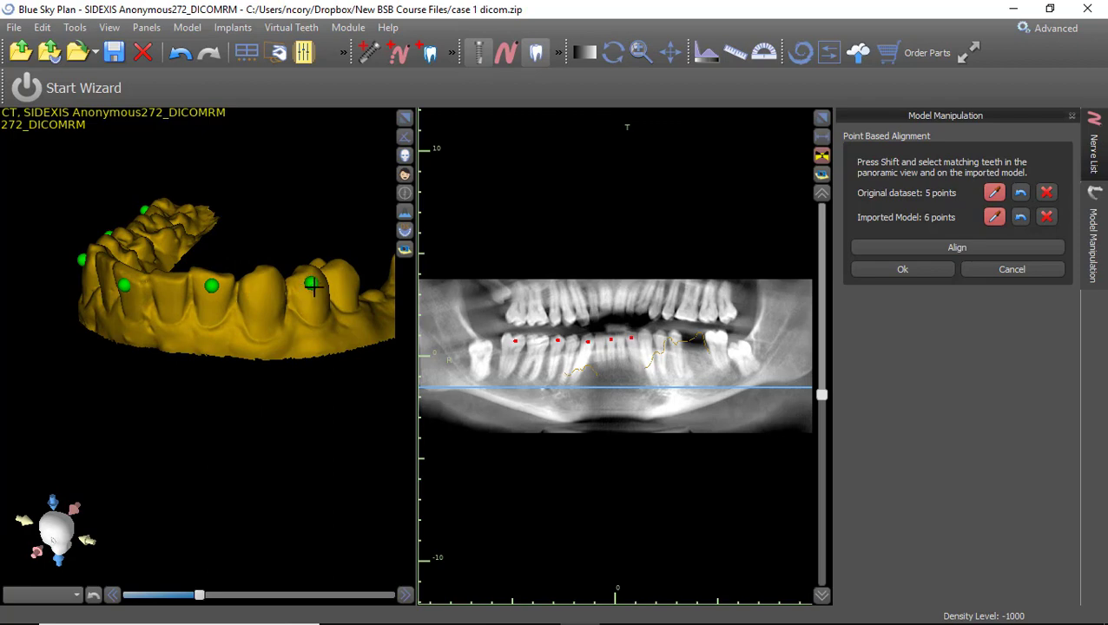
shift+click(661, 337)
shift+click(714, 337)
drag(268, 431, 125, 430)
drag(211, 421, 337, 376)
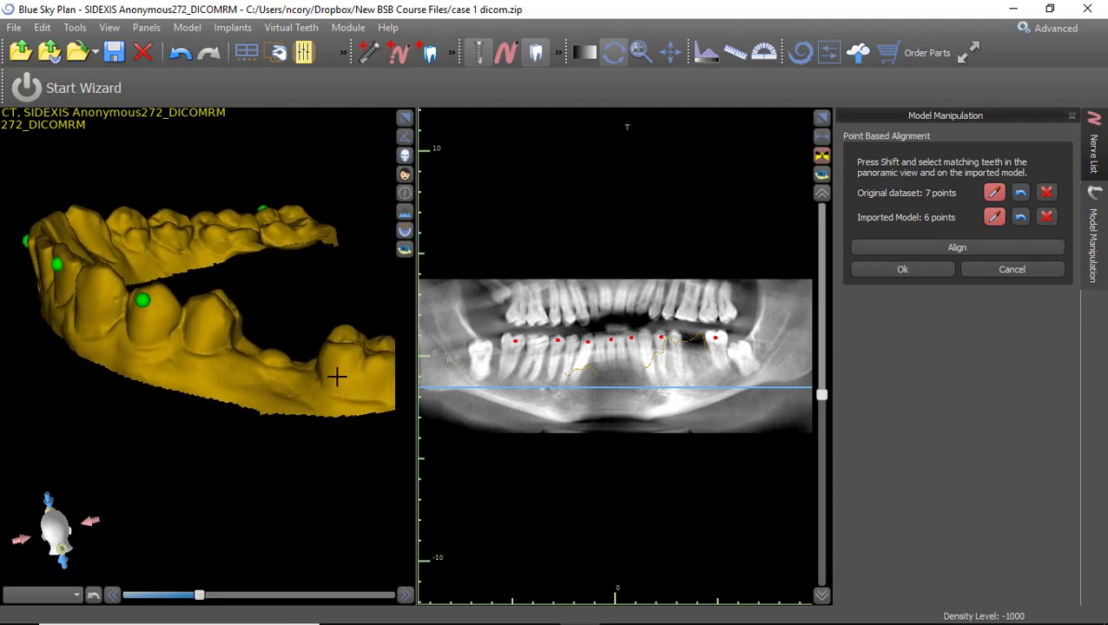
shift+click(355, 356)
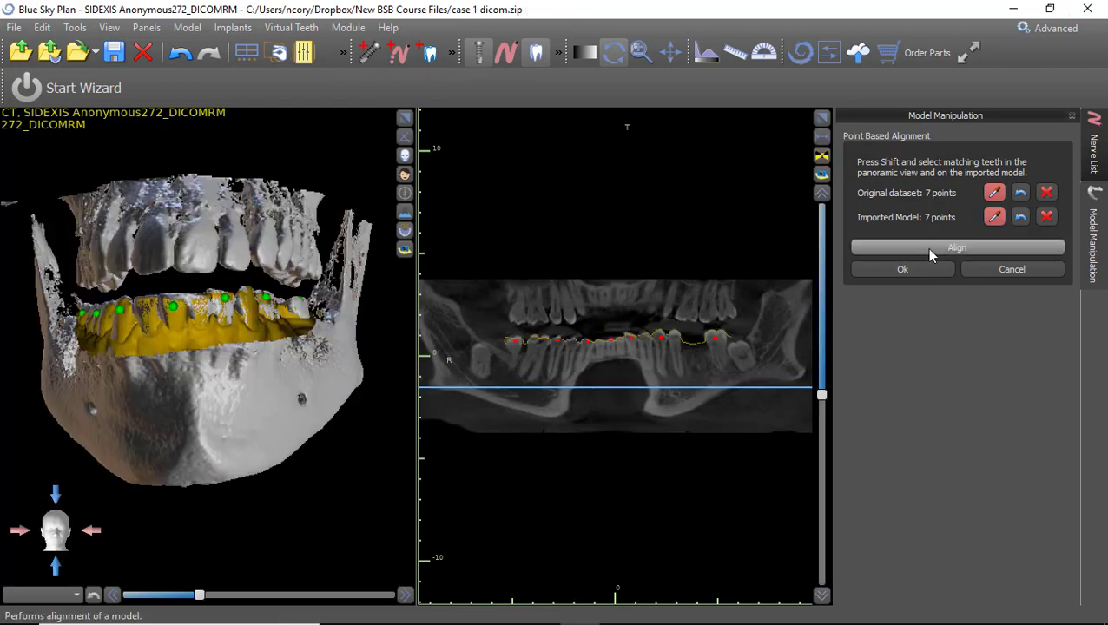
drag(219, 435, 274, 402)
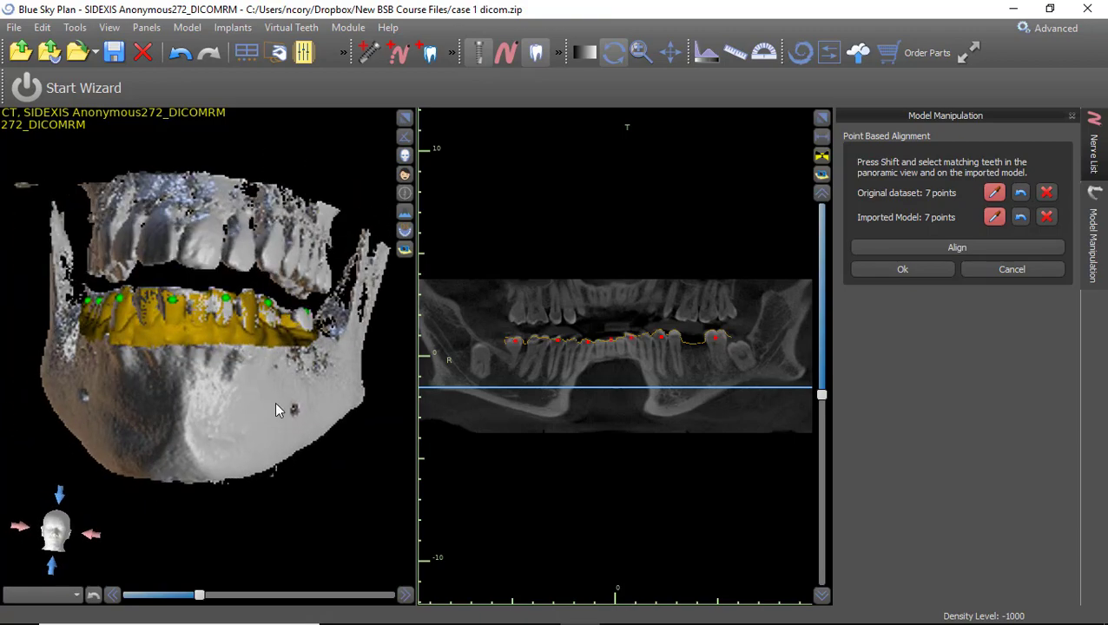
click(903, 271)
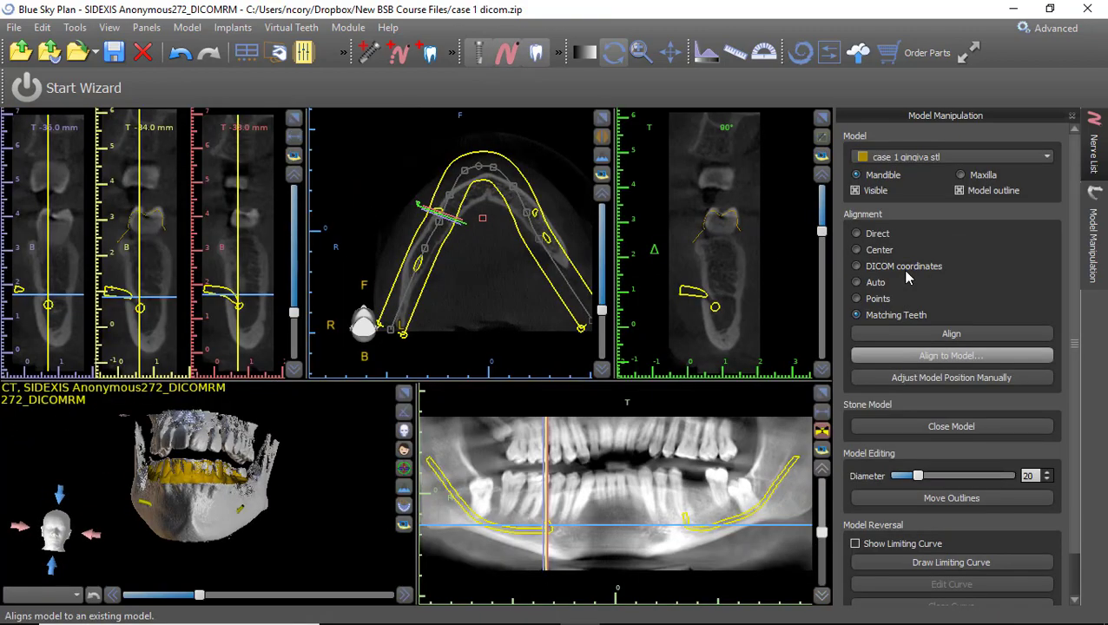
Hide the arch and panoramic curves in the slice views and open the Panels menu.
drag(185, 542, 328, 479)
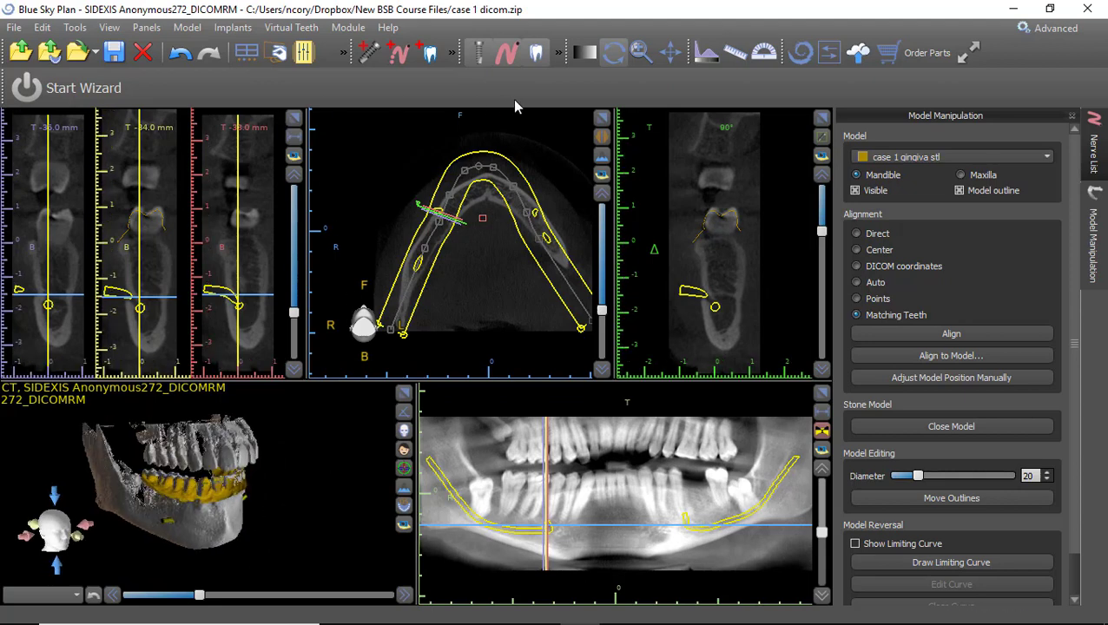
click(557, 55)
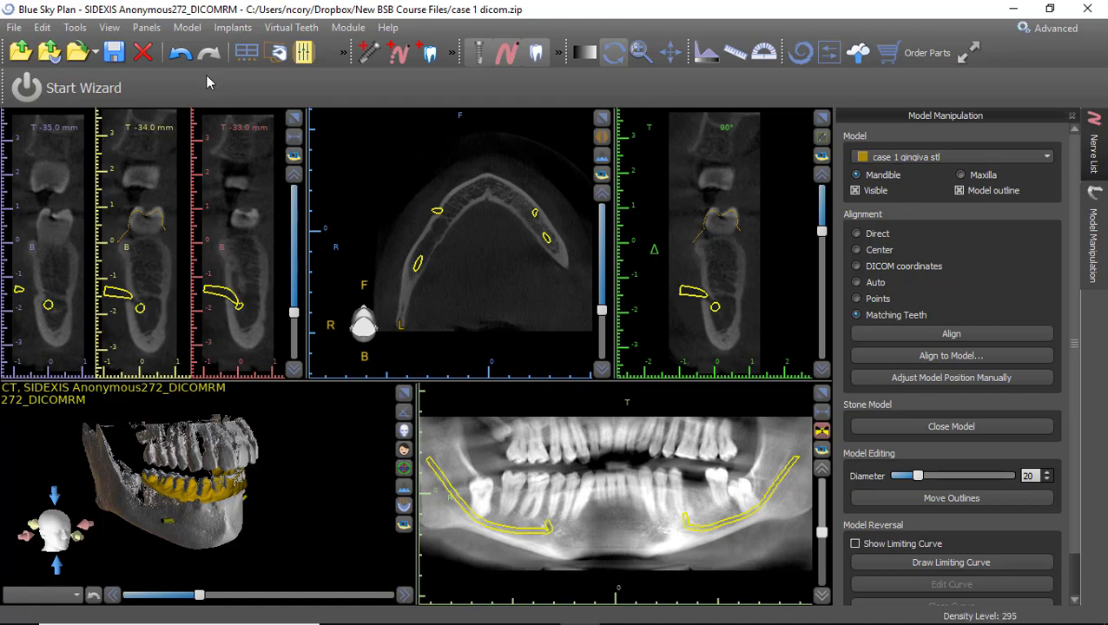
click(141, 30)
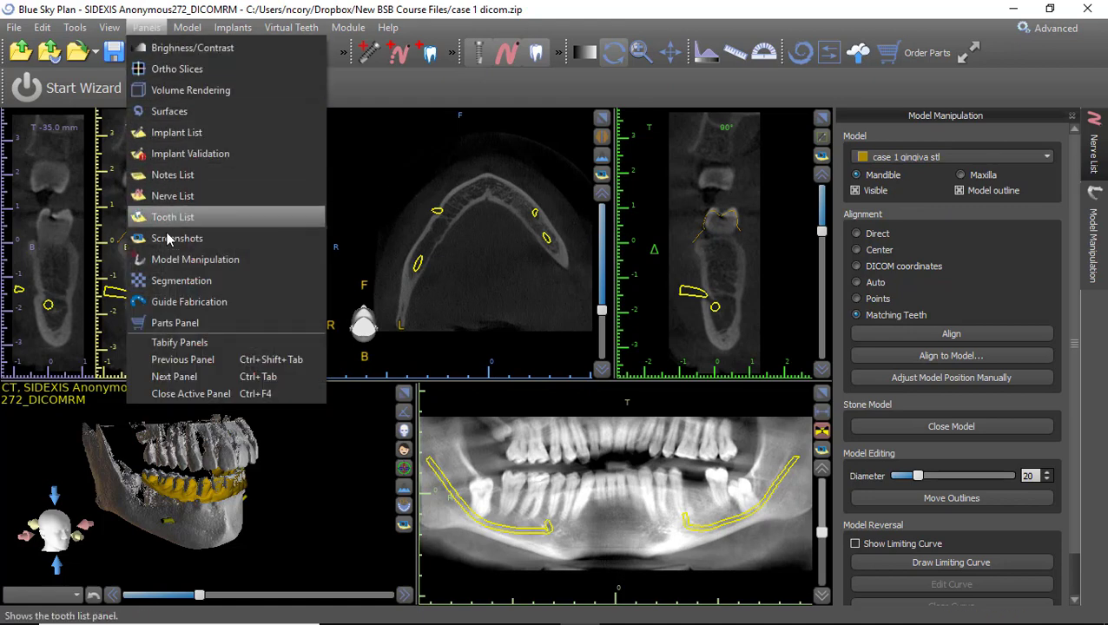
Open the Surfaces panel and colour the gingiva STL light blue.
click(185, 114)
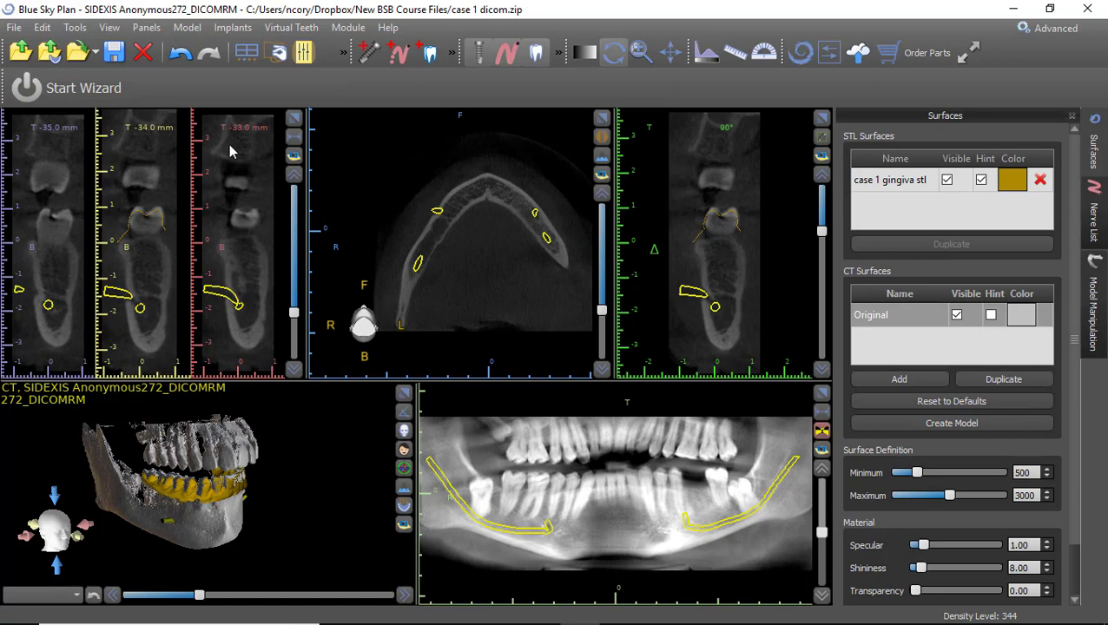
click(1012, 181)
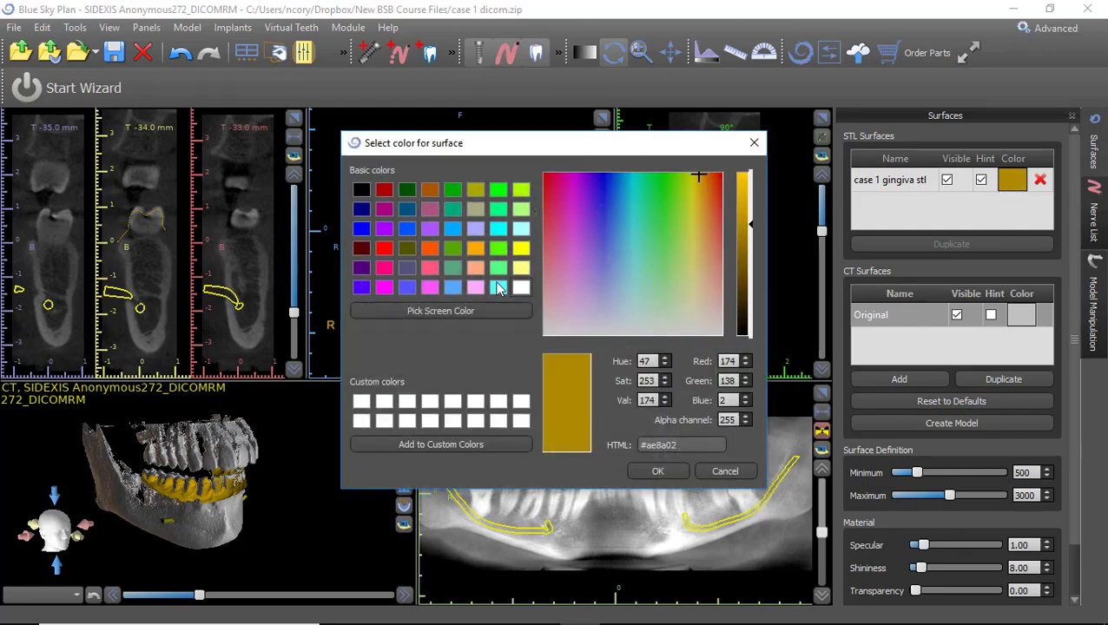
click(453, 287)
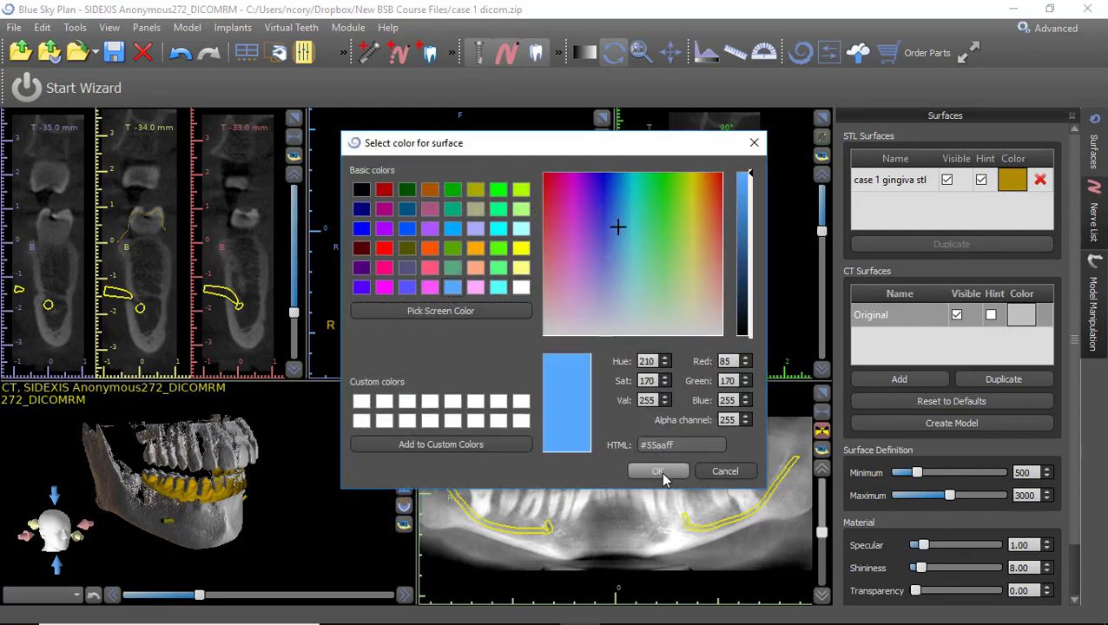
click(655, 472)
drag(228, 503, 165, 482)
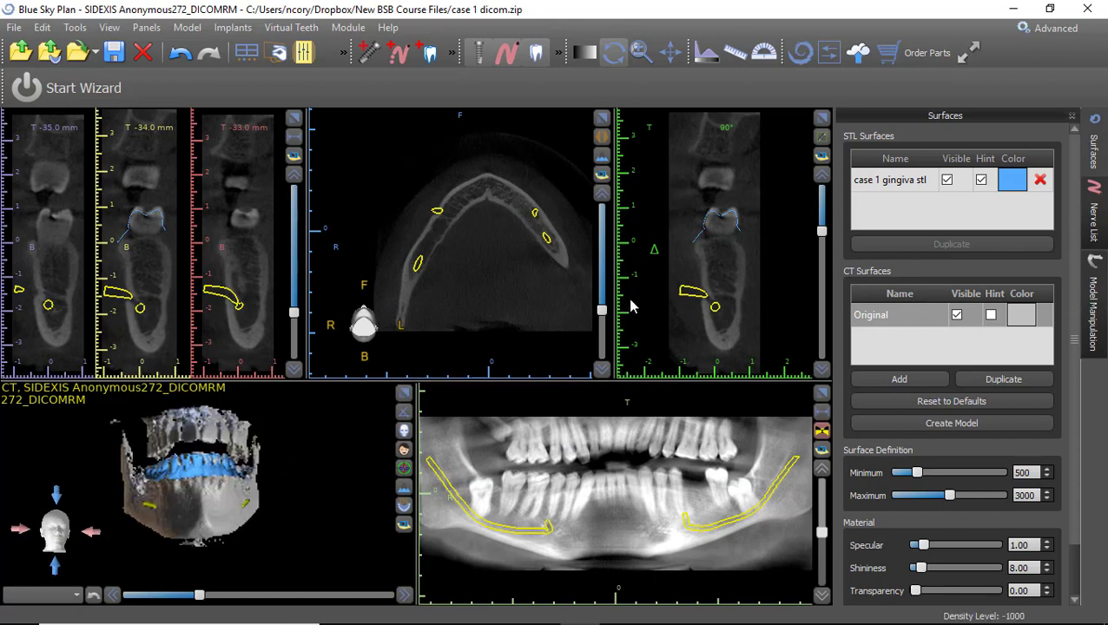
Toggle the gingiva scan's slice outline and 3D visibility off and back on.
click(982, 184)
click(982, 183)
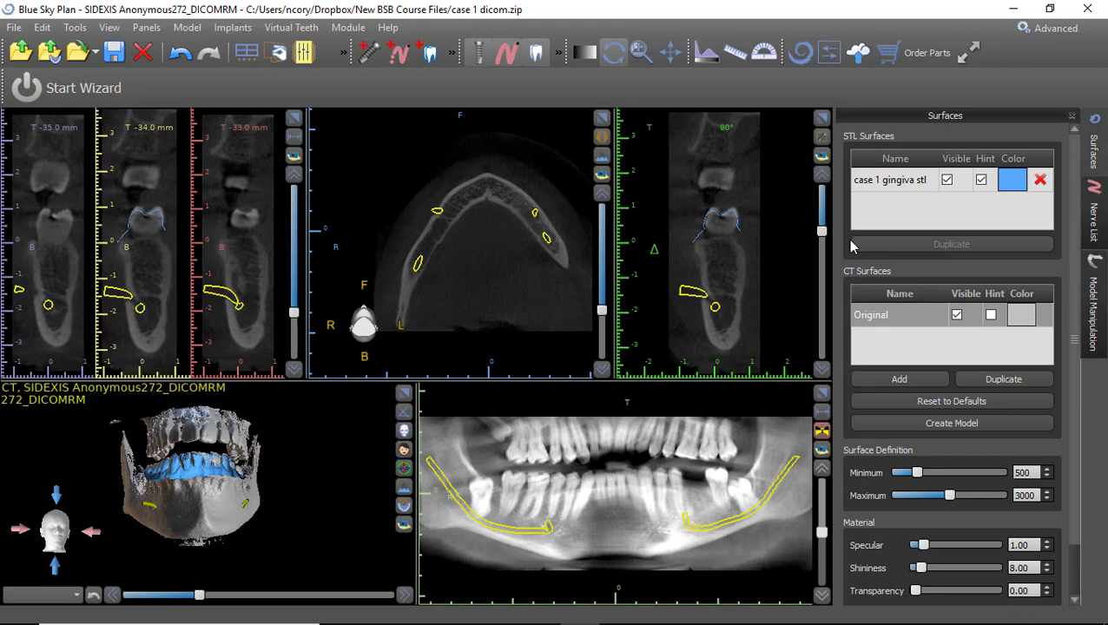
click(982, 182)
click(982, 182)
drag(180, 523, 205, 491)
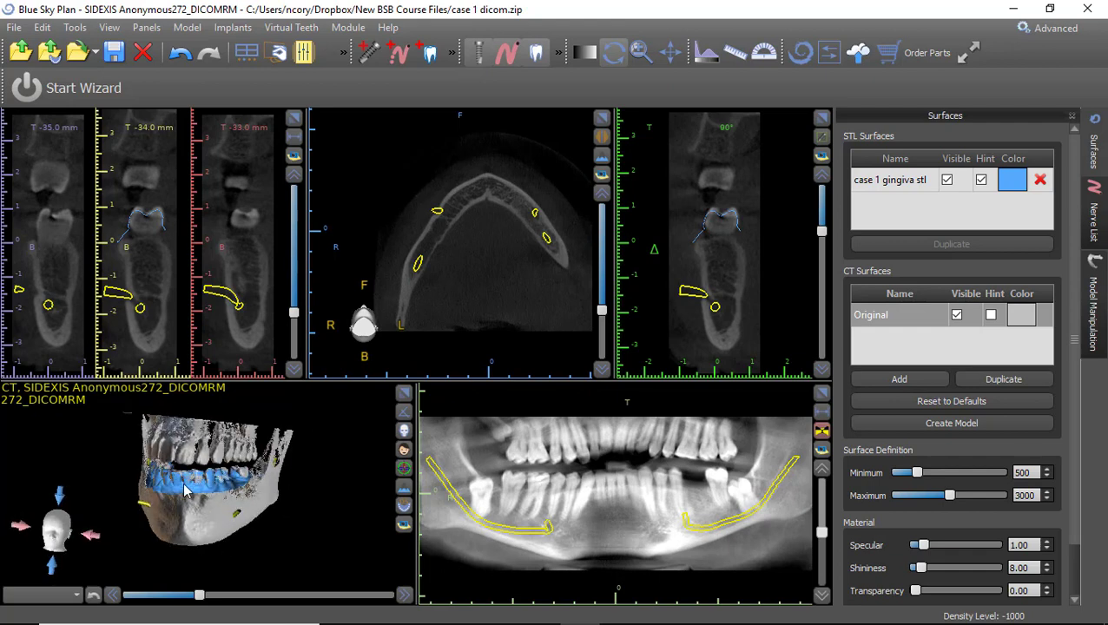
click(948, 181)
click(947, 180)
click(948, 181)
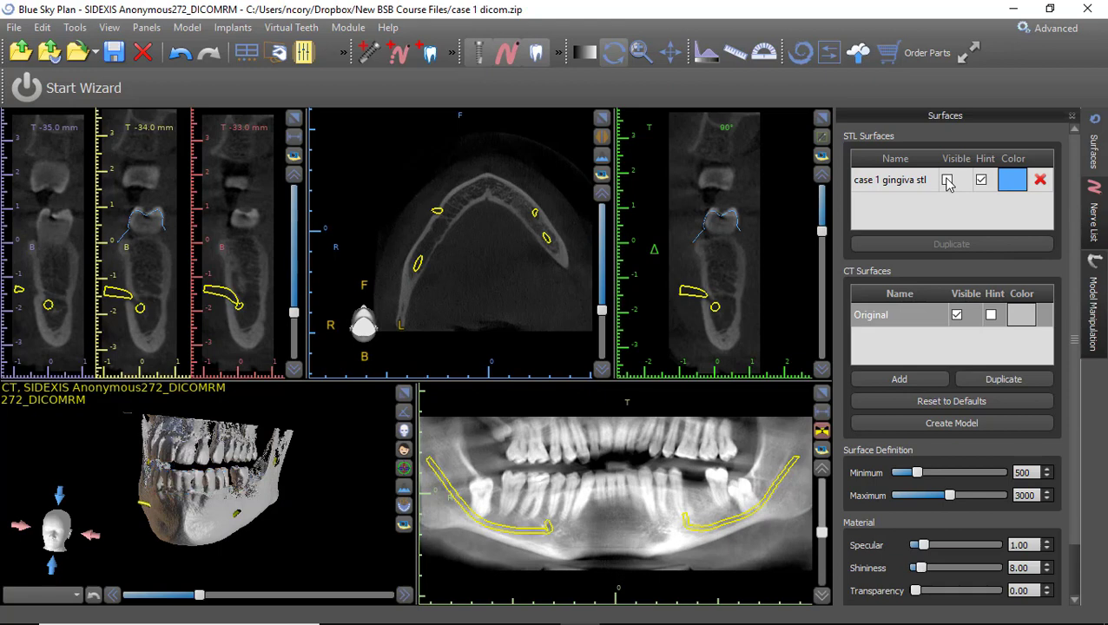
click(948, 181)
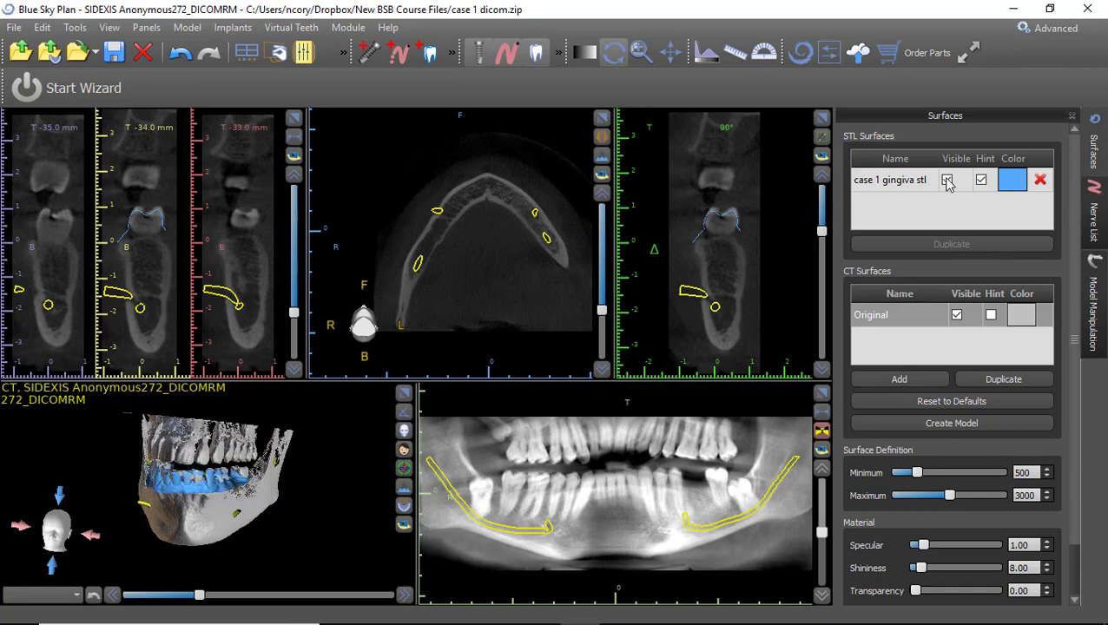
Hide the CT Original bone surface in 3D and enlarge the axial view.
click(957, 315)
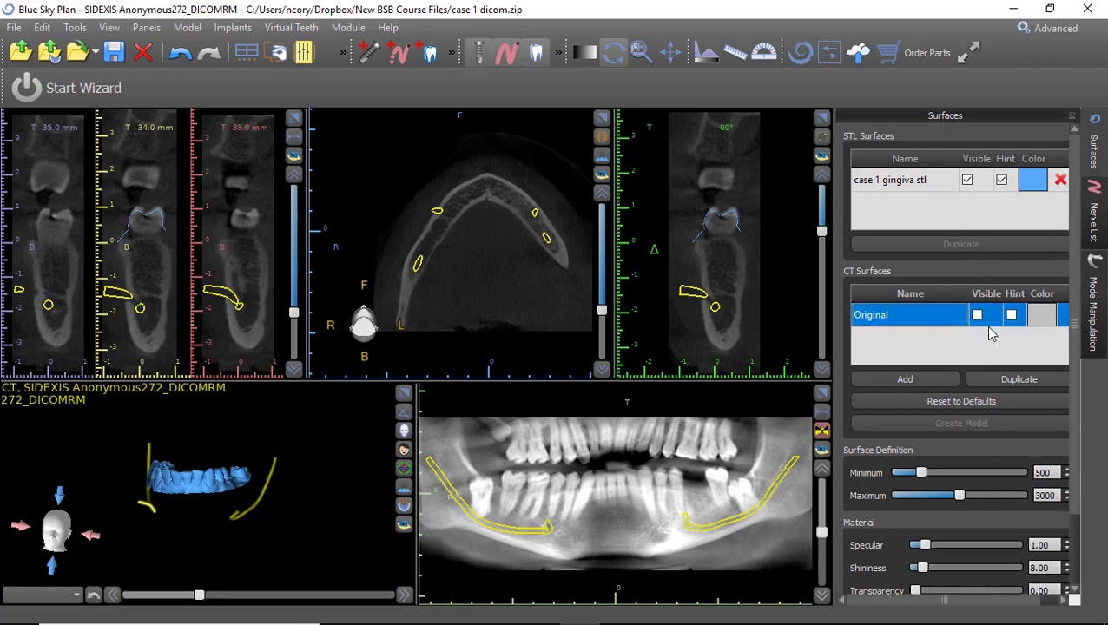
click(977, 316)
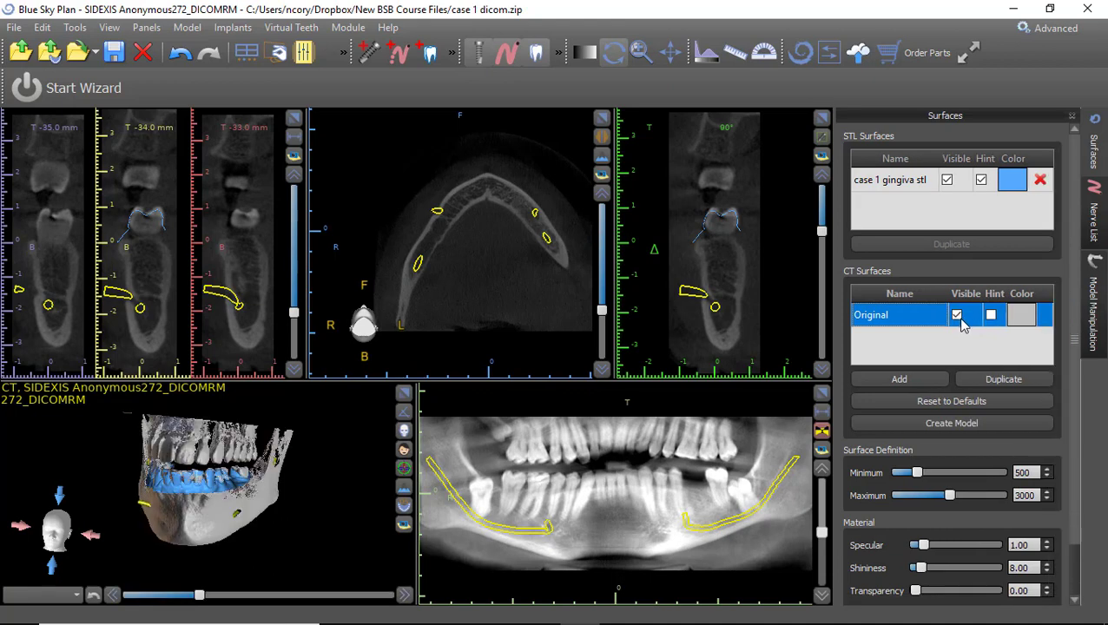
click(978, 316)
drag(138, 539, 261, 473)
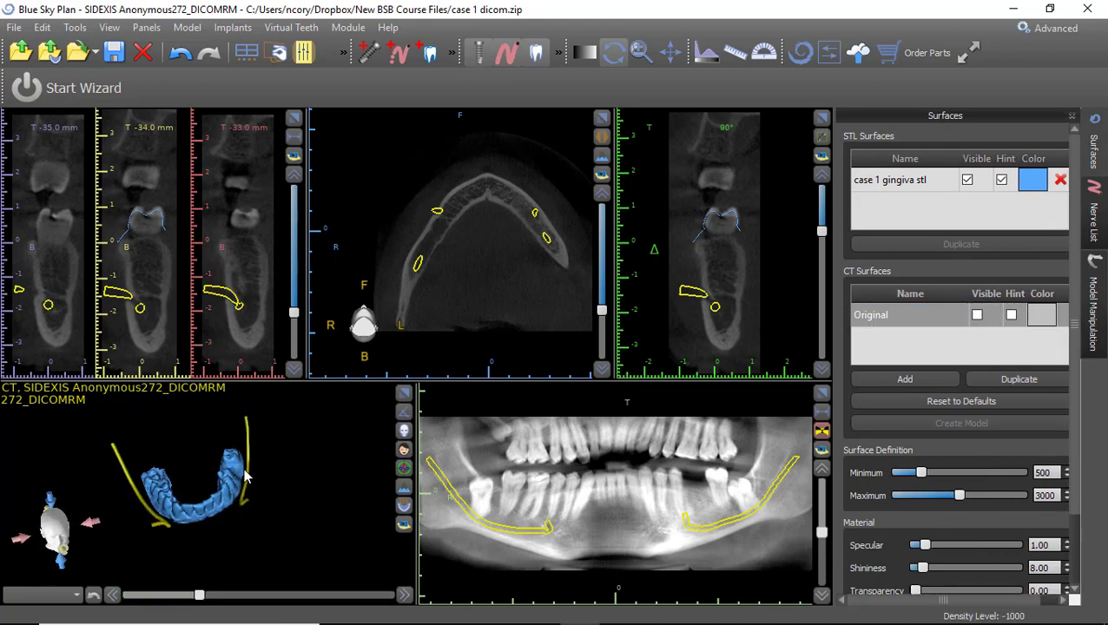
drag(602, 311, 610, 273)
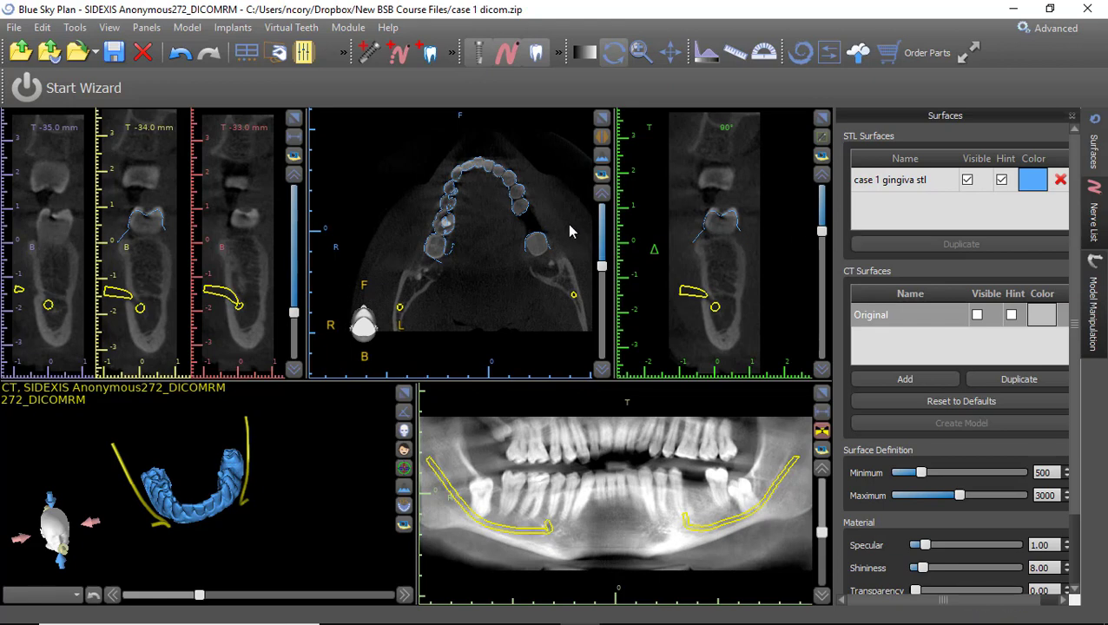
double_click(590, 150)
Step through axial slices to check the scan outline, then enlarge the cross-sections at 33.0–35.0 mm.
scroll(538, 312, up, 3)
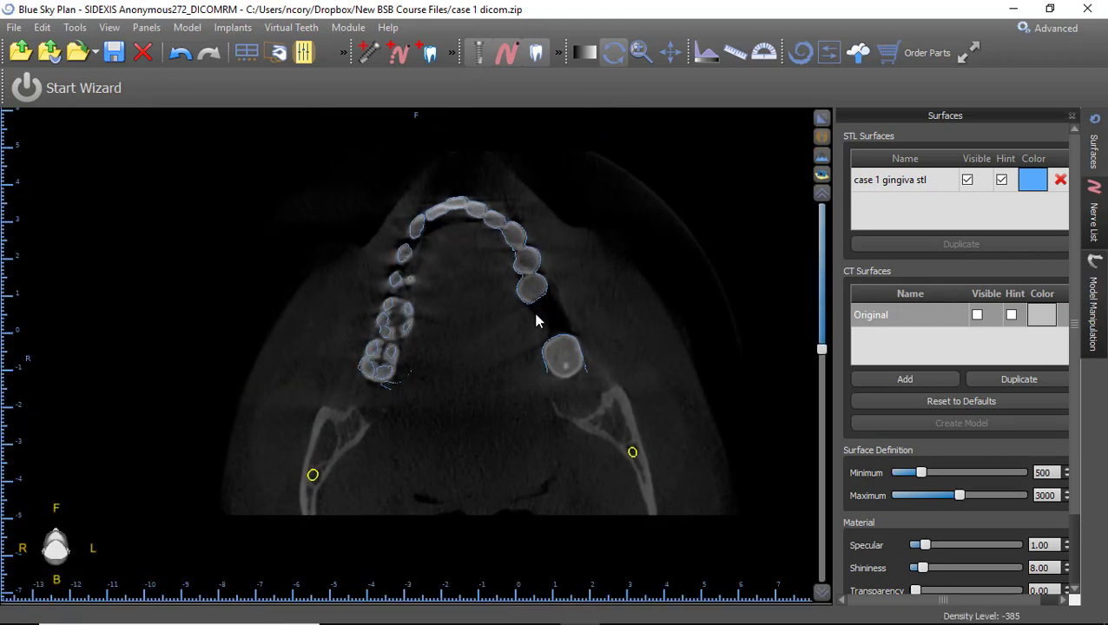
scroll(536, 320, up, 4)
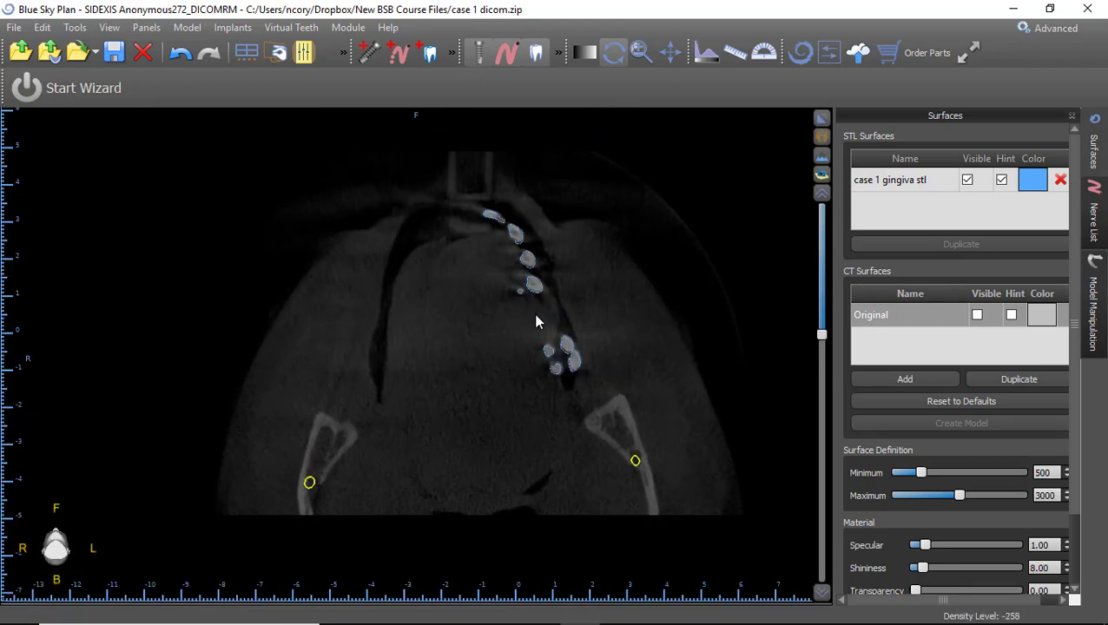
scroll(533, 320, down, 2)
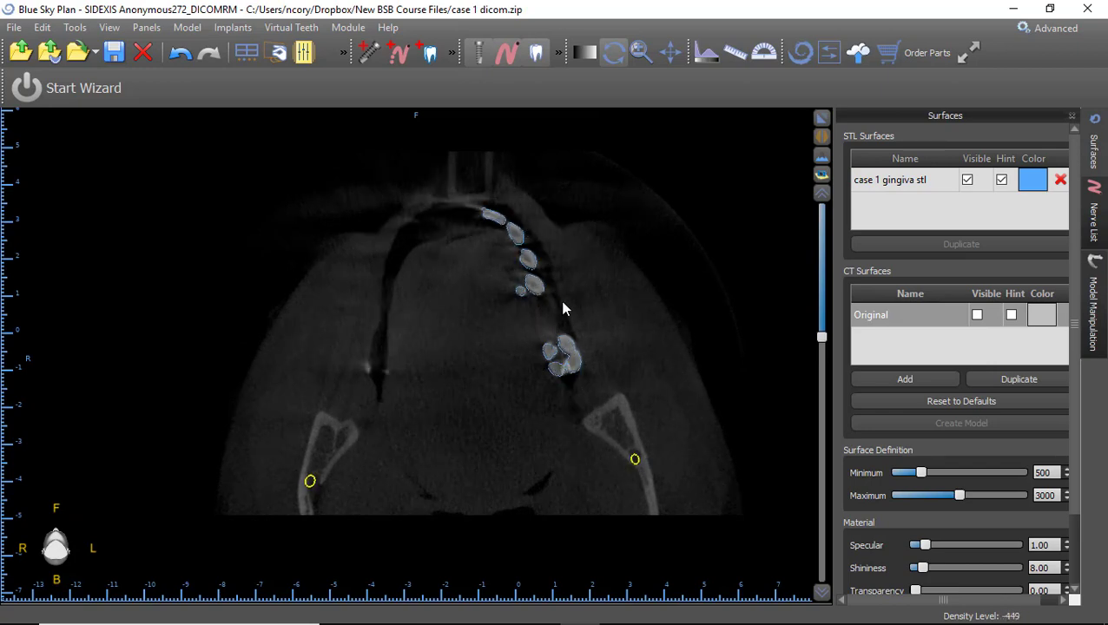
scroll(566, 323, down, 5)
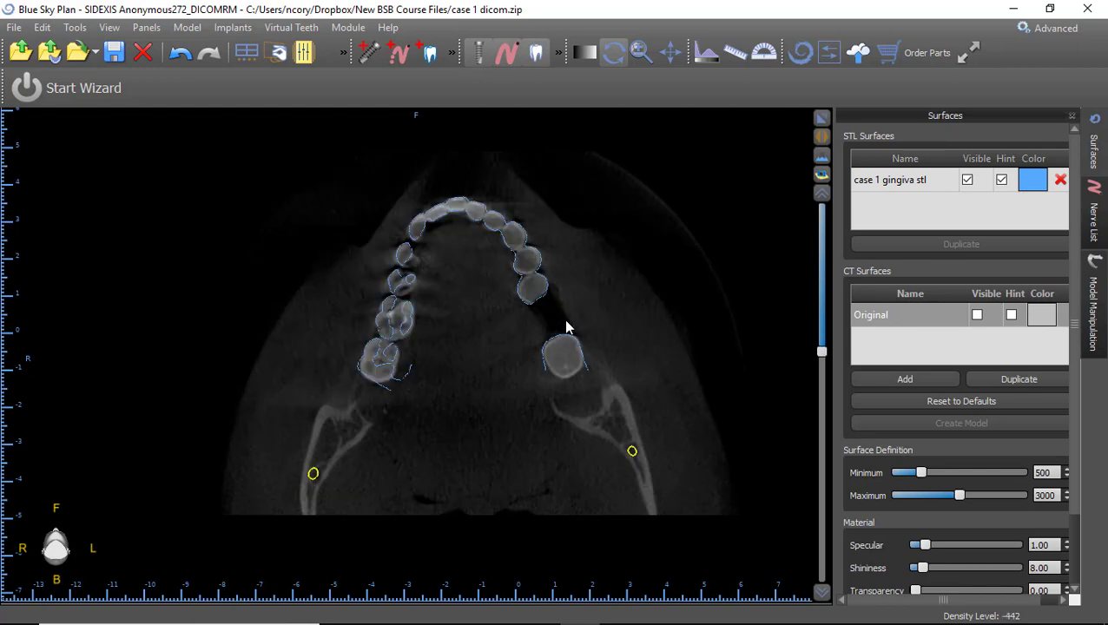
scroll(533, 354, up, 4)
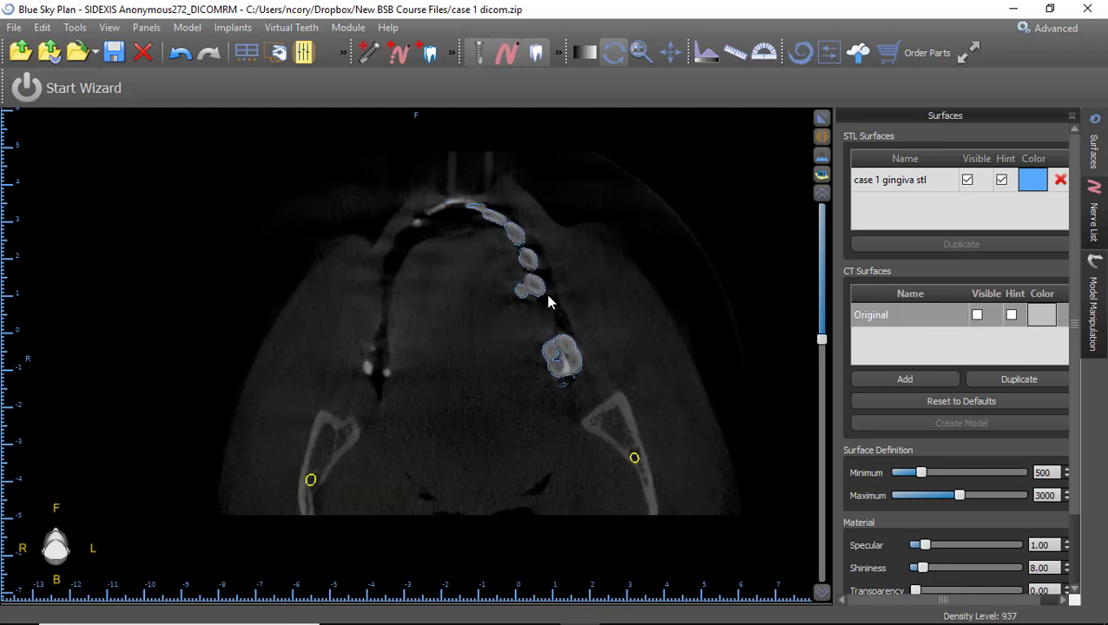
scroll(570, 373, down, 1)
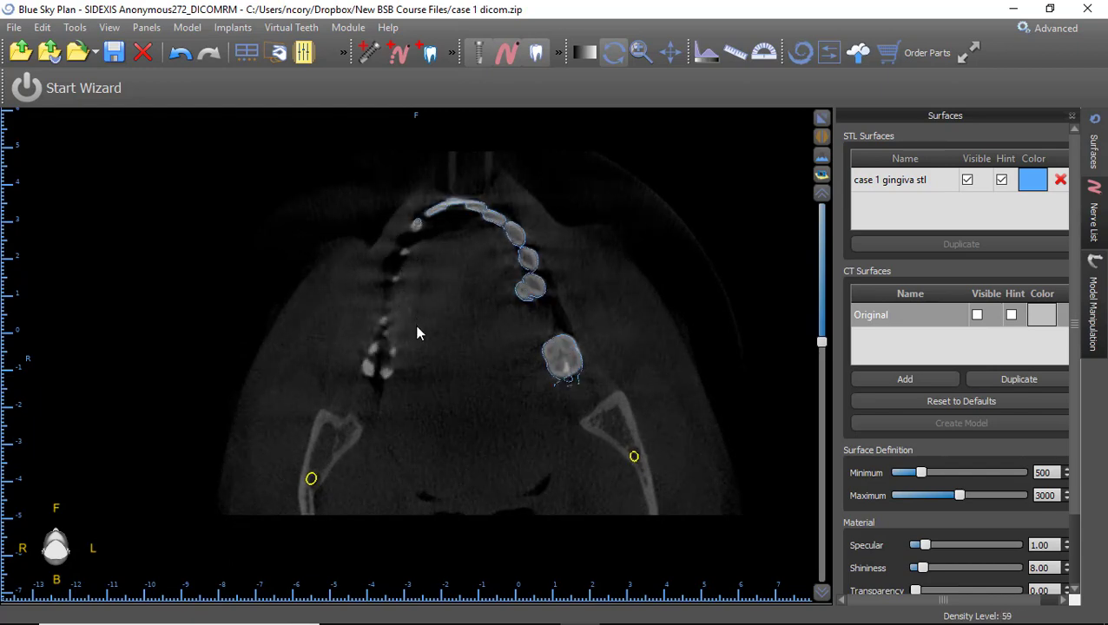
scroll(458, 373, down, 2)
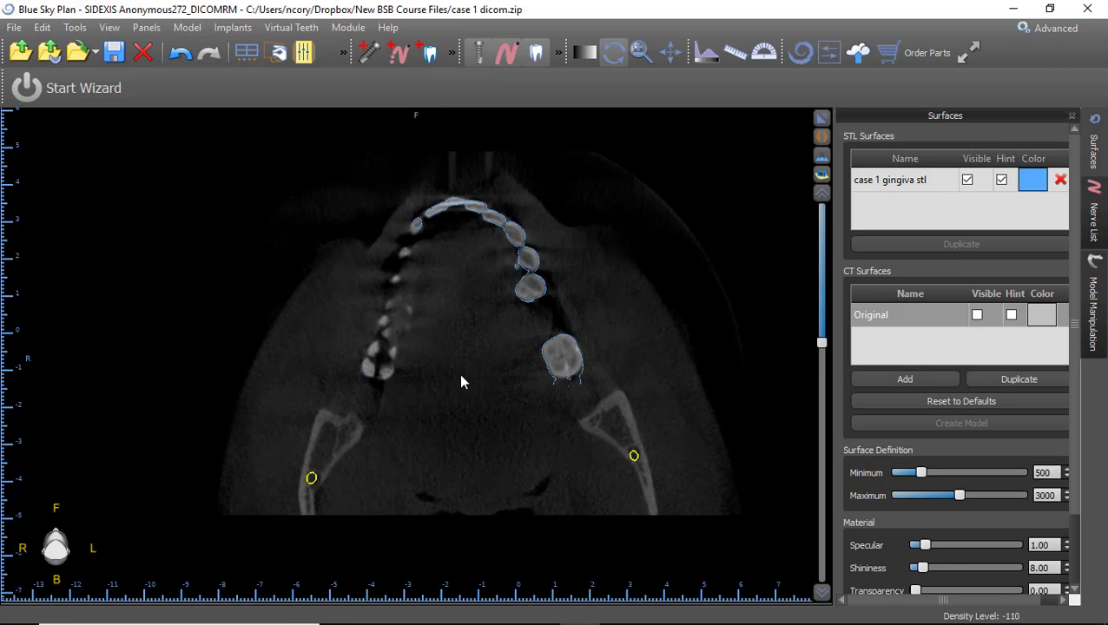
scroll(460, 386, down, 3)
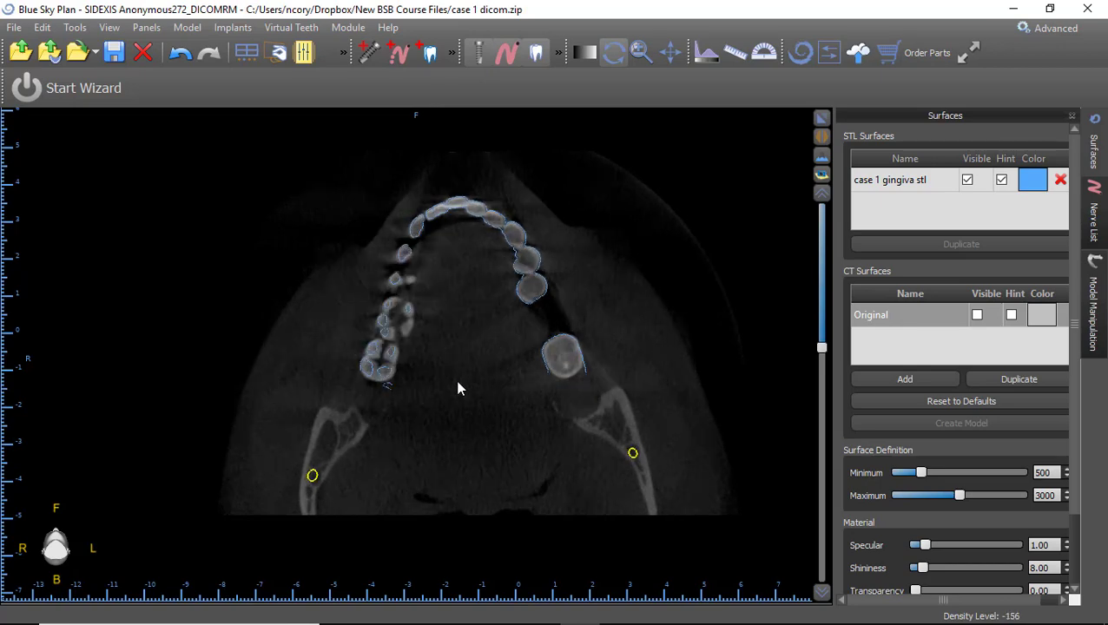
scroll(458, 388, down, 3)
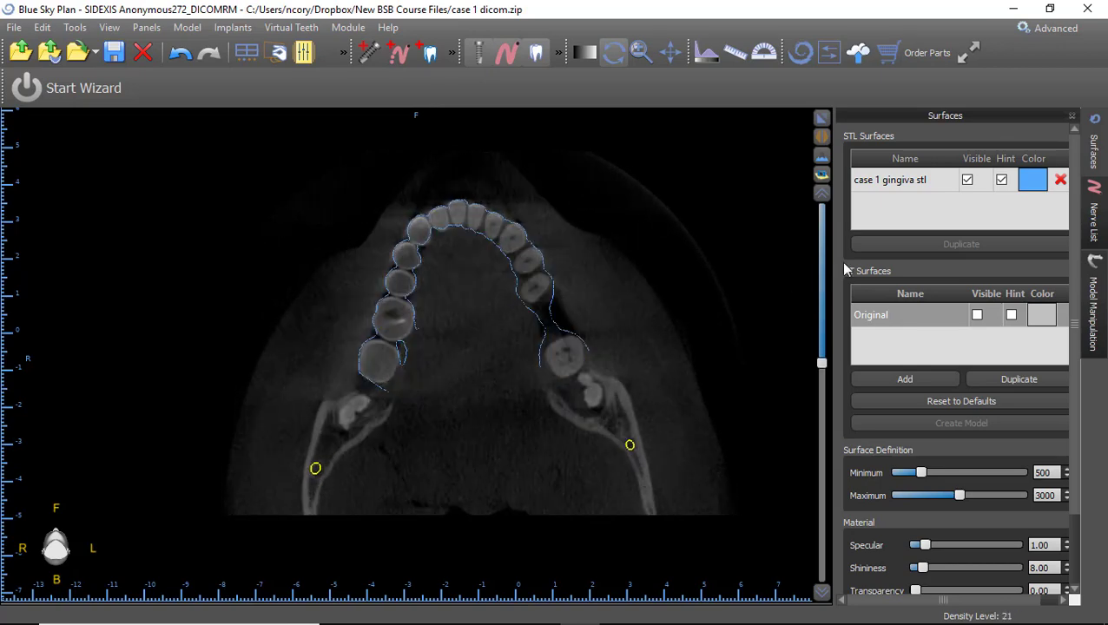
click(822, 118)
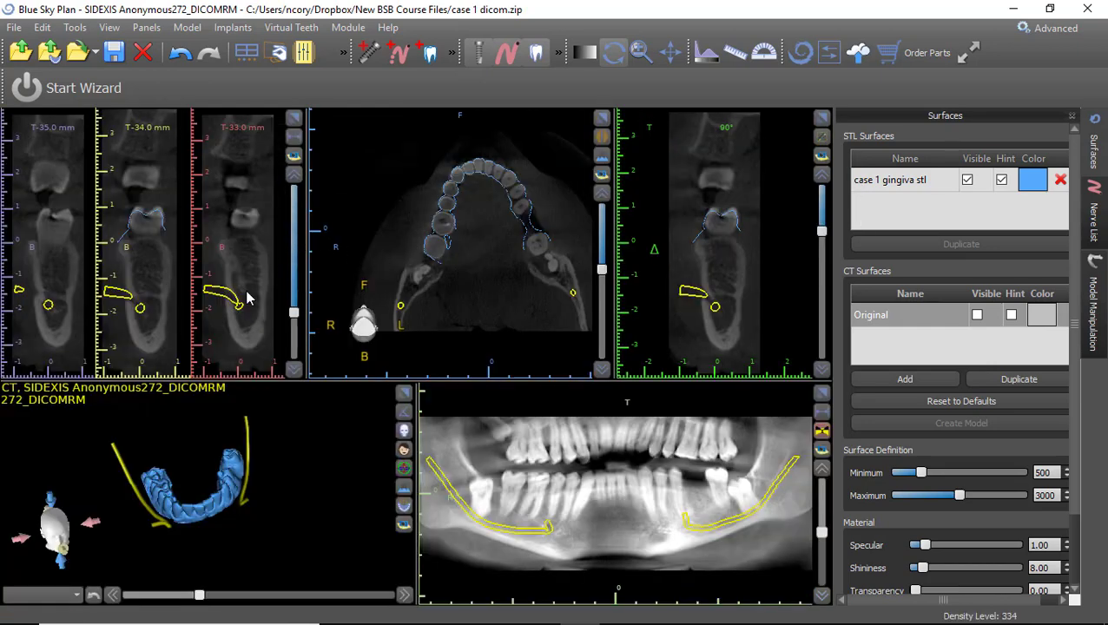
click(296, 120)
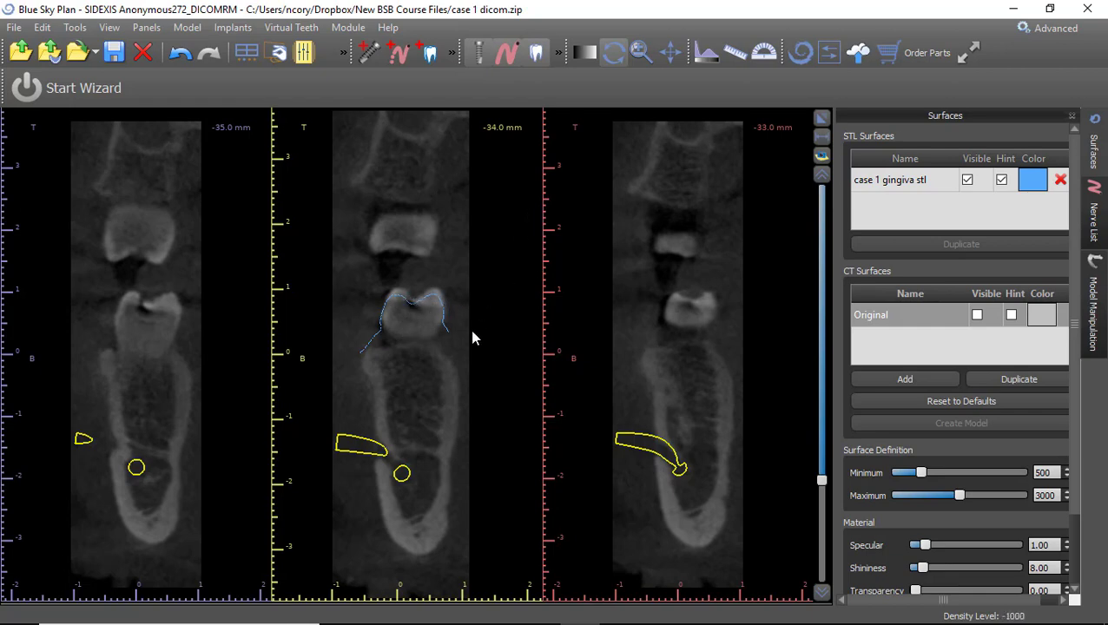
Scroll cross-sections to 8.0–10.0 mm checking the gingiva outline, then restore the four-view layout.
scroll(472, 338, up, 20)
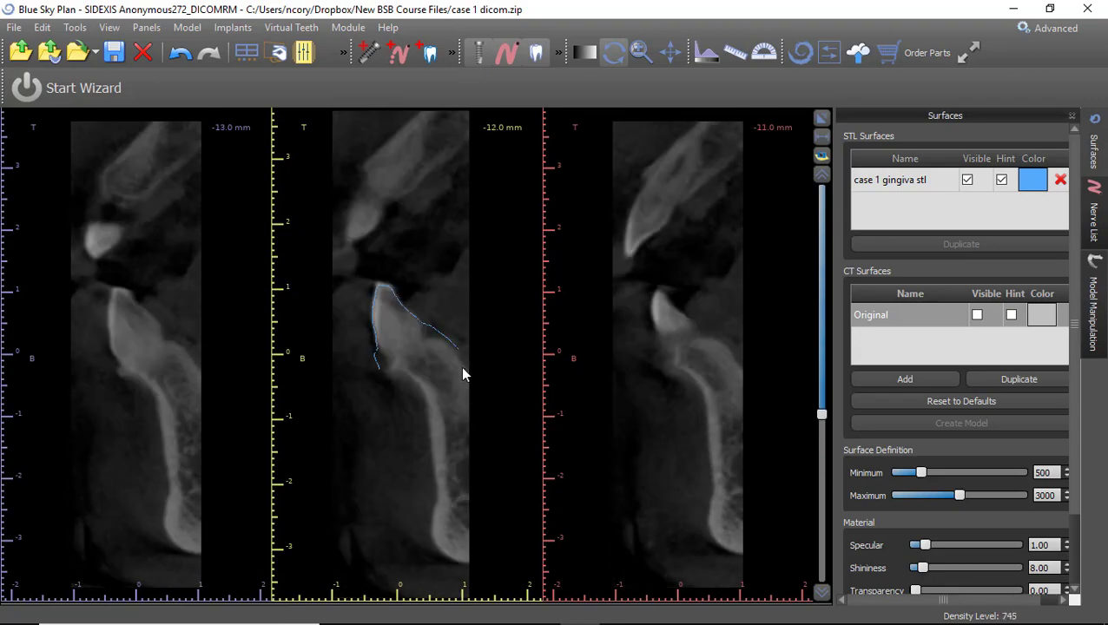
scroll(460, 366, up, 20)
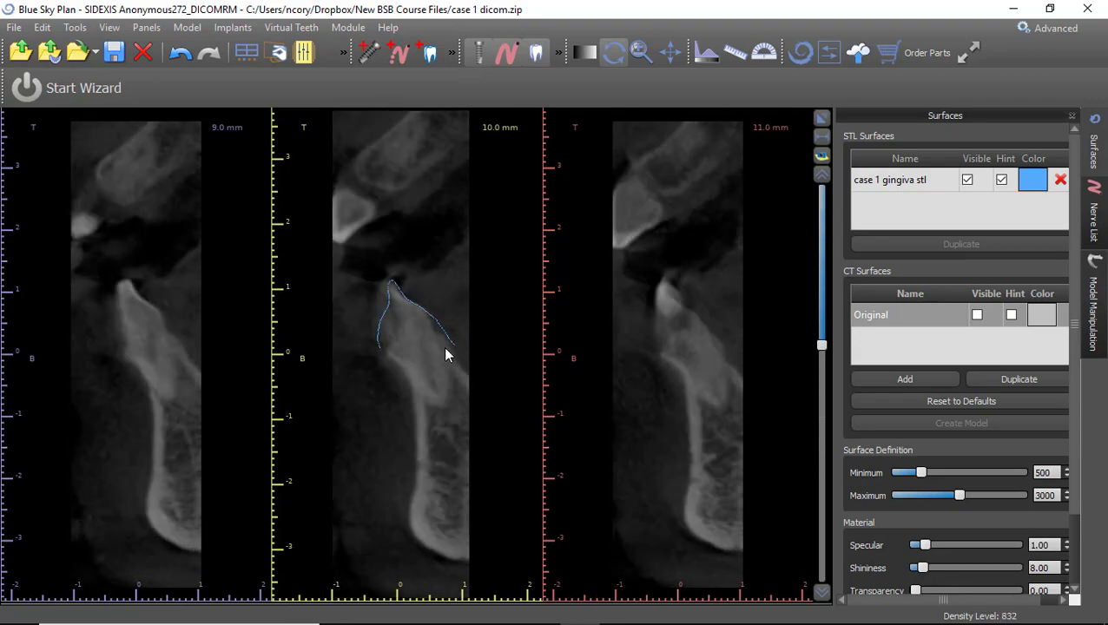
scroll(444, 355, up, 20)
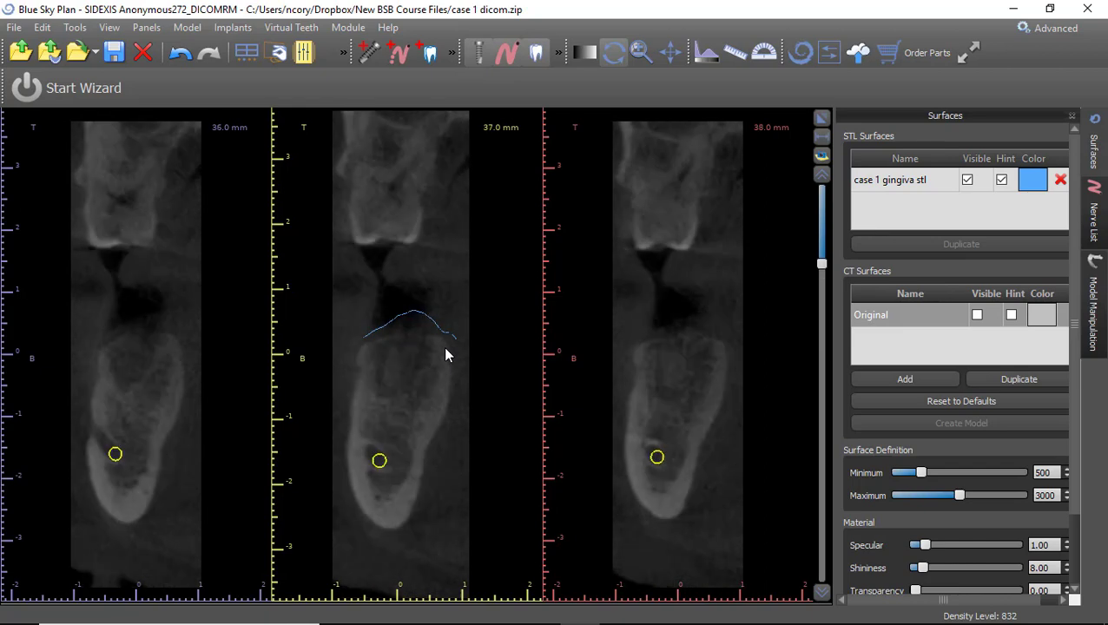
scroll(445, 354, up, 3)
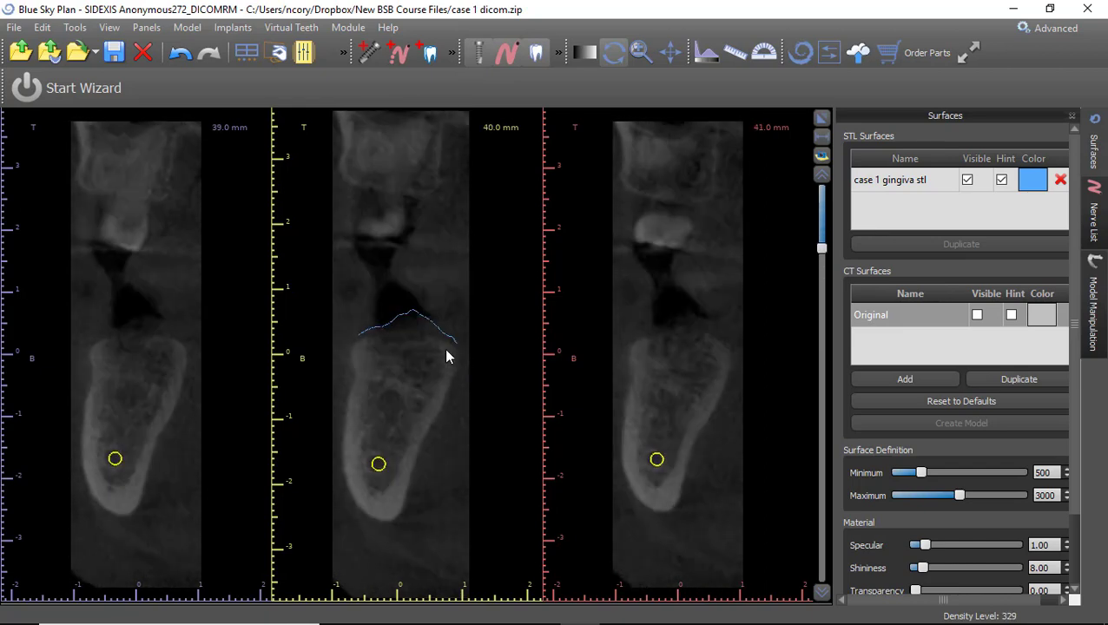
scroll(443, 358, down, 20)
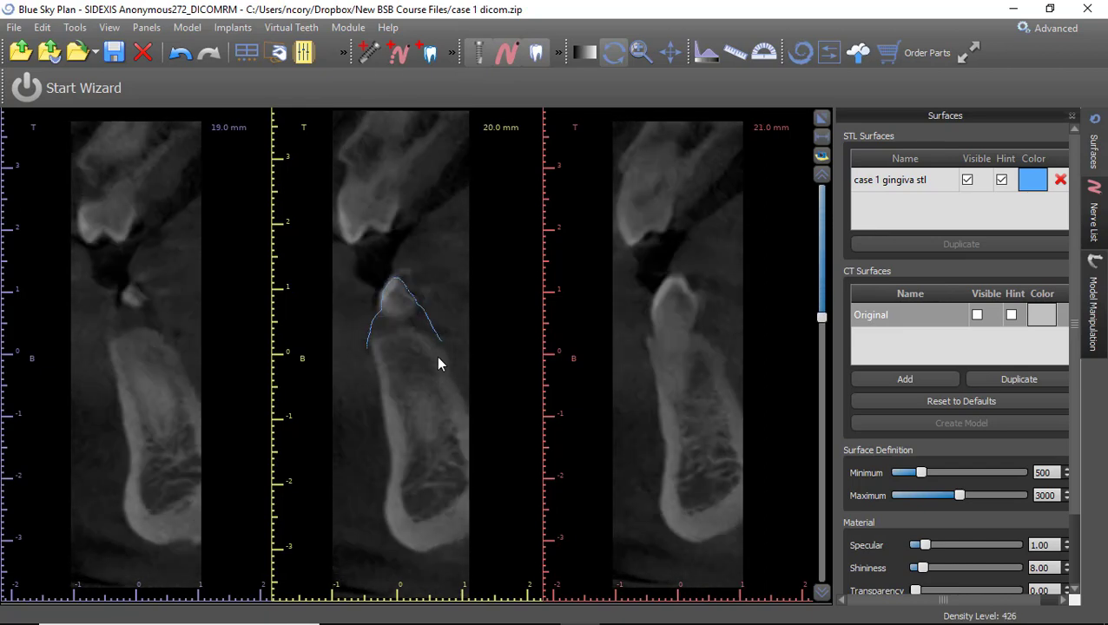
scroll(437, 363, down, 11)
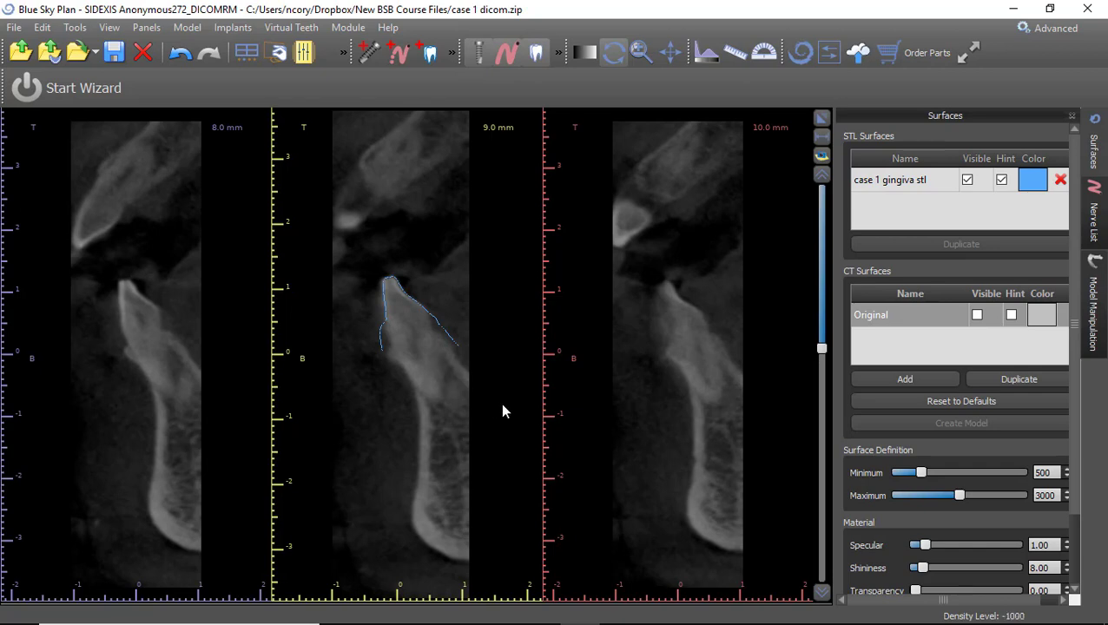
click(822, 118)
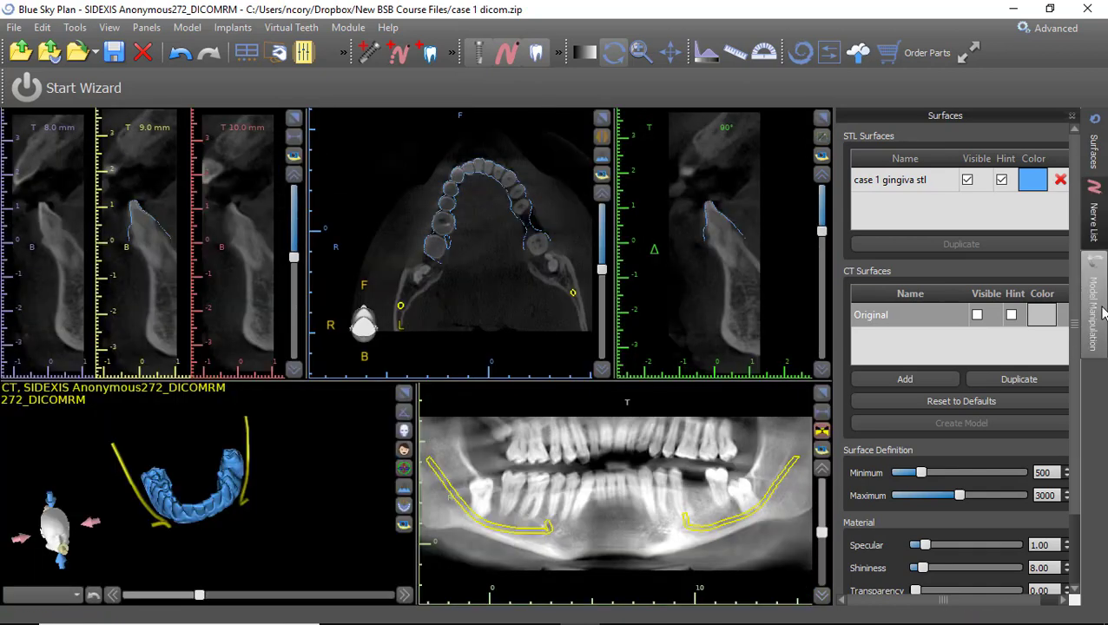
Show and close the nerve list, then rotate the 3D jaw view.
click(1104, 206)
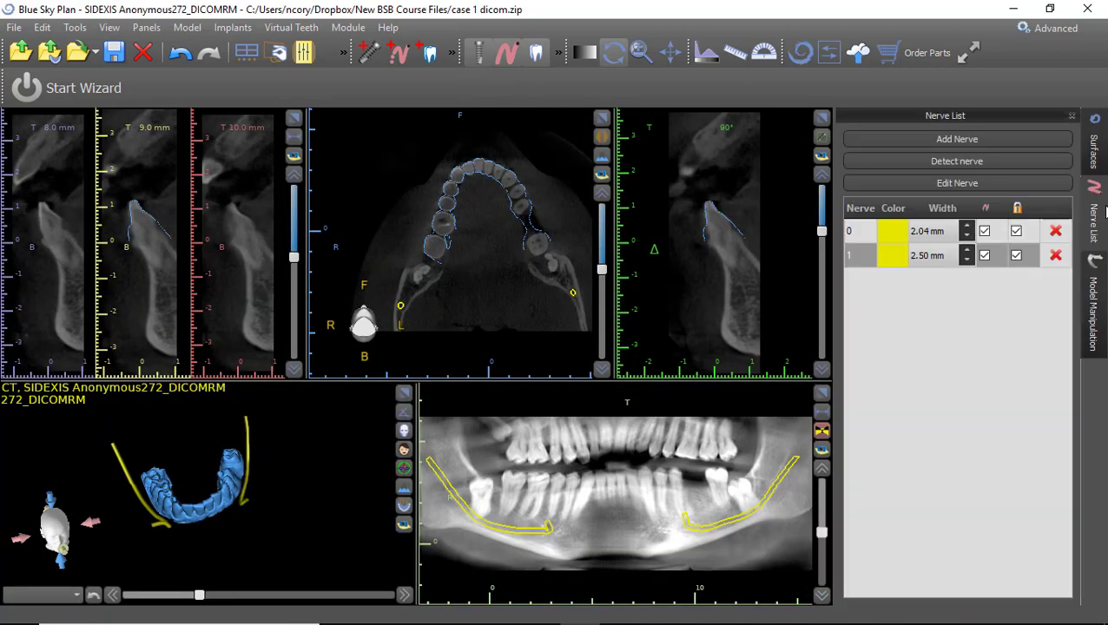
click(1073, 115)
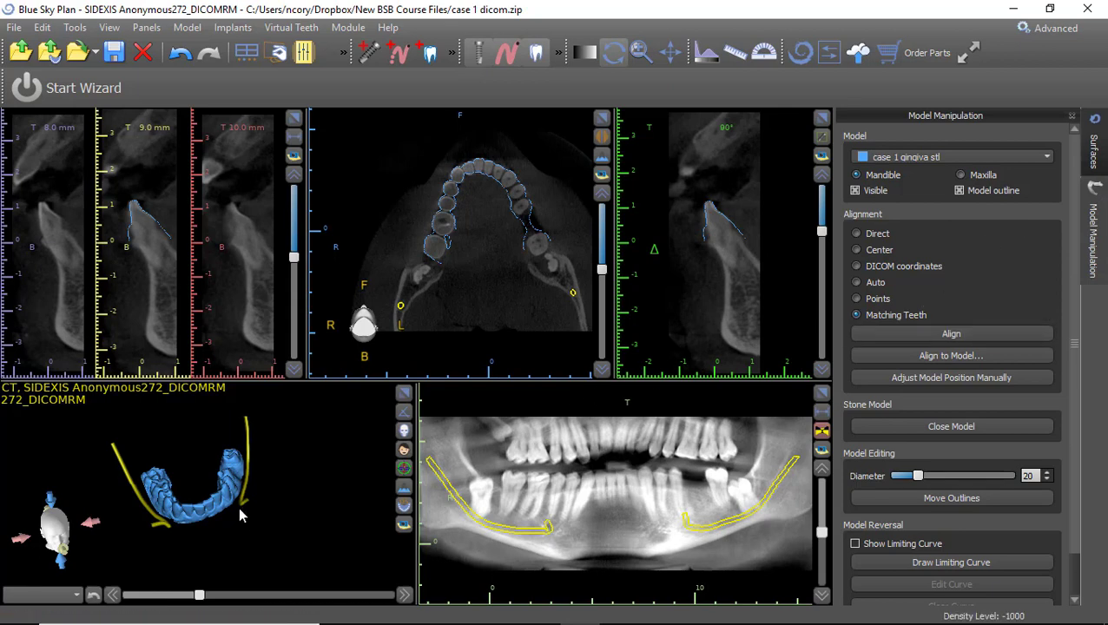
drag(238, 515, 208, 486)
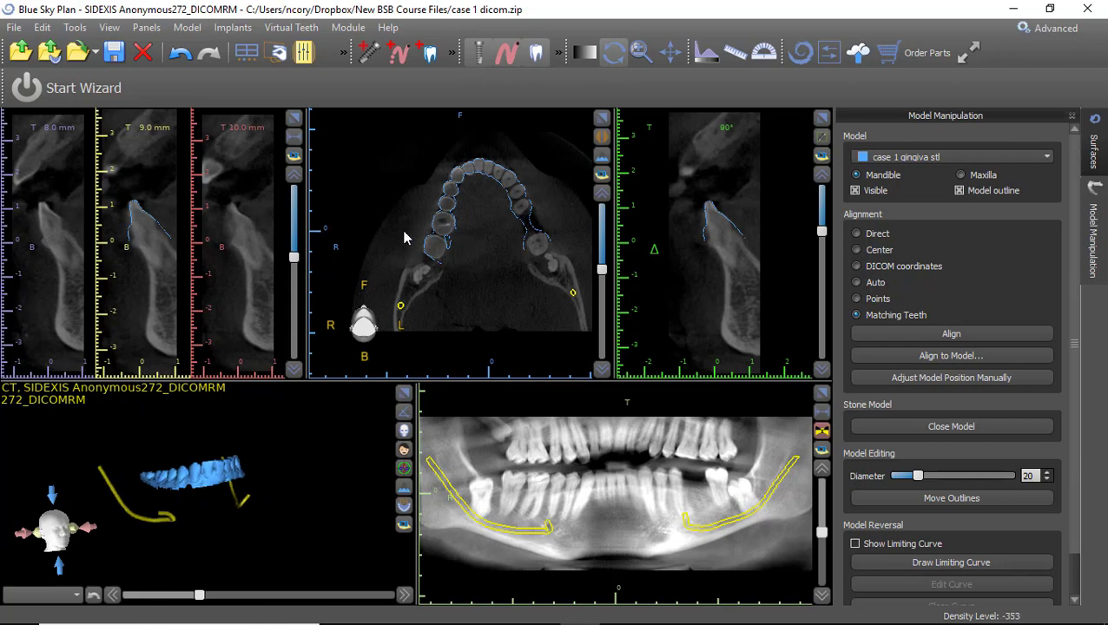
In Model Manipulation, keep 'case 1 gingiva stl', choose Points alignment and start Align.
click(146, 28)
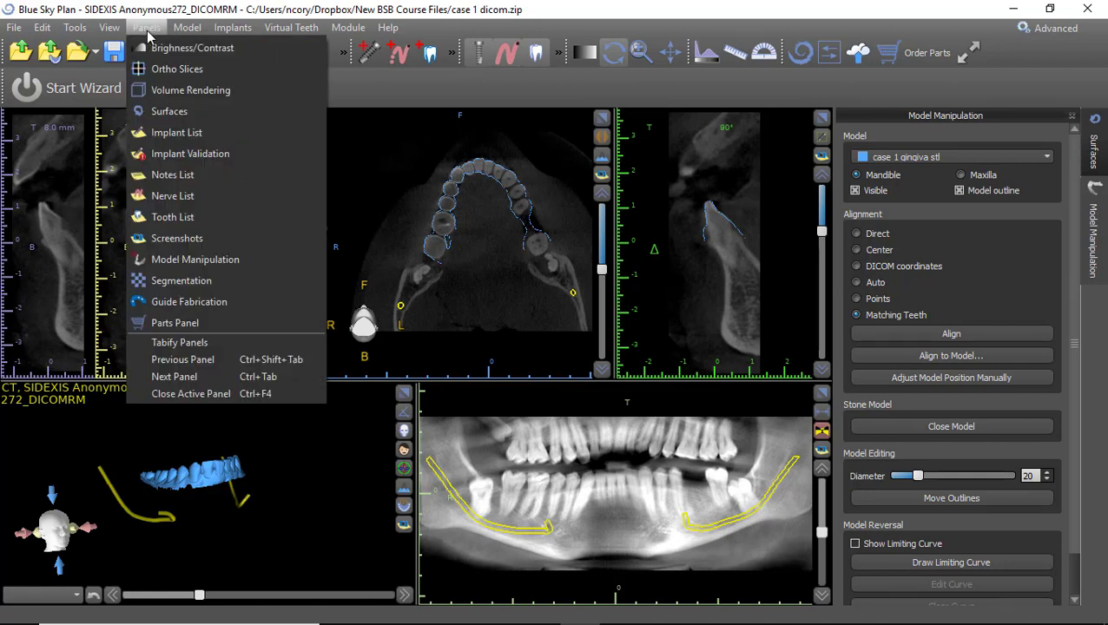
click(177, 263)
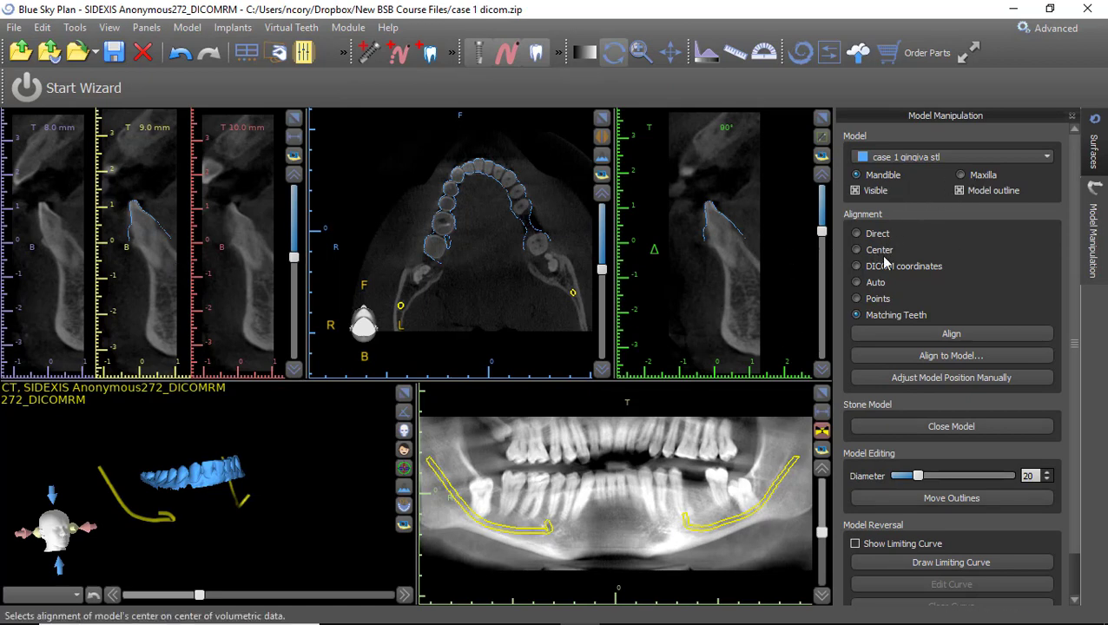
click(903, 159)
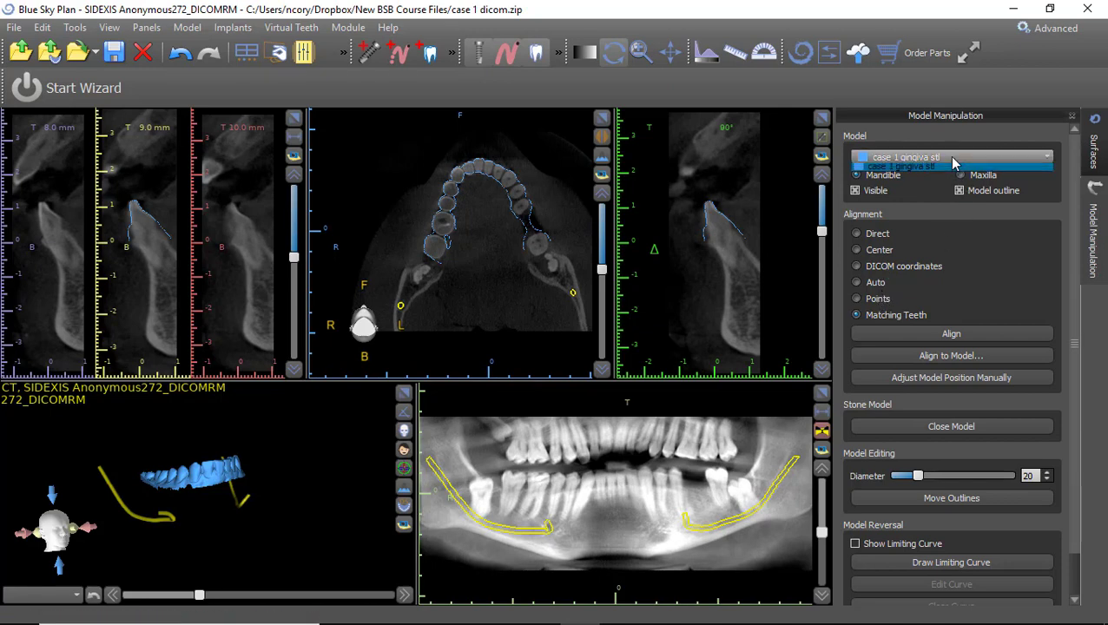
click(928, 211)
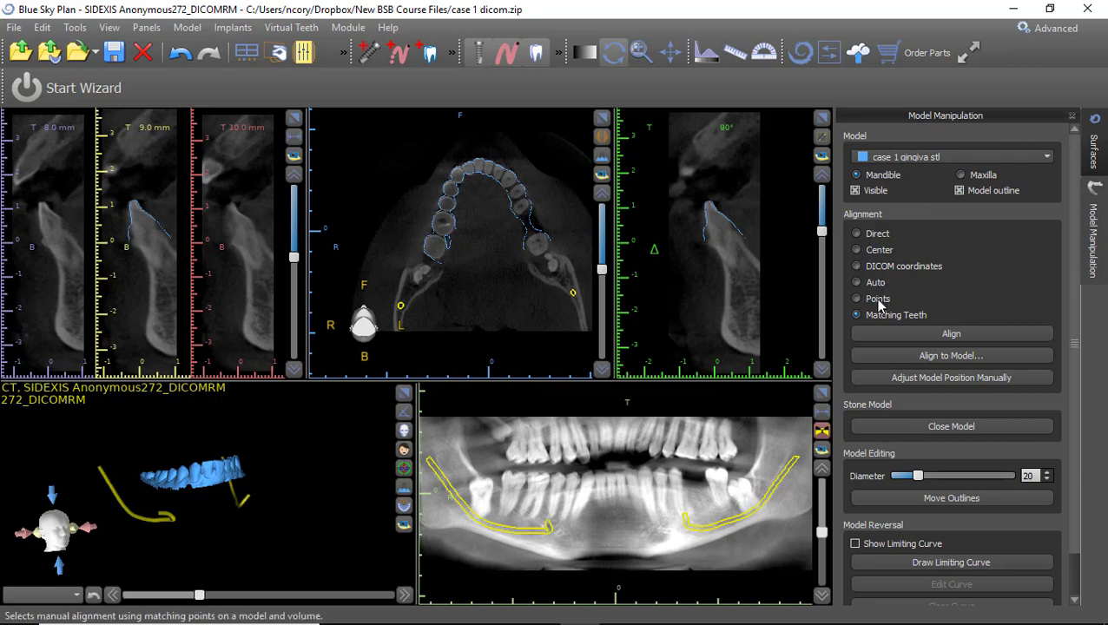
click(878, 298)
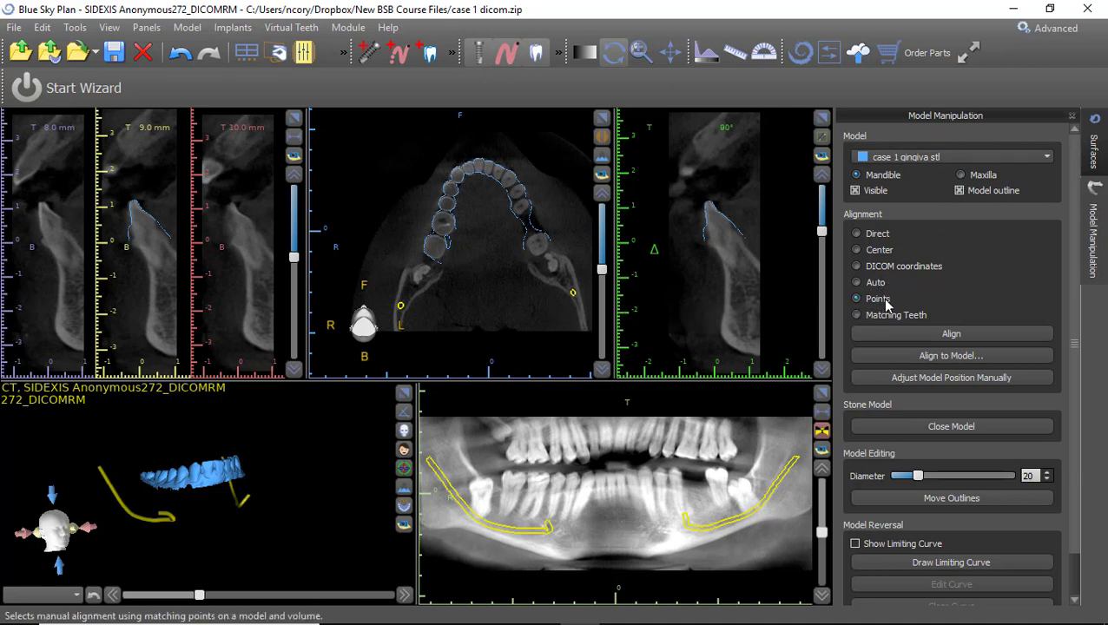
click(954, 335)
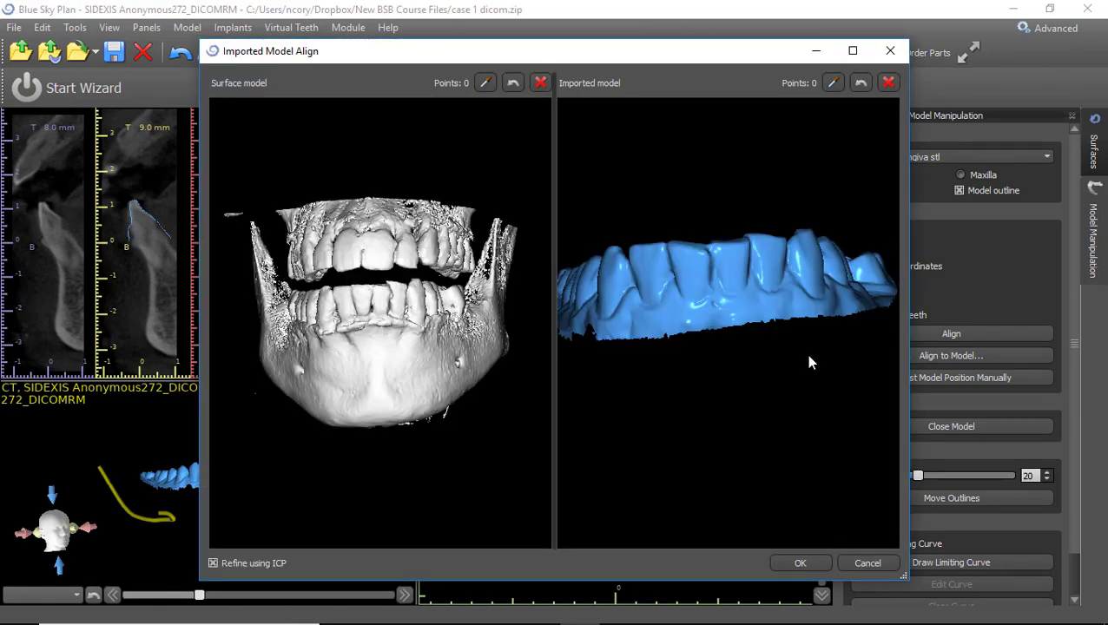
Inspect the CT jaw and gingiva scan in the maximized alignment window, then cancel without aligning.
drag(401, 435, 690, 341)
drag(847, 305, 884, 117)
click(854, 52)
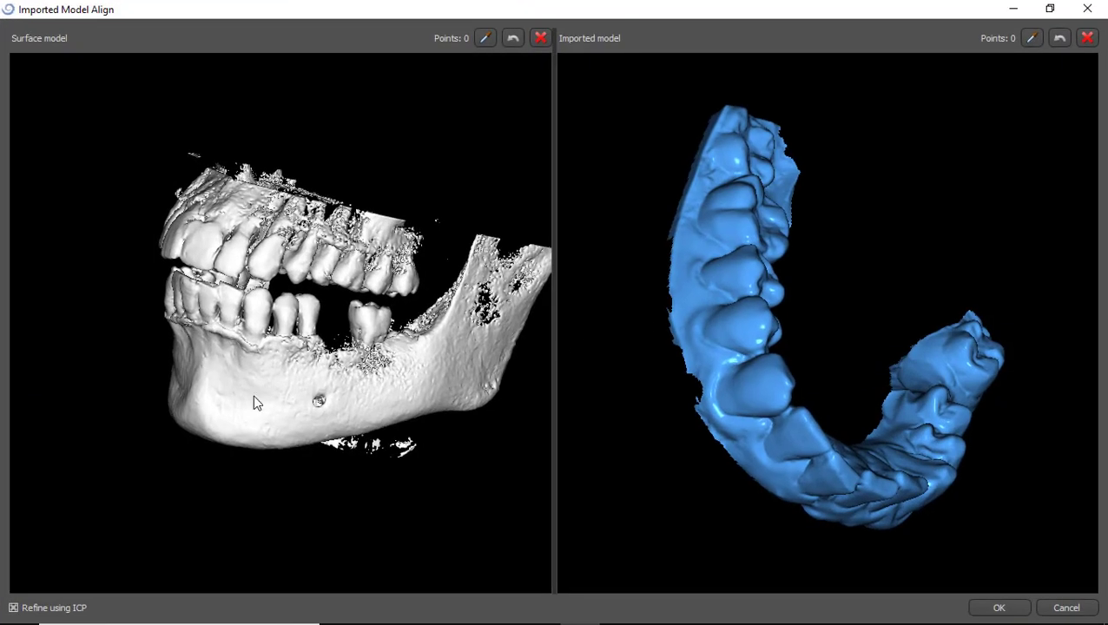
drag(254, 399, 408, 382)
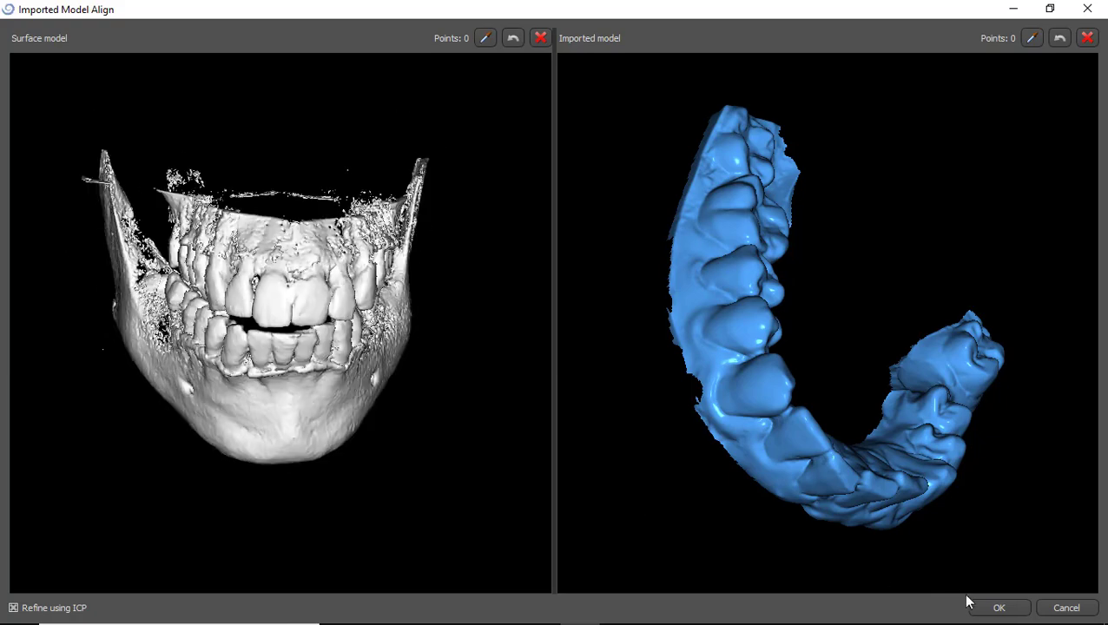
click(1076, 604)
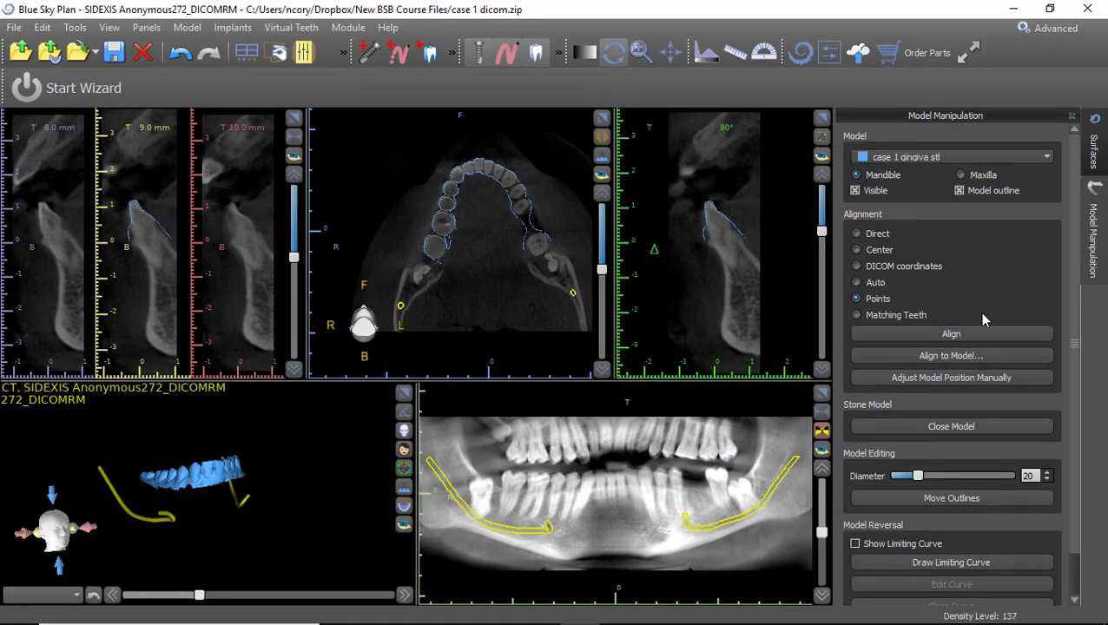
Make the Original CT surface visible in the Surfaces panel and select it.
click(1095, 155)
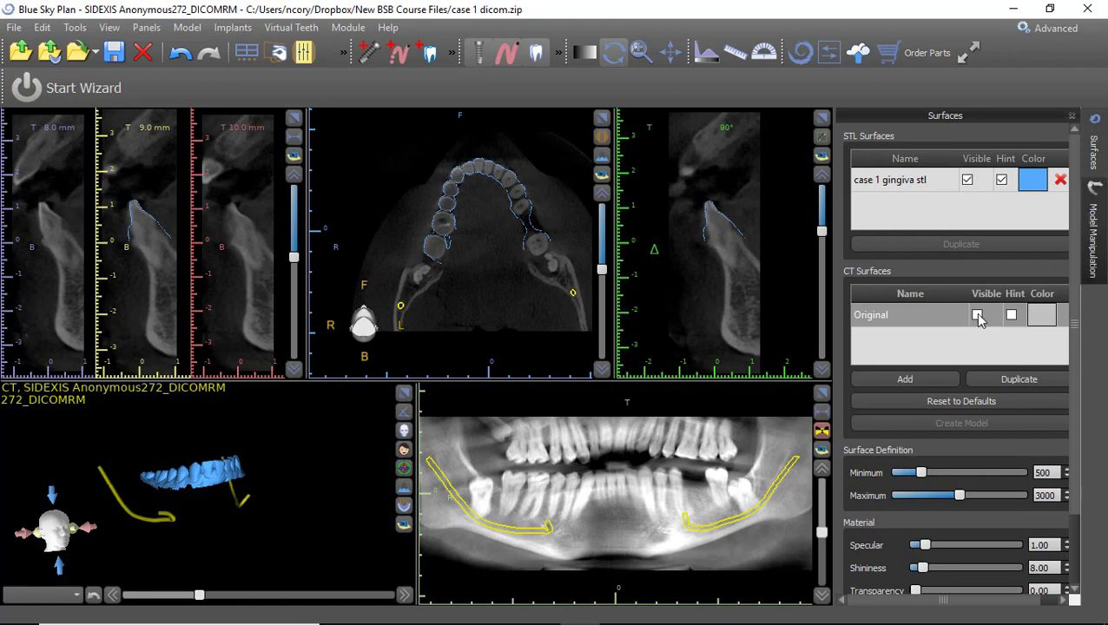
click(977, 315)
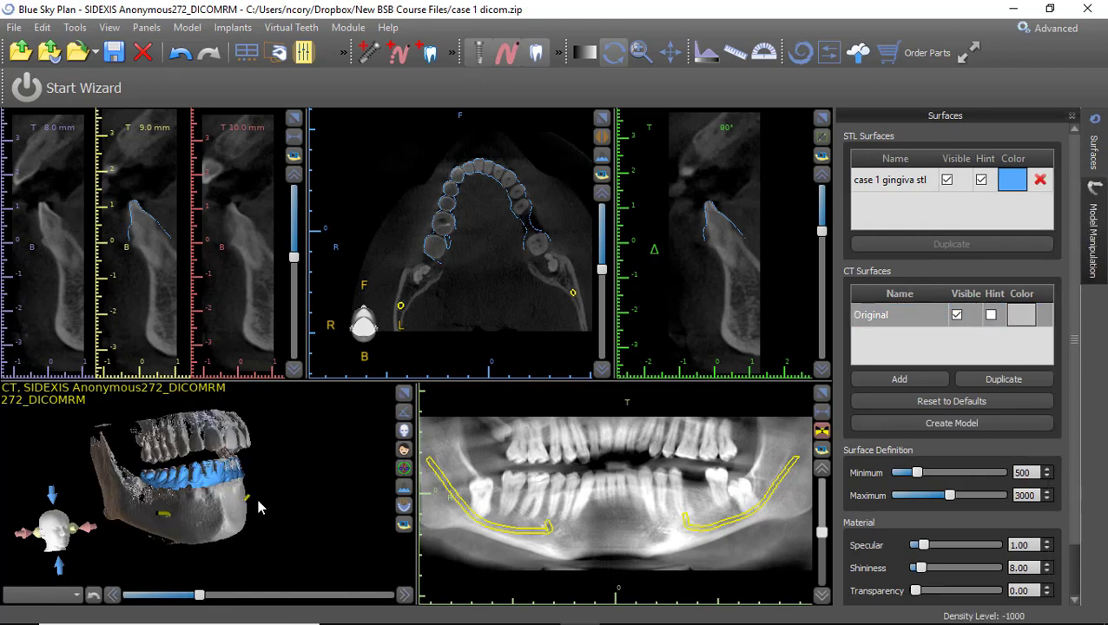
drag(258, 504, 153, 519)
click(879, 318)
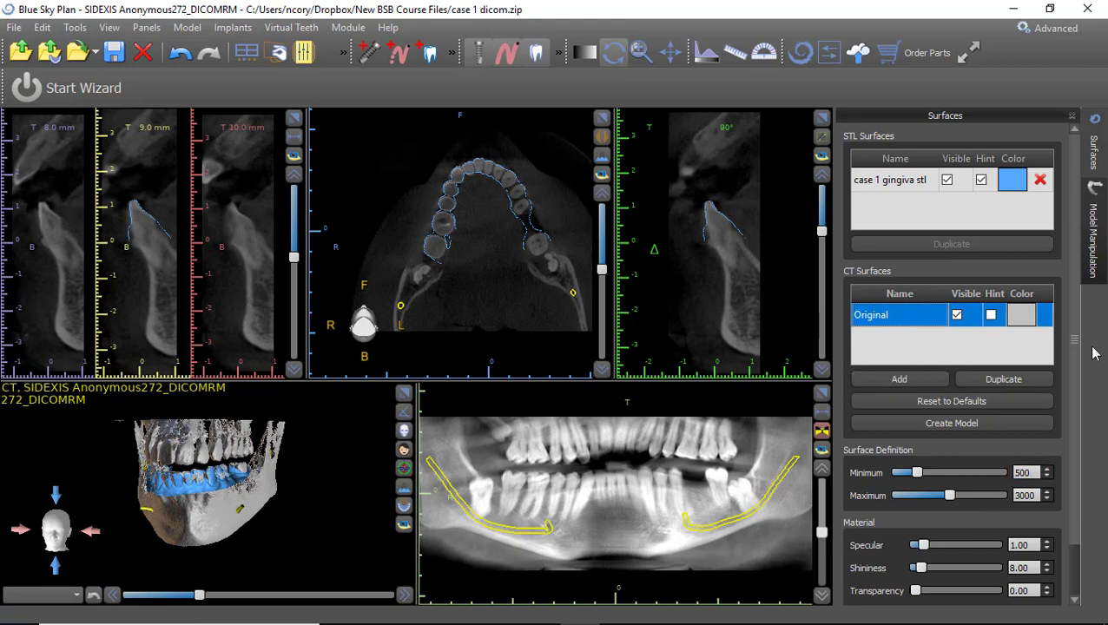
Isolate the mandible with Surface Culling so only the lower jaw remains.
scroll(1074, 333, down, 2)
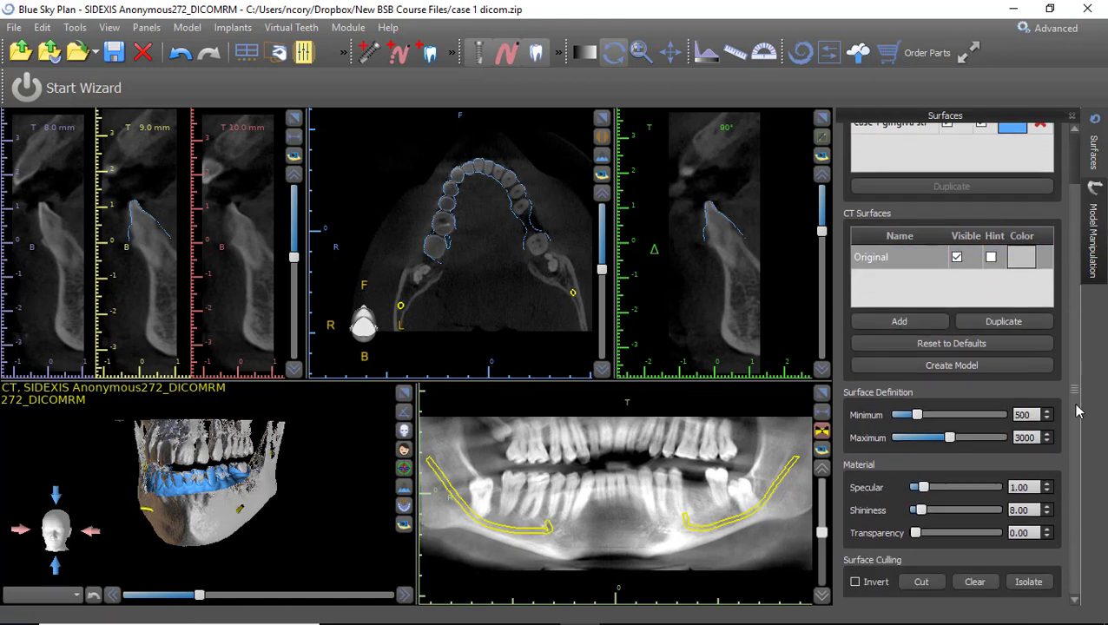
click(1041, 587)
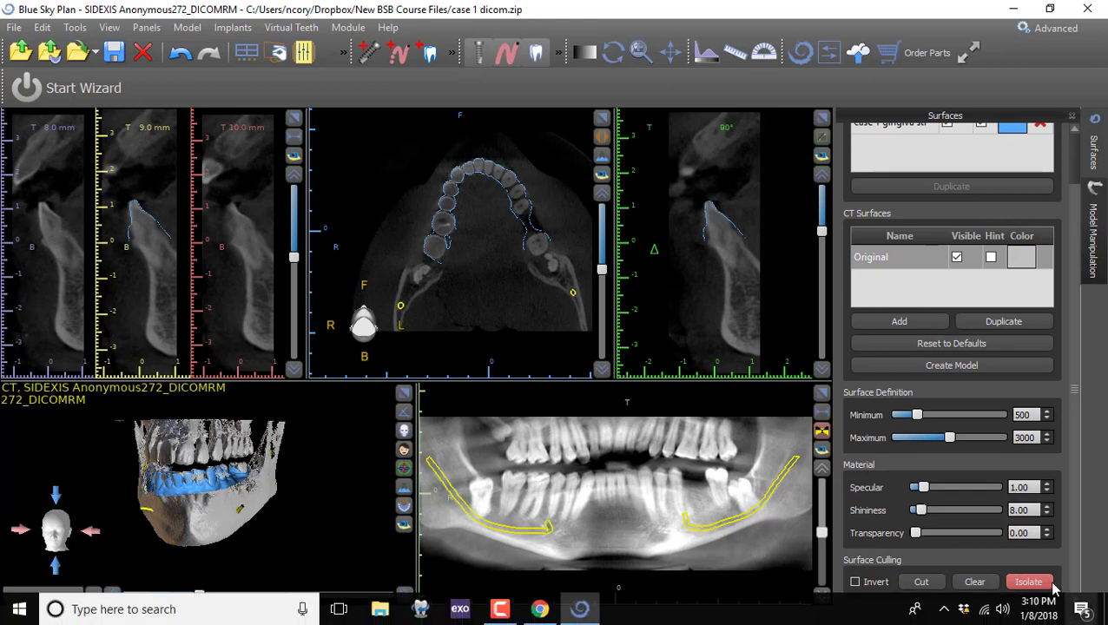
click(204, 522)
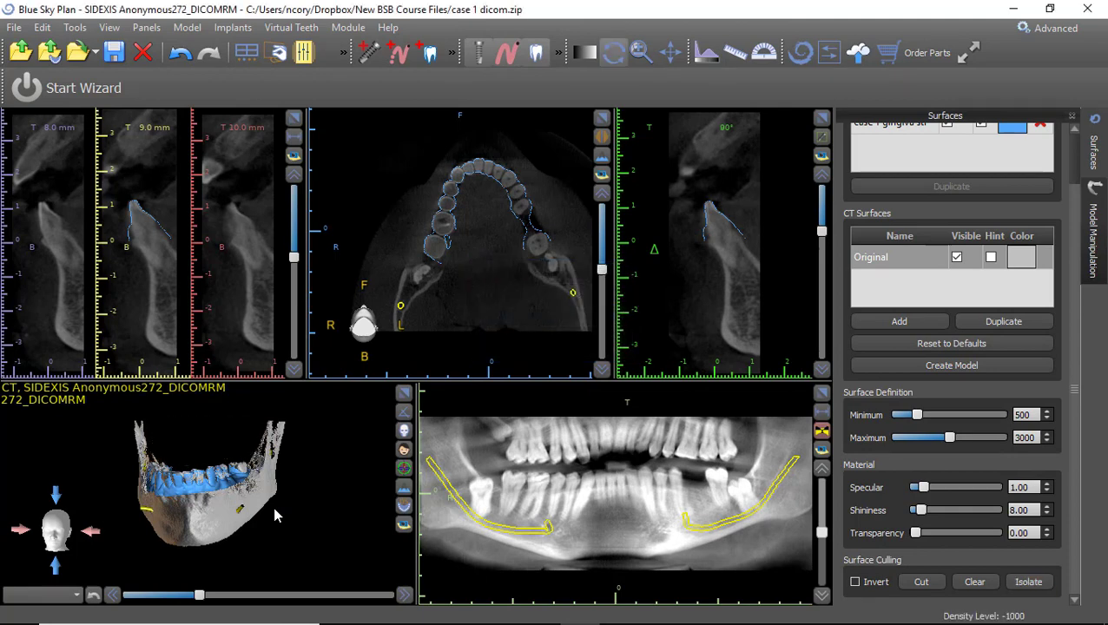
drag(144, 450, 266, 500)
scroll(266, 500, up, 5)
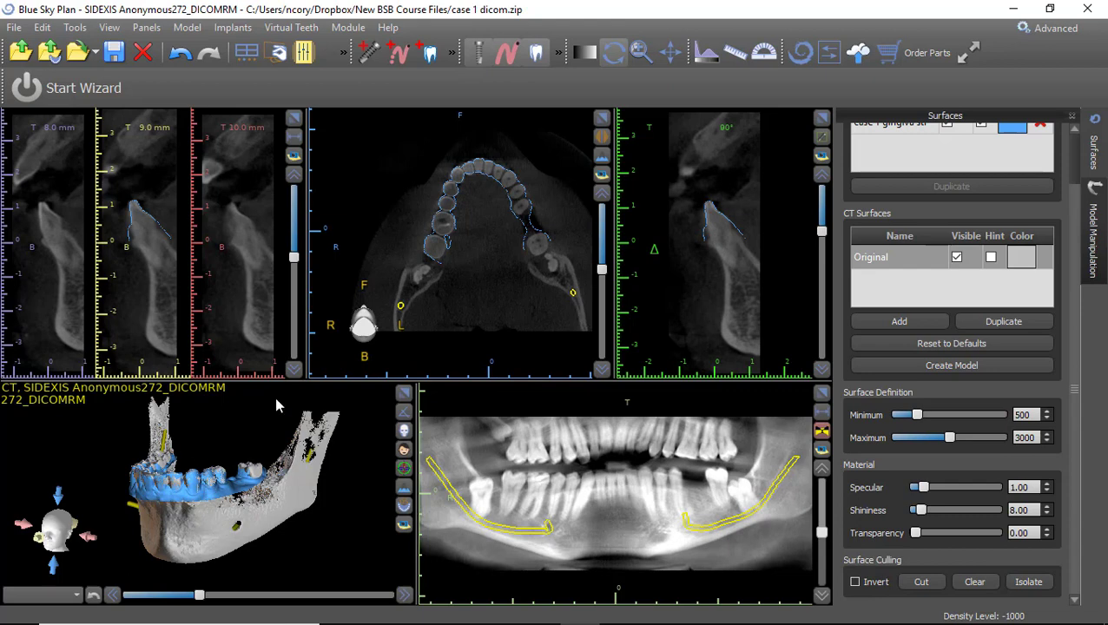
Reopen Imported Model Align for the gingiva scan with Points alignment on the isolated mandible.
click(1094, 239)
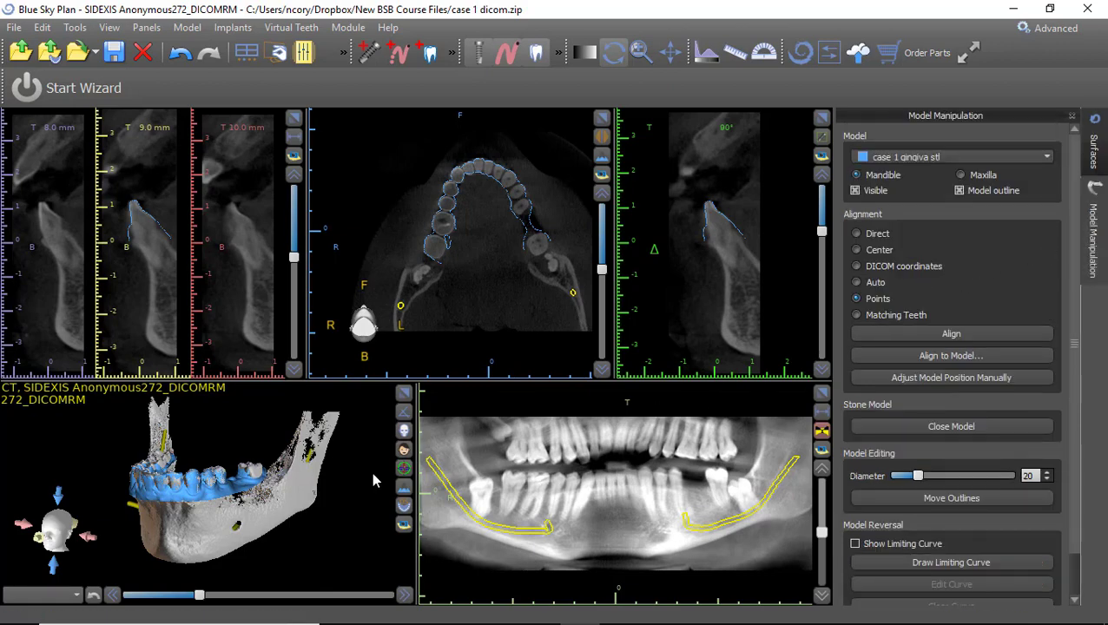
drag(114, 504, 379, 538)
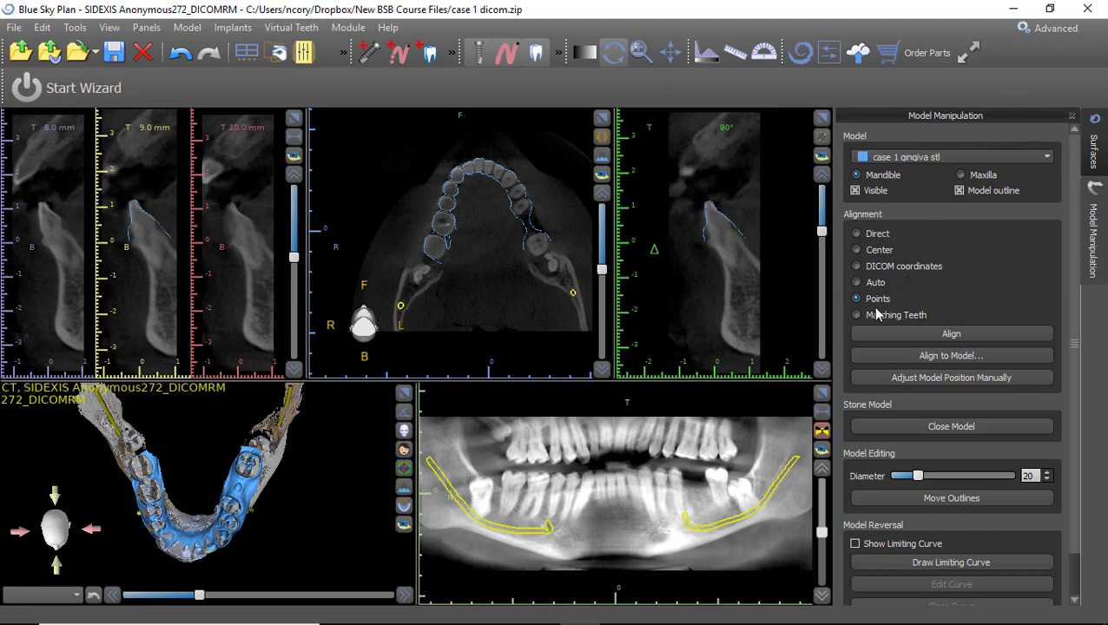
click(949, 334)
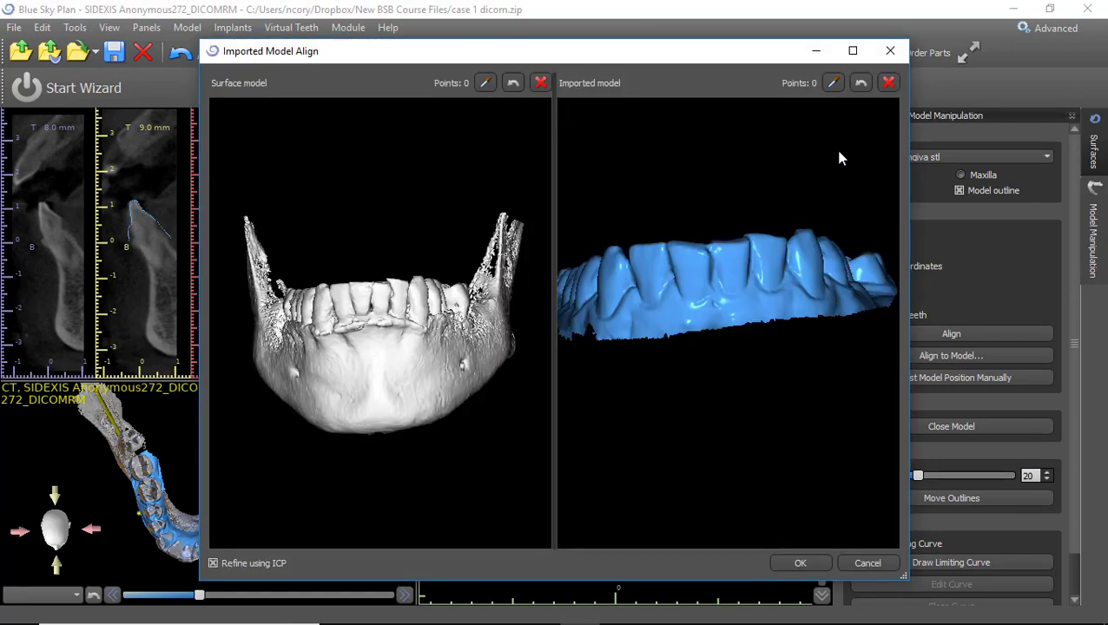
Maximize the alignment window and turn both the CT jaw and the scan to occlusal views.
click(853, 50)
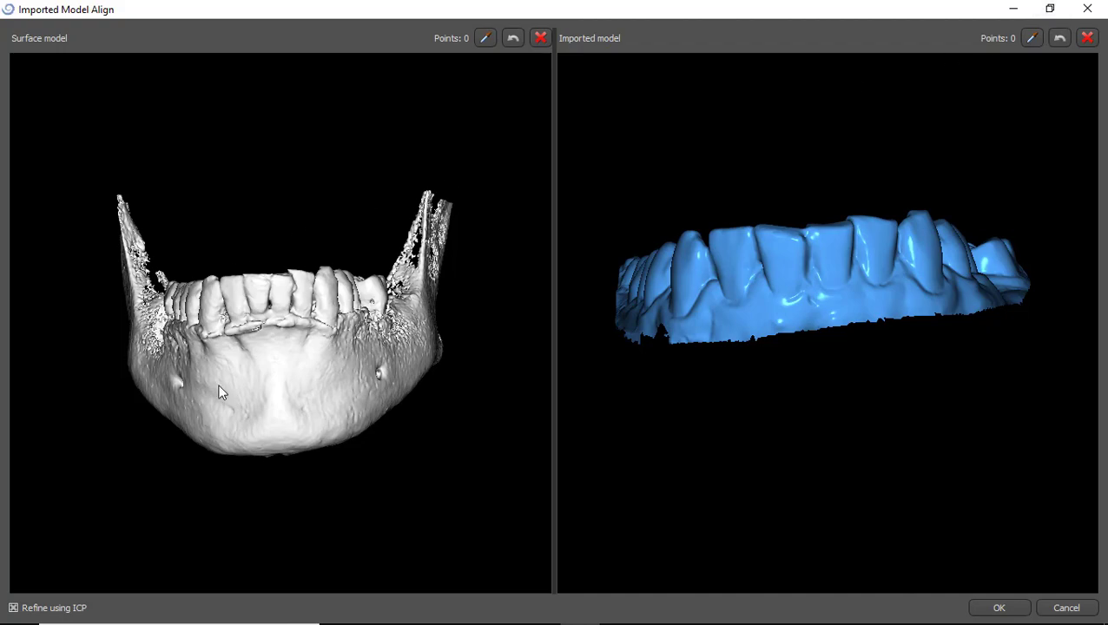
drag(220, 393, 222, 349)
right_drag(286, 332, 283, 243)
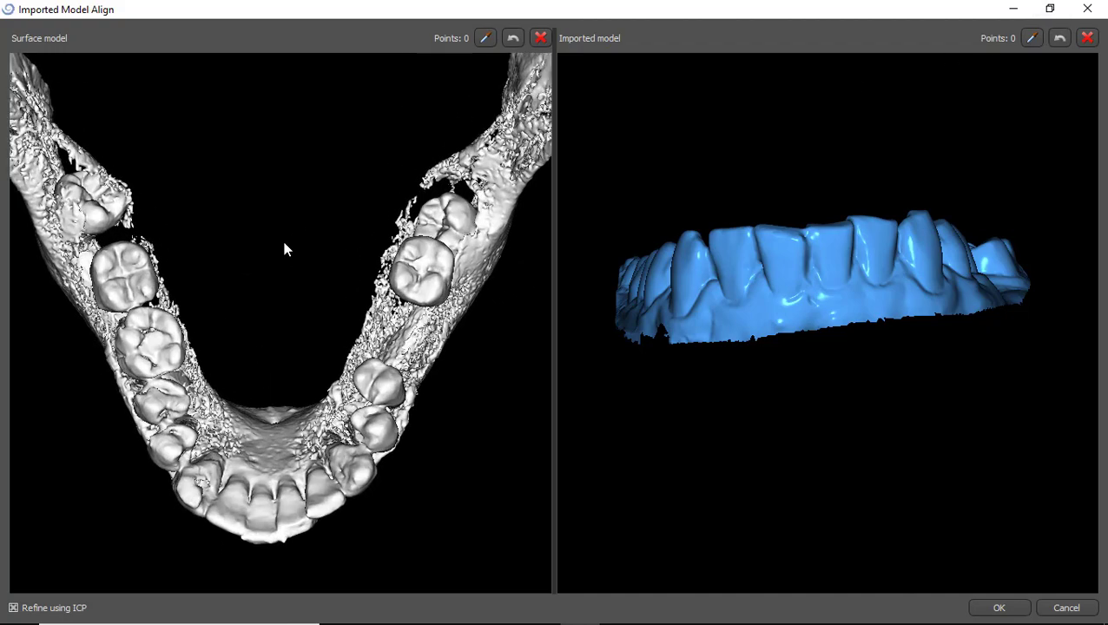
drag(284, 245, 303, 220)
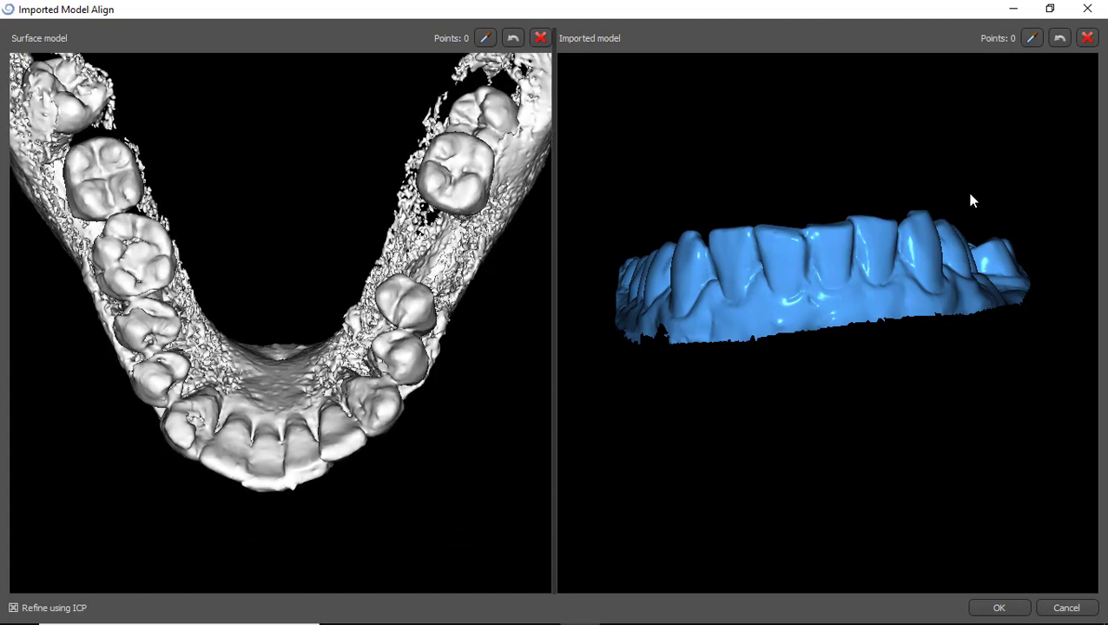
drag(971, 200, 797, 401)
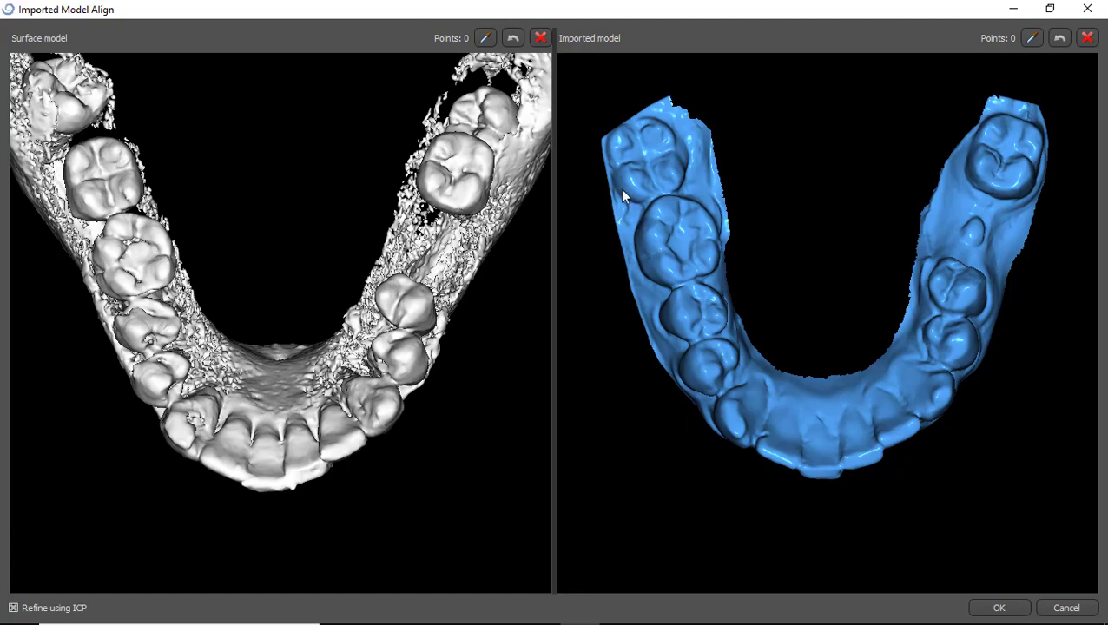
Pick the first matching landmark pairs on the molars and front teeth of both models.
click(115, 149)
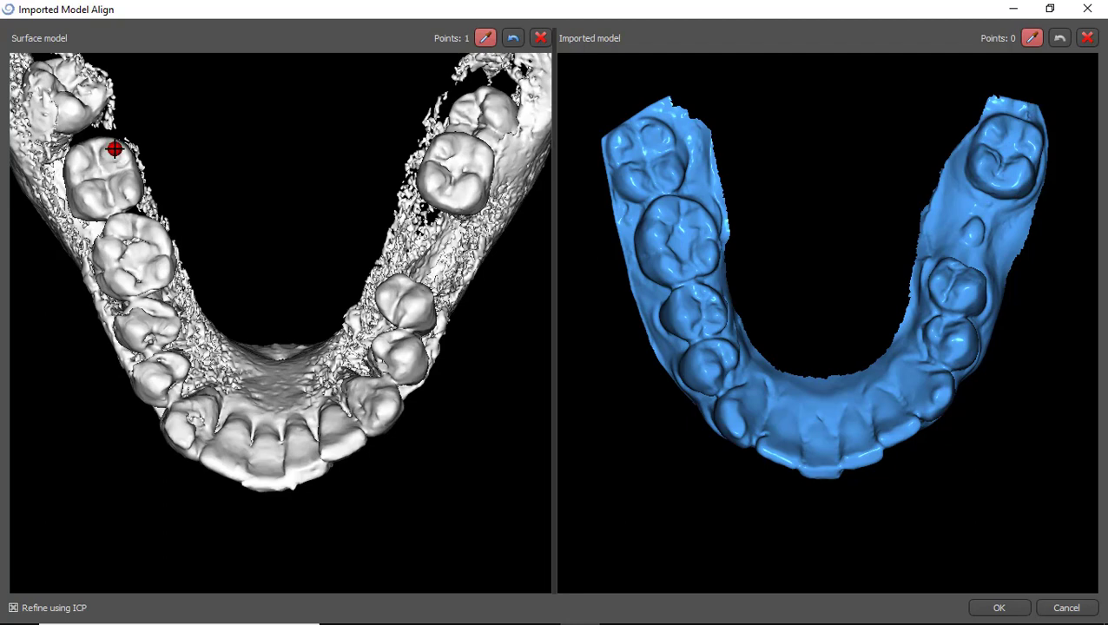
click(657, 129)
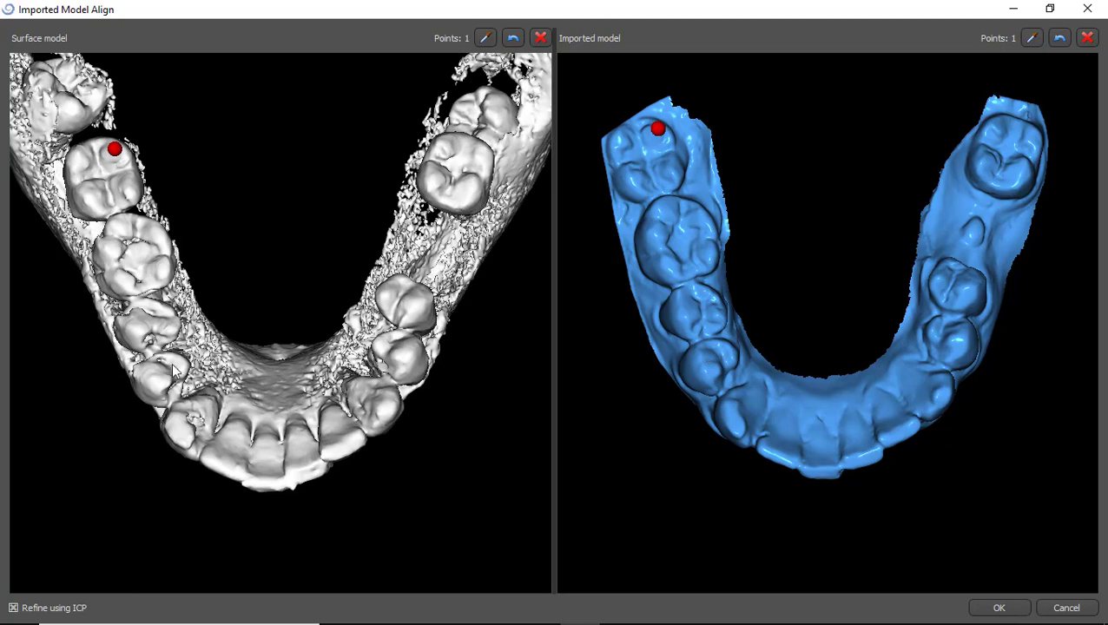
click(119, 224)
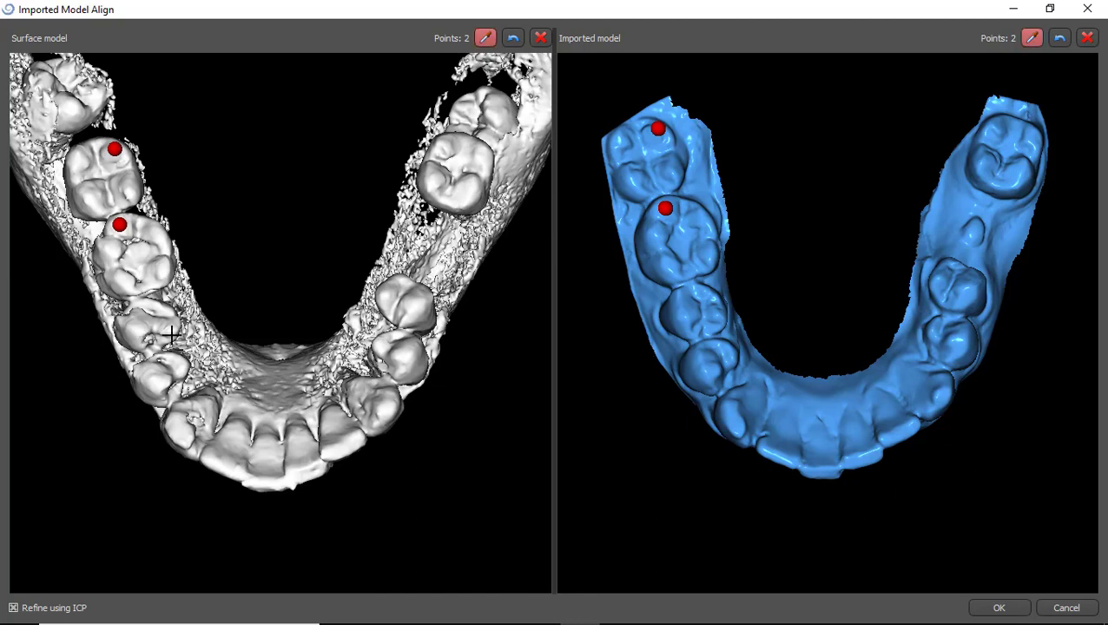
click(716, 315)
key(shift)
click(182, 434)
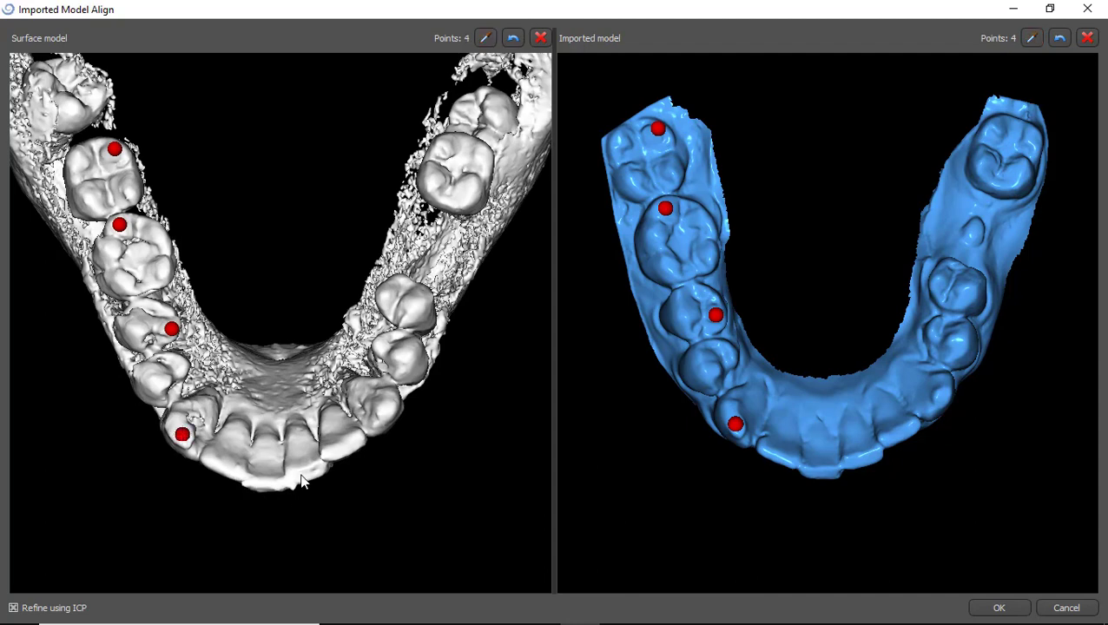
key(shift)
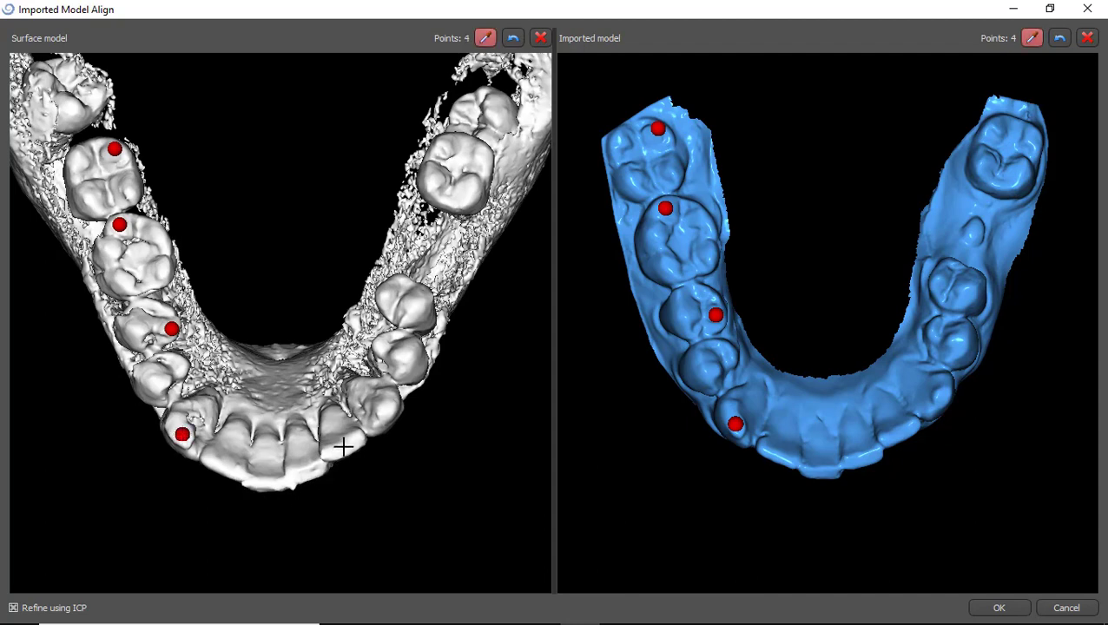
click(899, 432)
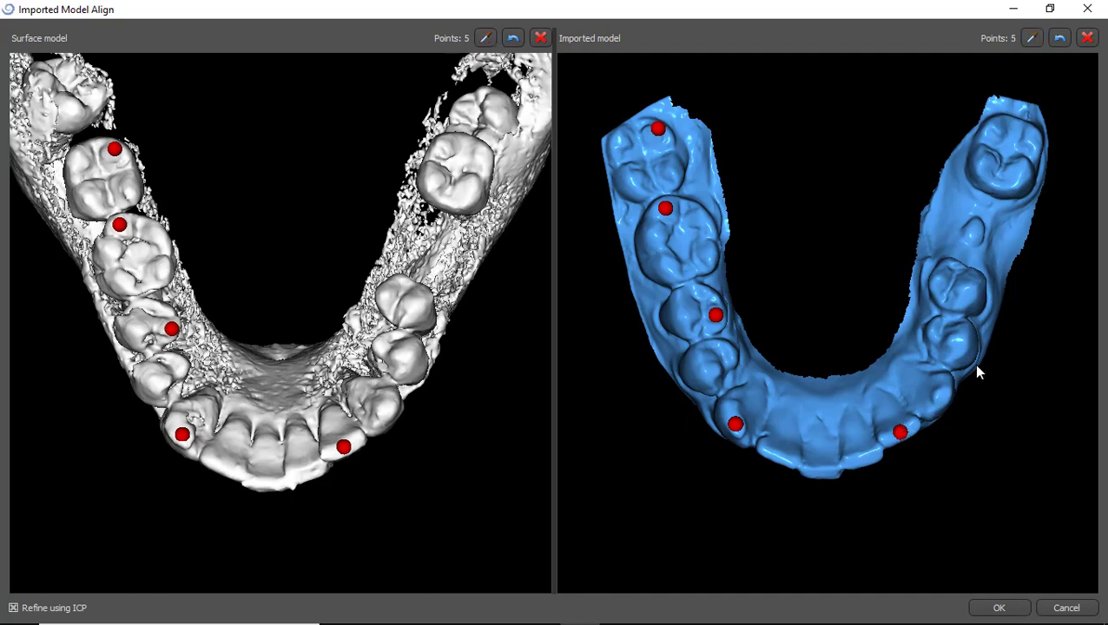
key(shift)
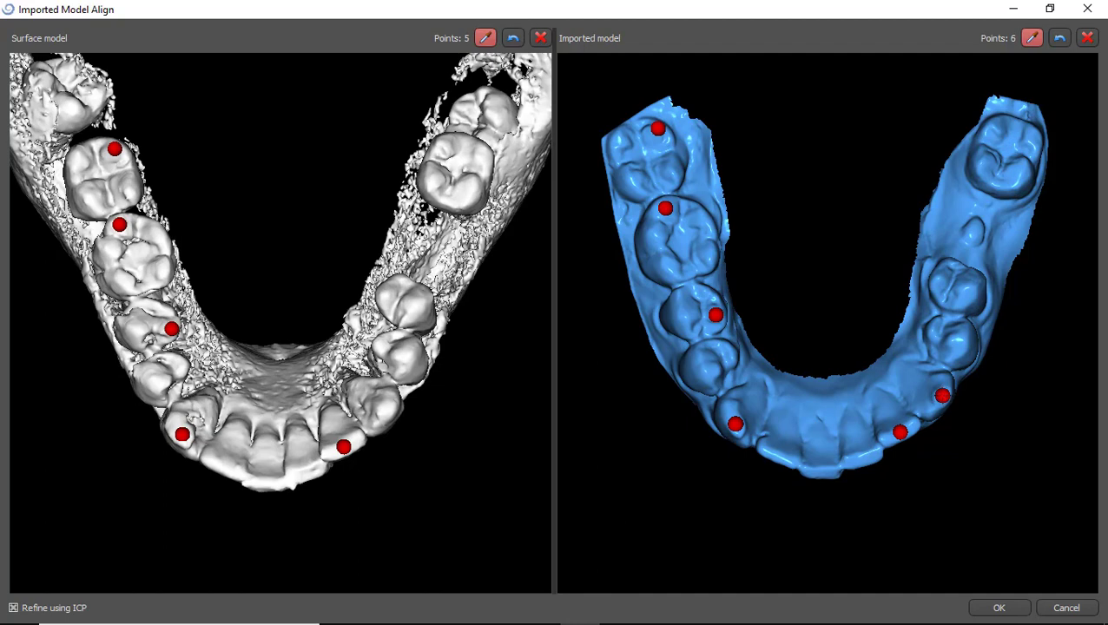
Pick the remaining landmark pairs to reach 8 points per side and confirm the alignment.
click(385, 409)
key(shift)
click(383, 294)
click(939, 277)
key(shift)
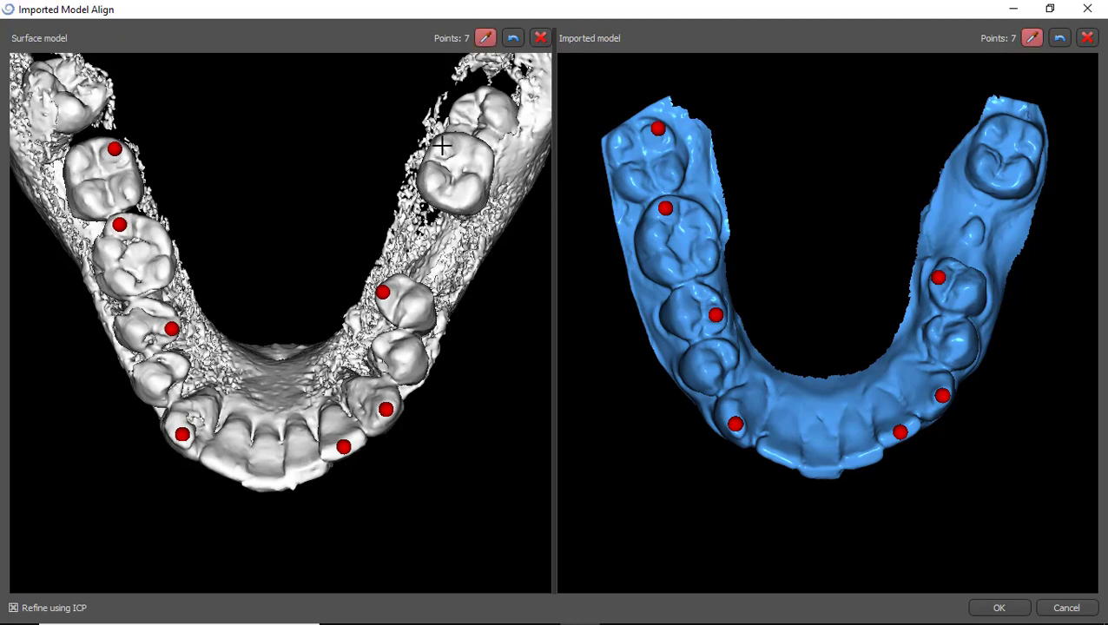
click(994, 124)
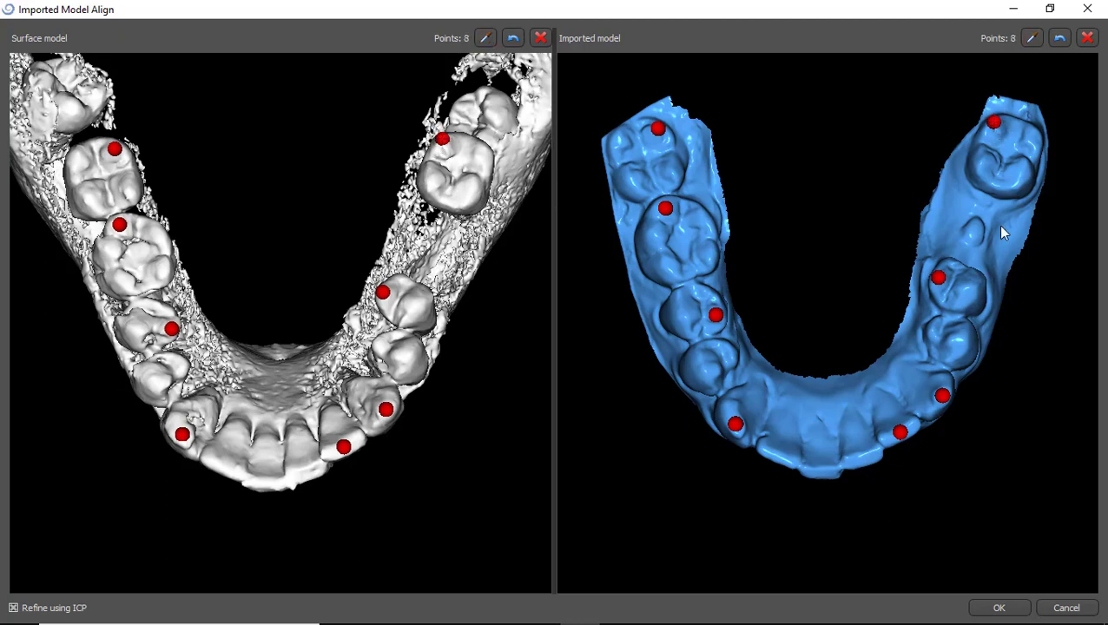
click(1000, 608)
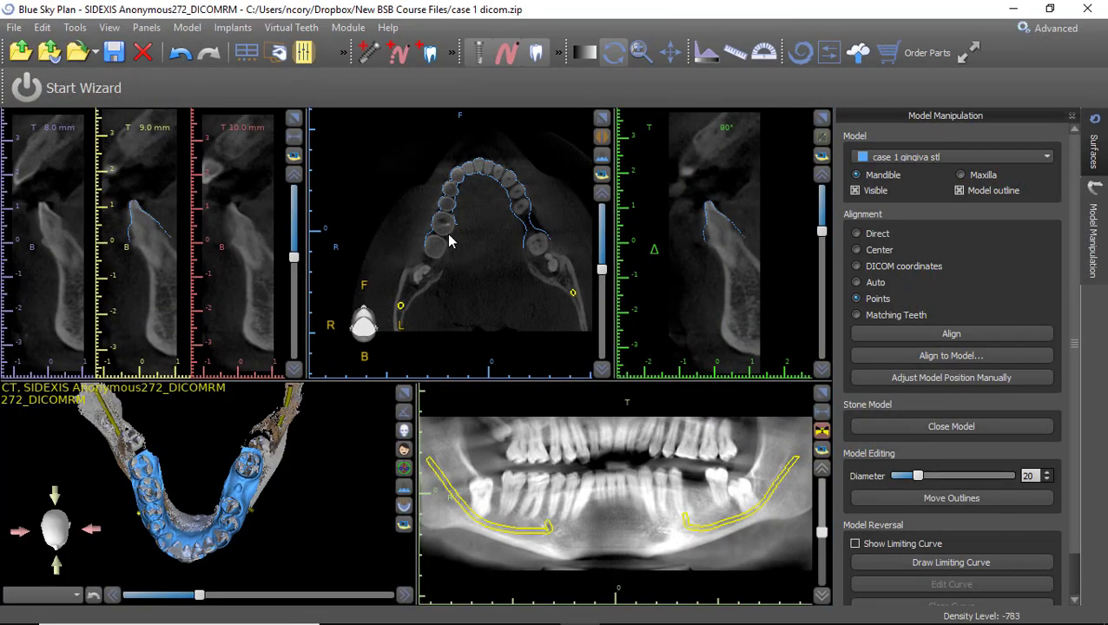
click(605, 122)
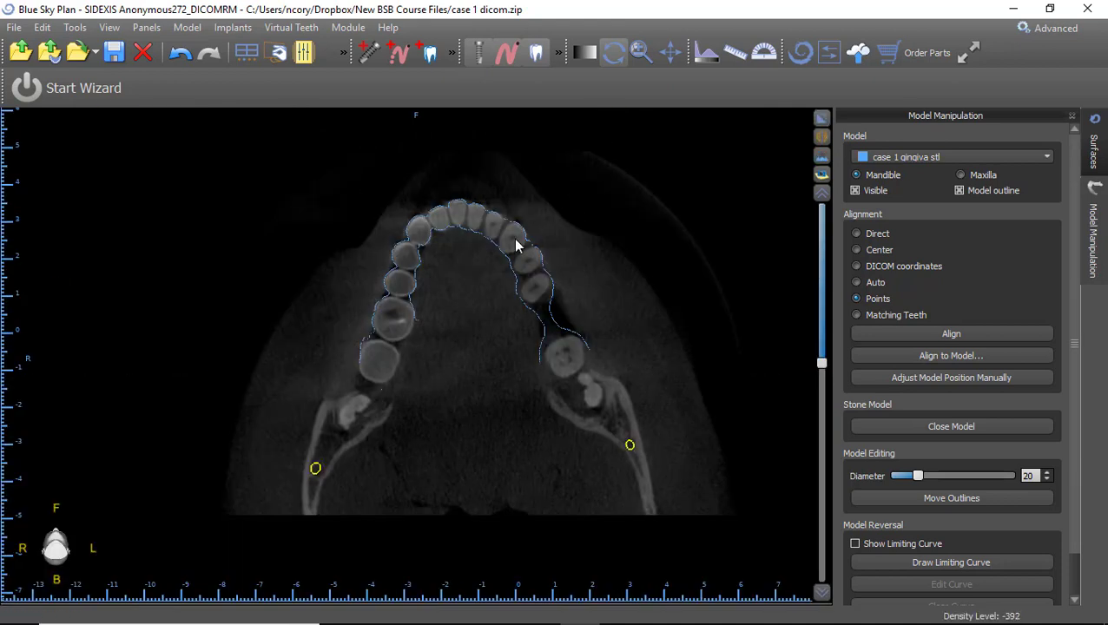
scroll(456, 342, up, 5)
scroll(459, 345, up, 3)
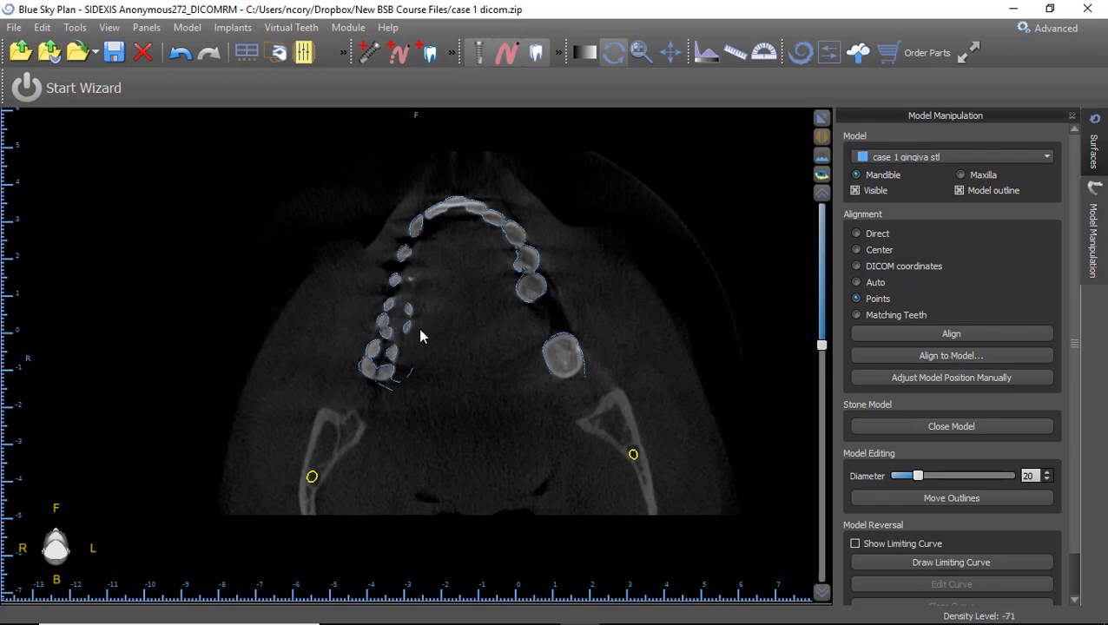
scroll(419, 339, down, 5)
scroll(507, 314, down, 3)
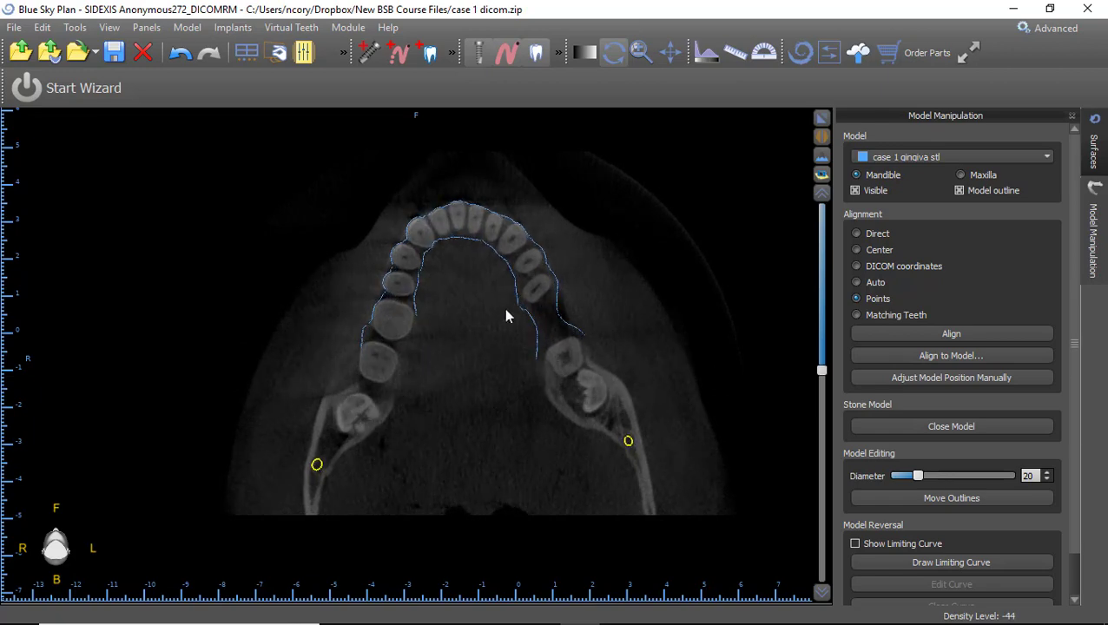
click(823, 119)
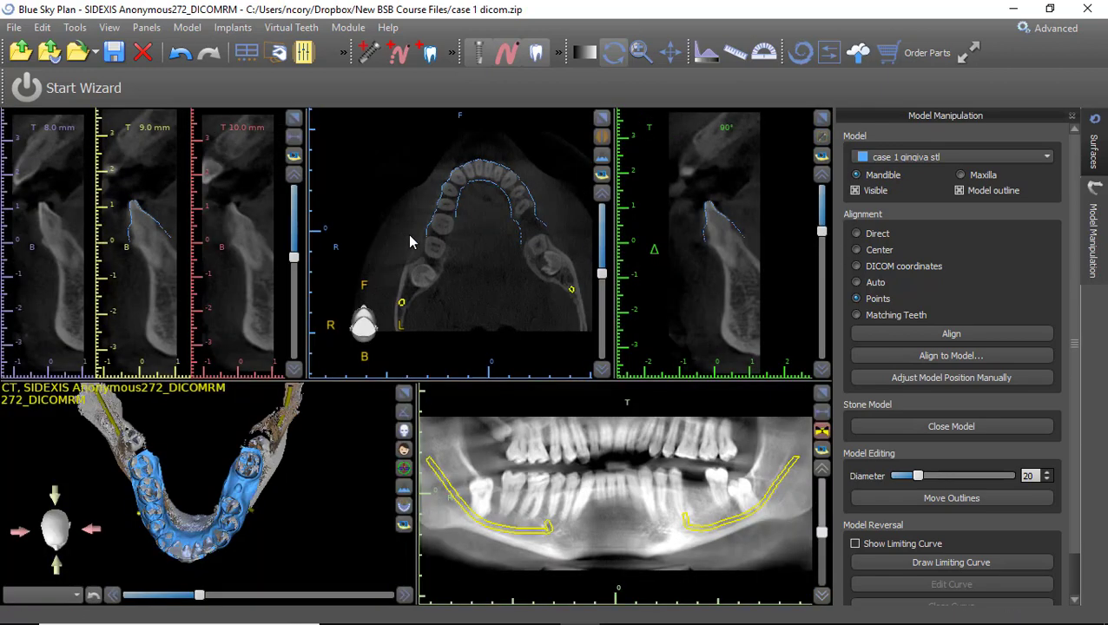
click(301, 124)
scroll(406, 419, down, 12)
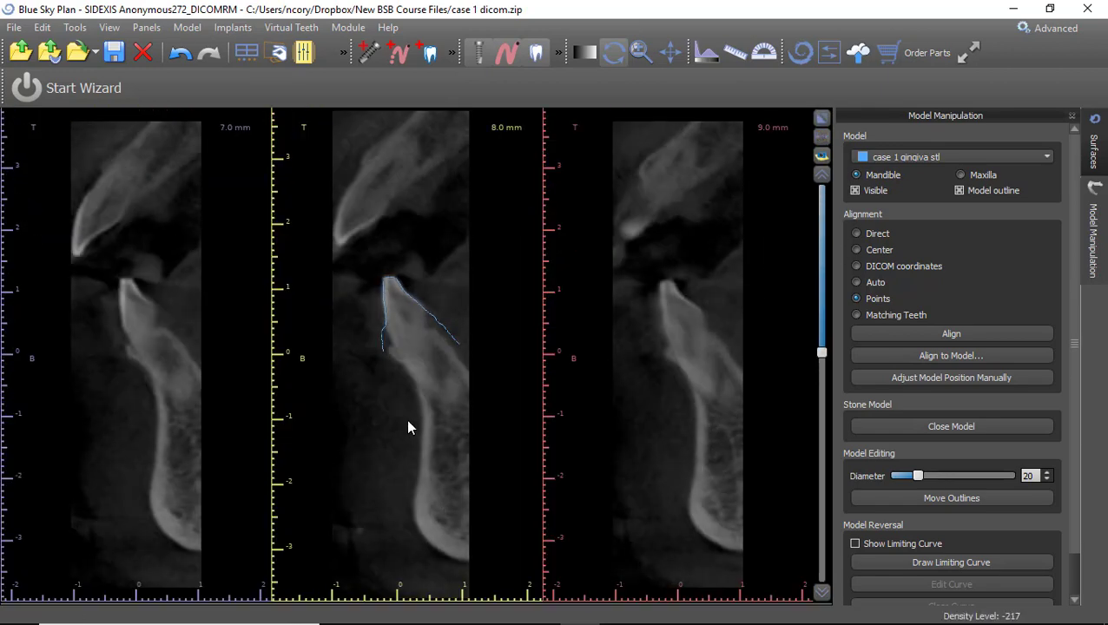
scroll(408, 420, down, 14)
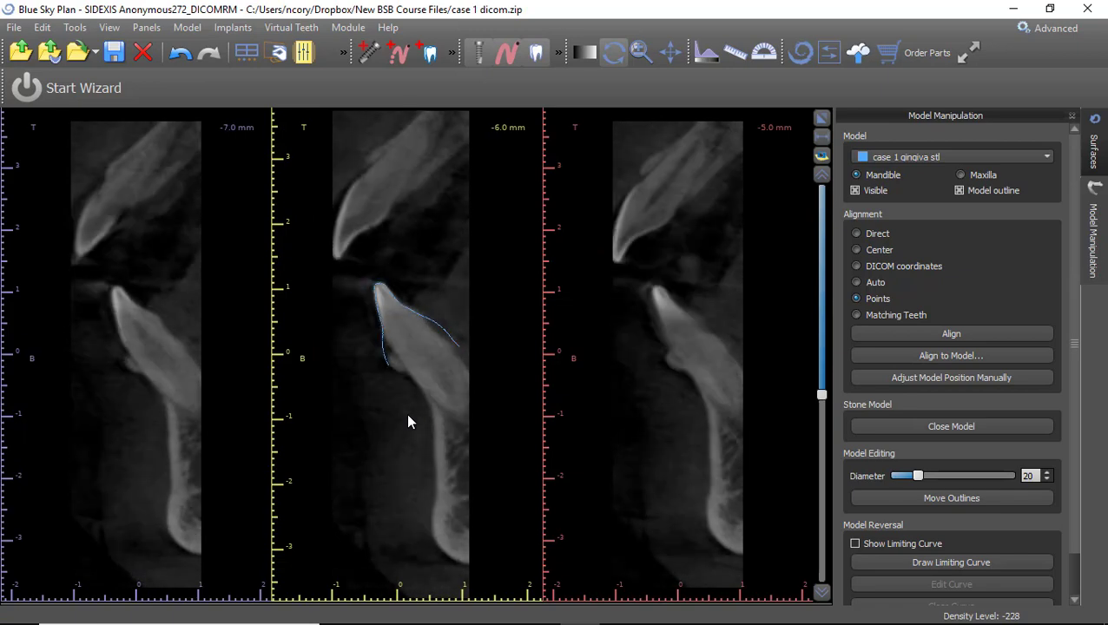
scroll(408, 417, down, 11)
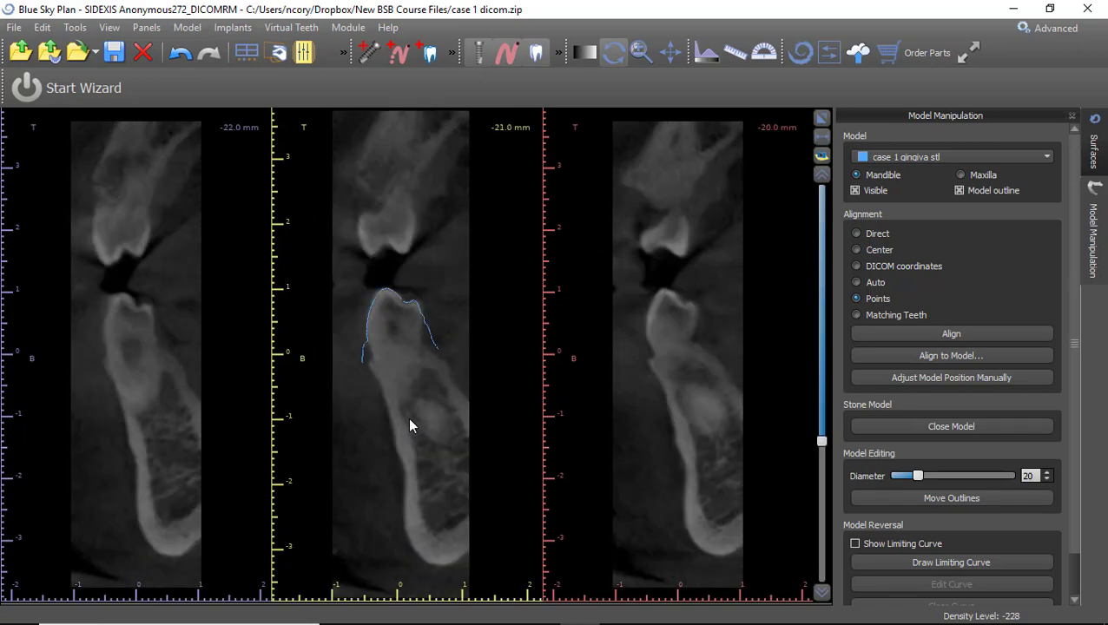
click(820, 119)
mouse_move(197, 583)
mouse_down()
mouse_move(193, 541)
mouse_move(239, 402)
mouse_move(236, 500)
mouse_move(199, 588)
mouse_up()
drag(148, 544, 239, 545)
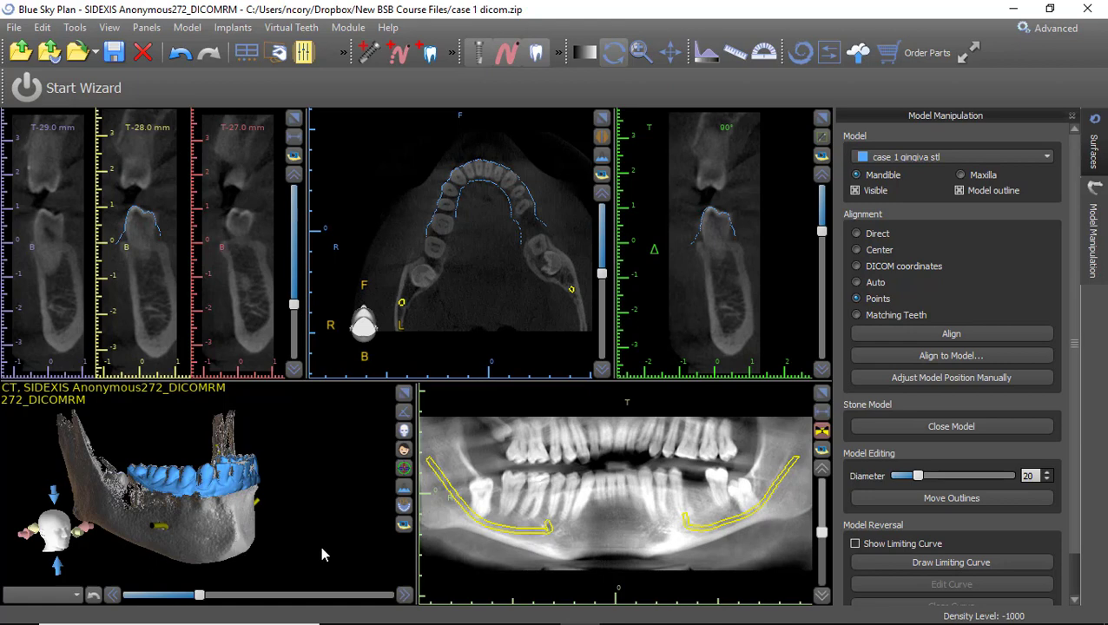
Uncheck Visible for the Original CT surface and view the gingiva scan with the nerve tracings.
click(1094, 138)
scroll(960, 259, up, 2)
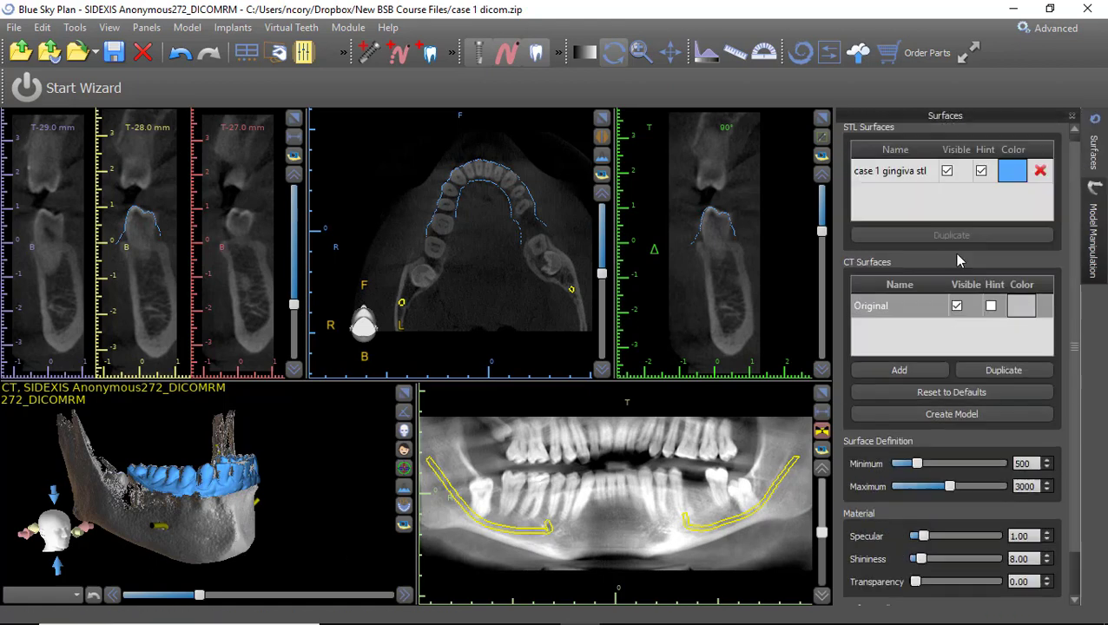
click(956, 315)
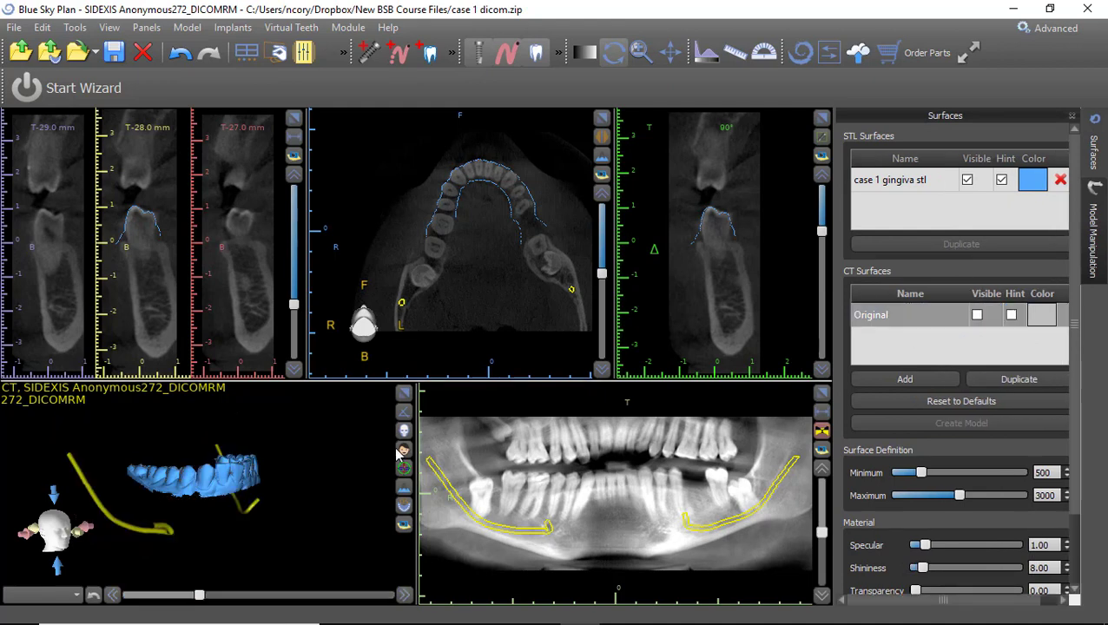
drag(254, 416, 298, 553)
drag(278, 473, 343, 434)
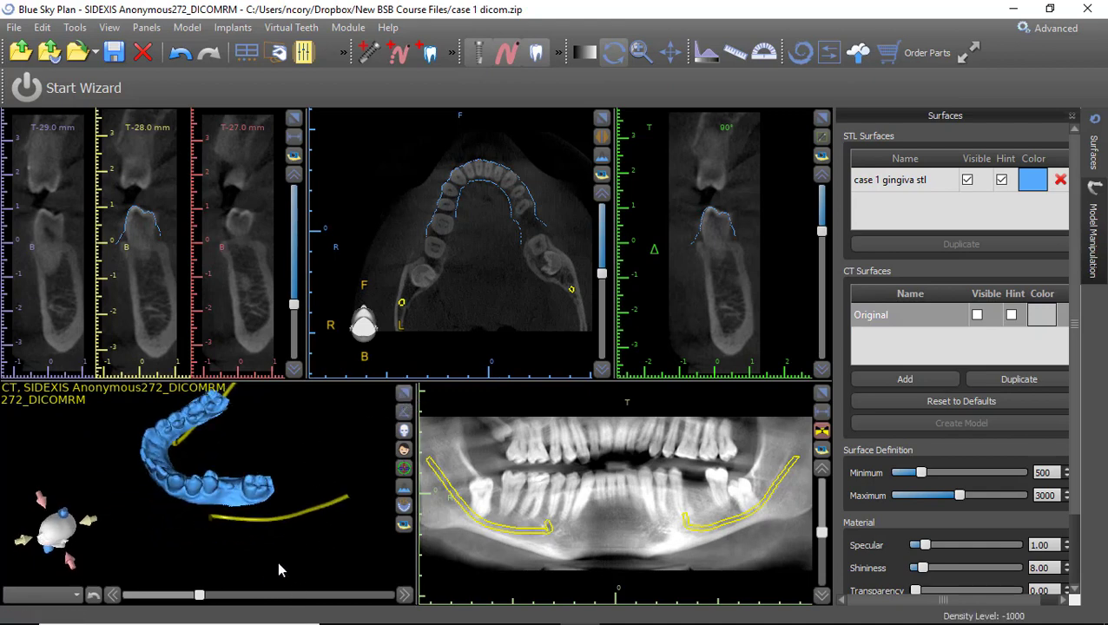
Add a virtual left mandibular first molar and drop it into the lower-left gap on the panoramic.
click(428, 54)
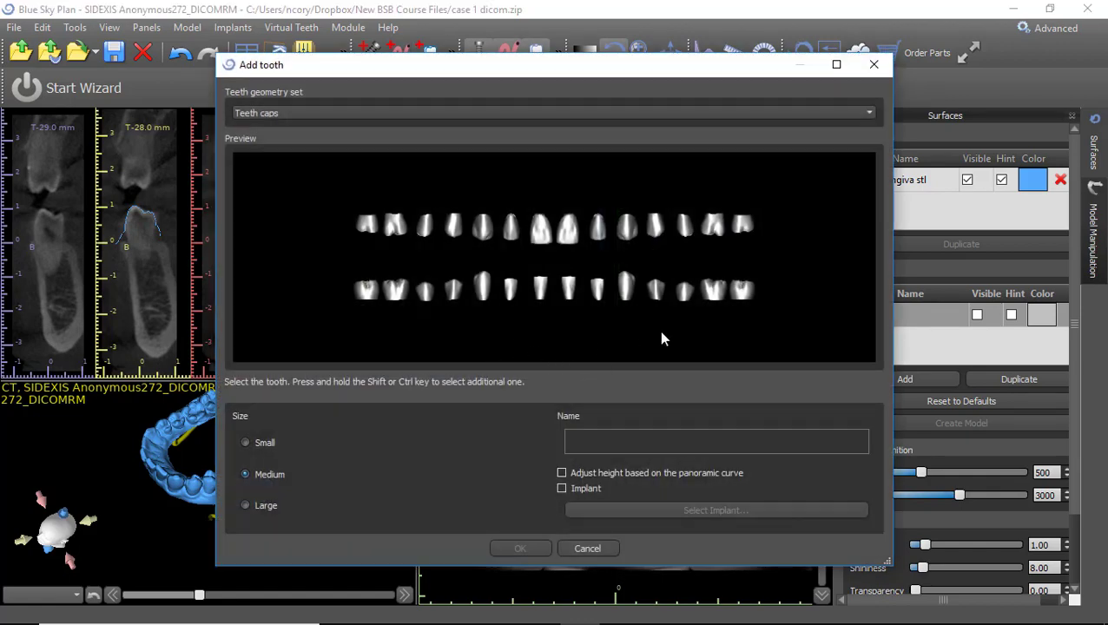
click(711, 292)
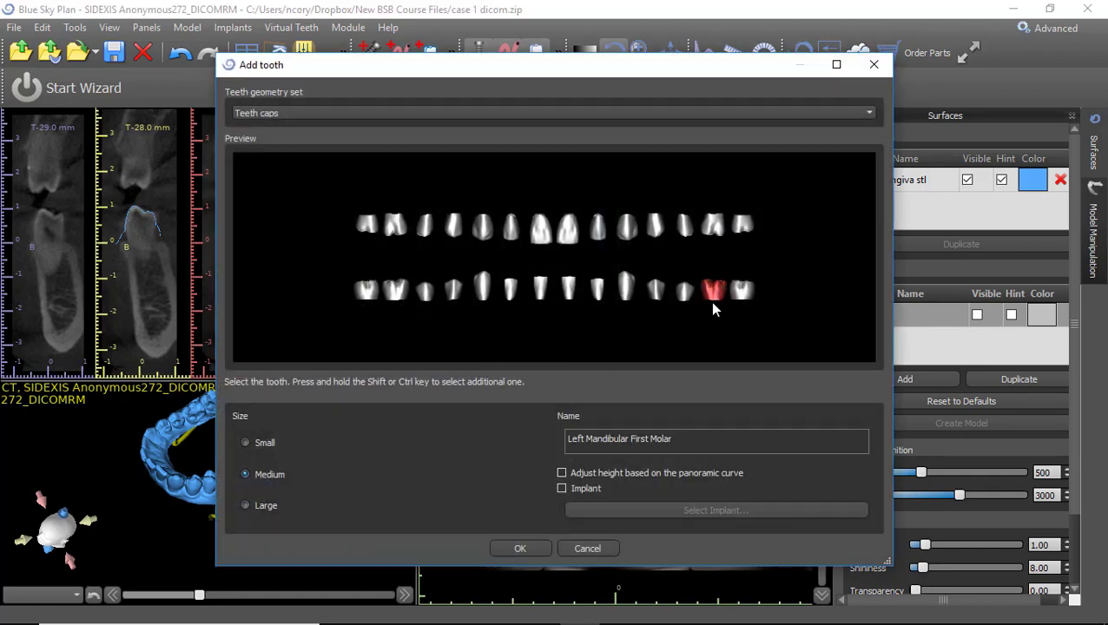
click(525, 550)
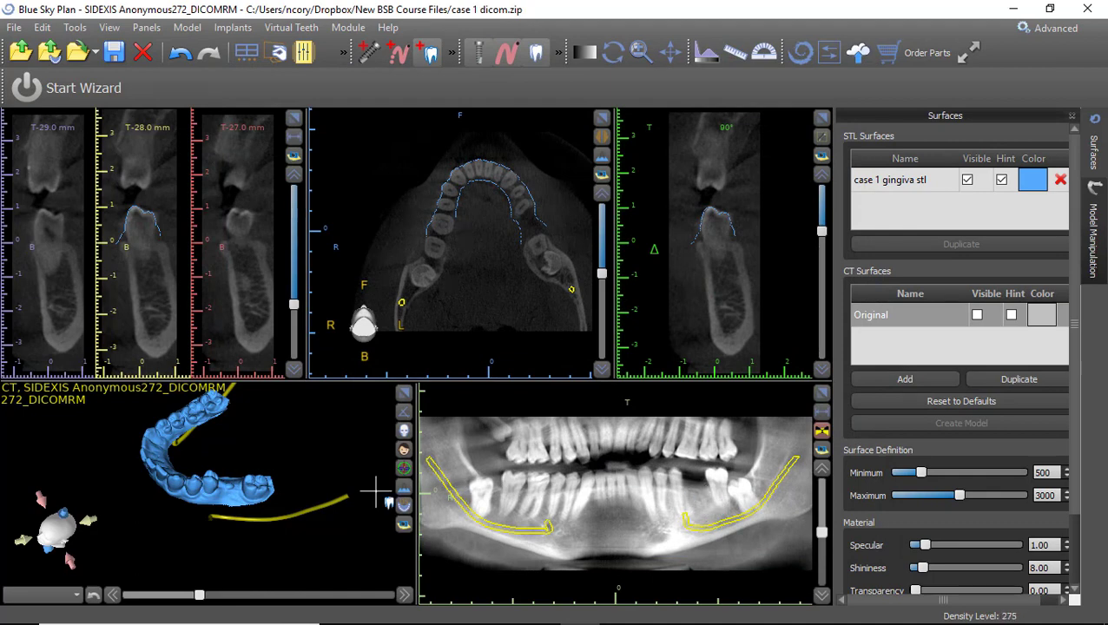
click(693, 476)
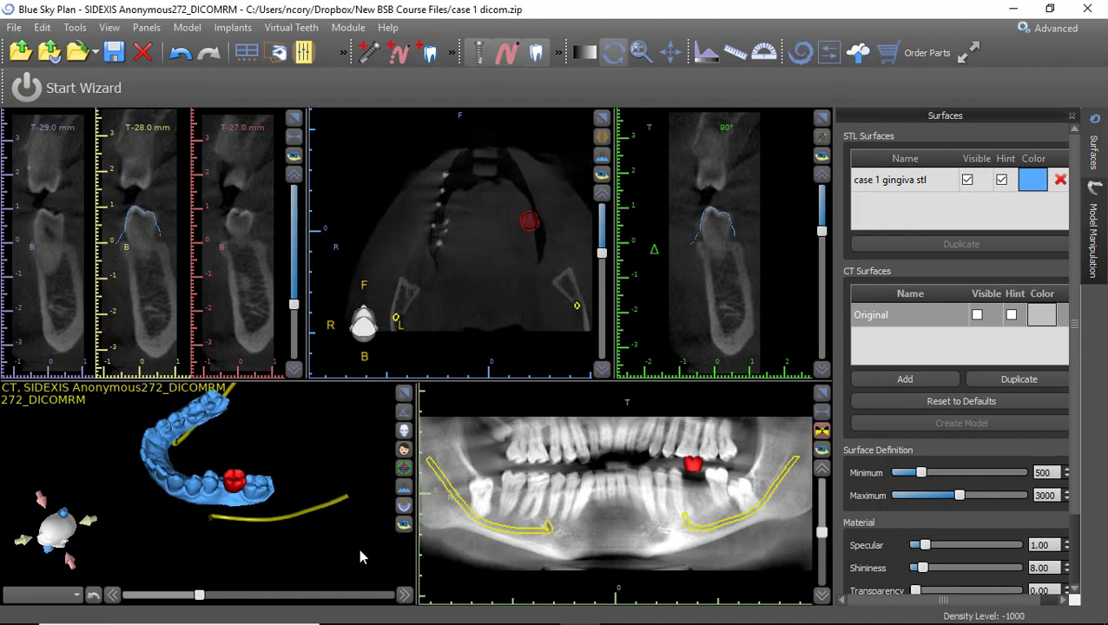
drag(358, 548, 385, 484)
Lower the virtual molar slightly and tilt it a little clockwise in the panoramic.
drag(695, 473, 697, 485)
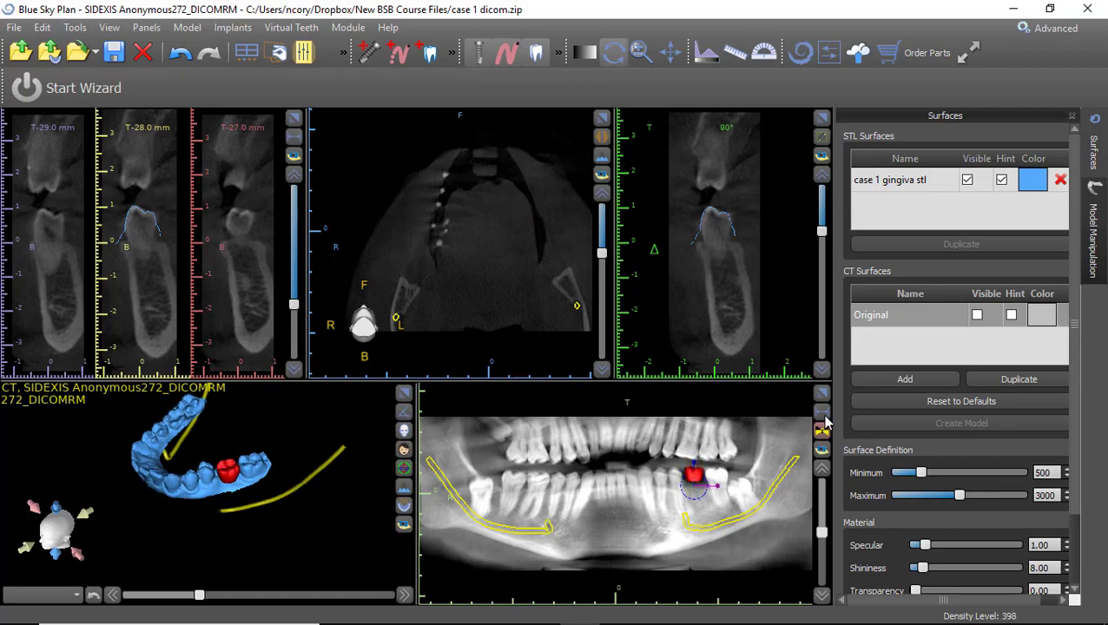
scroll(633, 471, up, 5)
middle_drag(632, 466, 420, 480)
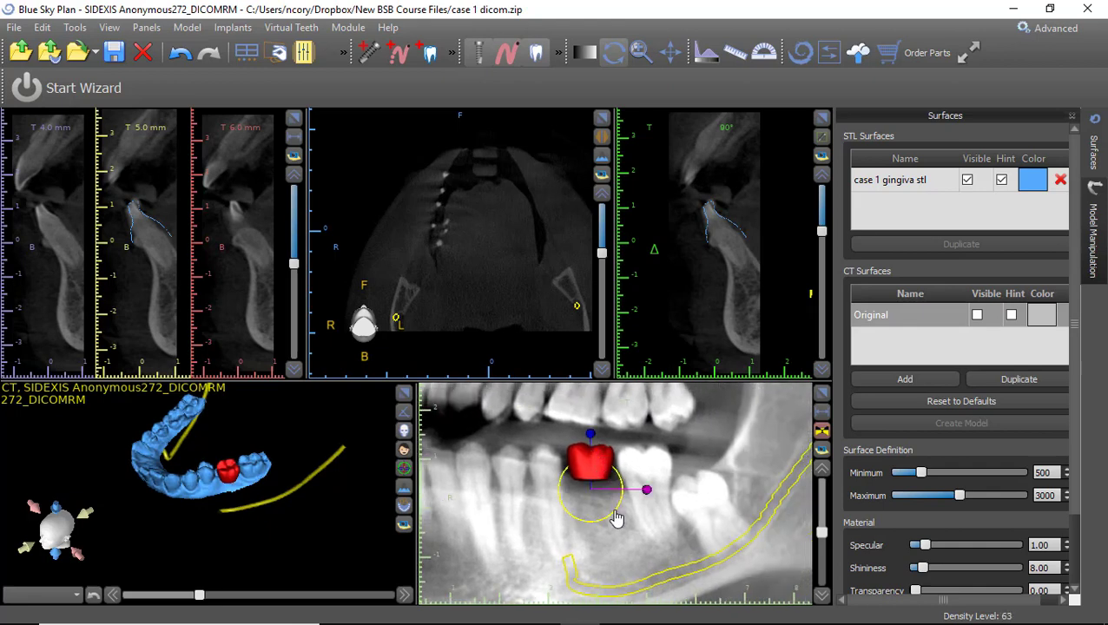
drag(616, 520, 620, 516)
drag(227, 558, 202, 533)
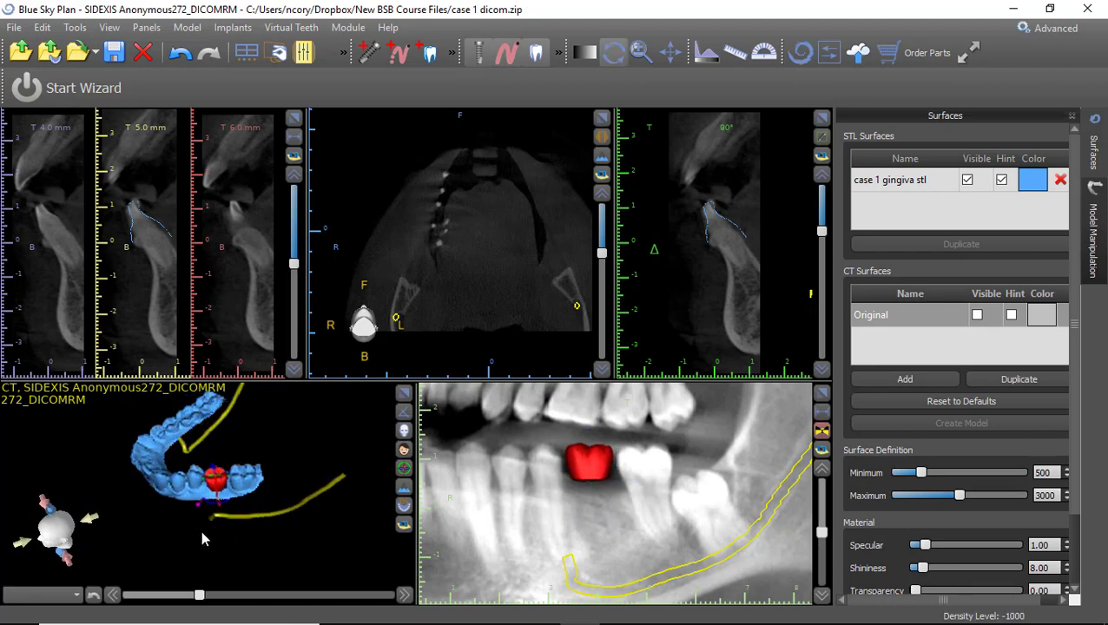
In the maximized 3D view, rotate and shift the red molar to line it up in the arch.
click(405, 395)
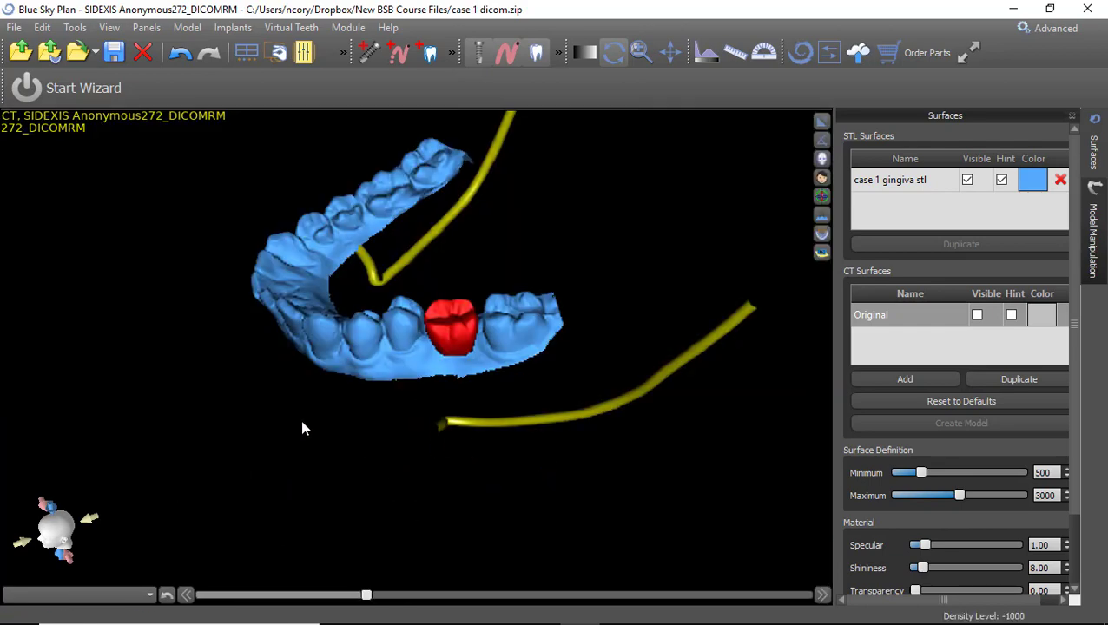
drag(303, 428, 453, 385)
click(457, 391)
mouse_move(444, 347)
mouse_down()
mouse_move(434, 364)
mouse_move(450, 338)
mouse_up()
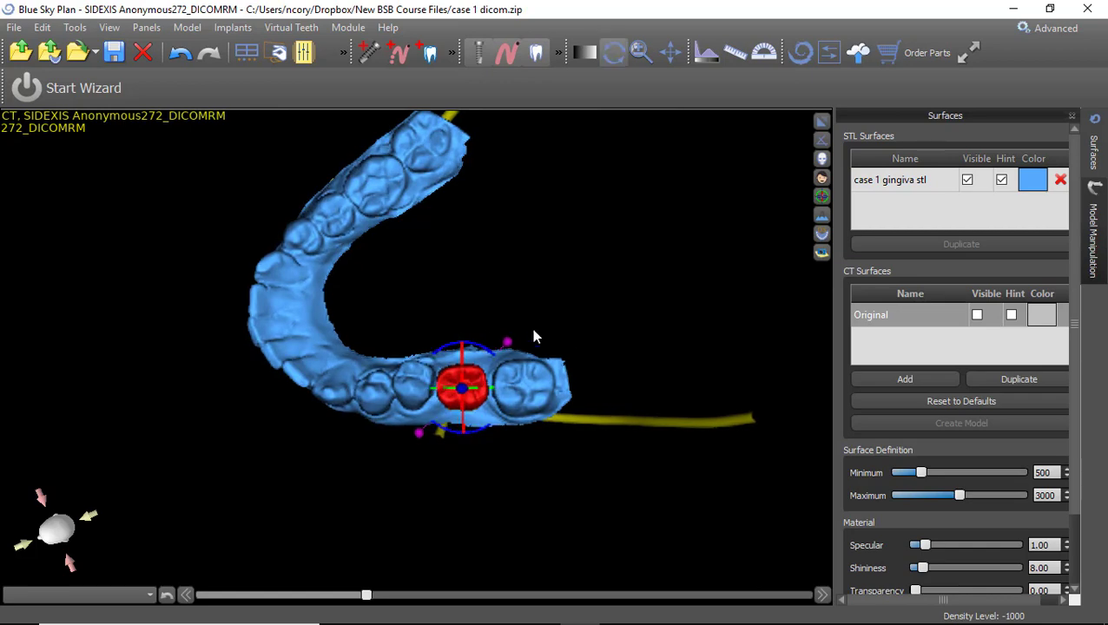
scroll(545, 254, up, 3)
scroll(452, 230, up, 2)
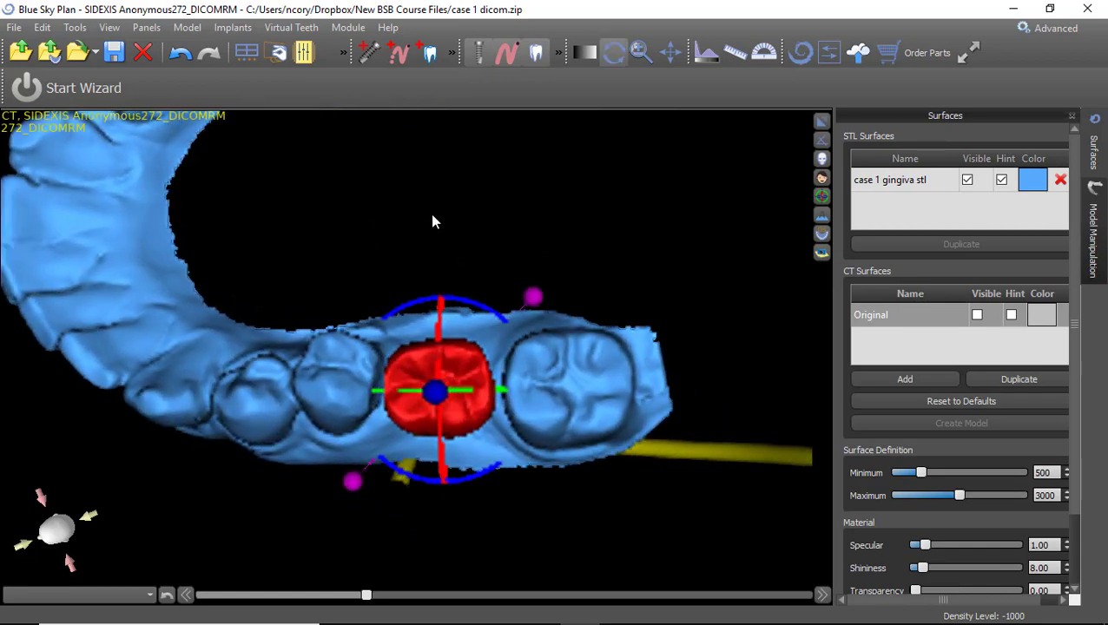
middle_drag(432, 215, 406, 205)
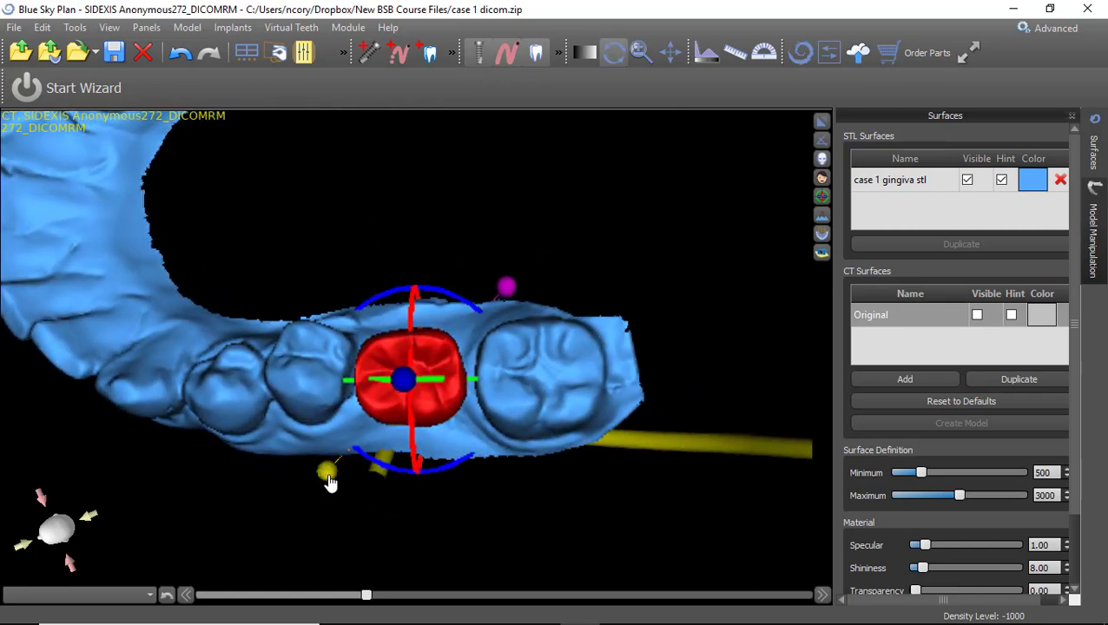
drag(329, 480, 320, 497)
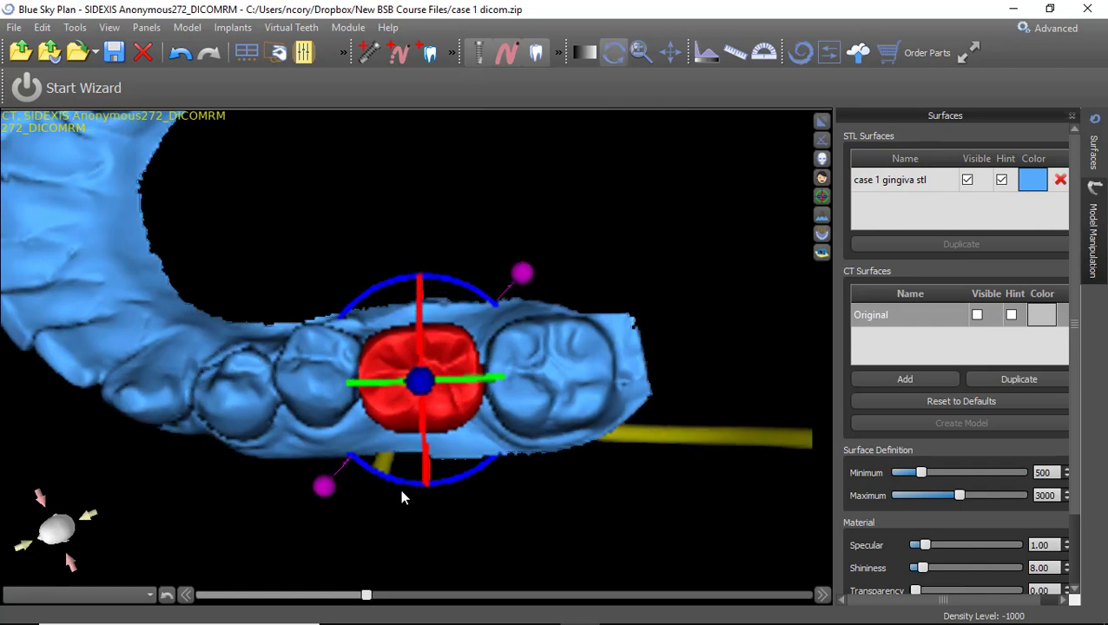
drag(397, 347, 402, 348)
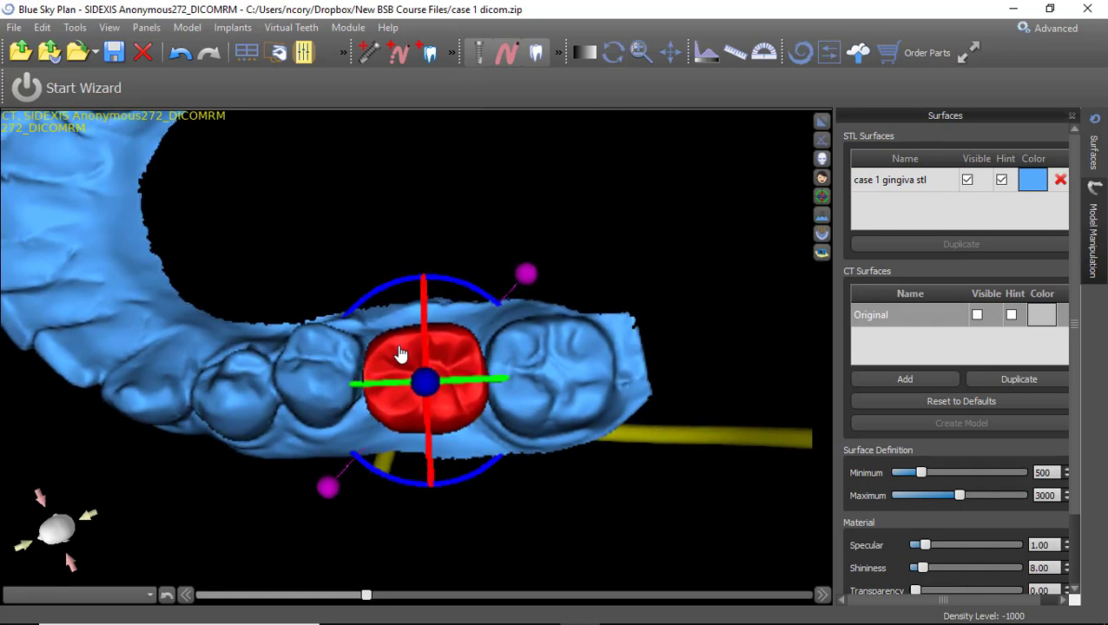
drag(327, 487, 322, 492)
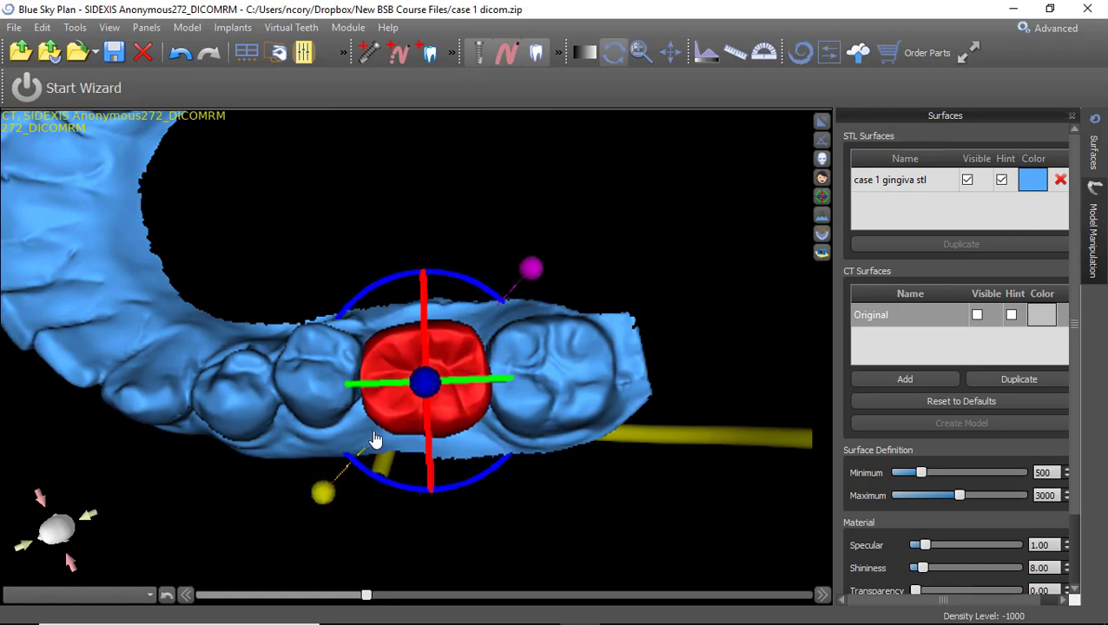
drag(391, 413, 391, 413)
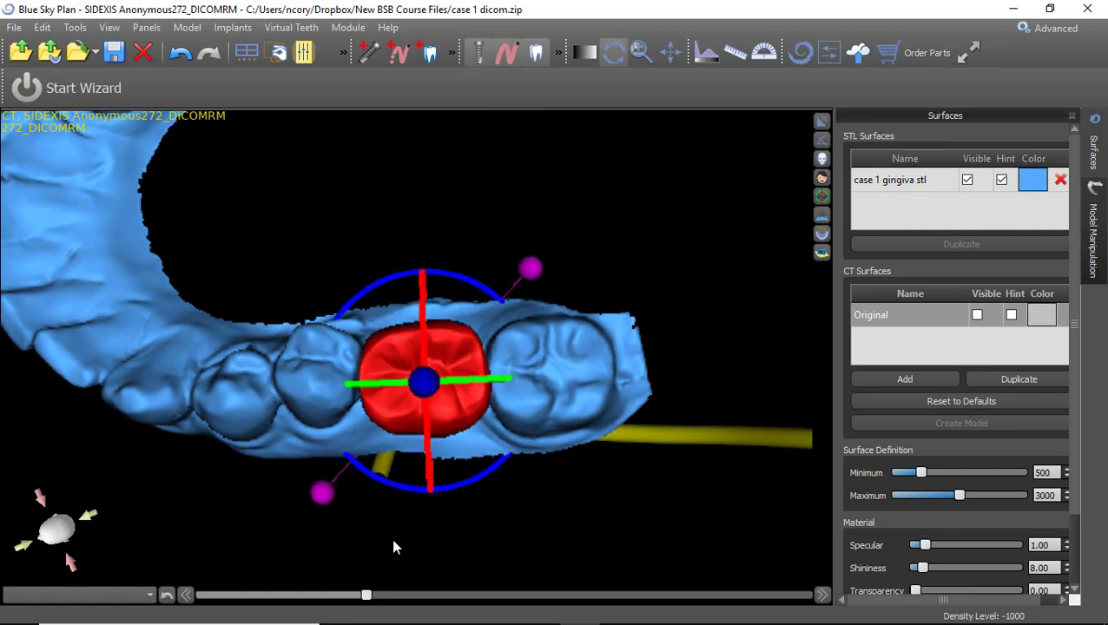
From a side view, tilt the red molar to fit between the neighbouring teeth.
drag(300, 469, 451, 340)
click(304, 297)
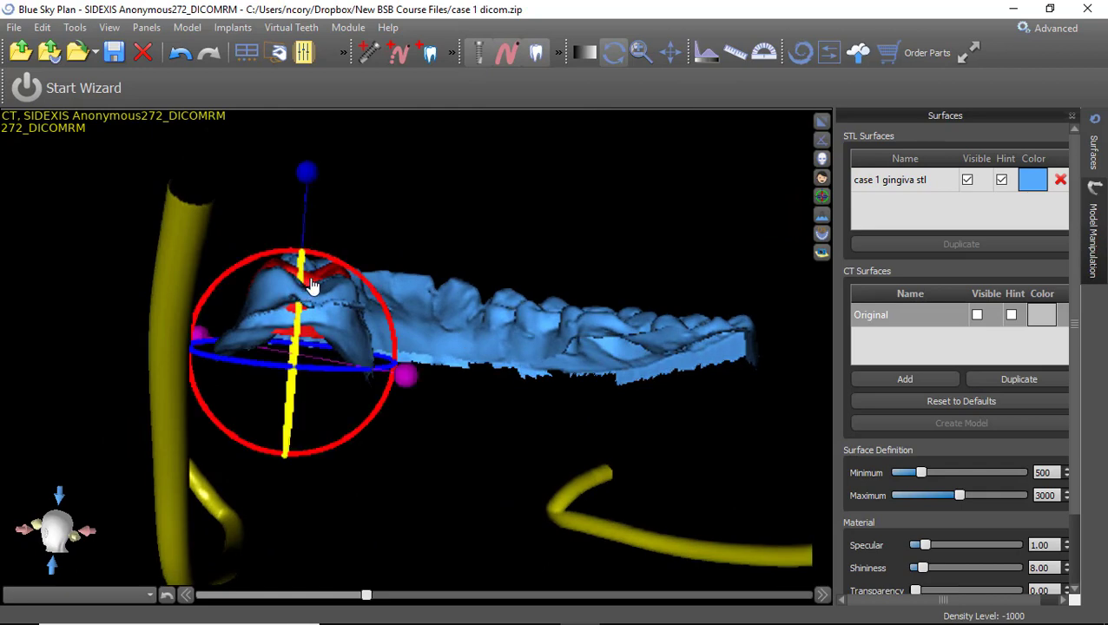
drag(311, 280, 374, 448)
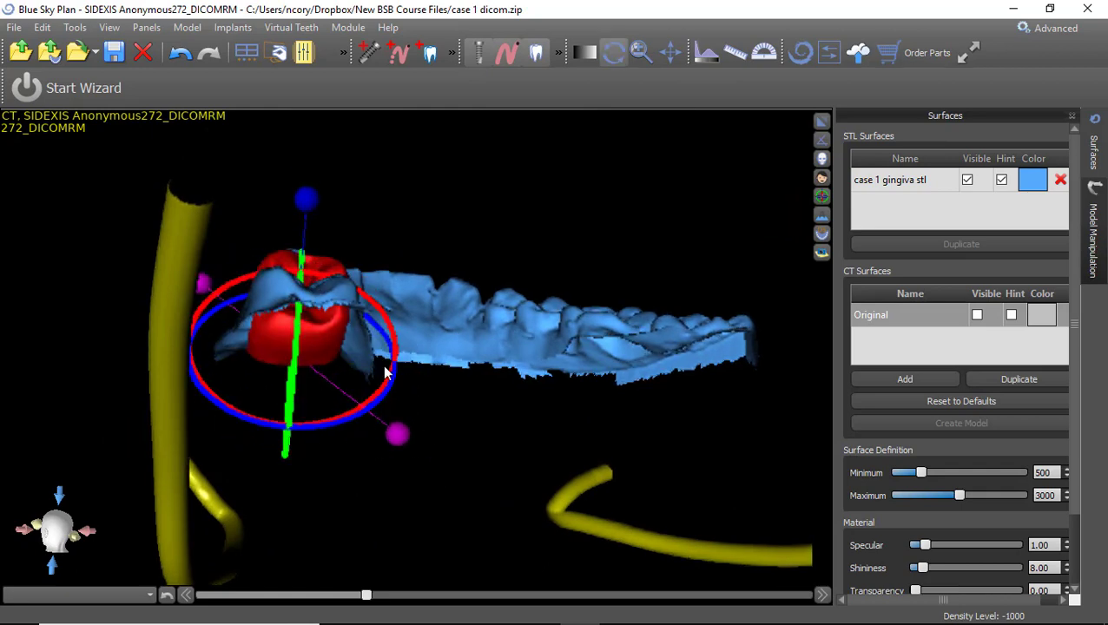
Undo the last two tooth adjustments and shift the red molar slightly down and left.
click(181, 56)
click(181, 56)
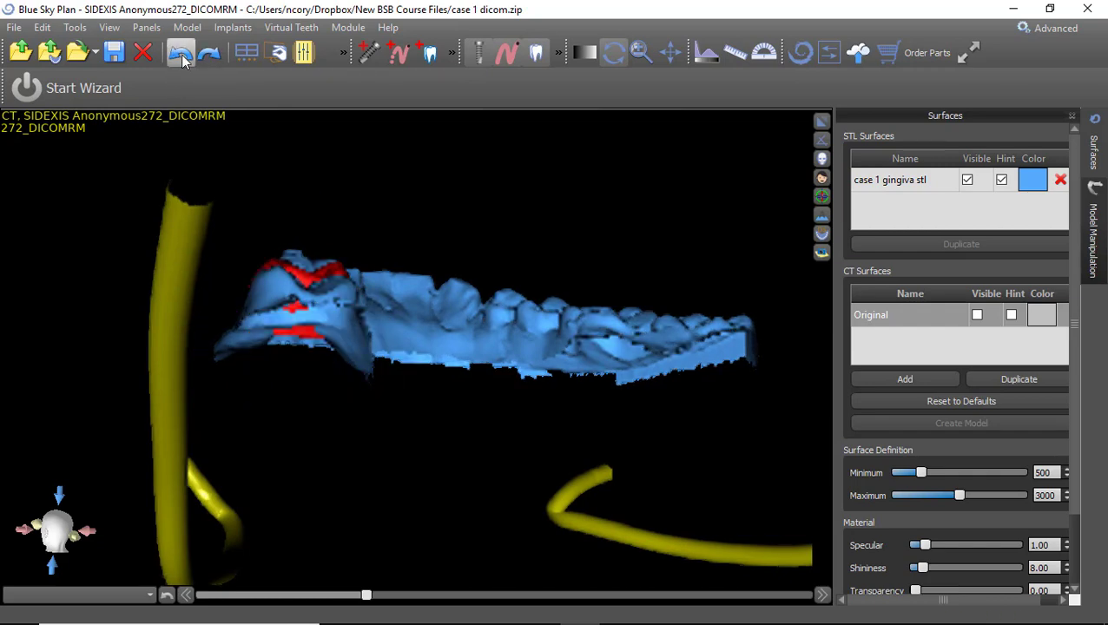
drag(316, 421, 297, 449)
click(324, 316)
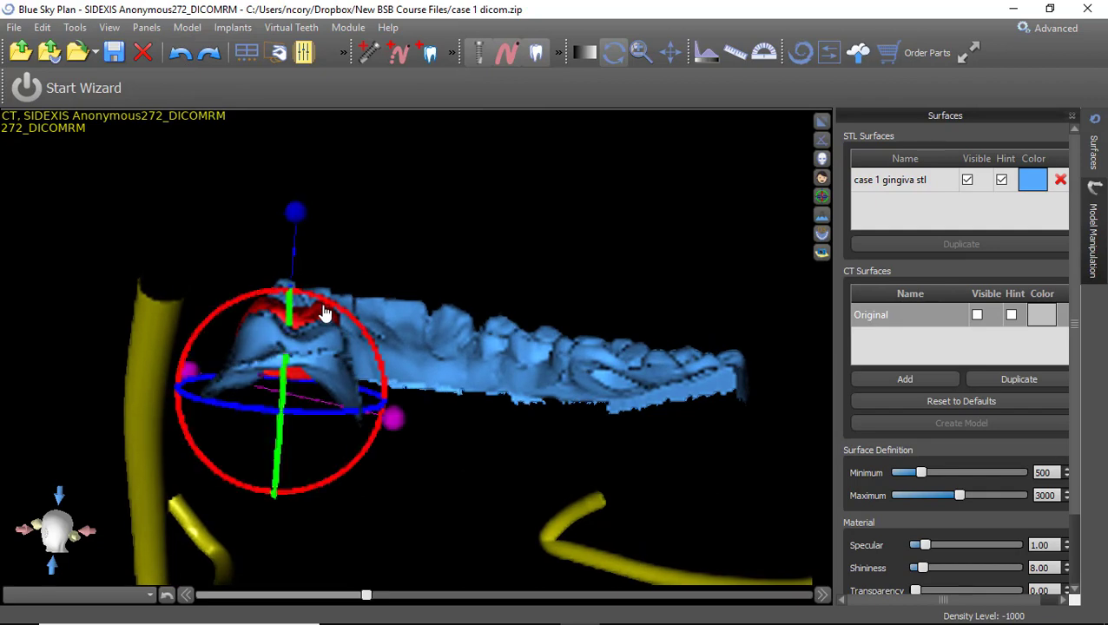
drag(324, 318, 323, 319)
Tilt the red molar slightly and nudge it into its final position from a top view.
drag(434, 254, 408, 187)
click(318, 313)
drag(334, 311, 344, 315)
drag(111, 307, 450, 573)
click(613, 53)
click(491, 472)
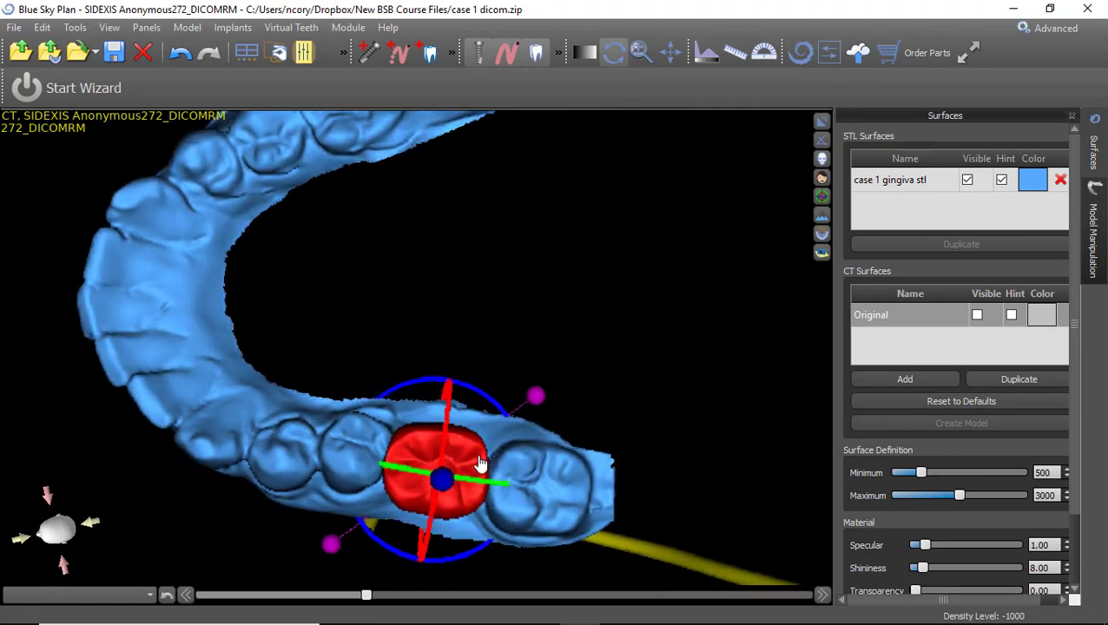
drag(471, 457, 472, 459)
Lock the red molar crown so it cannot move.
drag(692, 469, 393, 483)
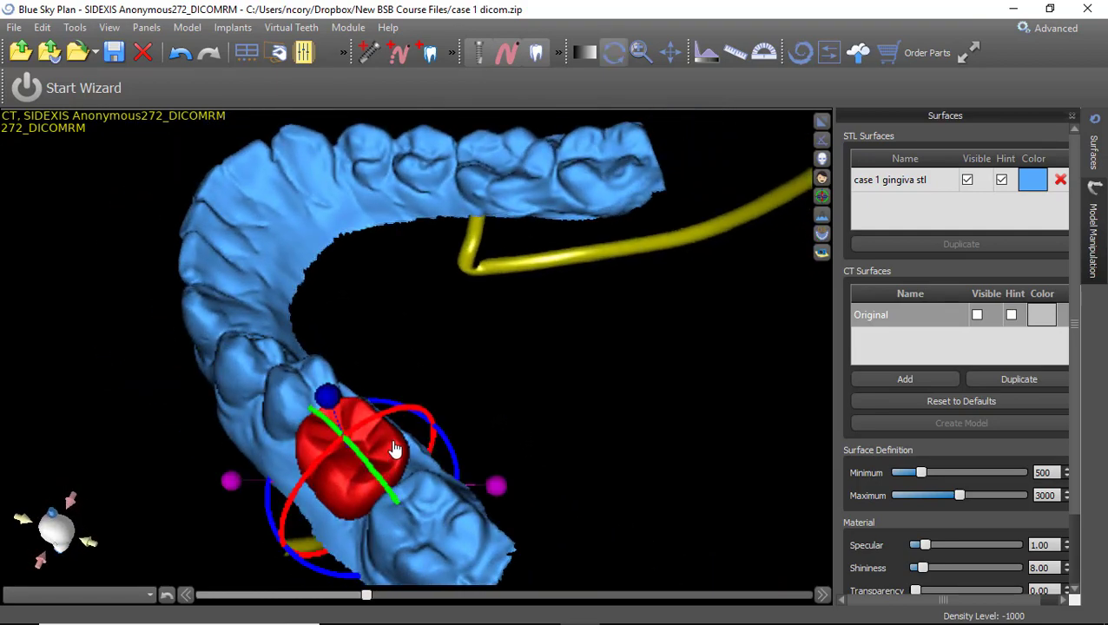
right_click(395, 445)
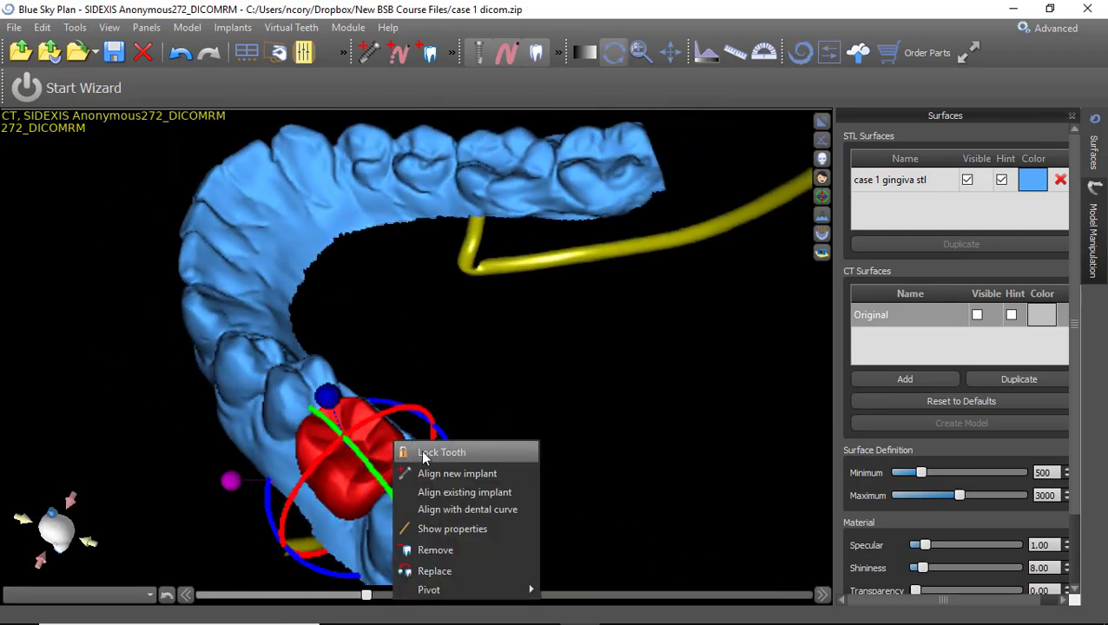
click(422, 453)
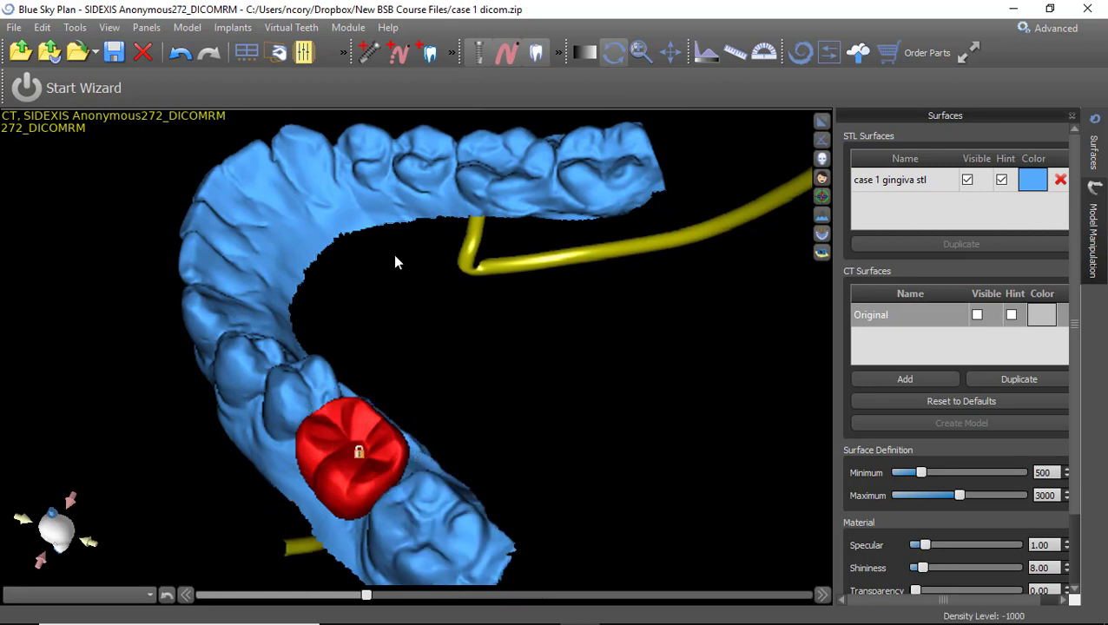
Restore the four-pane layout and zoom out the panoramic view to show the full jaw.
drag(511, 301, 574, 271)
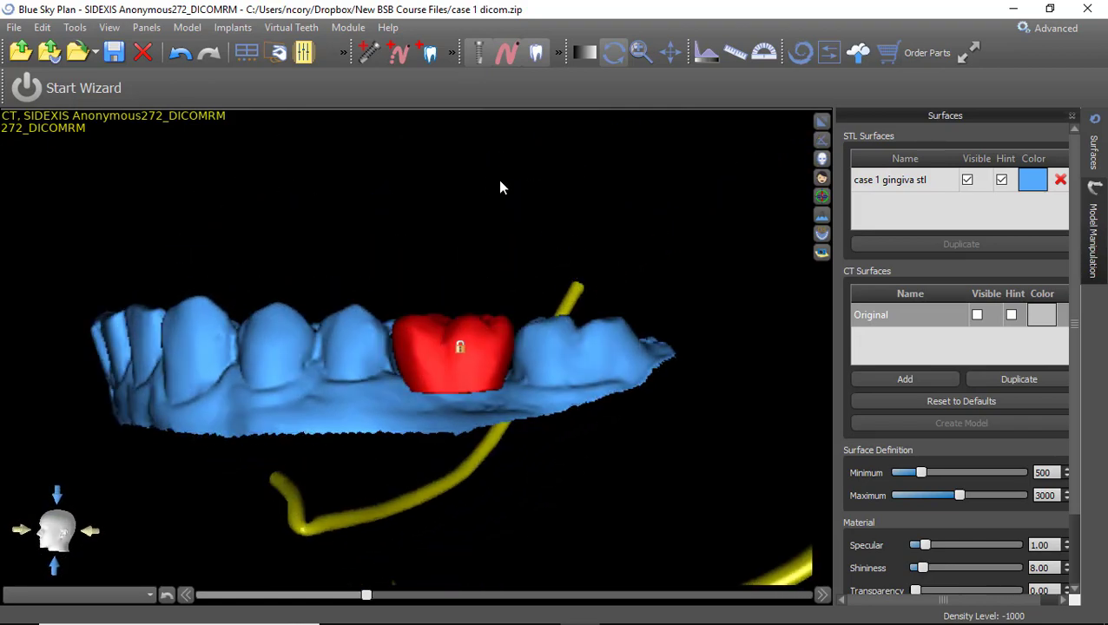
scroll(598, 141, down, 3)
click(821, 123)
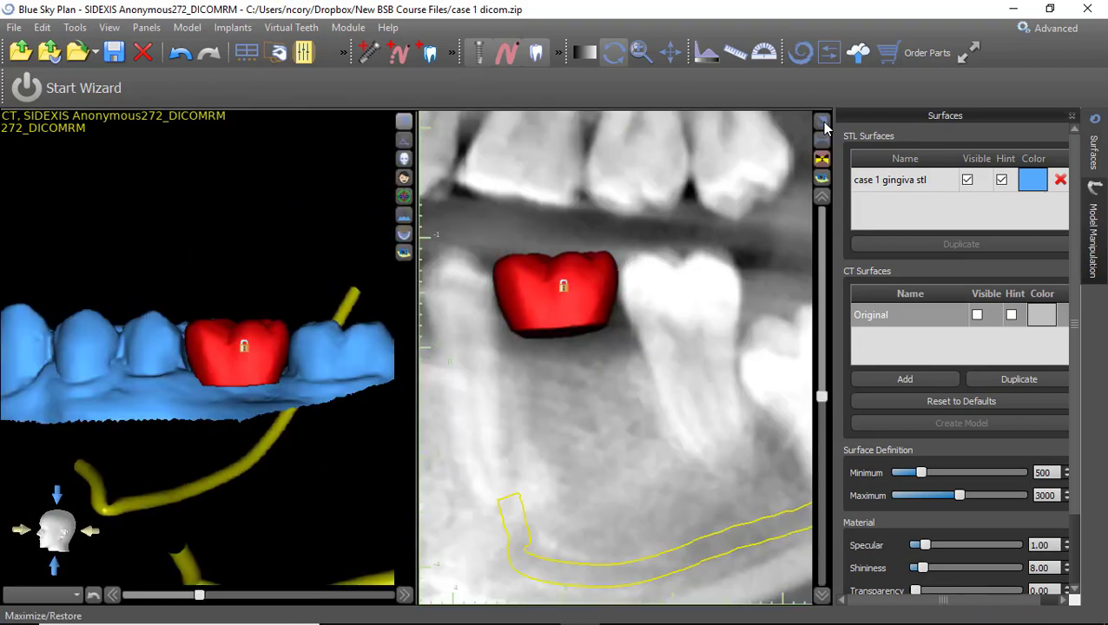
scroll(521, 482, down, 5)
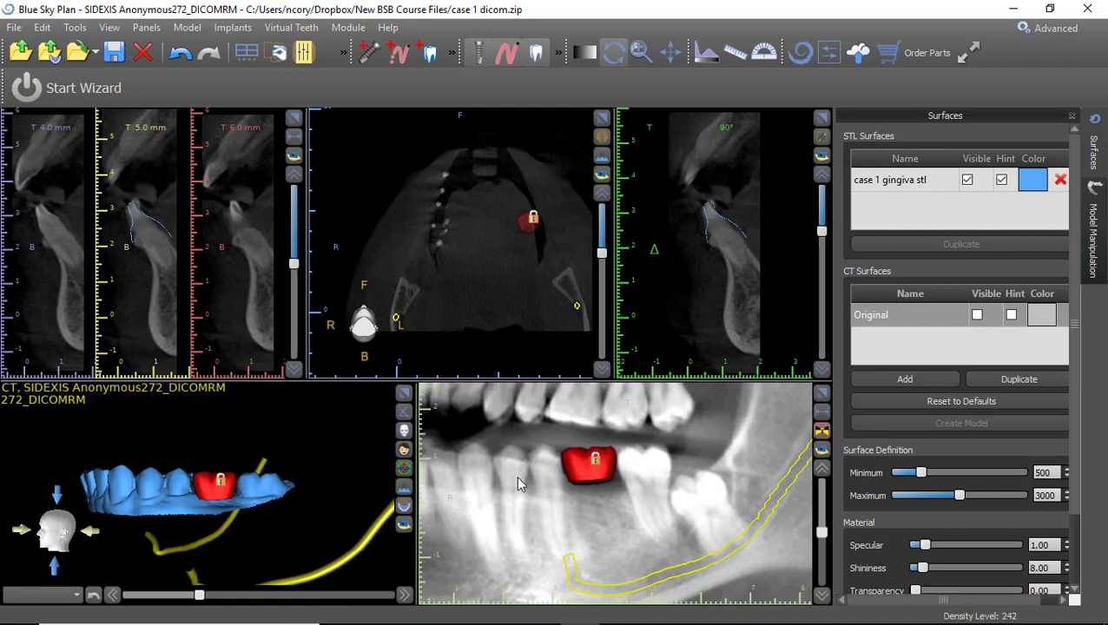
scroll(556, 501, down, 2)
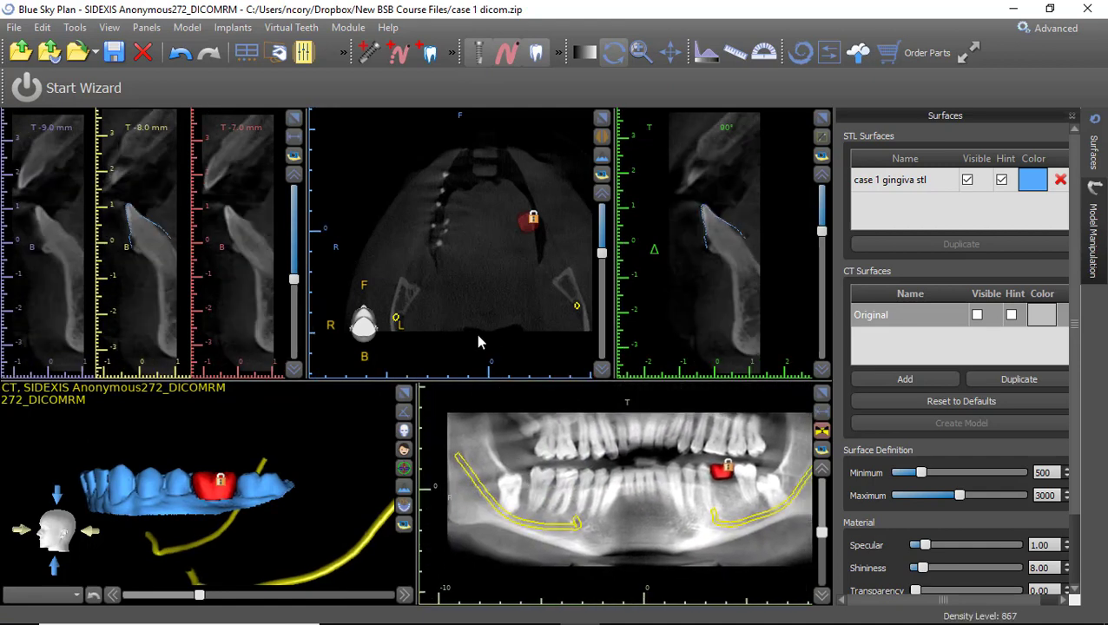
click(367, 55)
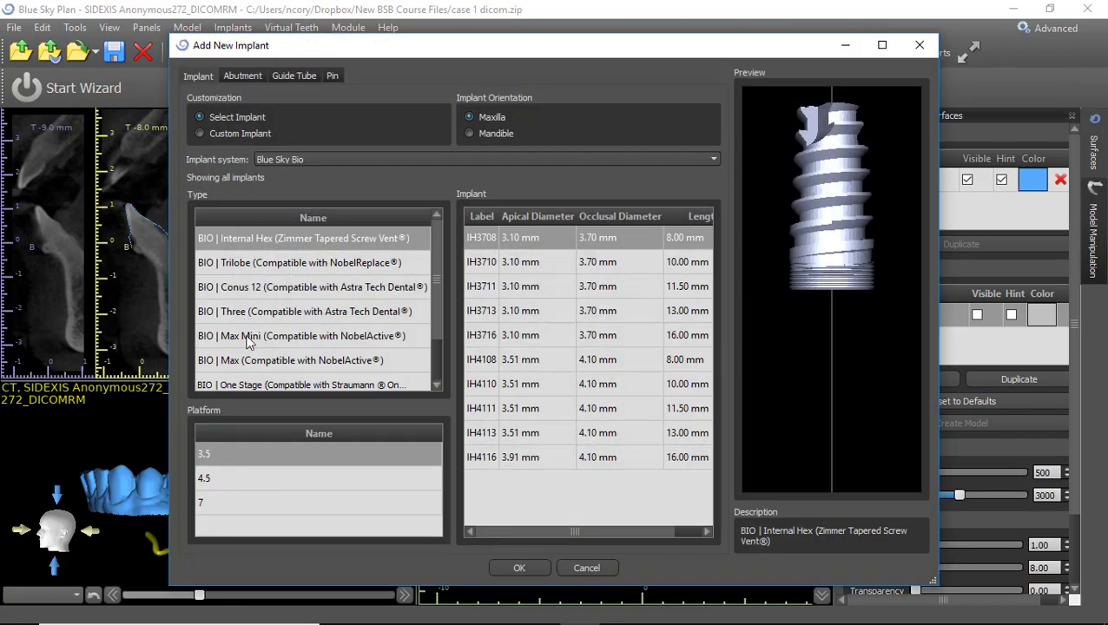
Choose a BIO | Max implant, platform 5, size IJH5010, oriented for the mandible.
click(251, 361)
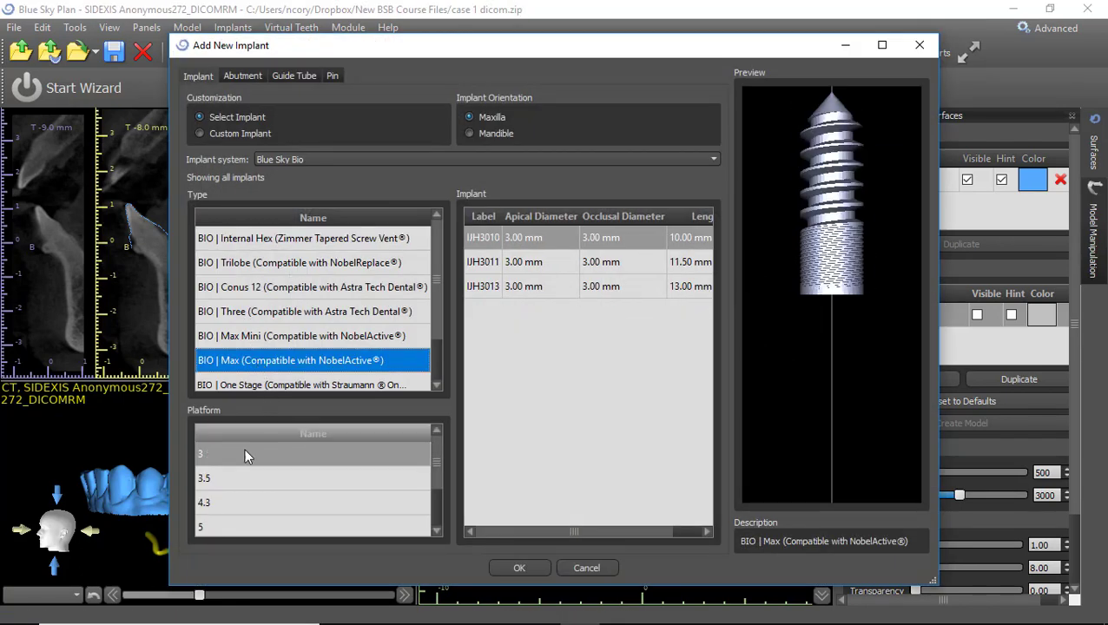
click(236, 524)
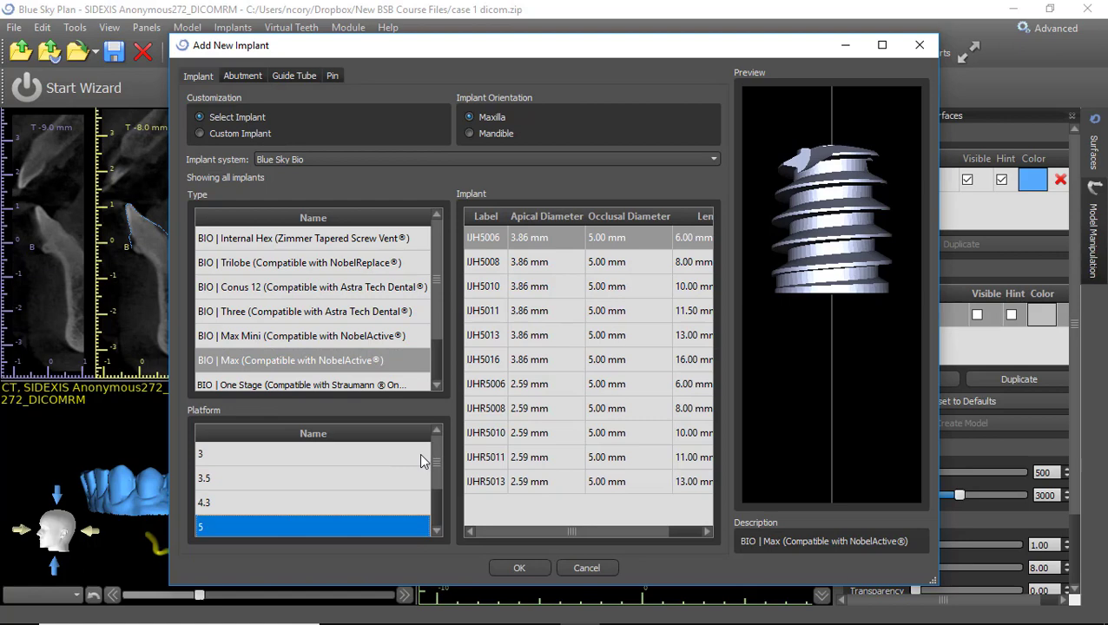
click(483, 286)
click(469, 134)
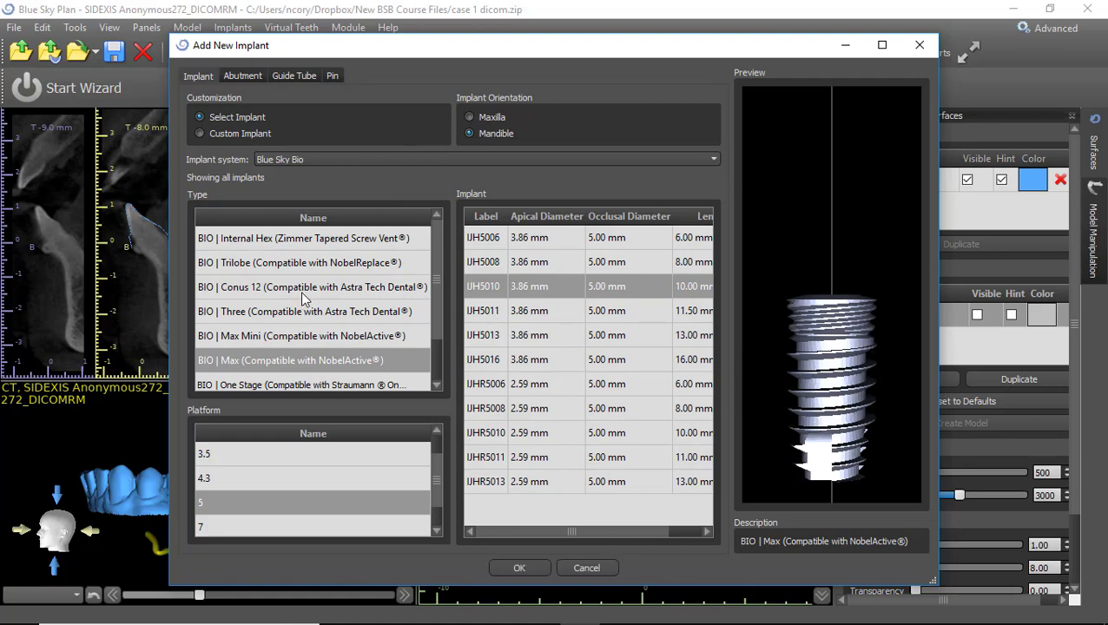
Keep Blue Sky Bio as the implant system and go to the abutment settings.
click(347, 159)
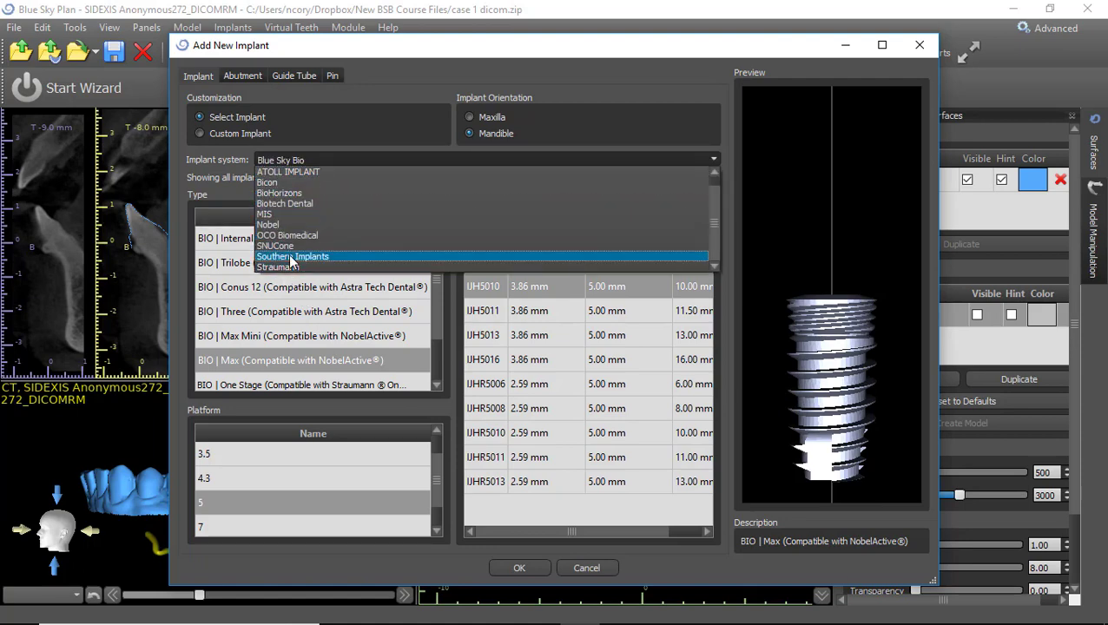
click(341, 415)
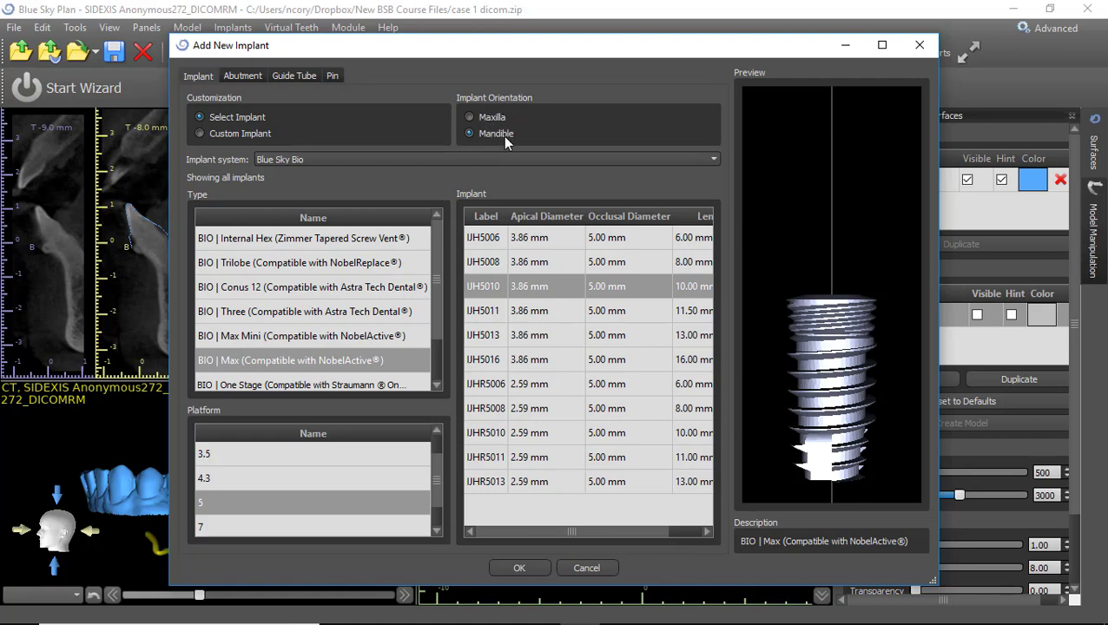
click(244, 76)
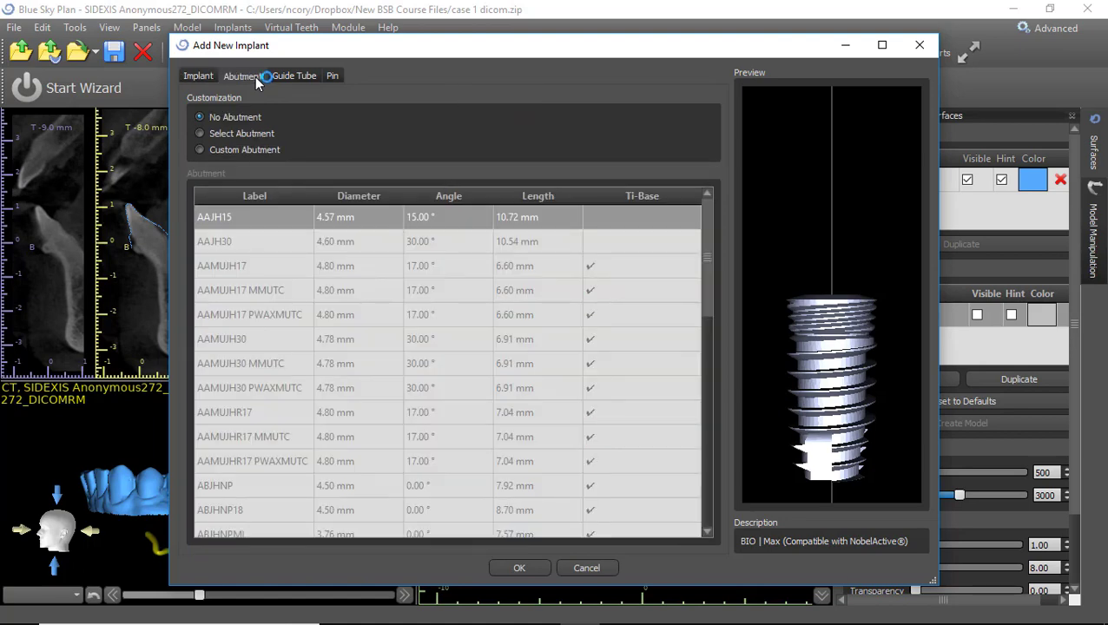
Preview several stock abutments, from AAMUJH17 PWAXMUTC through ABJHNP18.
click(235, 134)
click(278, 314)
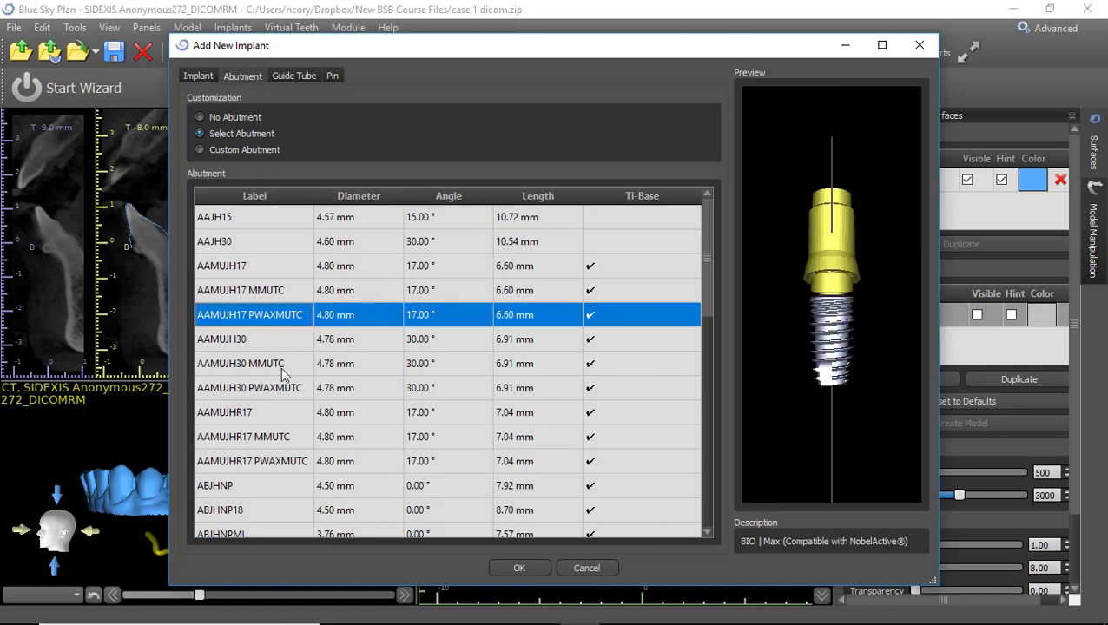
click(285, 363)
click(289, 417)
click(287, 463)
click(288, 488)
click(283, 514)
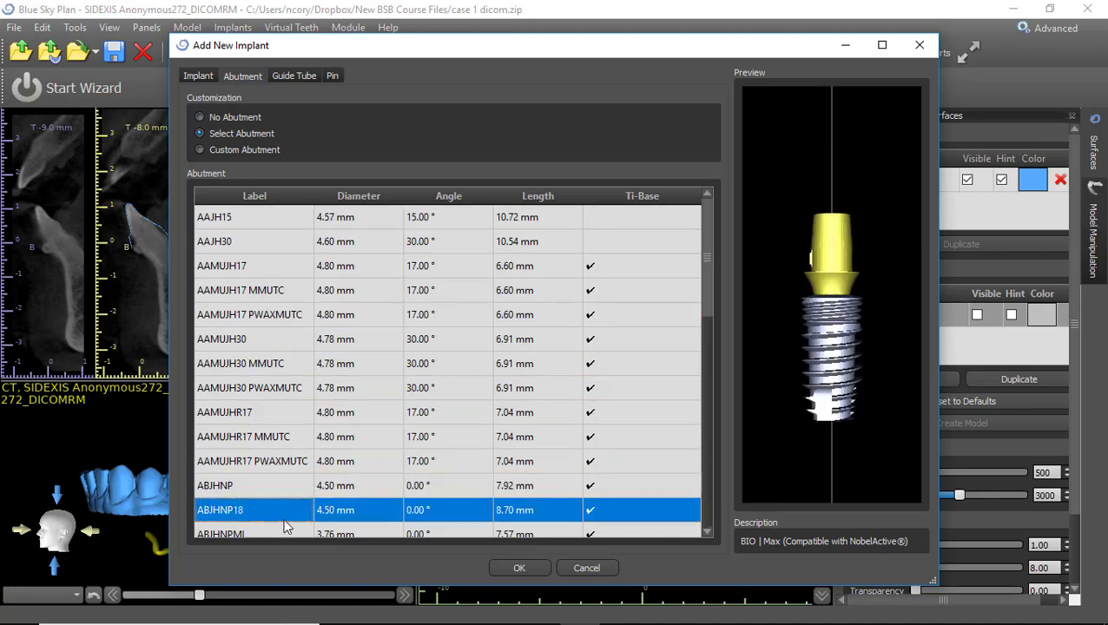
Switch to a custom abutment with 20 mm length and confirm it.
click(222, 151)
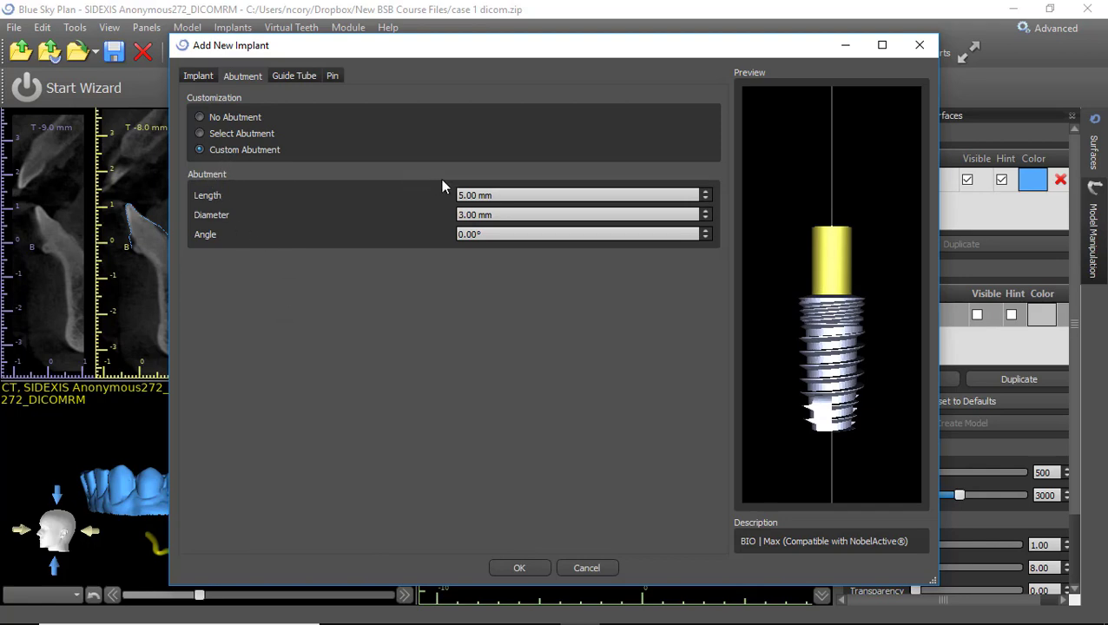
drag(418, 197, 375, 209)
text(20)
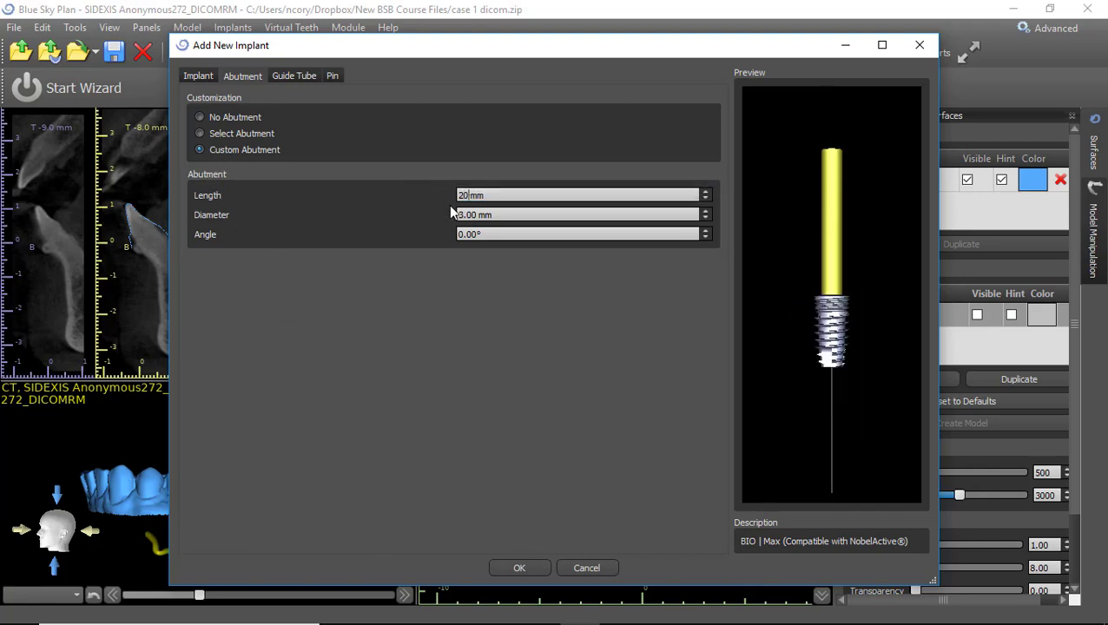
click(519, 568)
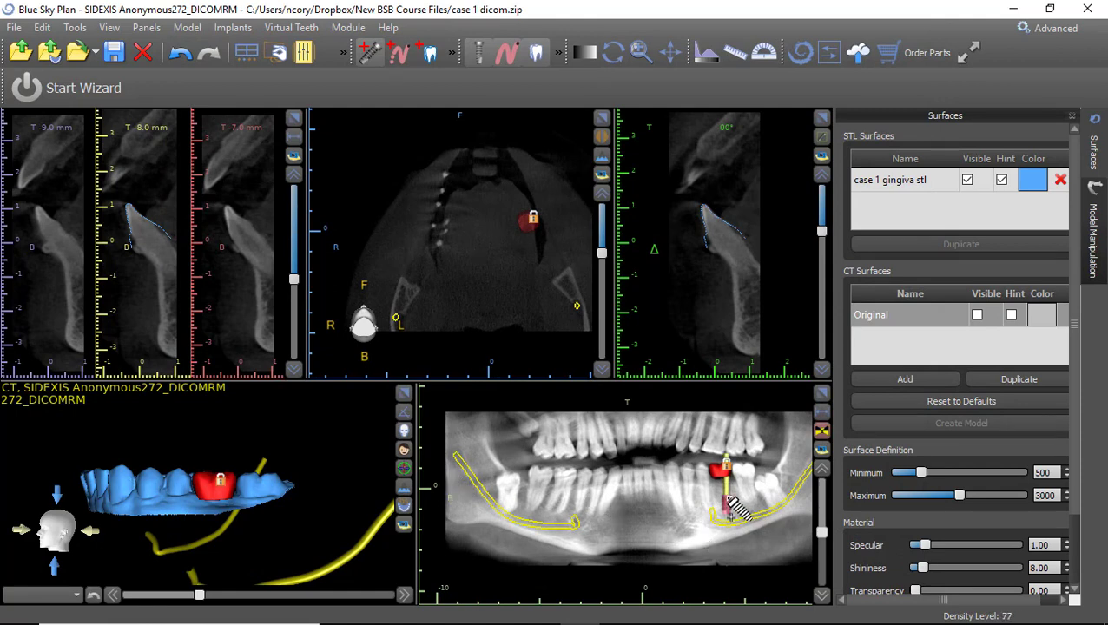
Place the implant under the lower left molar crown and tilt it into line.
click(728, 508)
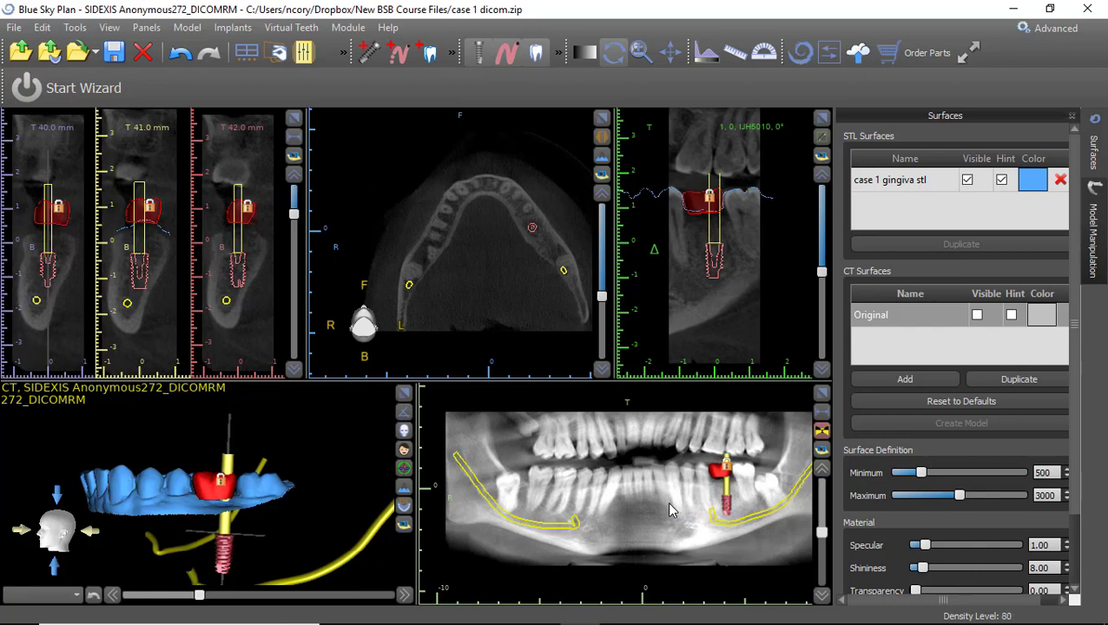
click(736, 512)
drag(740, 509, 730, 504)
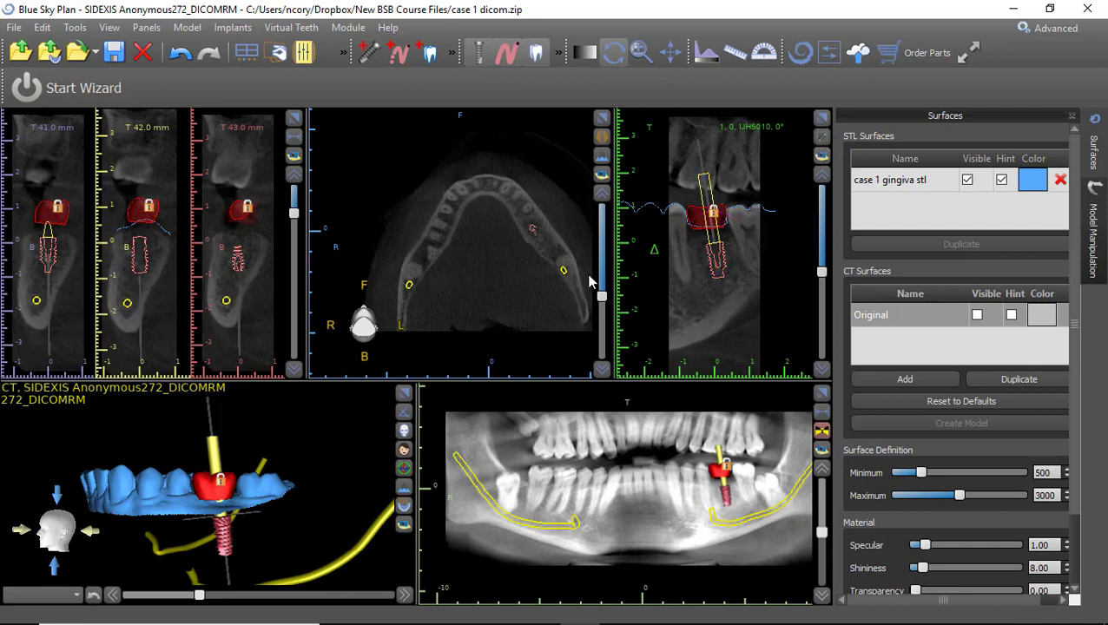
Show the panoramic arch curve and reshape its right end.
click(562, 65)
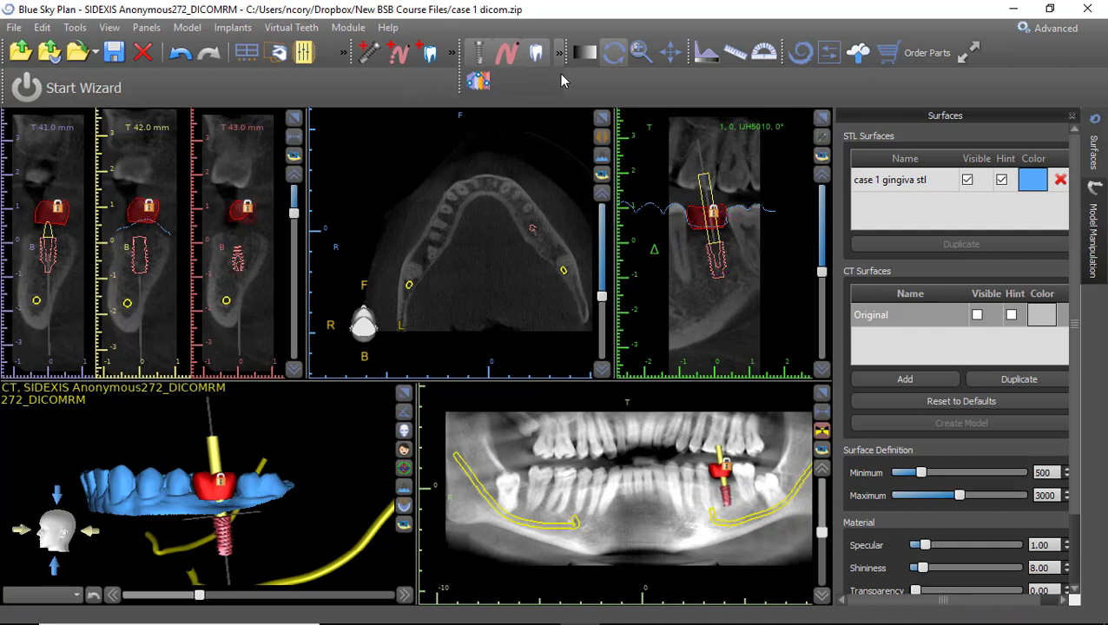
click(478, 81)
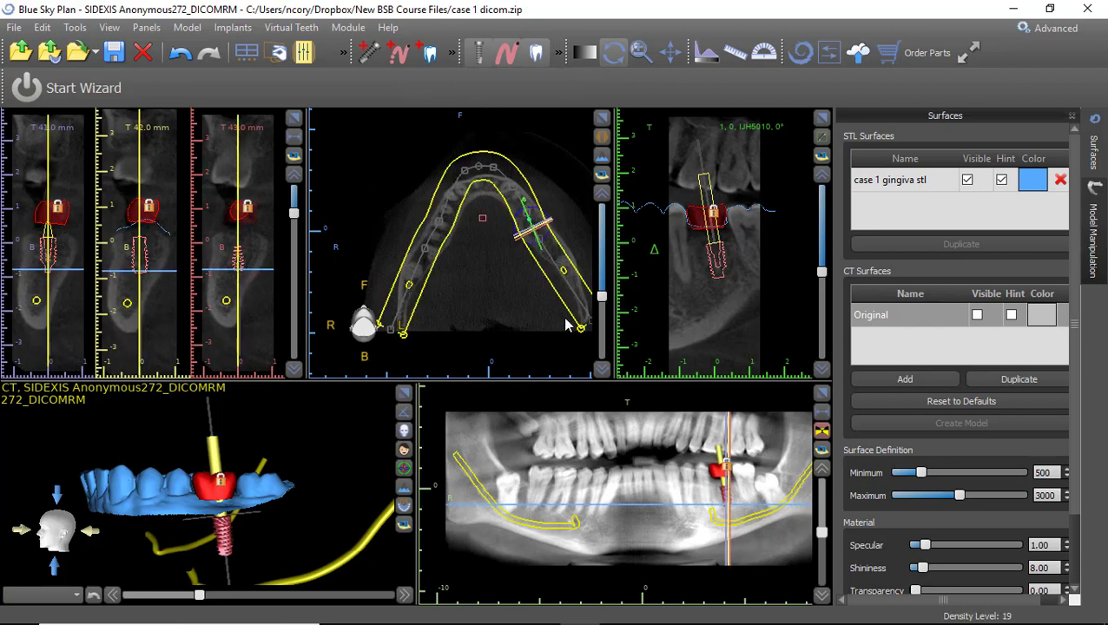
drag(580, 334, 571, 343)
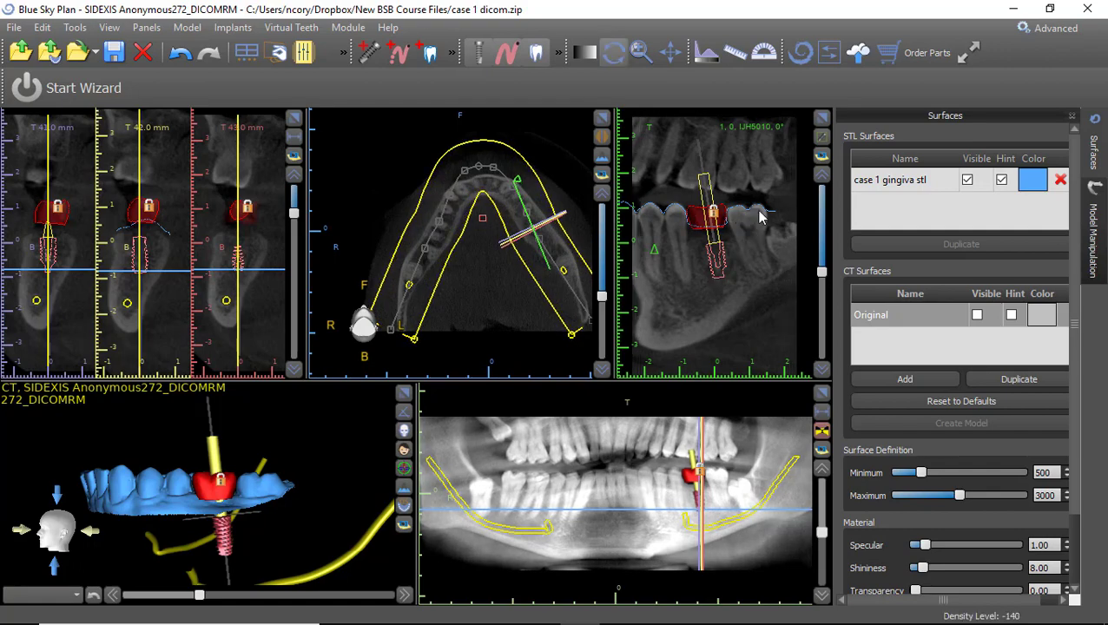
Enlarge the cross-section view and rotate the implant toward vertical.
click(821, 117)
scroll(548, 434, up, 4)
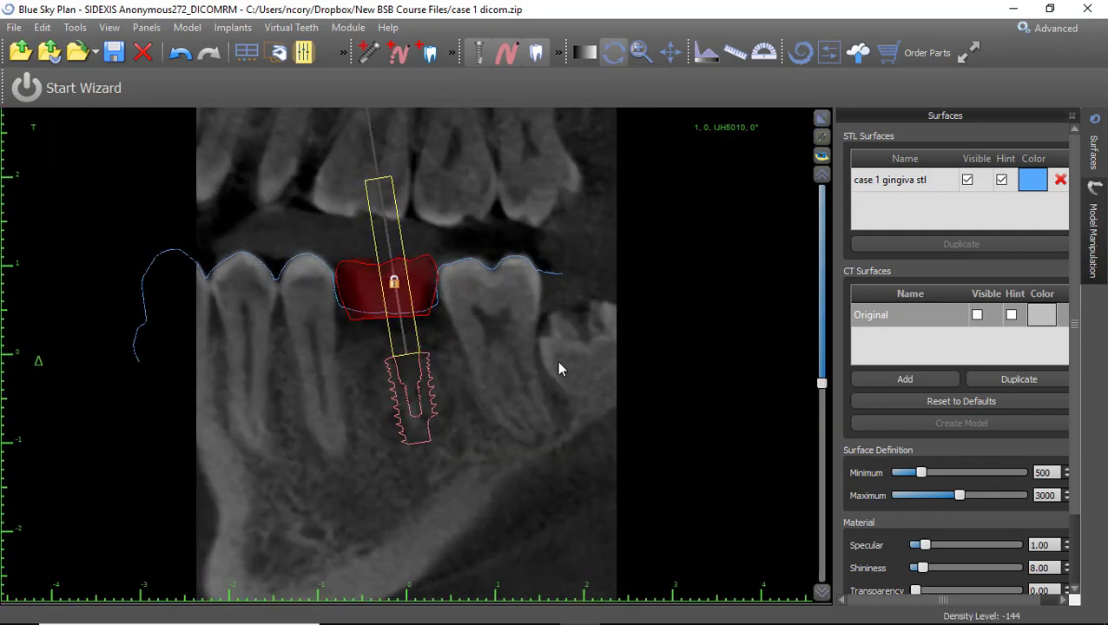
mouse_move(500, 406)
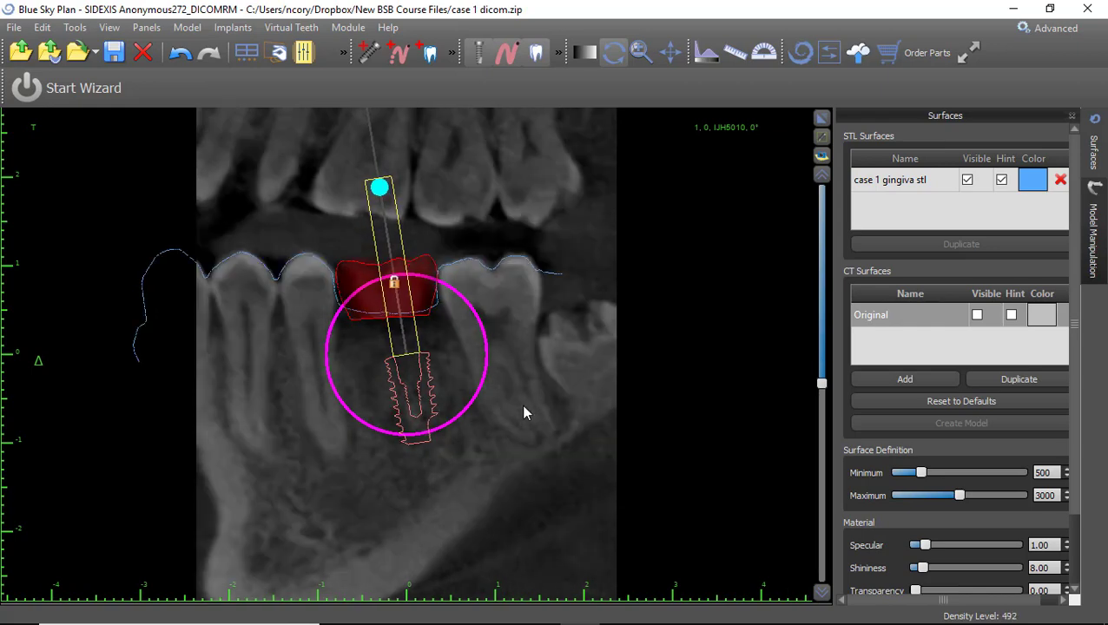
drag(466, 410, 405, 393)
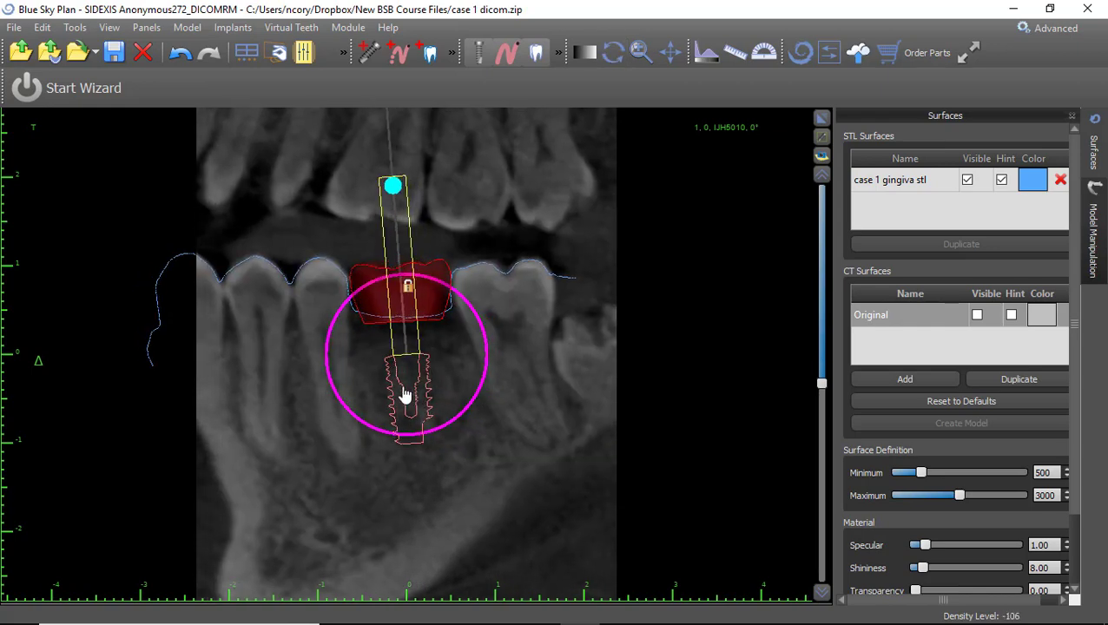
Nudge the implant sideways and tilt its axis slightly while rotating the slice angle.
scroll(548, 406, up, 17)
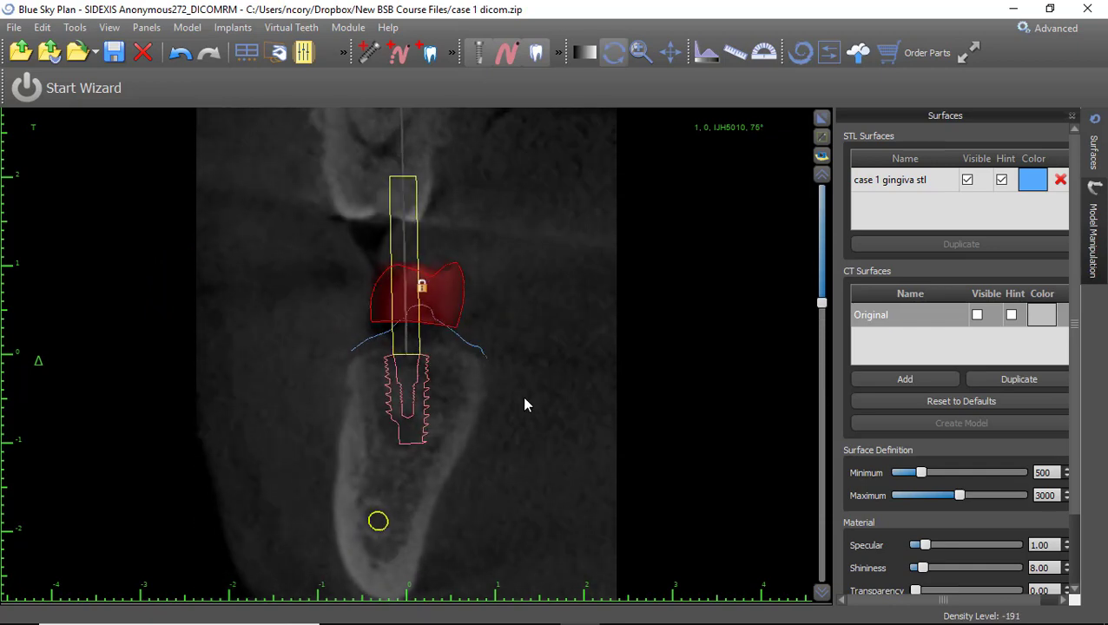
scroll(524, 405, up, 2)
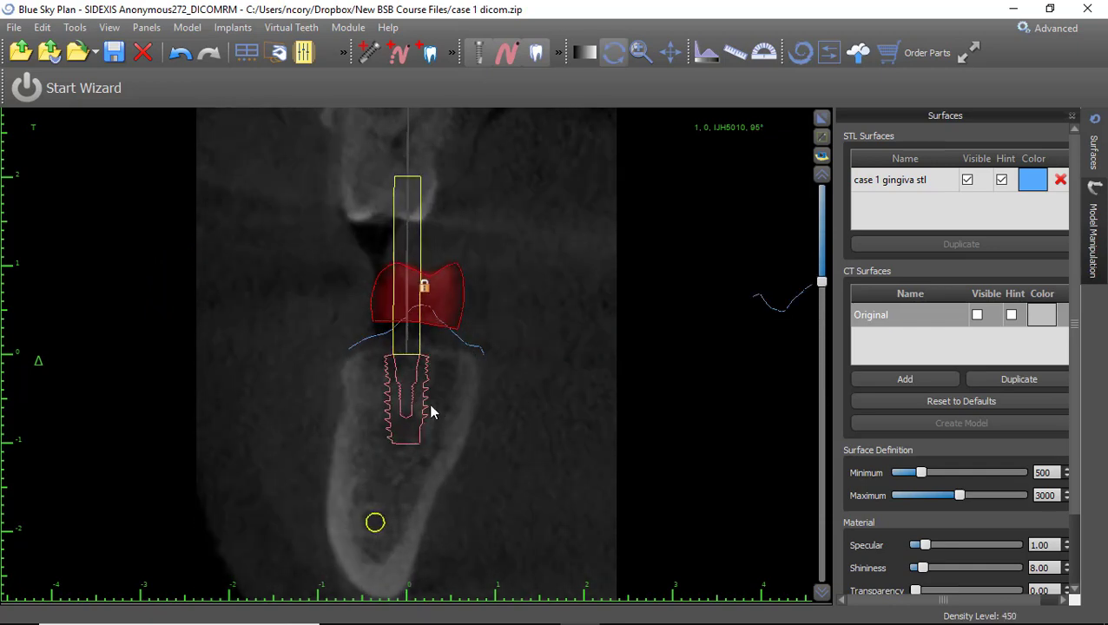
mouse_move(417, 404)
drag(417, 404, 482, 401)
scroll(634, 418, up, 12)
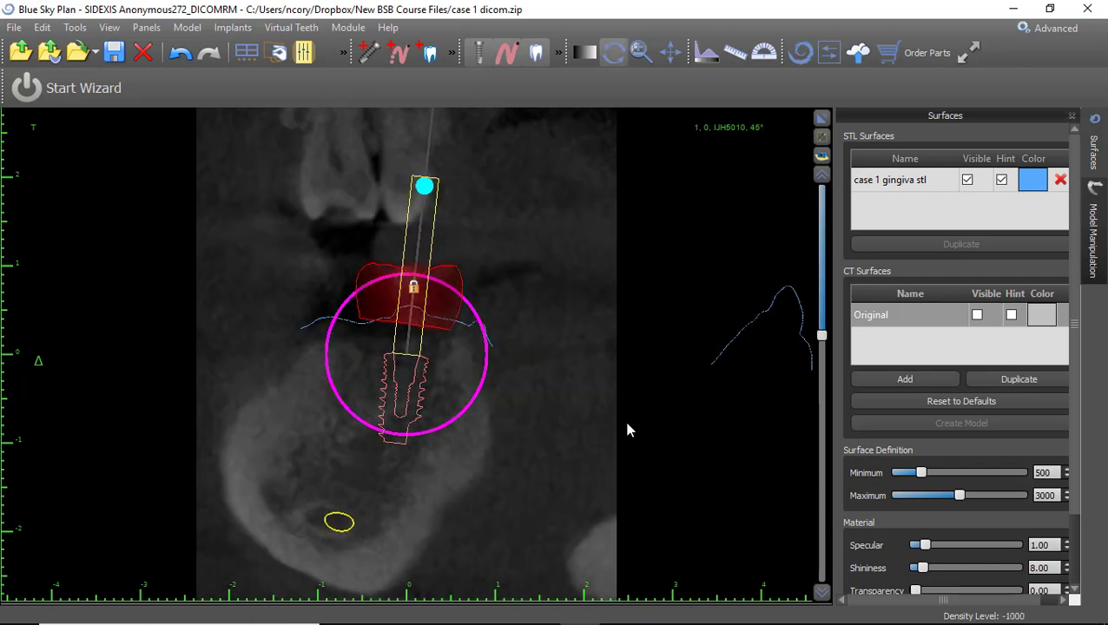
scroll(630, 413, up, 8)
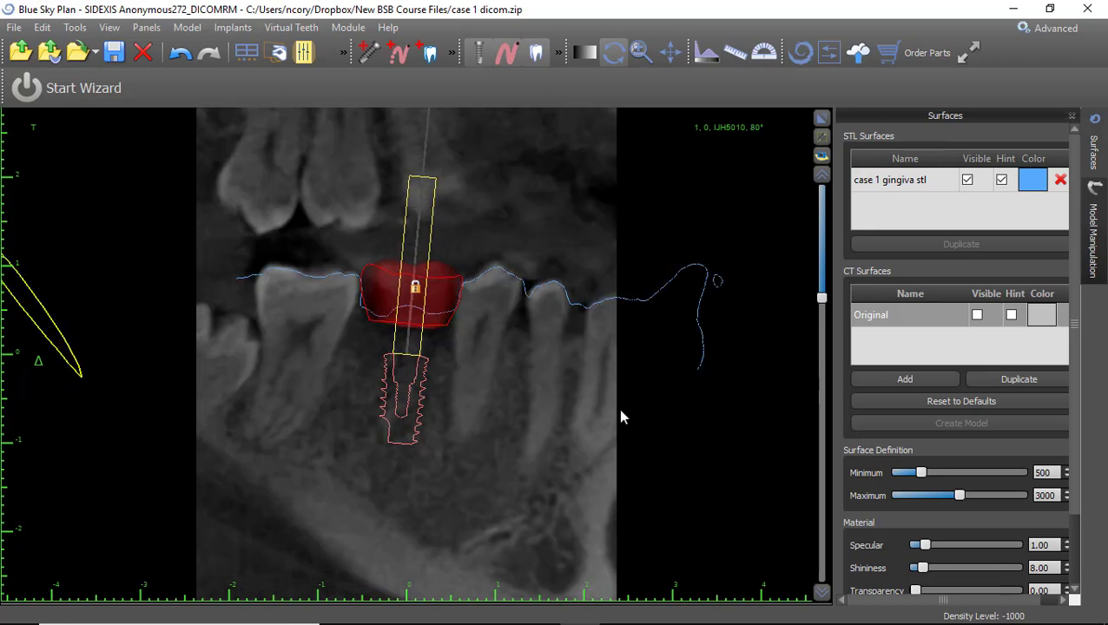
scroll(616, 409, down, 4)
mouse_move(413, 444)
drag(432, 437, 436, 435)
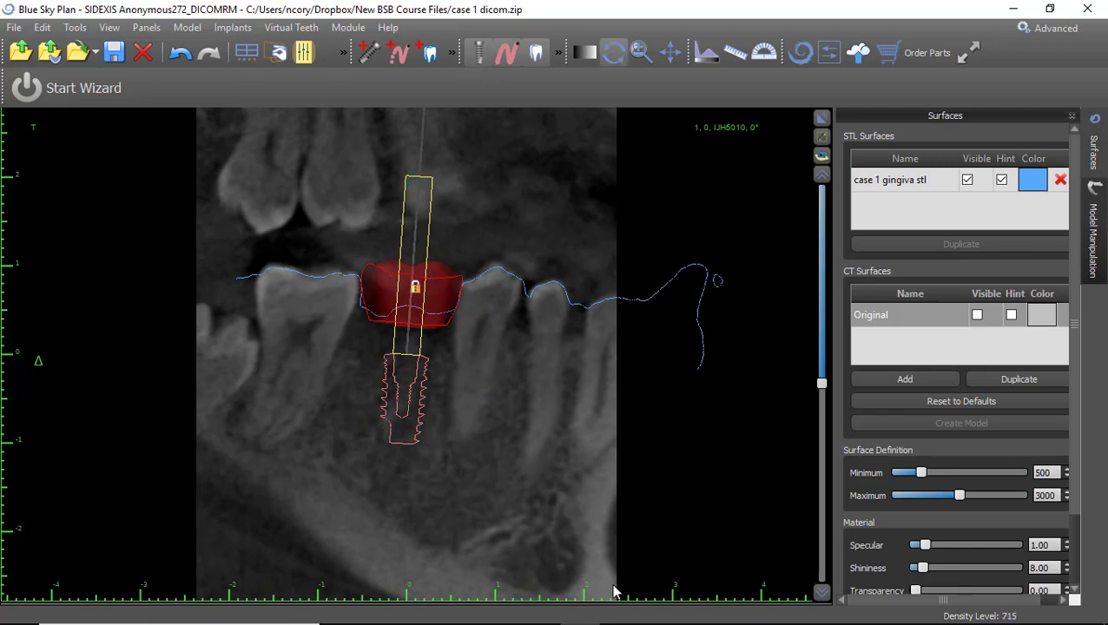
mouse_move(614, 623)
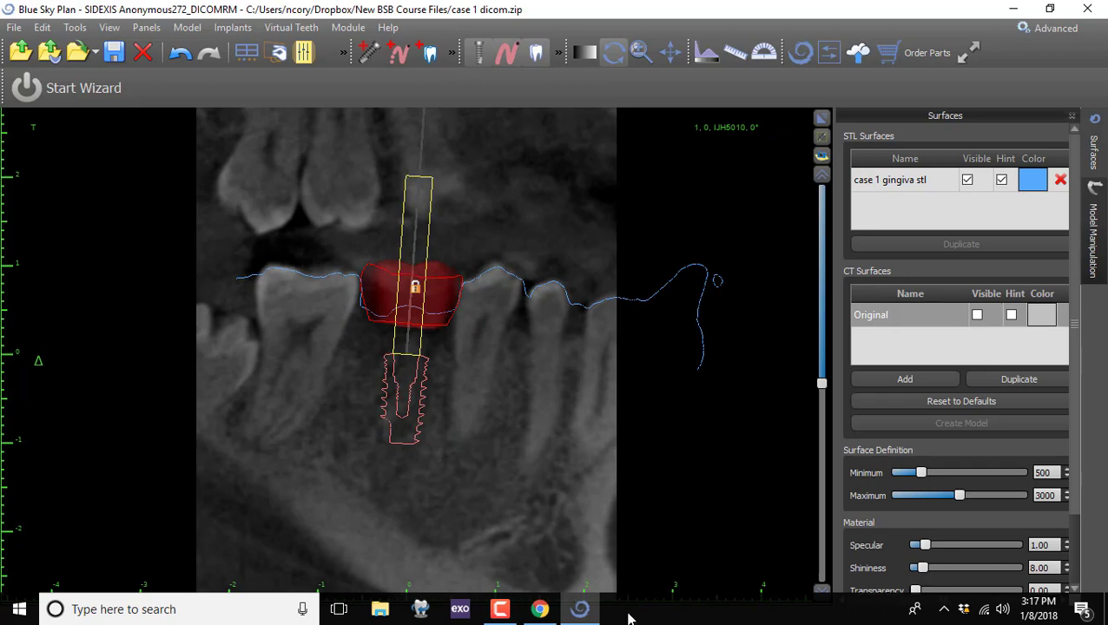
click(500, 609)
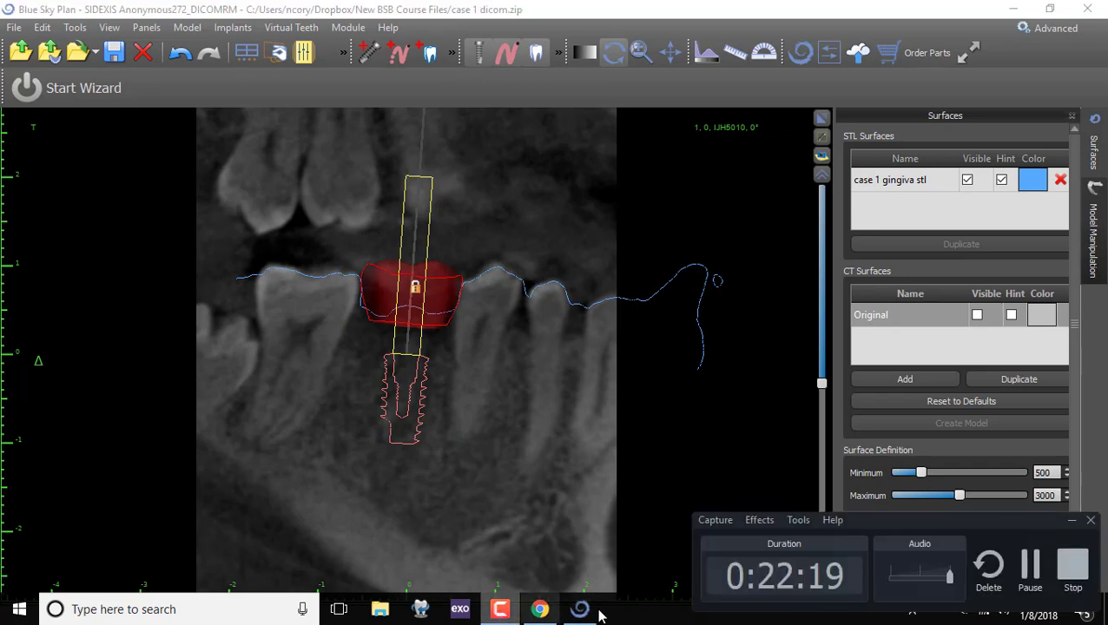
click(1029, 569)
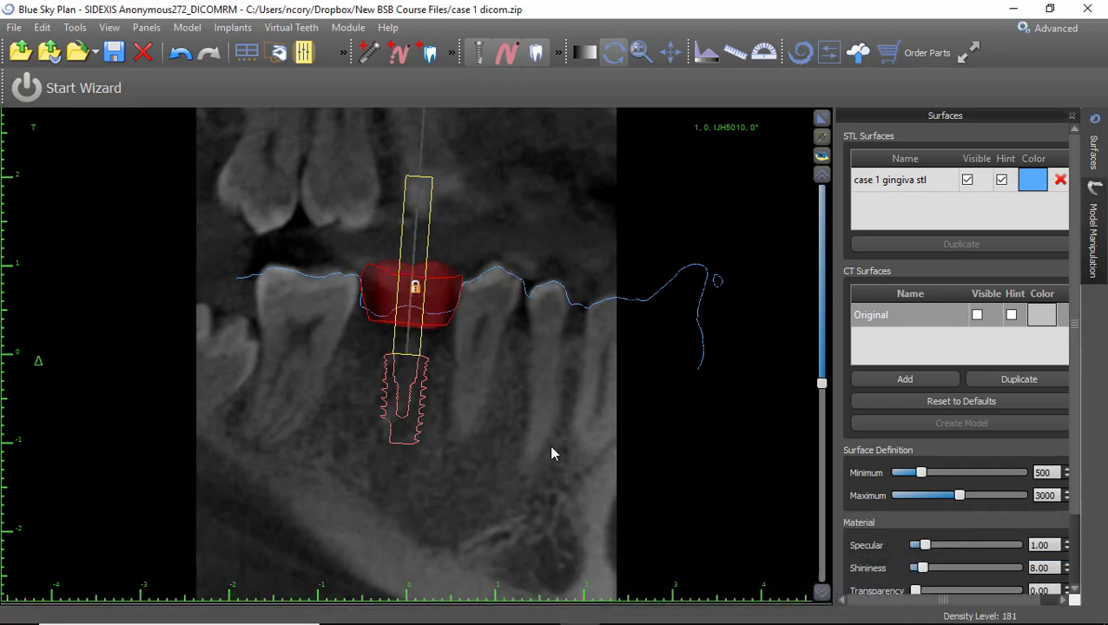
scroll(545, 446, up, 12)
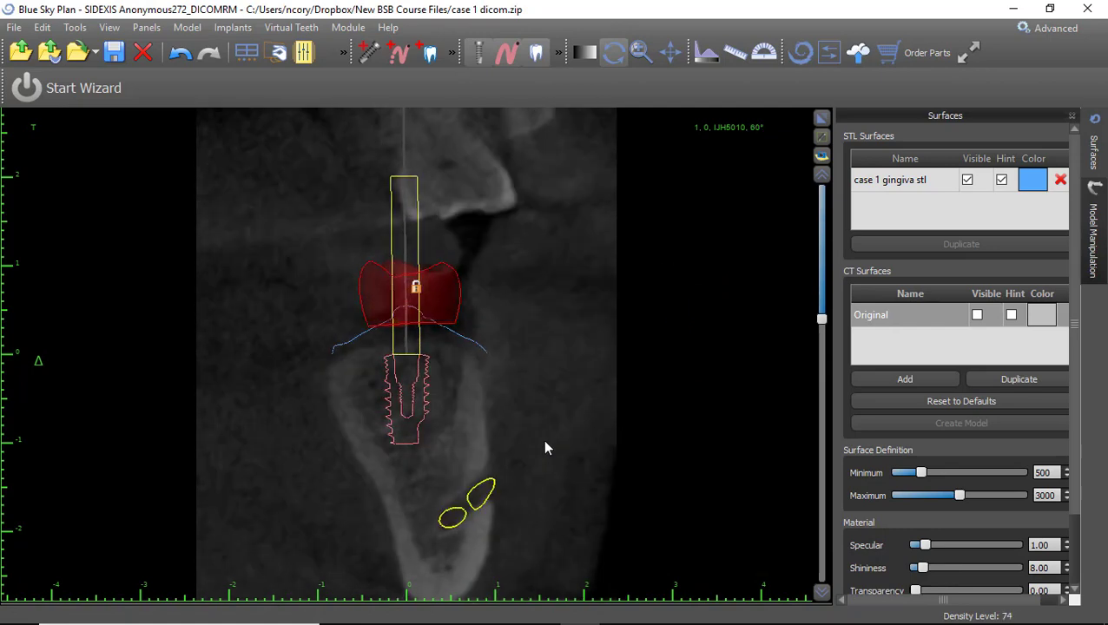
scroll(545, 446, up, 4)
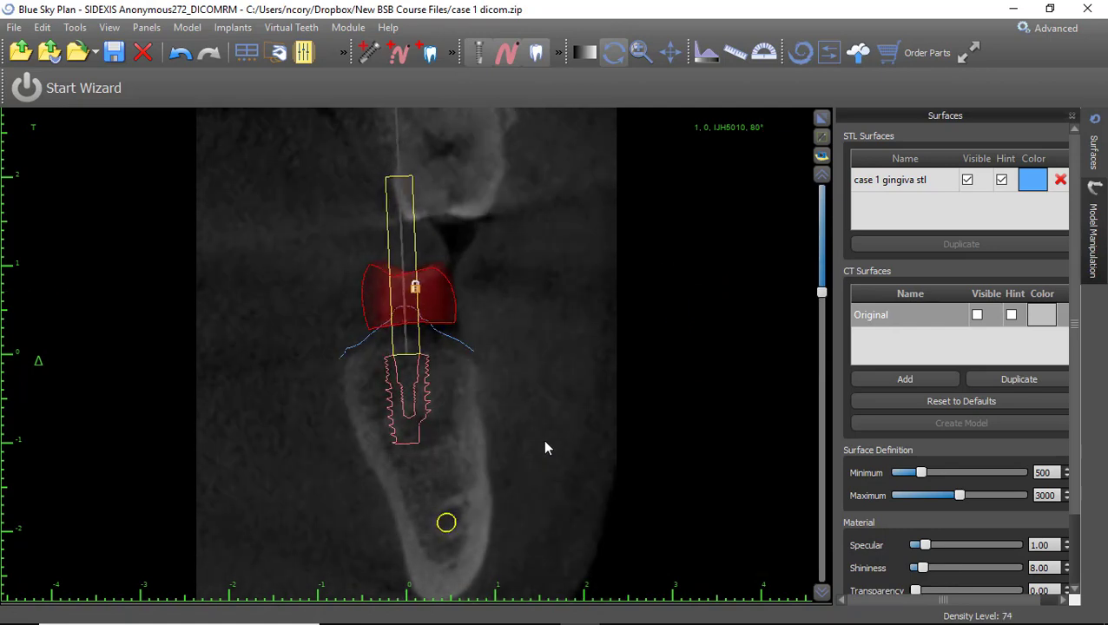
scroll(545, 447, down, 8)
mouse_move(403, 370)
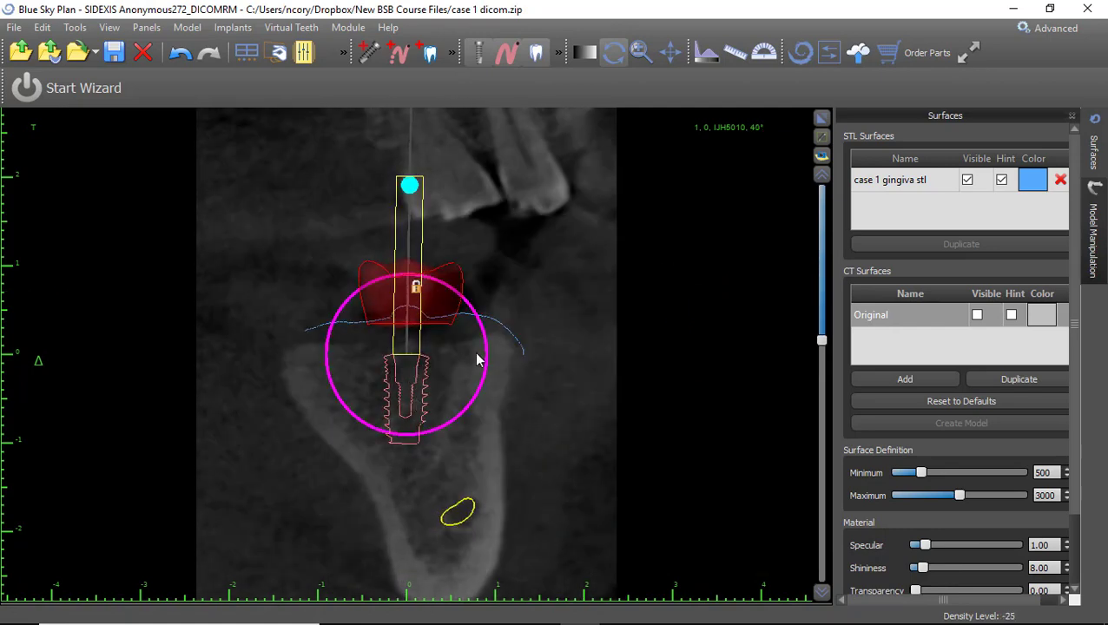
scroll(516, 355, down, 6)
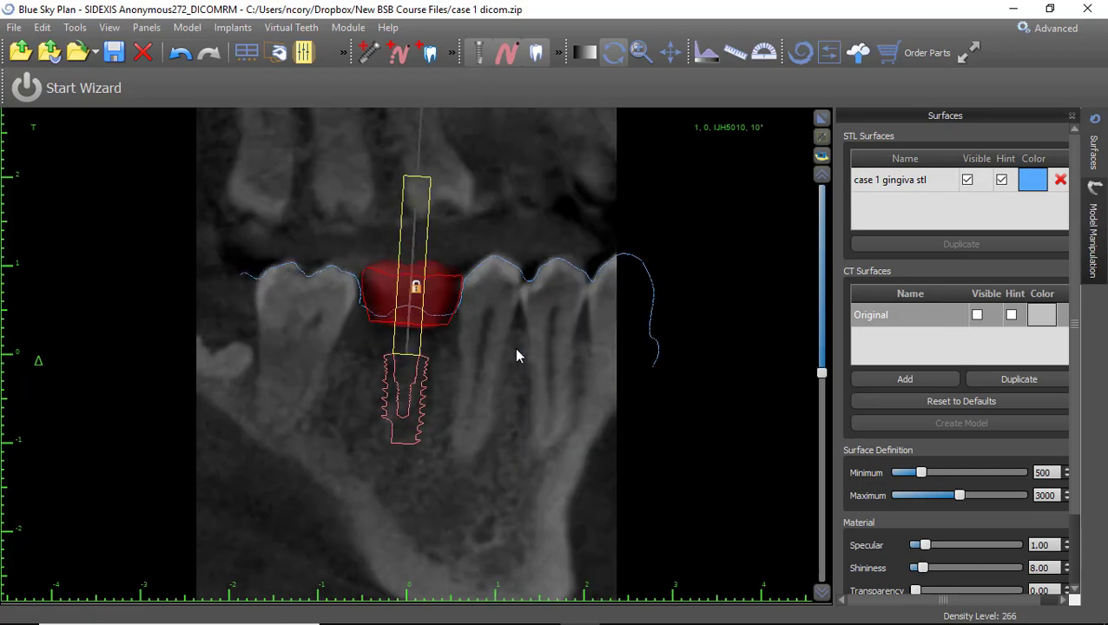
Enlarge the 3-D view and orbit the jaw to inspect the implant from several angles.
click(821, 118)
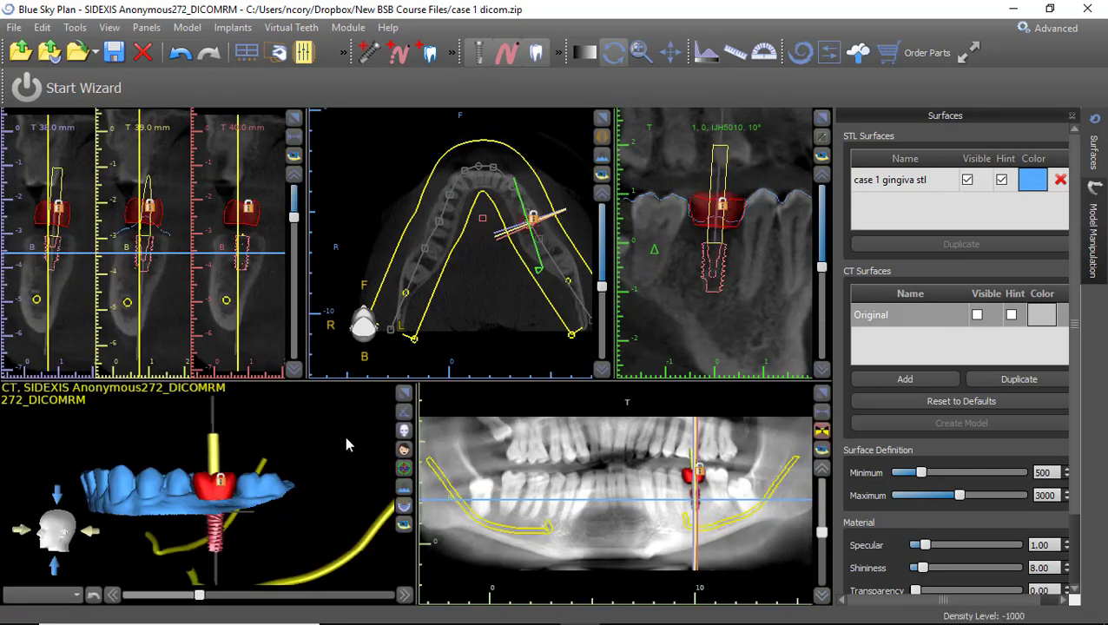
drag(313, 436, 269, 487)
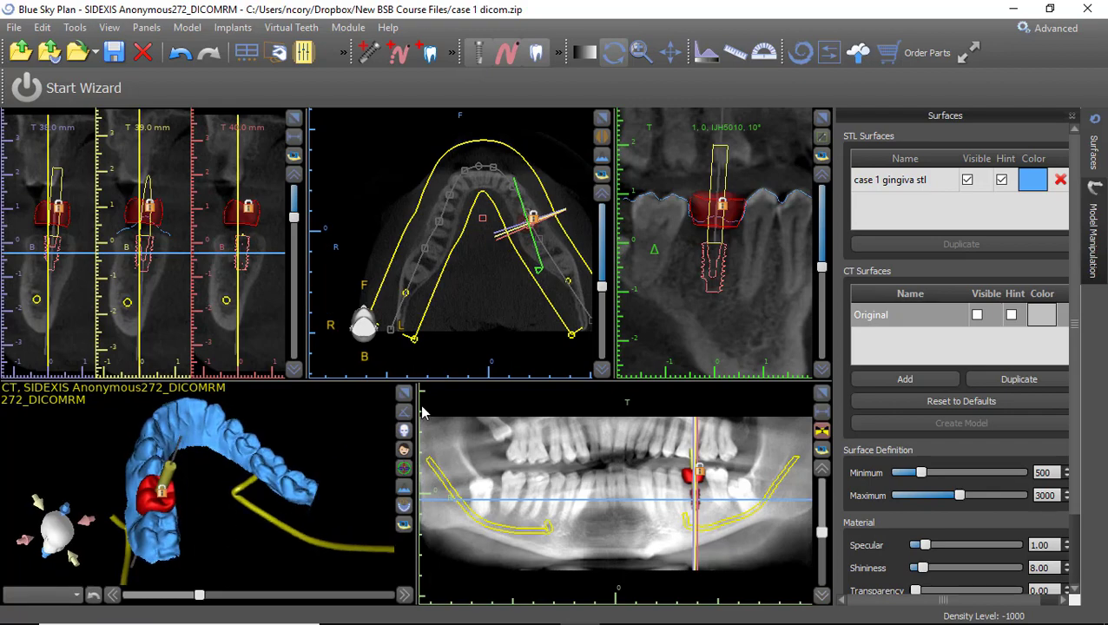
click(407, 395)
drag(495, 475, 358, 505)
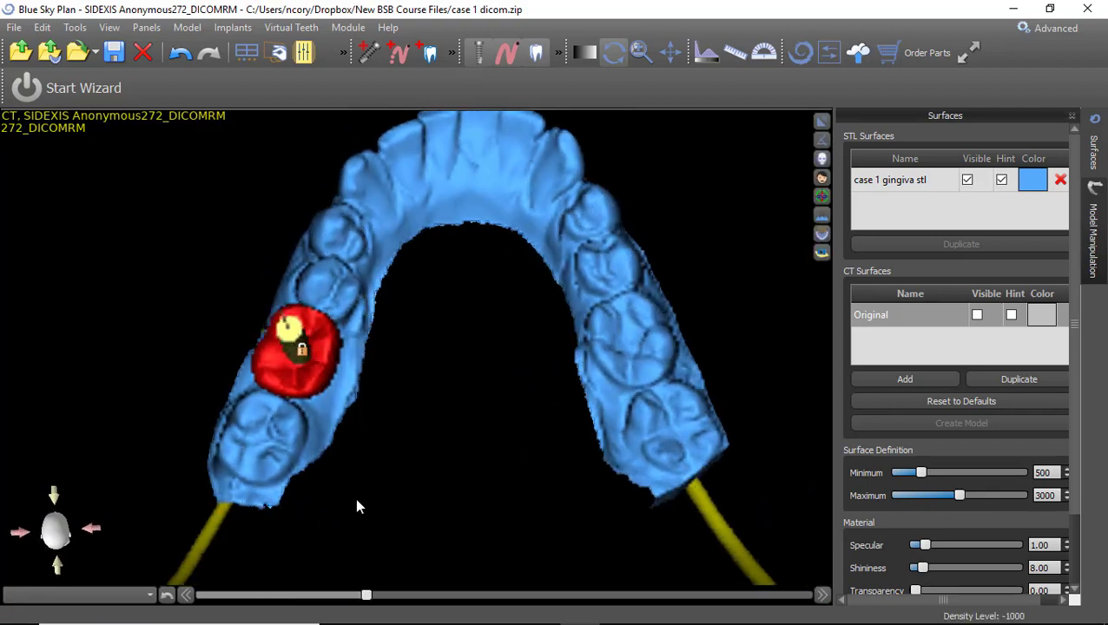
drag(479, 424, 288, 242)
drag(123, 248, 816, 376)
drag(643, 166, 581, 372)
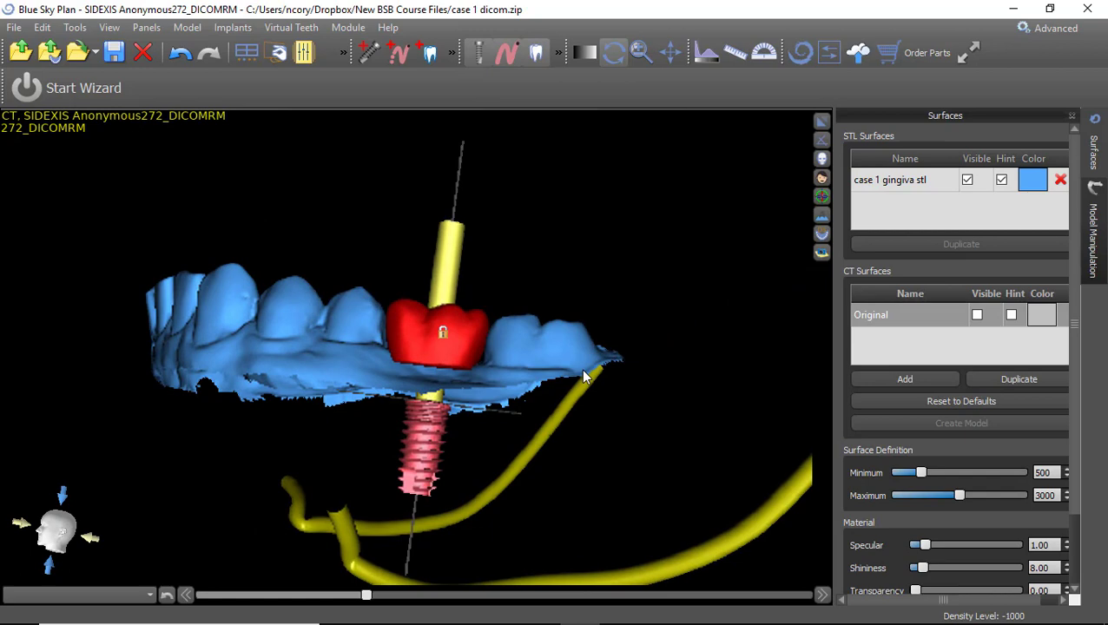
Lock implant IJH5010 in place and check it from oblique and front-lateral views.
click(432, 448)
right_click(433, 448)
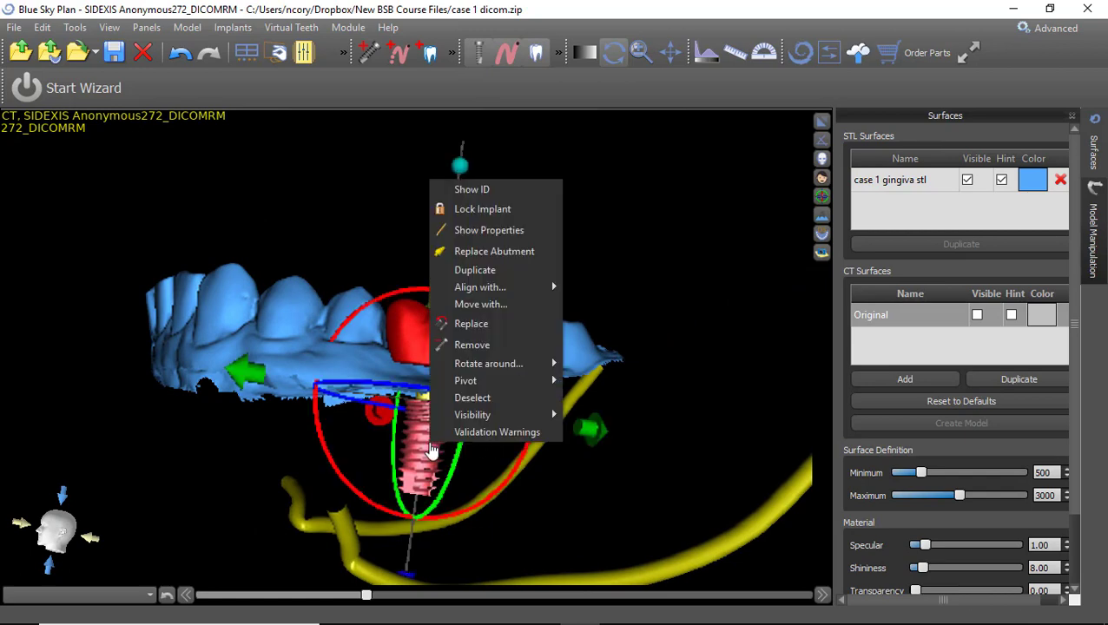
click(486, 211)
drag(245, 239, 641, 489)
drag(577, 443, 458, 413)
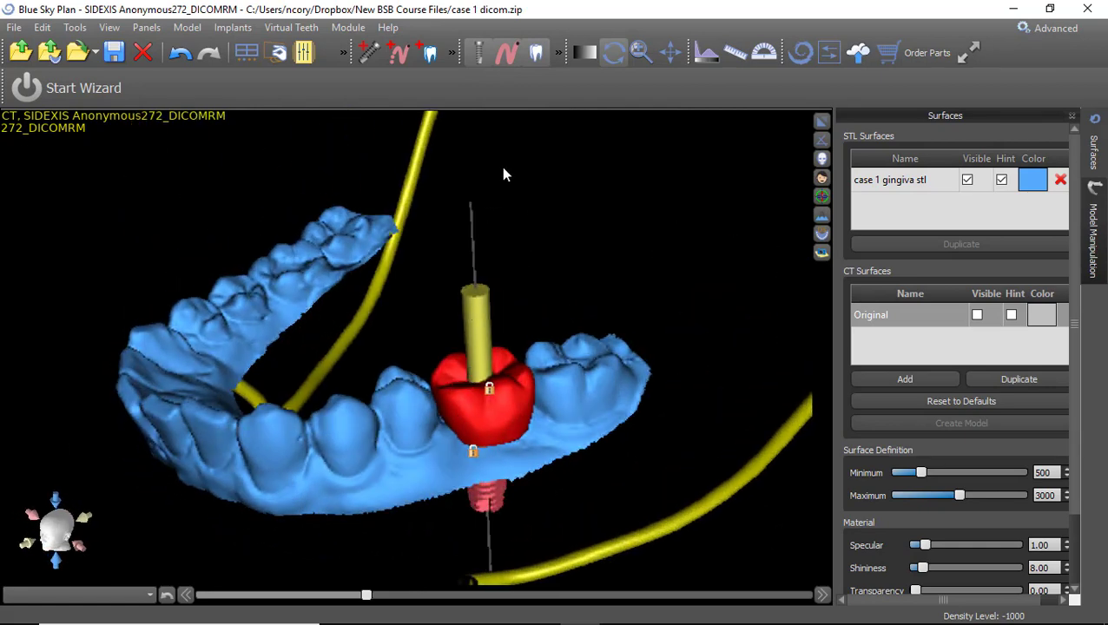
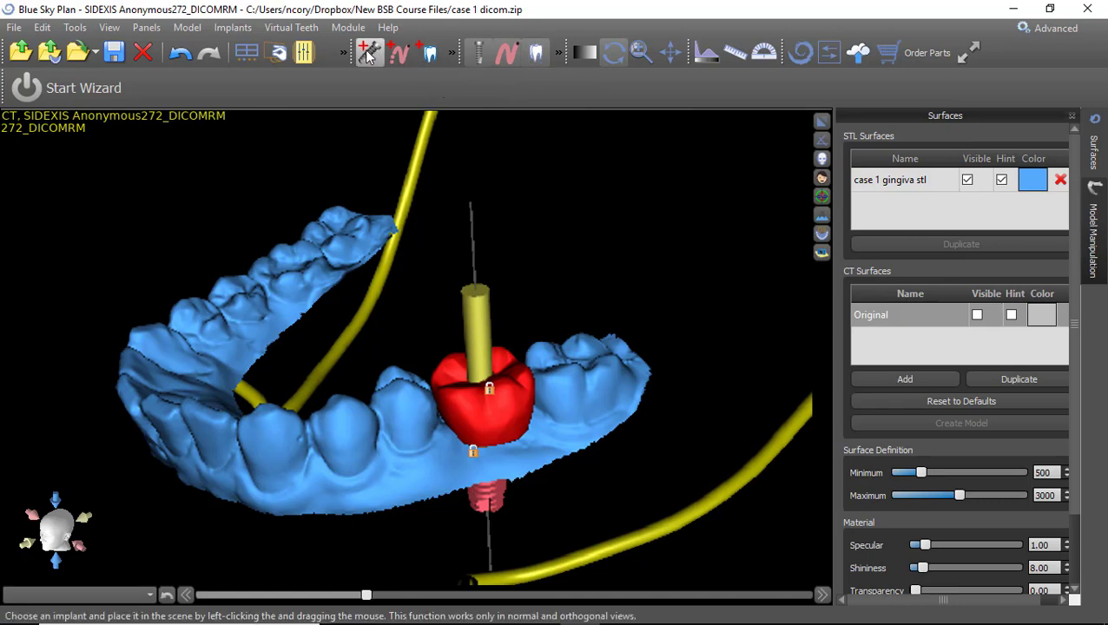
Toggle the nerve canals off and on, and hide the virtual tooth crown.
click(507, 54)
click(507, 54)
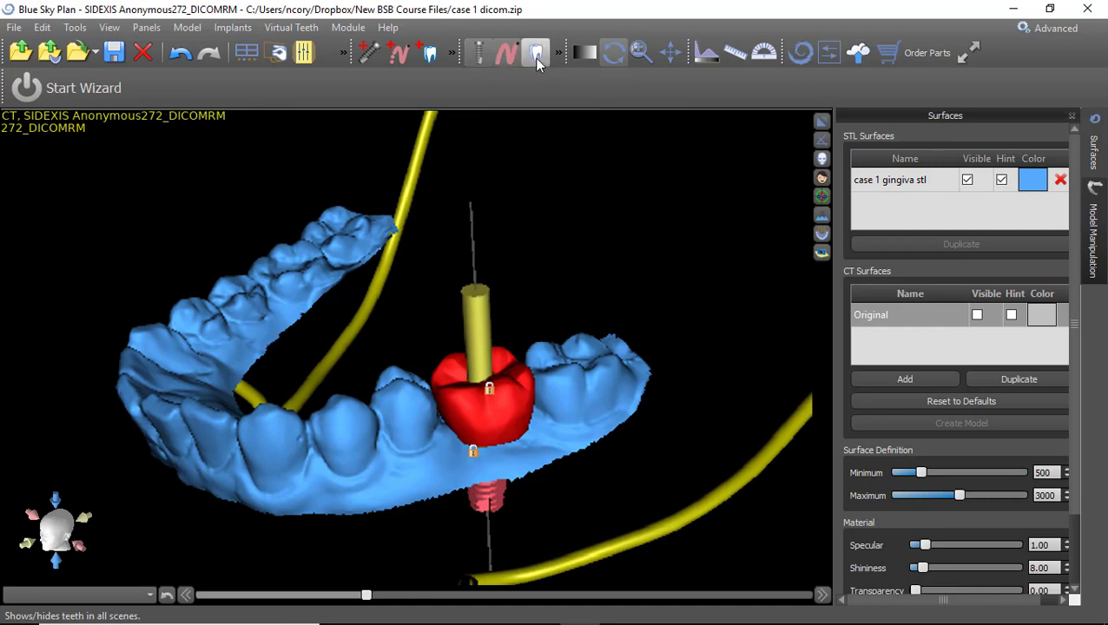
click(535, 54)
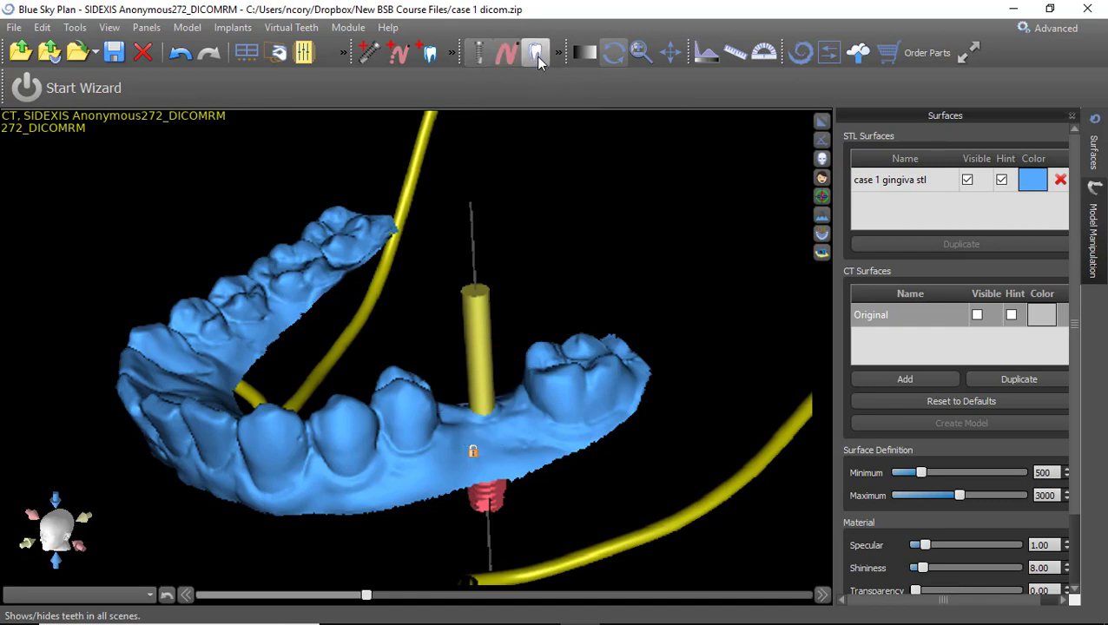
drag(571, 373, 540, 243)
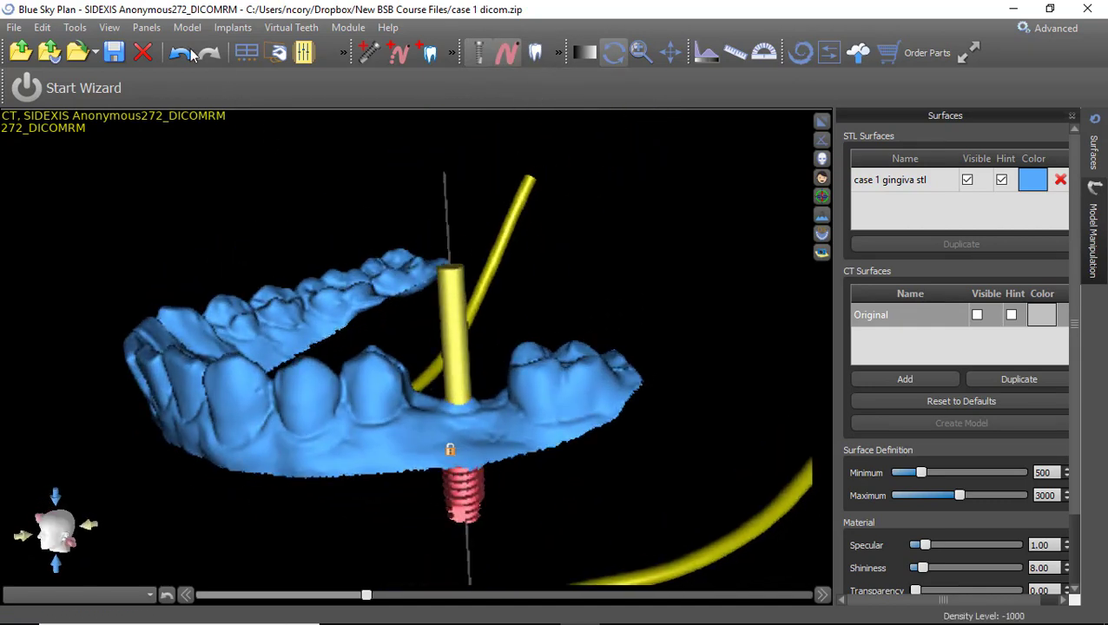
In the Implant List, give implant IJH5010 the Blue Sky Bio Fully Guided Surgical Kit.
click(152, 28)
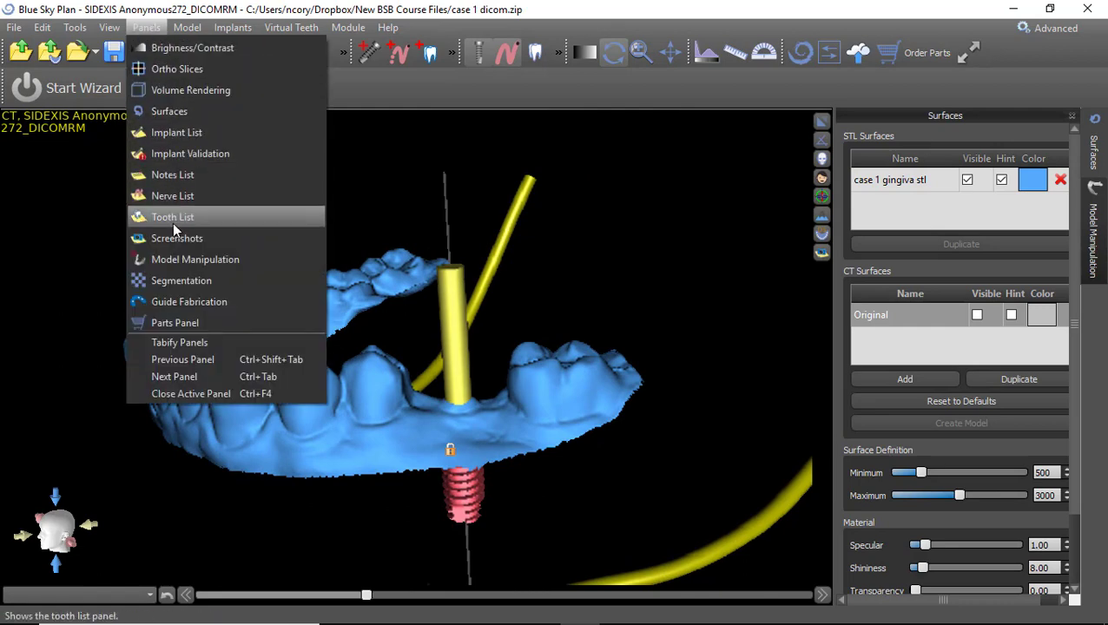
click(185, 131)
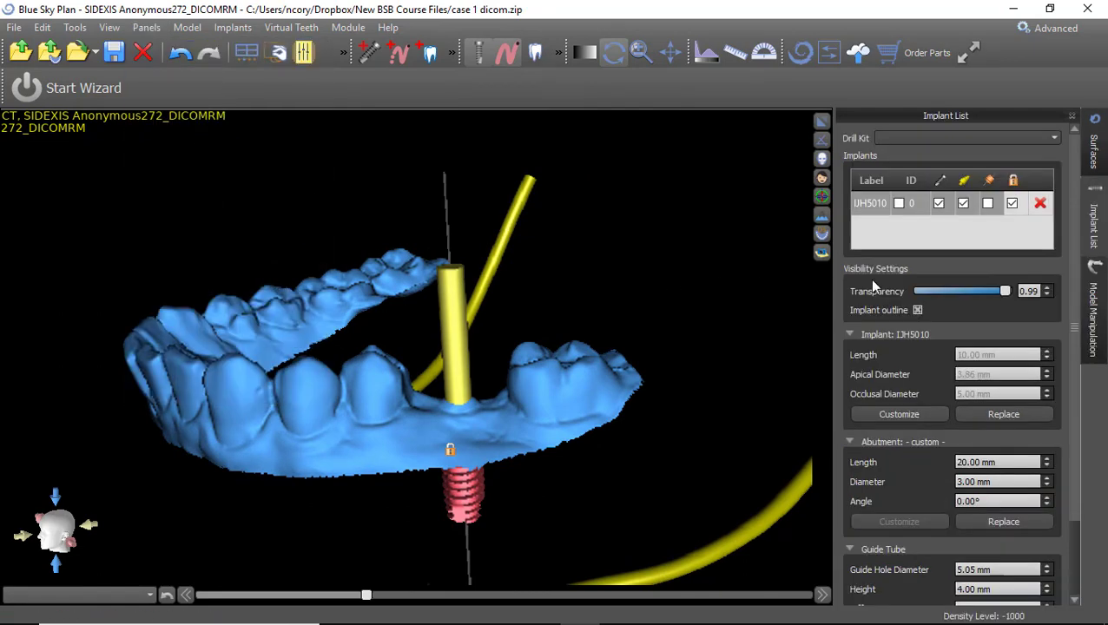
click(962, 207)
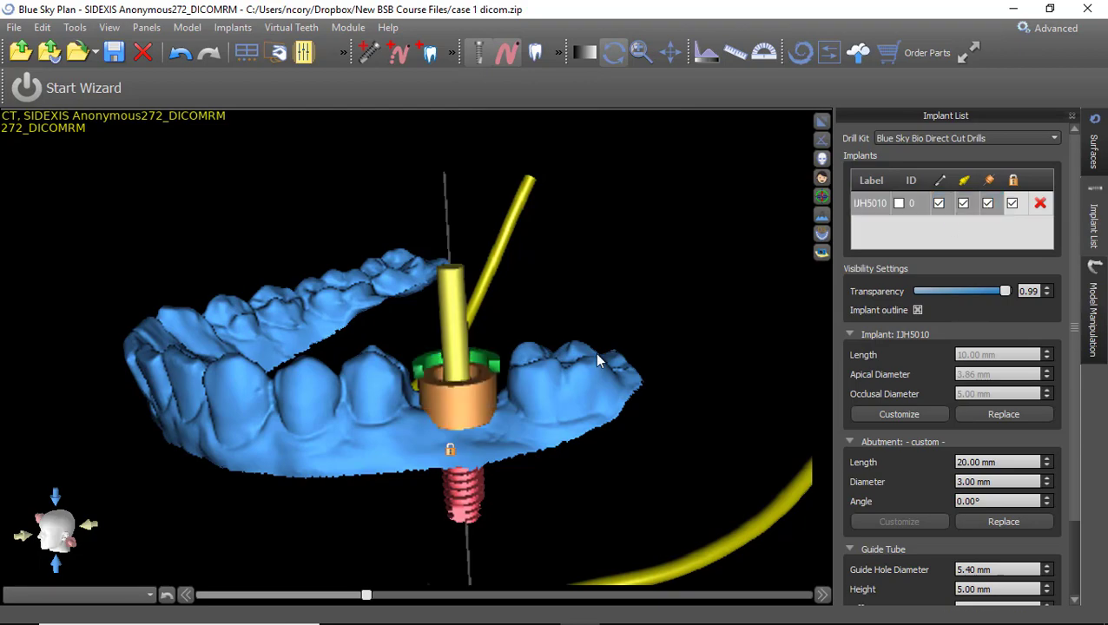
drag(573, 343, 658, 206)
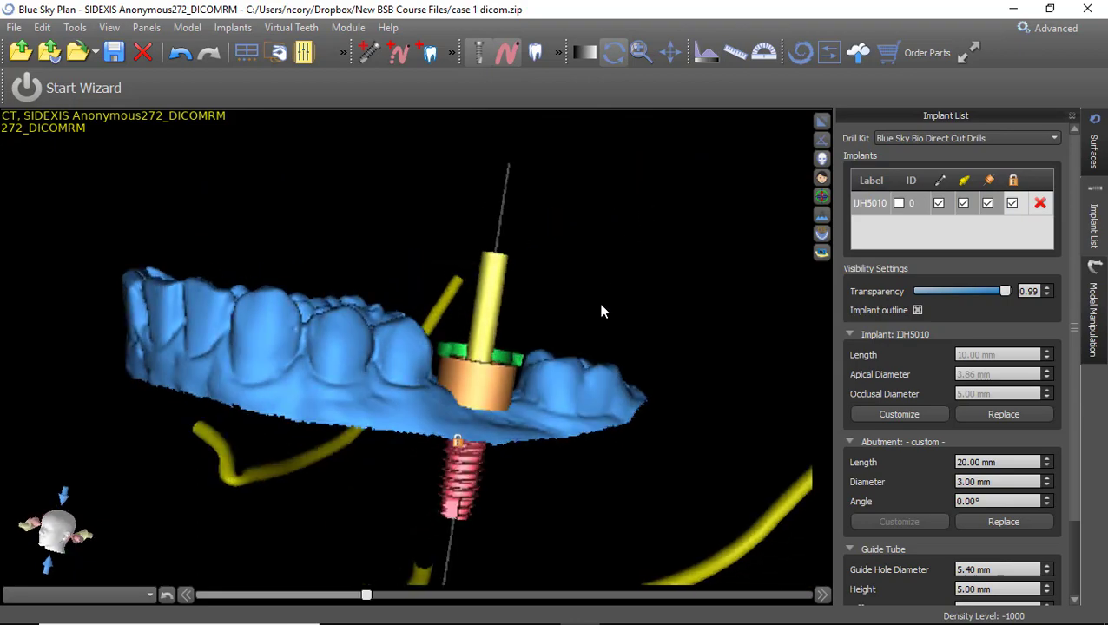
drag(679, 251, 611, 314)
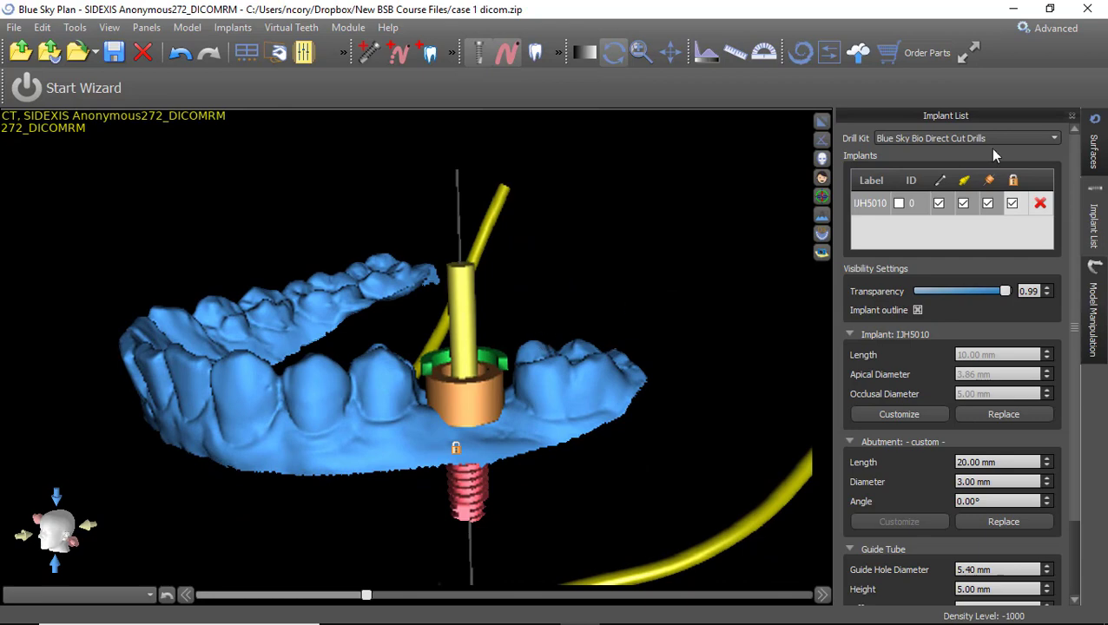
click(1018, 138)
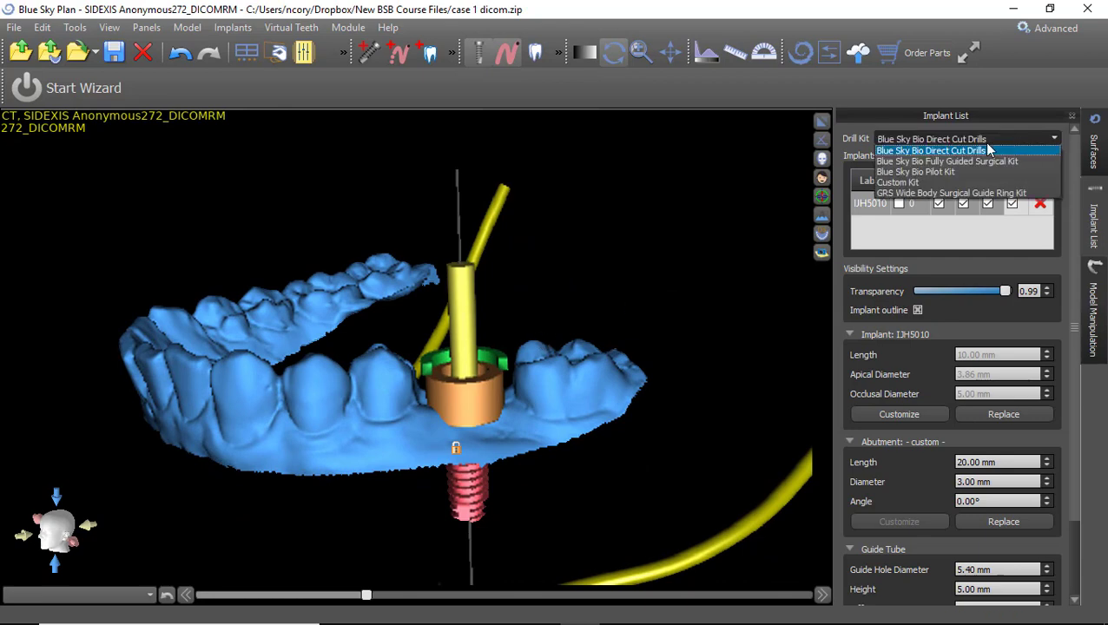
click(935, 163)
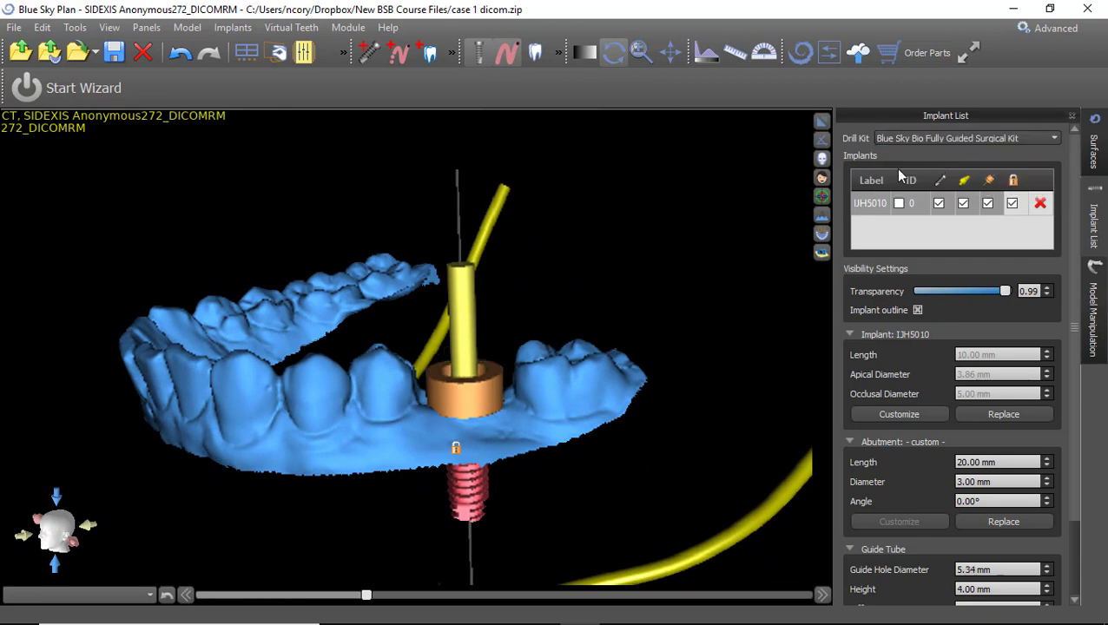
Orbit the jaw to inspect IJH5010's guide sleeve from top-down and side views.
drag(597, 277, 597, 358)
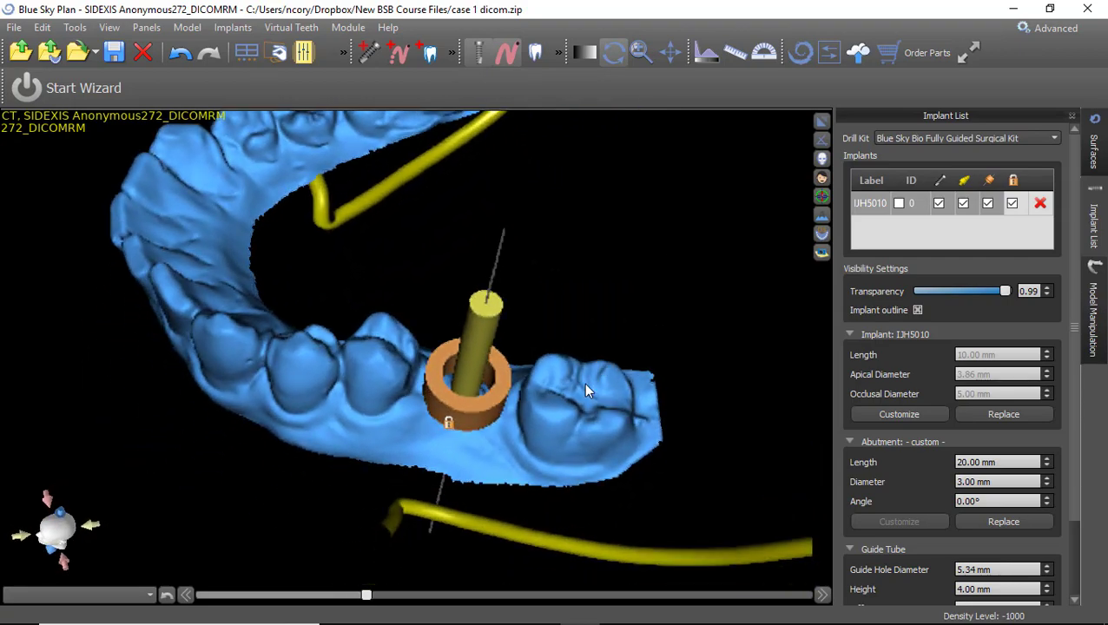
drag(579, 430, 683, 382)
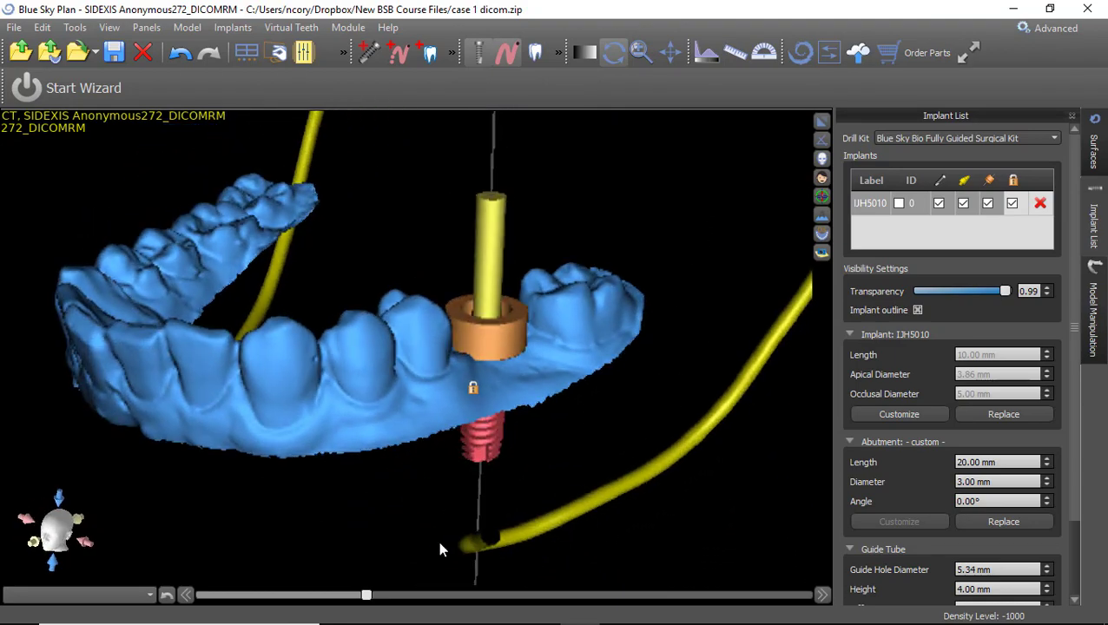
drag(437, 541, 366, 448)
drag(226, 306, 530, 333)
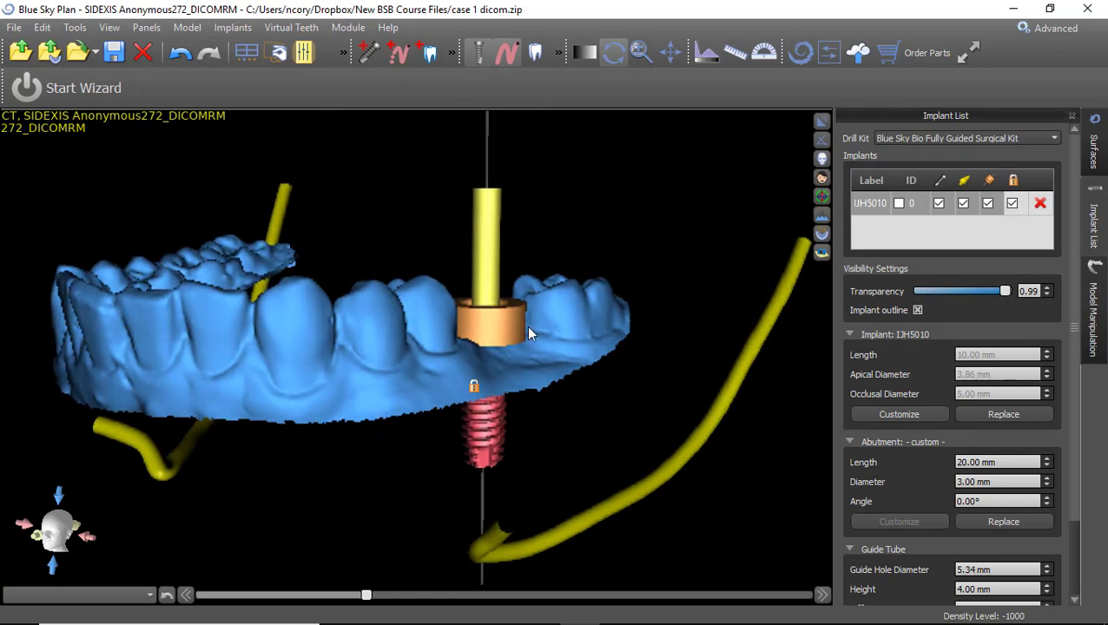
drag(378, 171, 547, 217)
drag(585, 263, 568, 348)
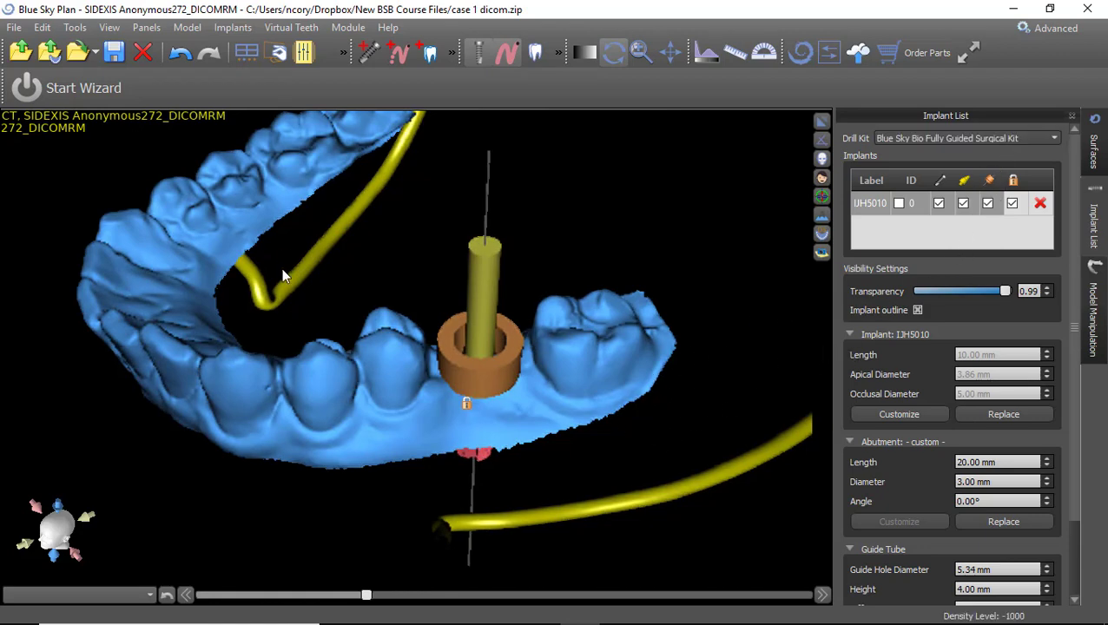
click(154, 28)
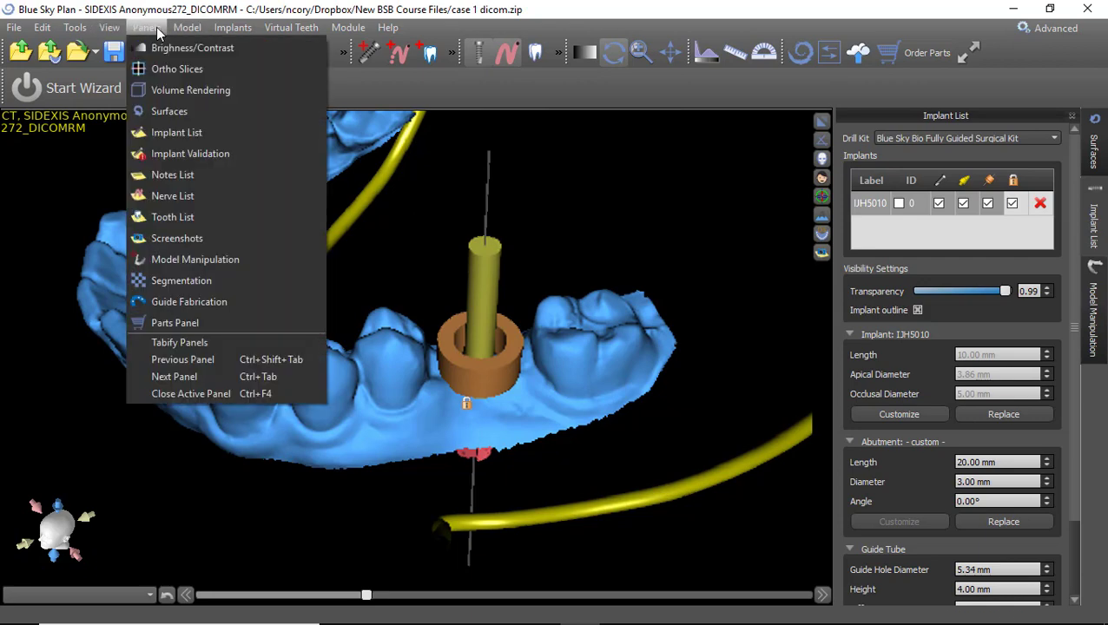
Open Guide Fabrication with 'case 1 gingiva stl' as the model and High quality, then start the curve.
click(197, 303)
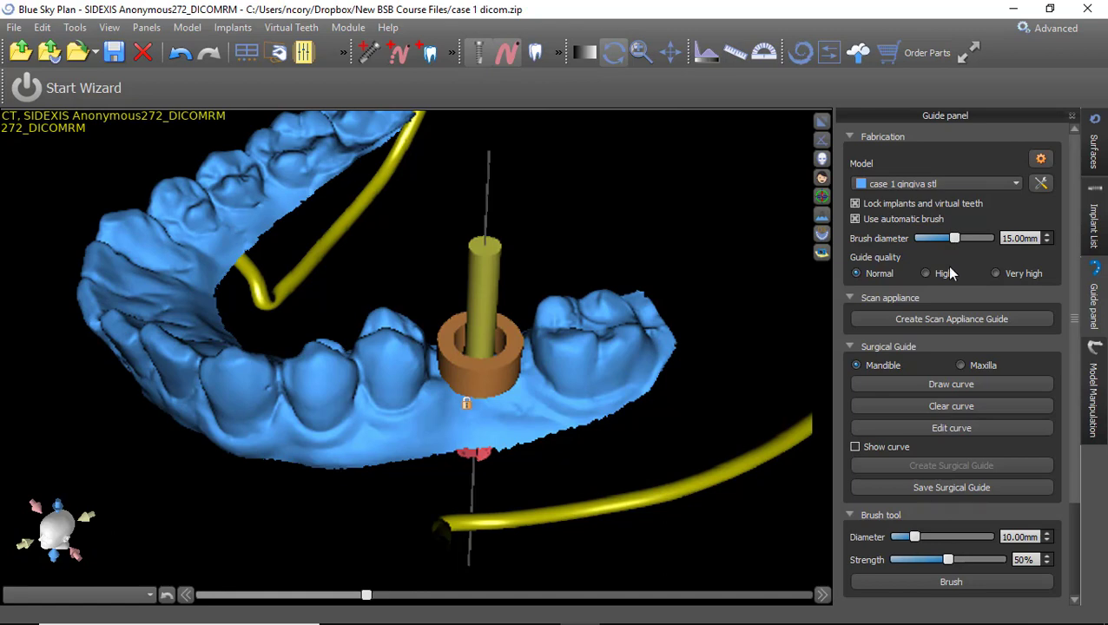
click(1016, 184)
click(929, 199)
click(911, 383)
Draw a dotted guide curve around the lower teeth and implant sleeve until it closes.
right_drag(570, 401, 700, 313)
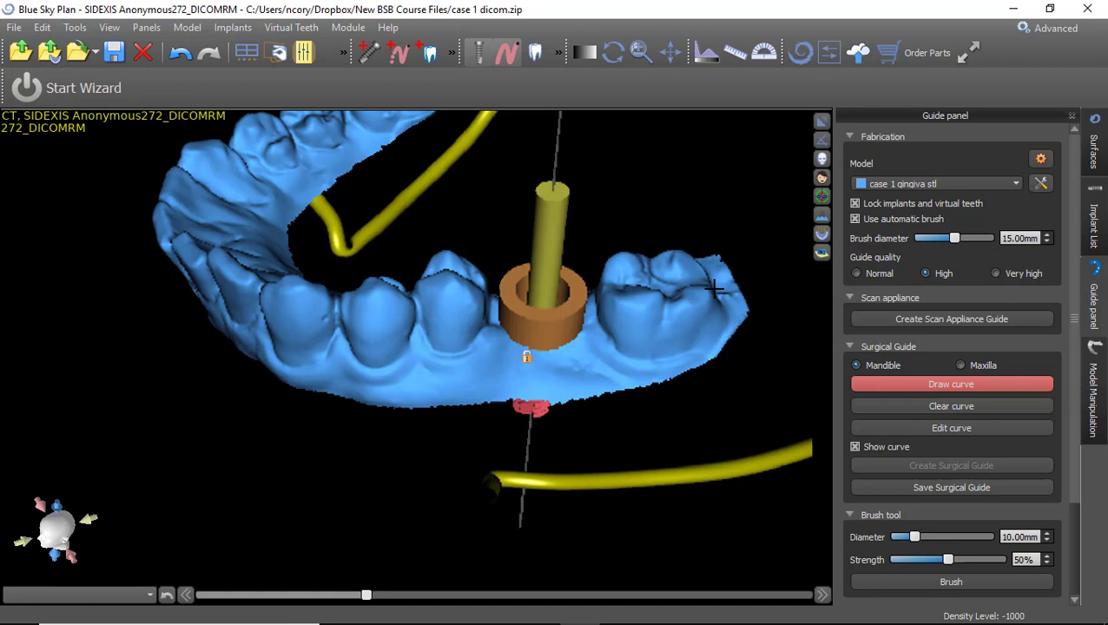
mouse_move(715, 309)
mouse_down()
mouse_move(705, 329)
mouse_move(625, 358)
mouse_move(292, 365)
mouse_up()
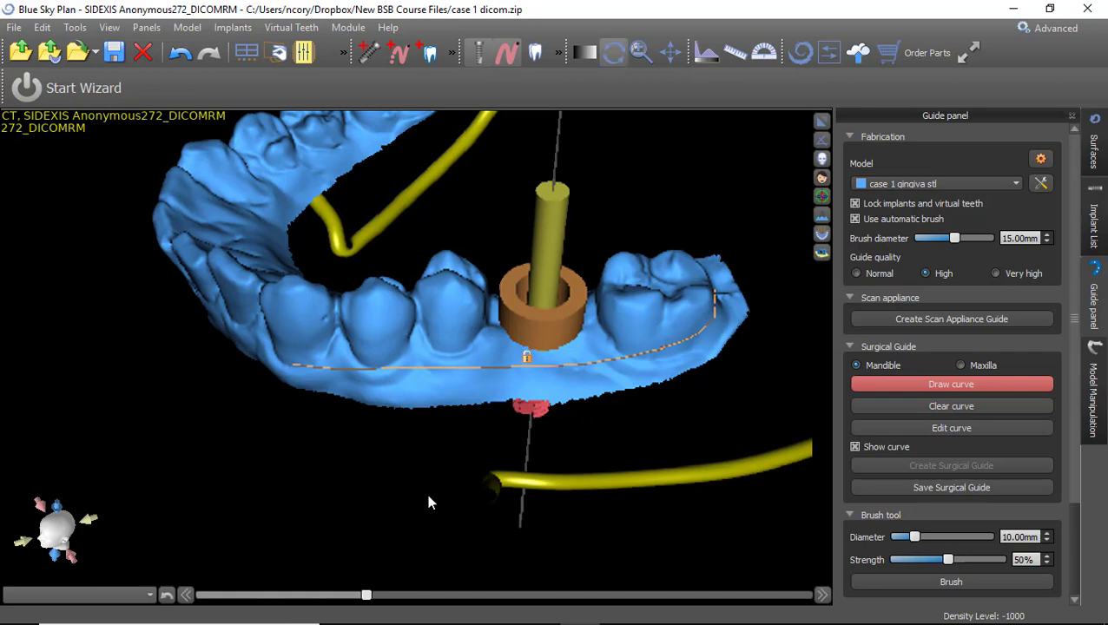
right_drag(424, 489, 491, 432)
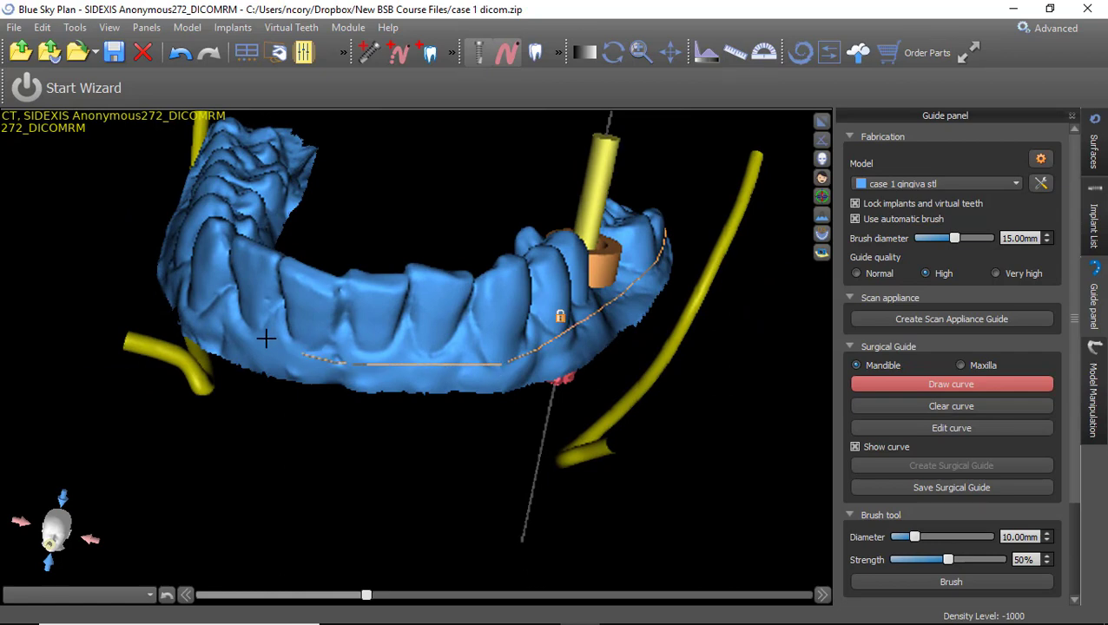
right_drag(217, 438, 375, 464)
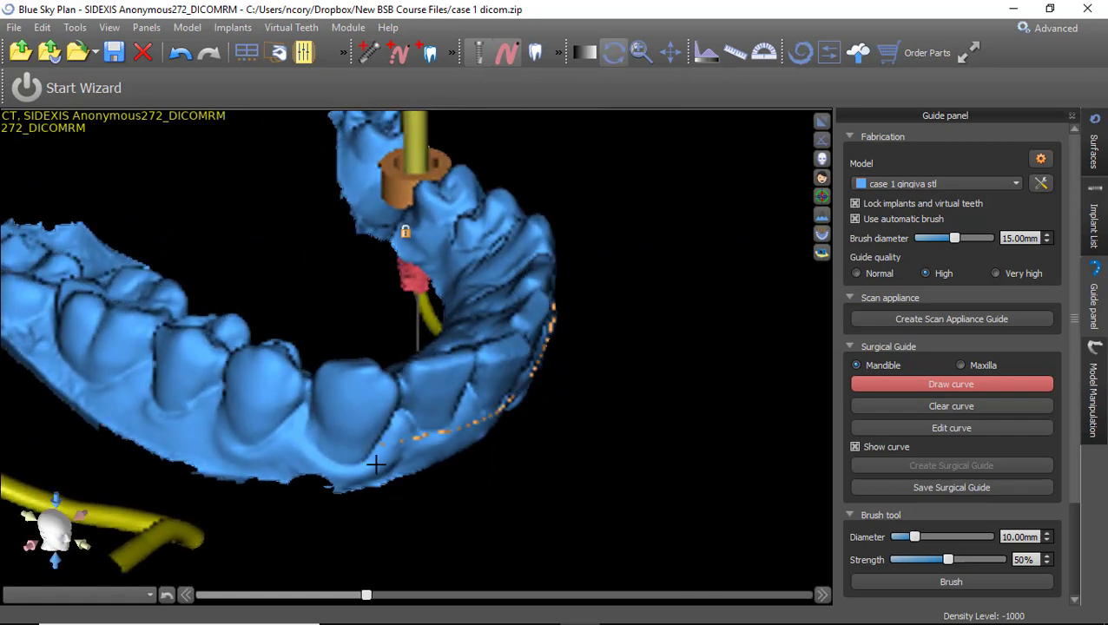
drag(371, 443, 354, 368)
right_drag(253, 437, 415, 453)
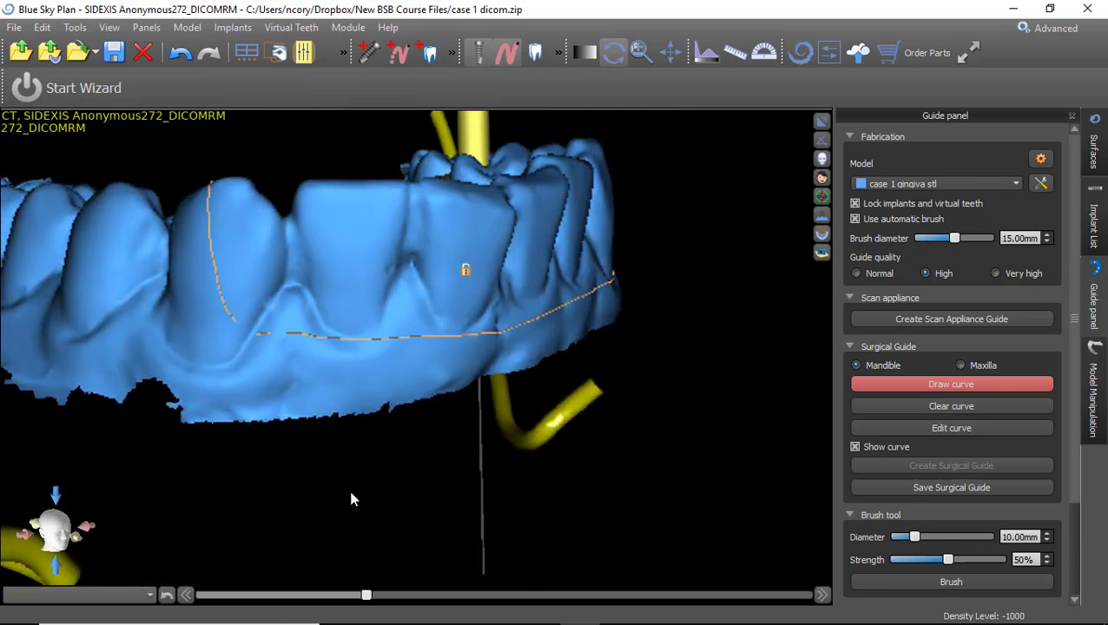
right_drag(351, 500, 776, 446)
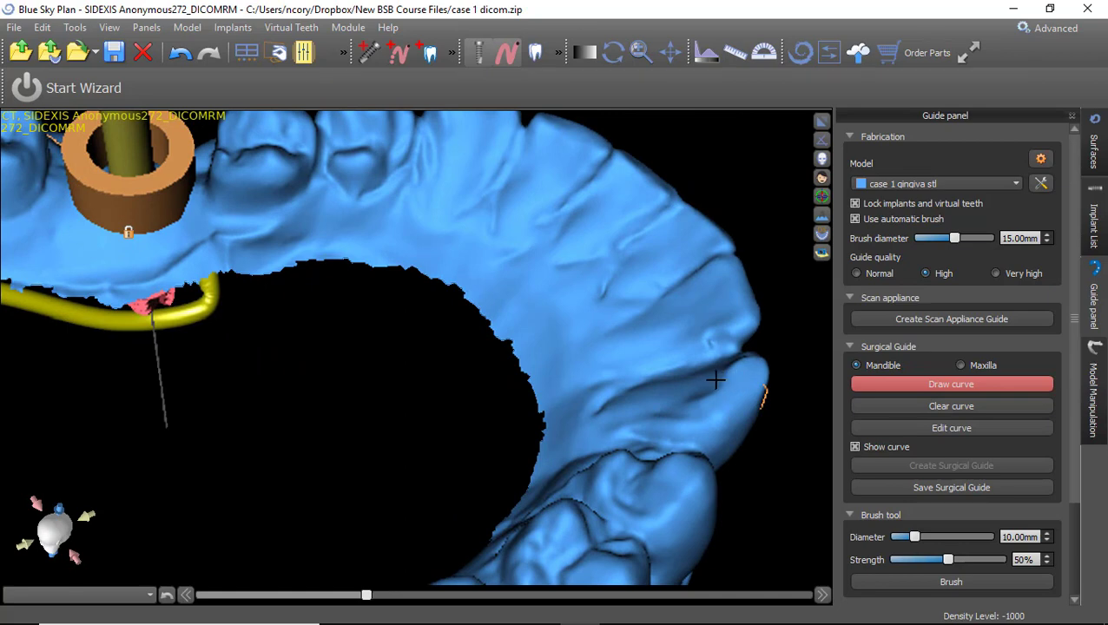
mouse_move(688, 379)
mouse_down()
mouse_move(644, 370)
mouse_move(584, 278)
mouse_move(450, 224)
mouse_move(259, 204)
mouse_move(151, 236)
mouse_move(26, 241)
mouse_up()
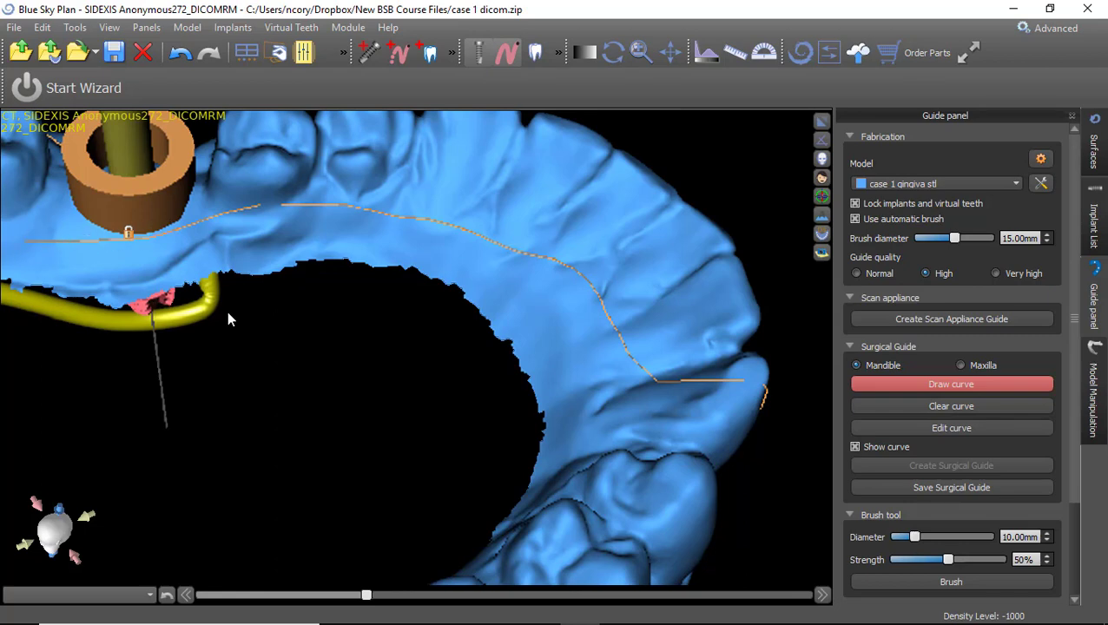
drag(303, 334, 505, 519)
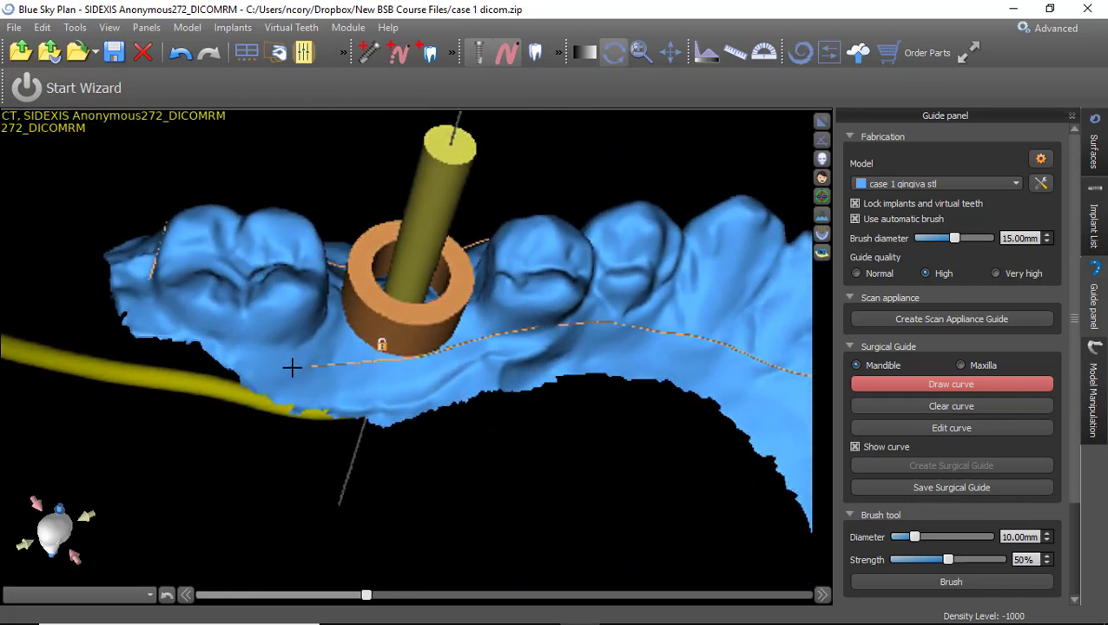
drag(291, 366, 143, 282)
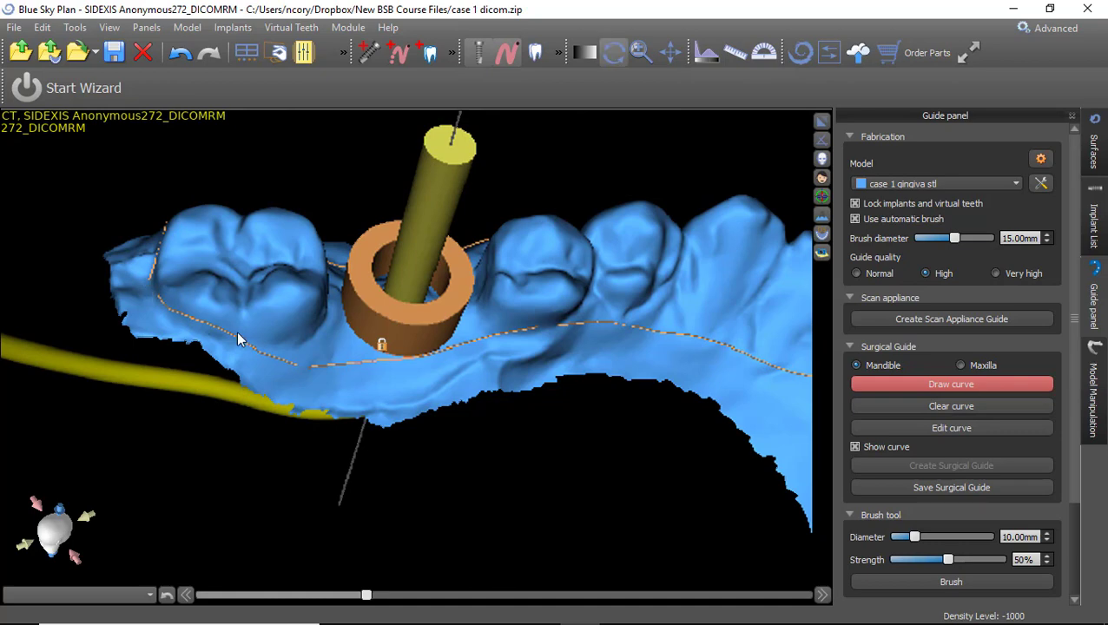
Pull the curve's back and upper-left control points down toward the gum and check from both sides.
click(959, 426)
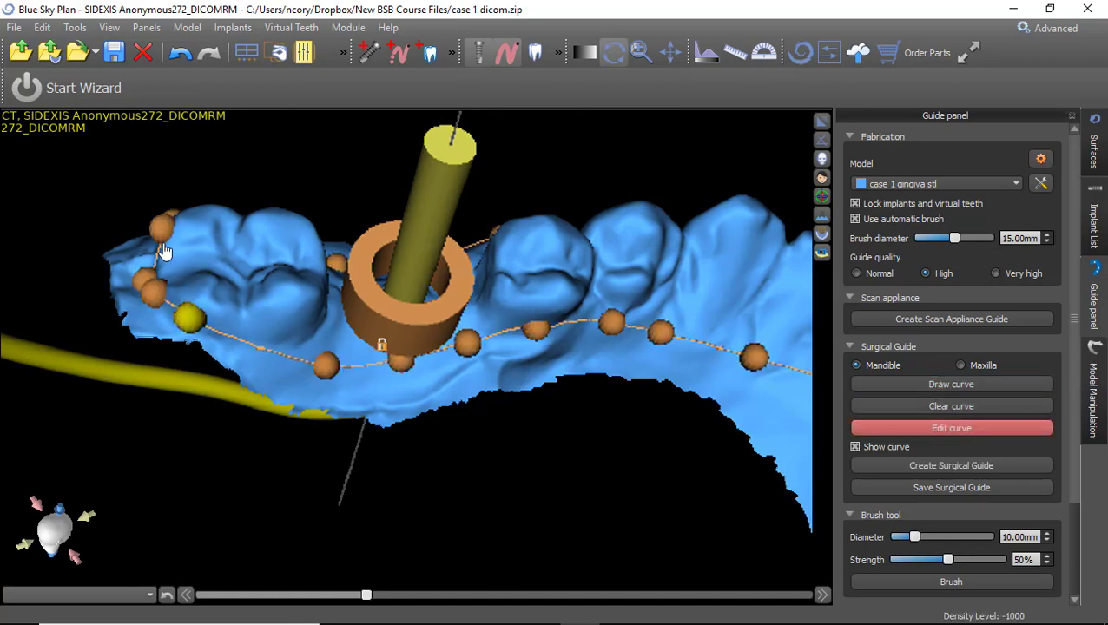
drag(163, 233, 153, 248)
drag(90, 442, 356, 330)
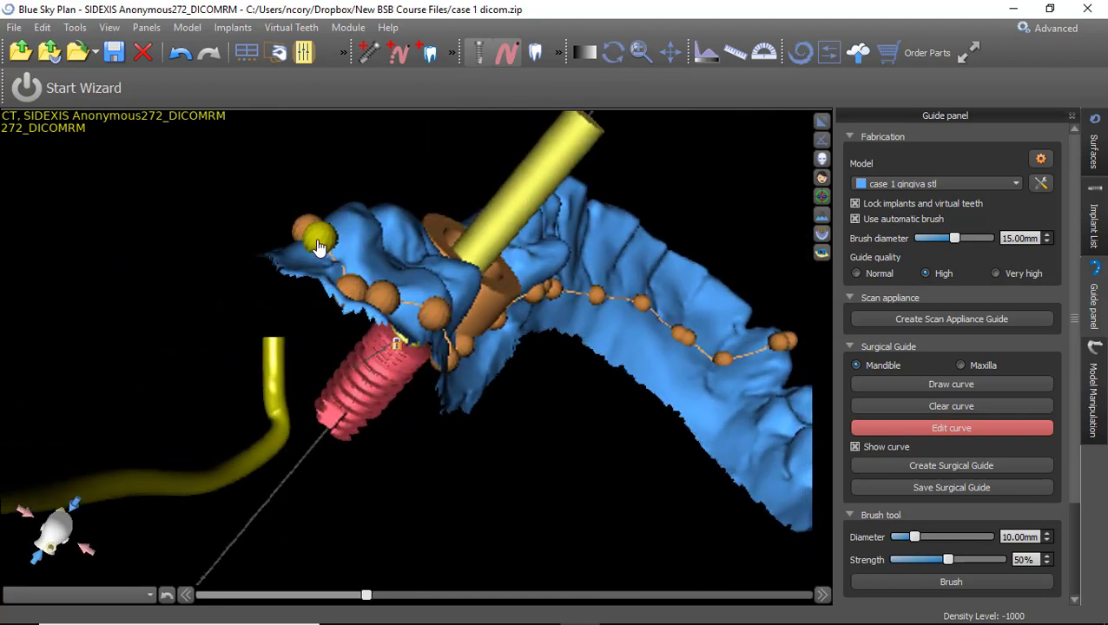
drag(317, 241, 321, 253)
drag(392, 310, 399, 315)
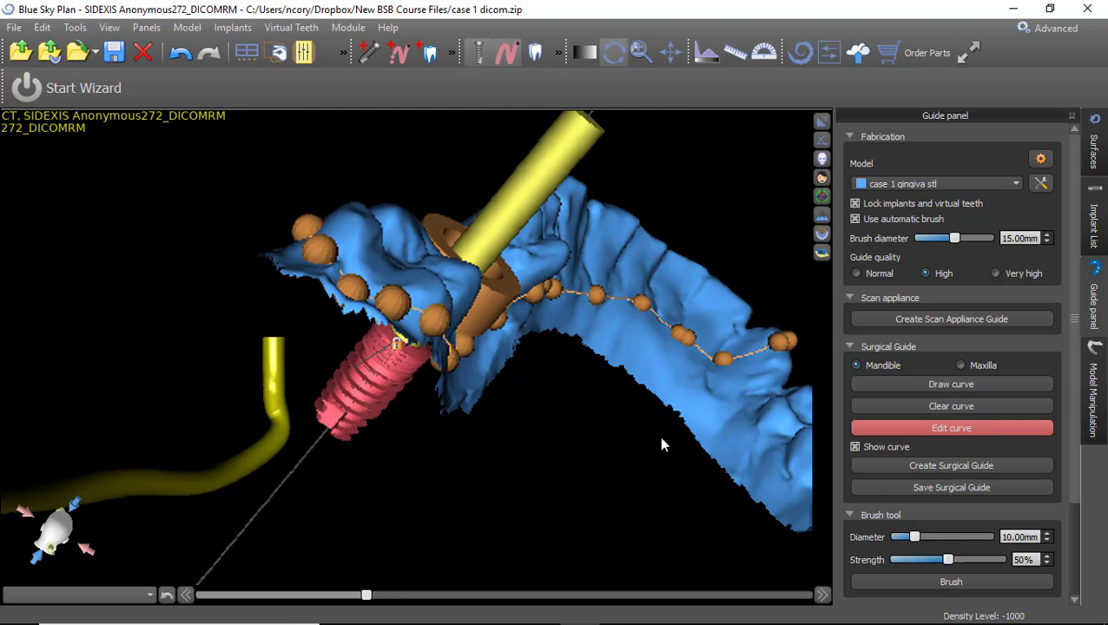
drag(662, 439, 947, 406)
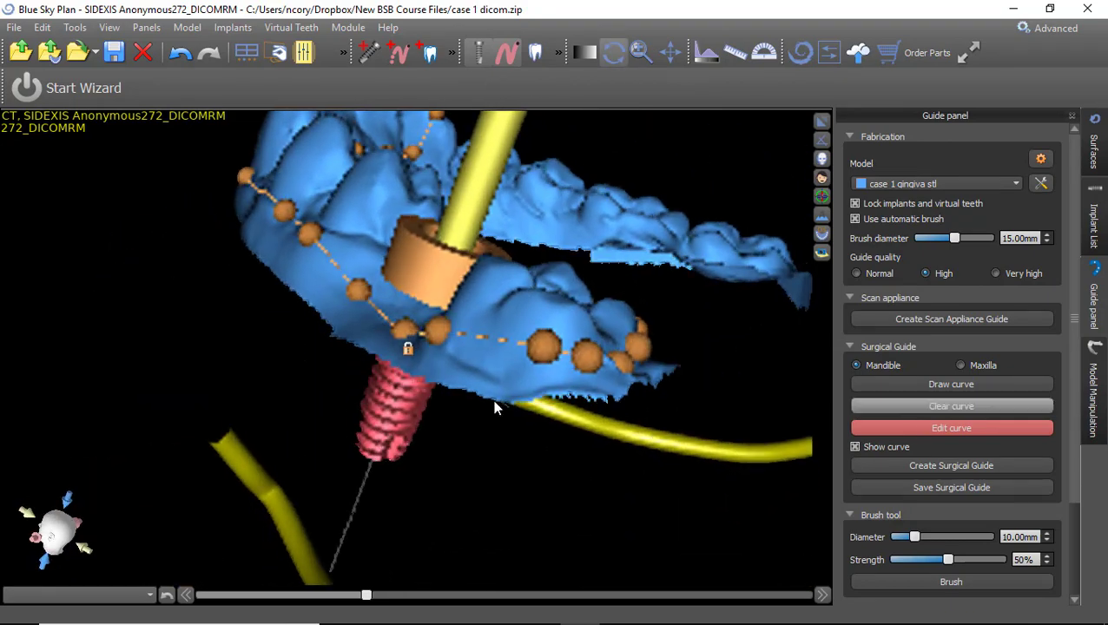
drag(495, 408, 232, 204)
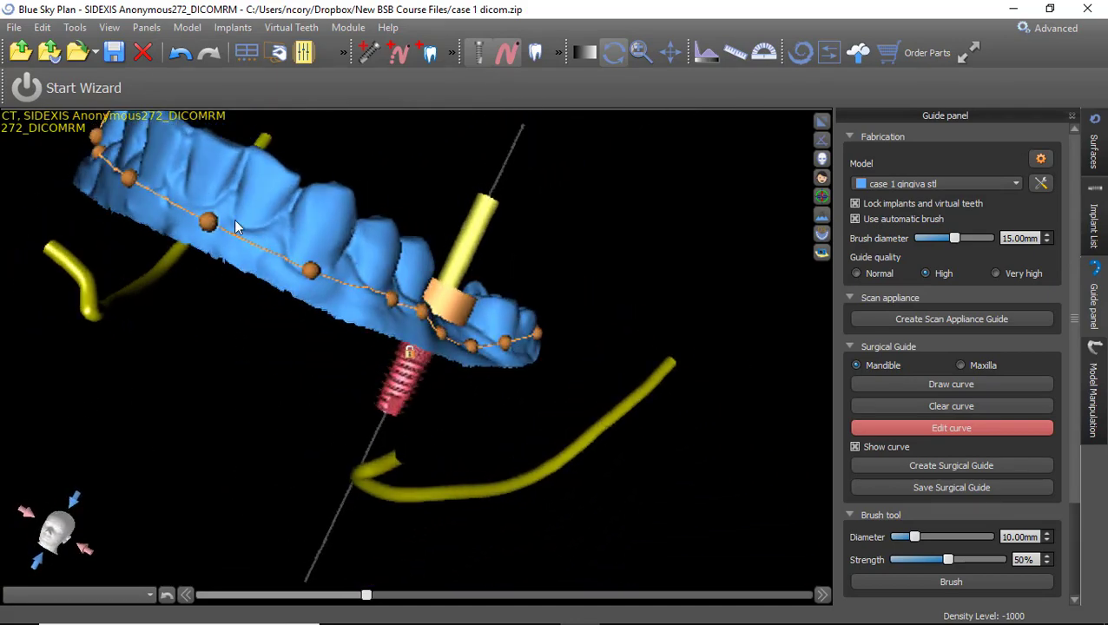
drag(639, 243, 579, 367)
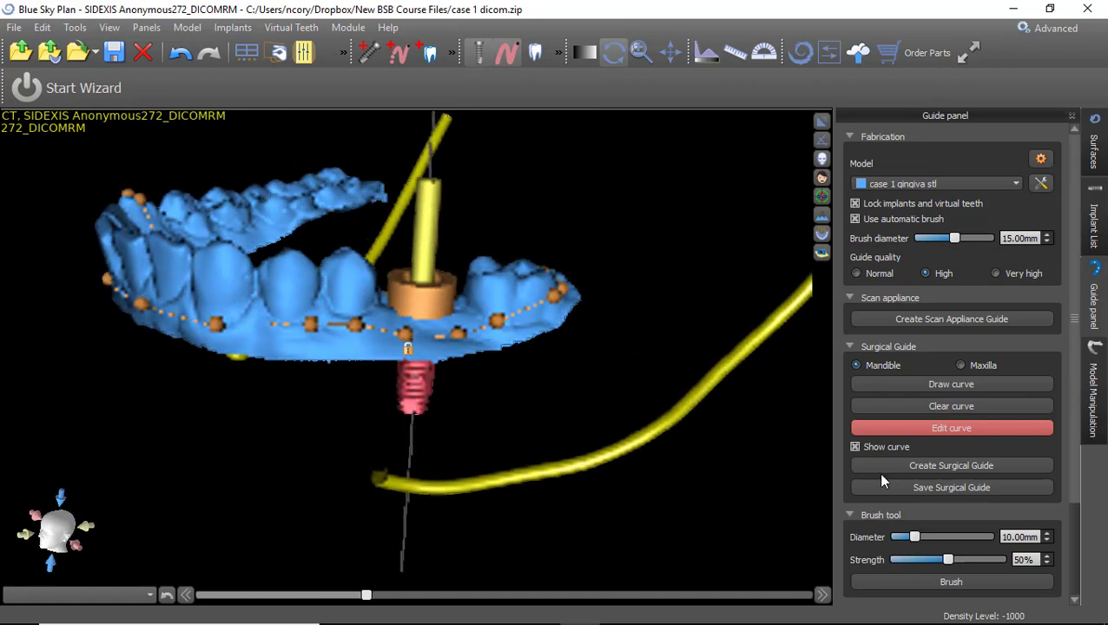
Create the surgical guide from the outline curve and orbit around the finished guide.
click(967, 466)
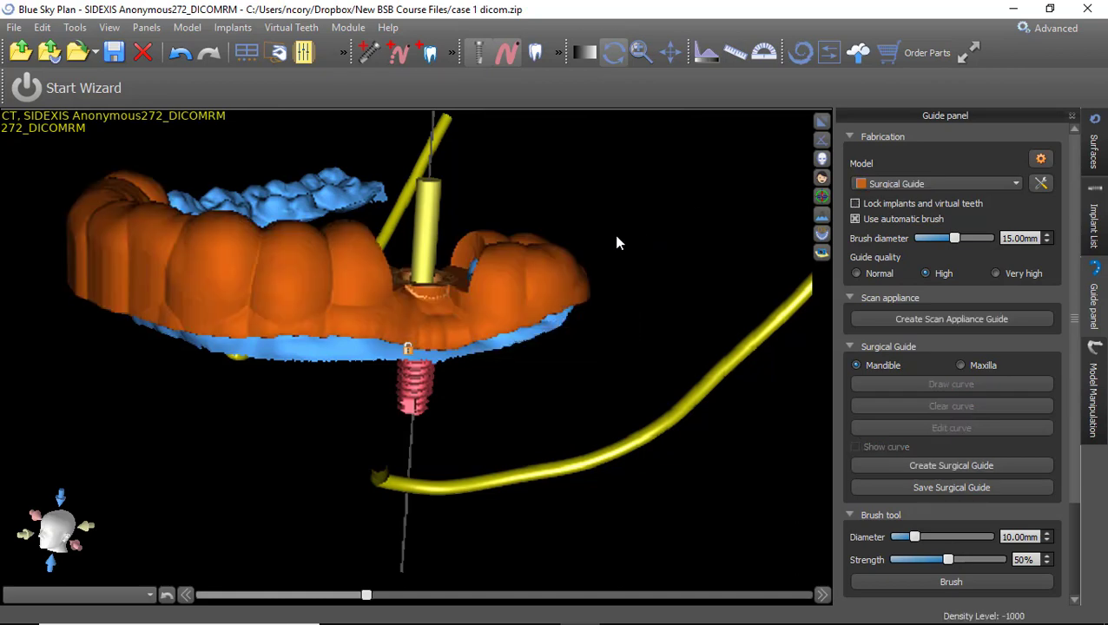
drag(560, 230, 591, 261)
Emboss the text 'Cory' onto the front face of the guide.
scroll(1068, 352, down, 5)
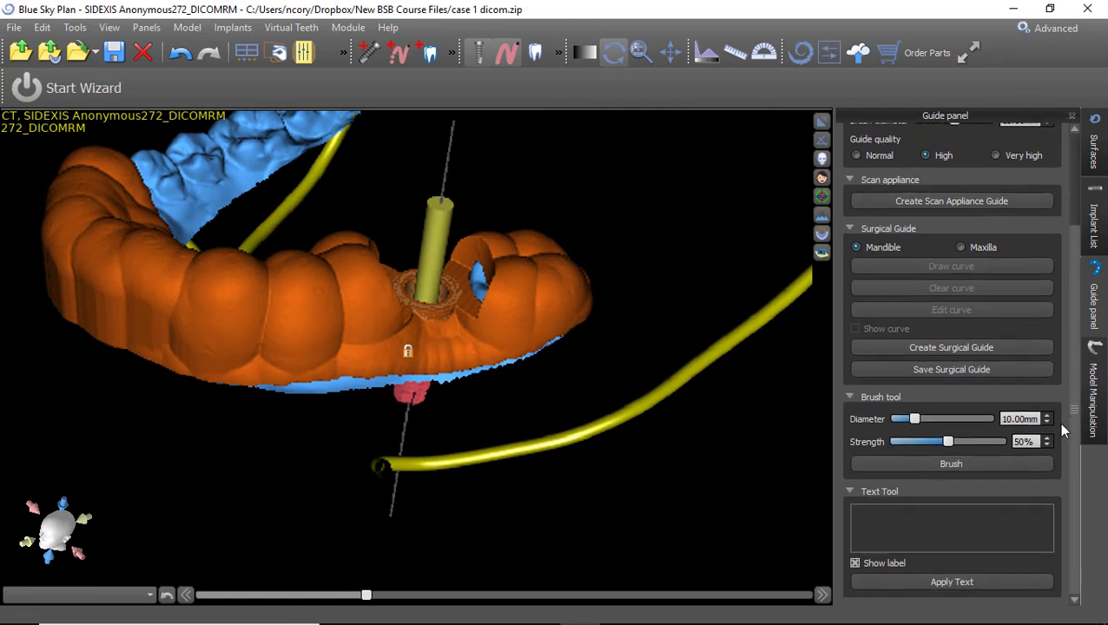
click(984, 518)
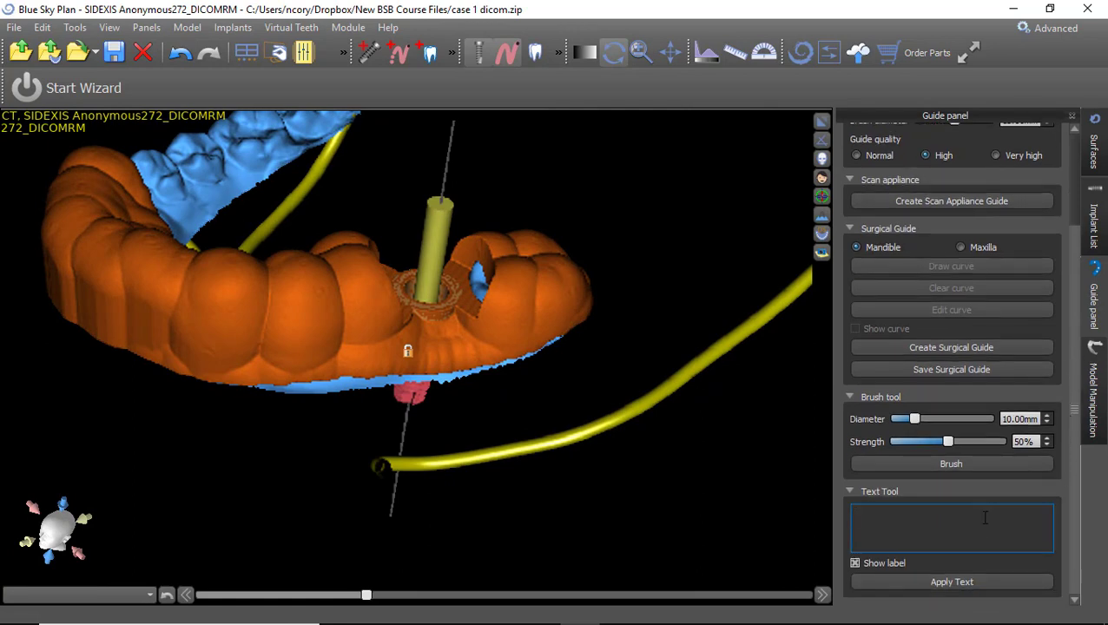
text(Cory)
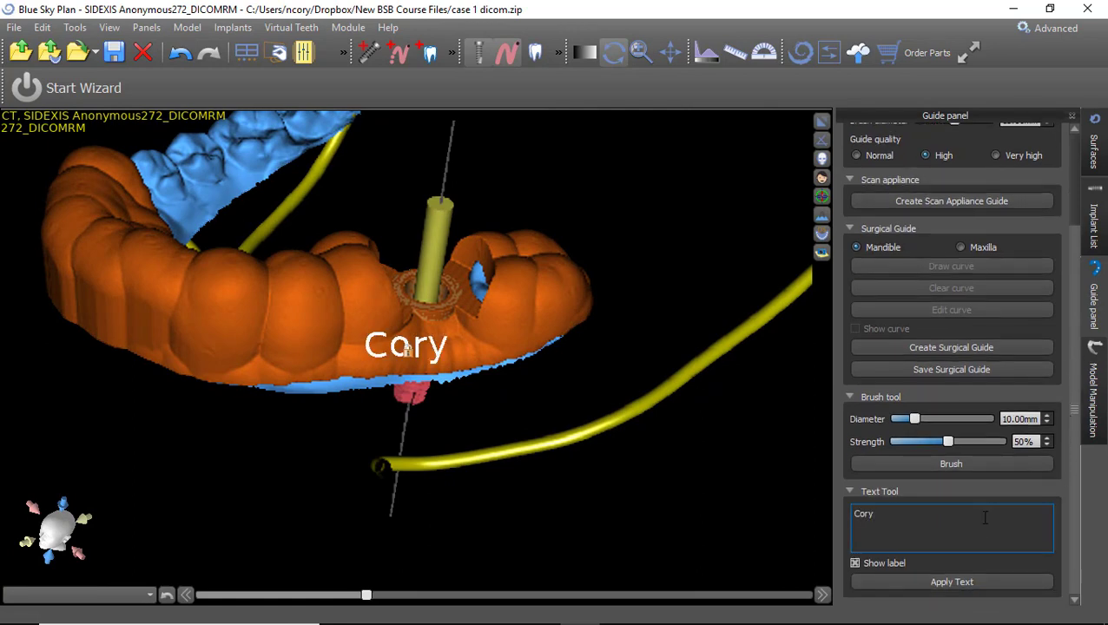
drag(502, 524, 686, 485)
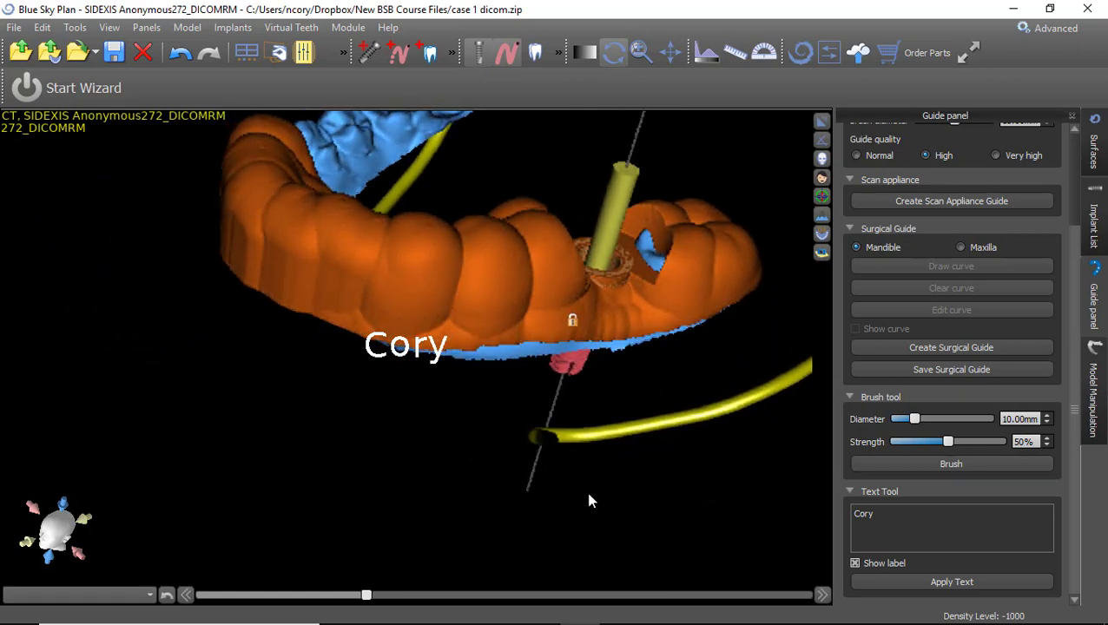
drag(589, 495, 447, 488)
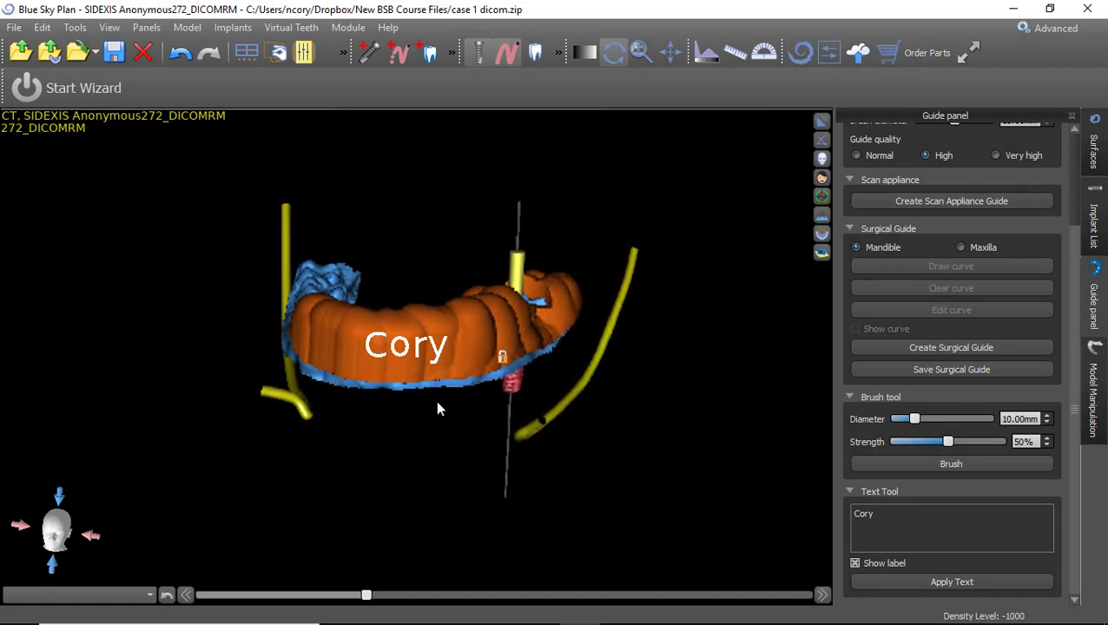
click(955, 582)
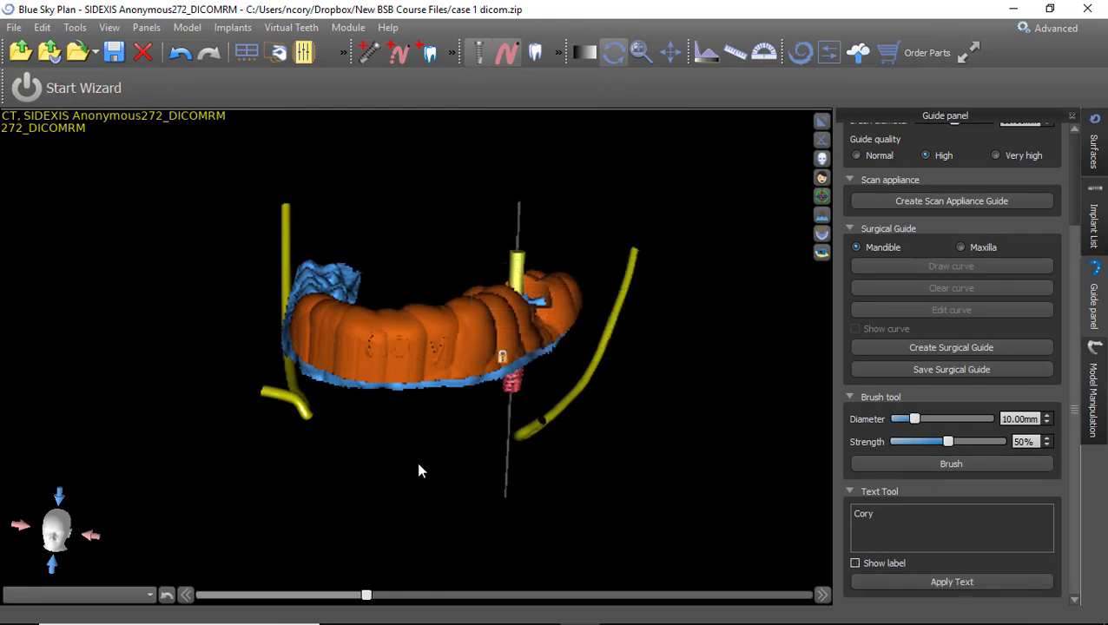
Inspect the 'Cory' engraving from above and side-on views.
scroll(415, 380, up, 2)
mouse_move(555, 453)
mouse_down()
mouse_move(639, 448)
mouse_move(536, 470)
mouse_move(400, 447)
mouse_move(720, 403)
mouse_move(417, 527)
mouse_move(458, 345)
mouse_move(605, 263)
mouse_move(409, 335)
mouse_move(477, 440)
mouse_move(586, 397)
mouse_move(576, 445)
mouse_up()
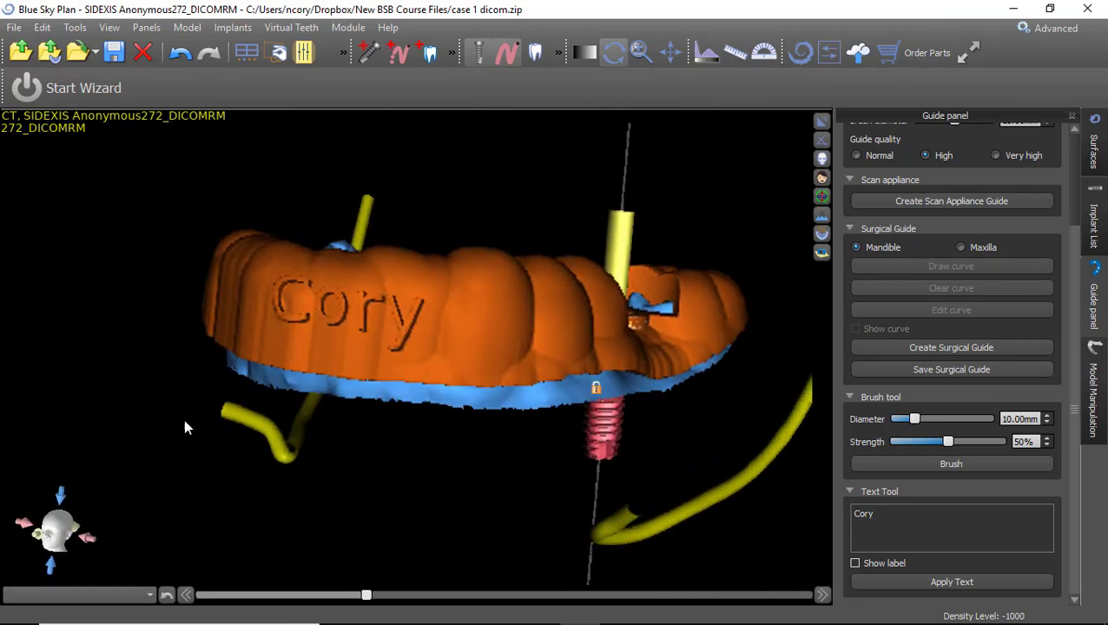
drag(184, 427, 383, 265)
scroll(383, 265, down, 5)
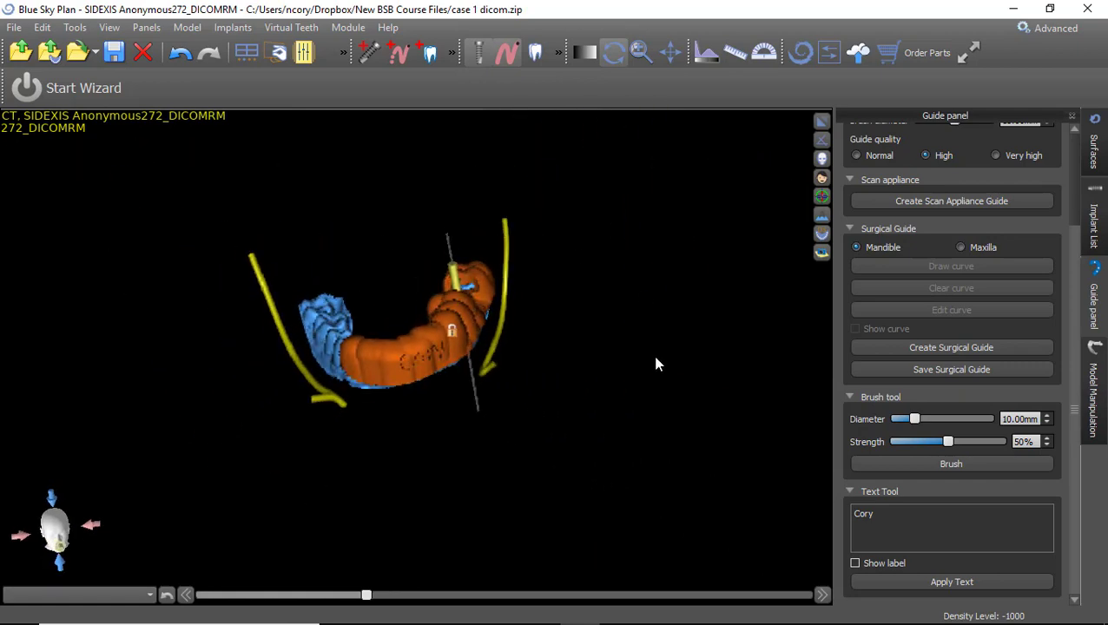
drag(655, 365, 556, 347)
click(14, 27)
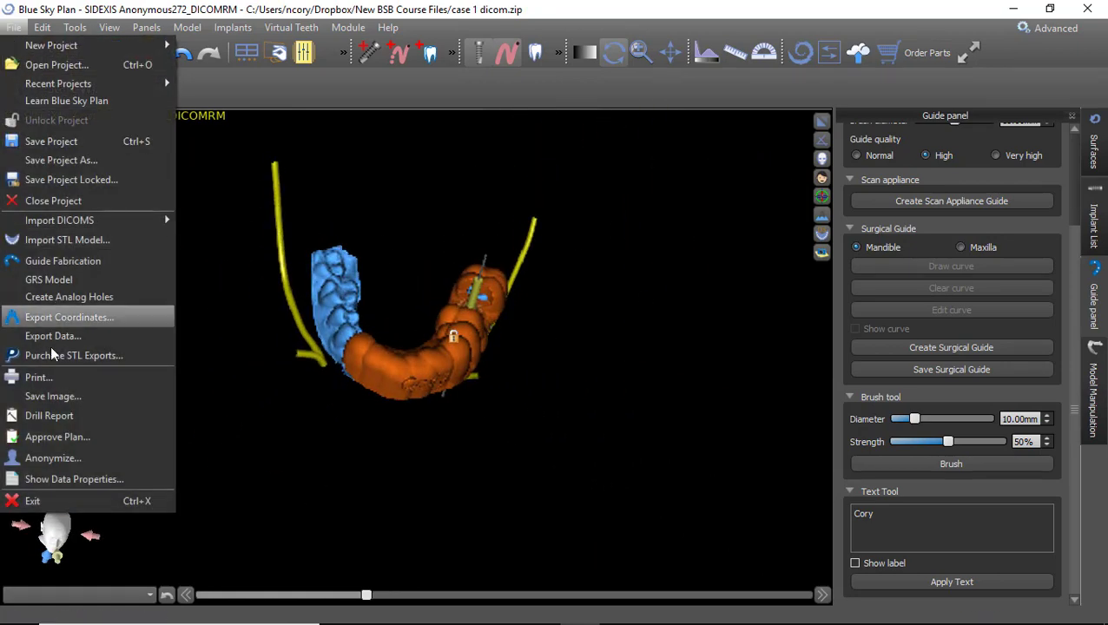
Restore the four-view layout, capture a screenshot, and save the screenshots as a PDF.
double_click(416, 420)
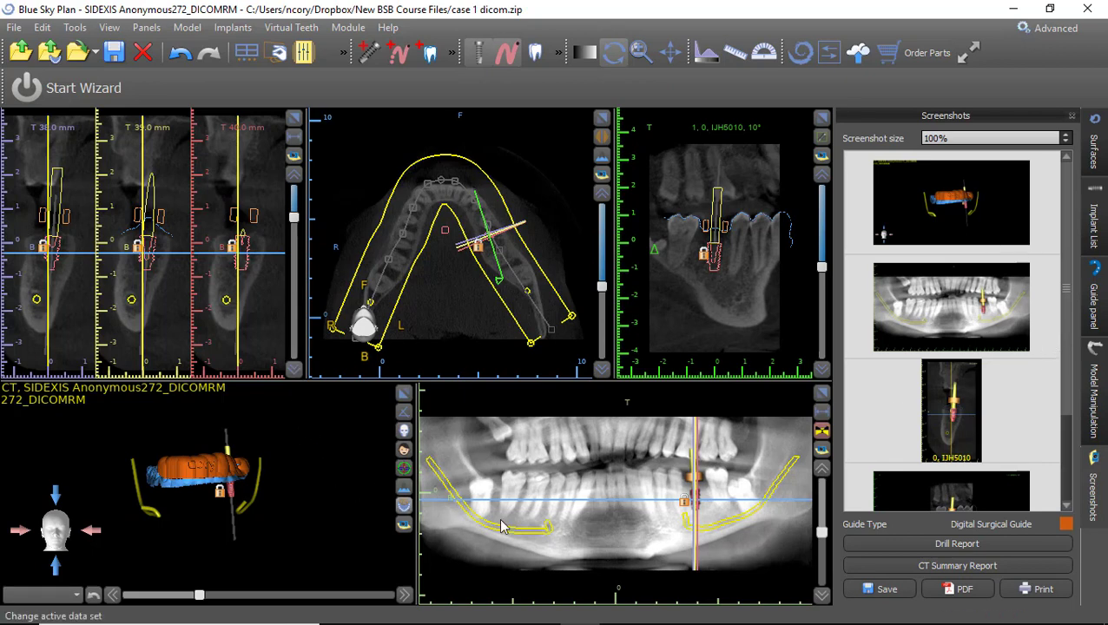
click(294, 156)
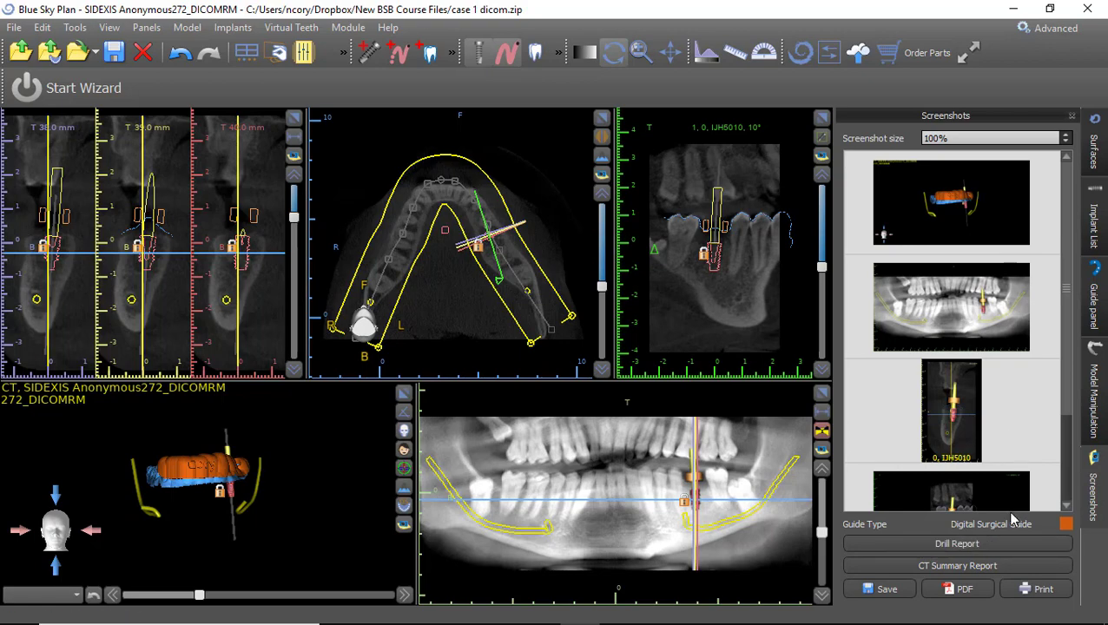
mouse_move(1012, 623)
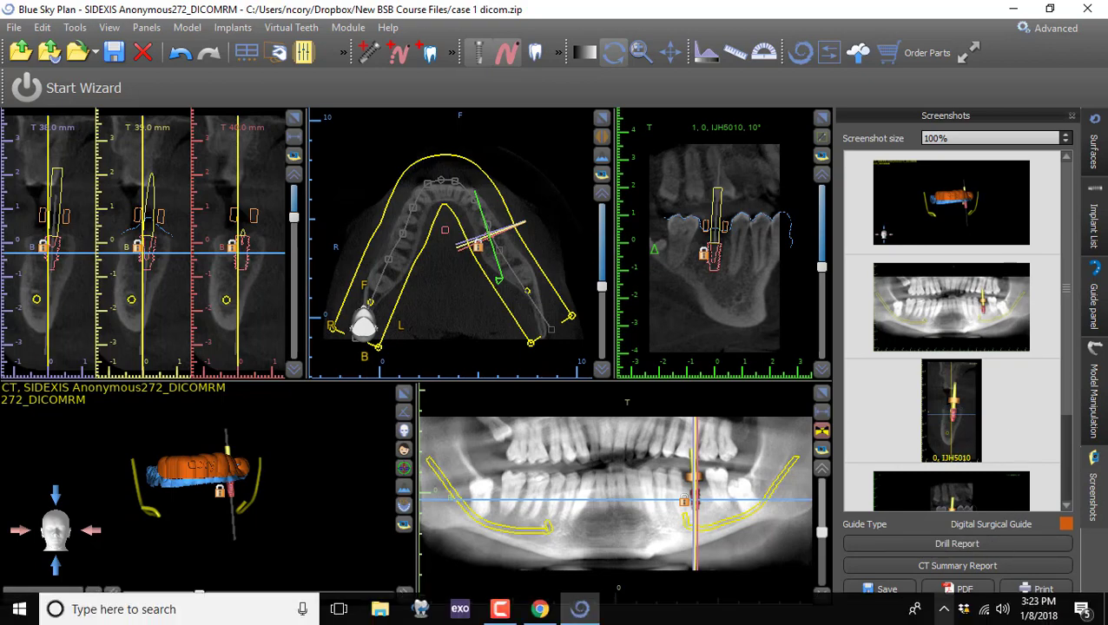
click(978, 590)
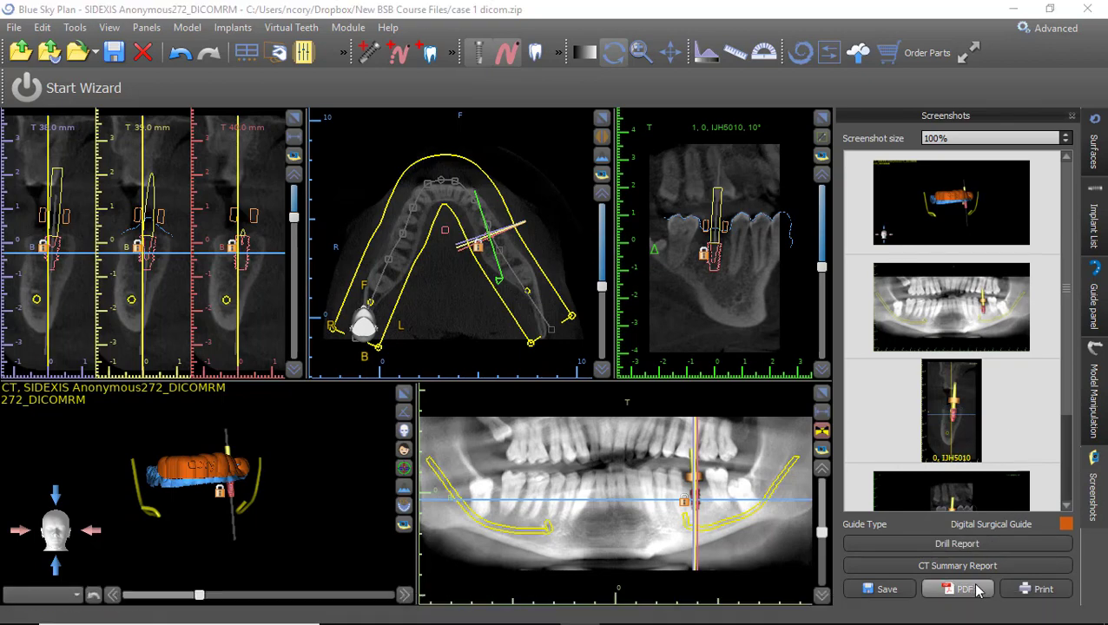
Add 'Latex allergy' as a new header line and view the report preview full-screen.
click(277, 223)
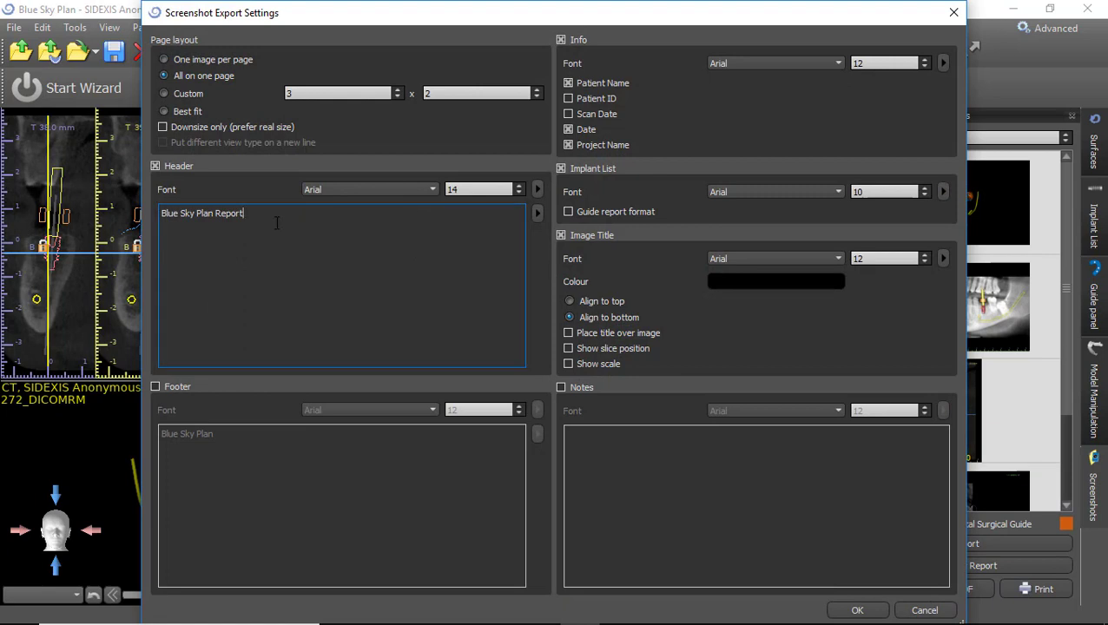
click(246, 438)
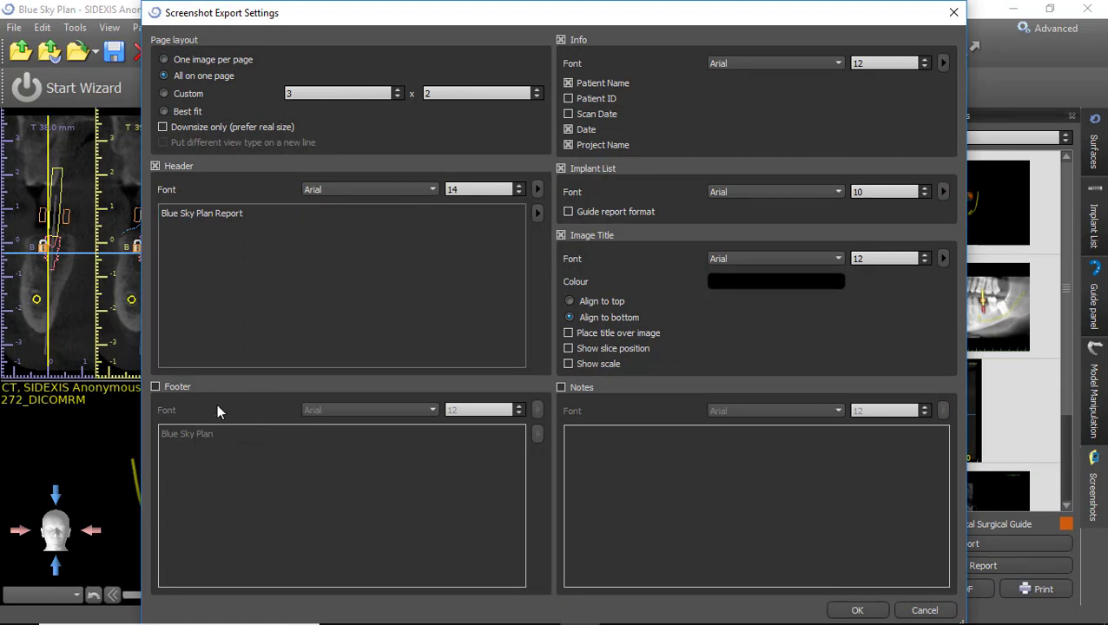
click(261, 224)
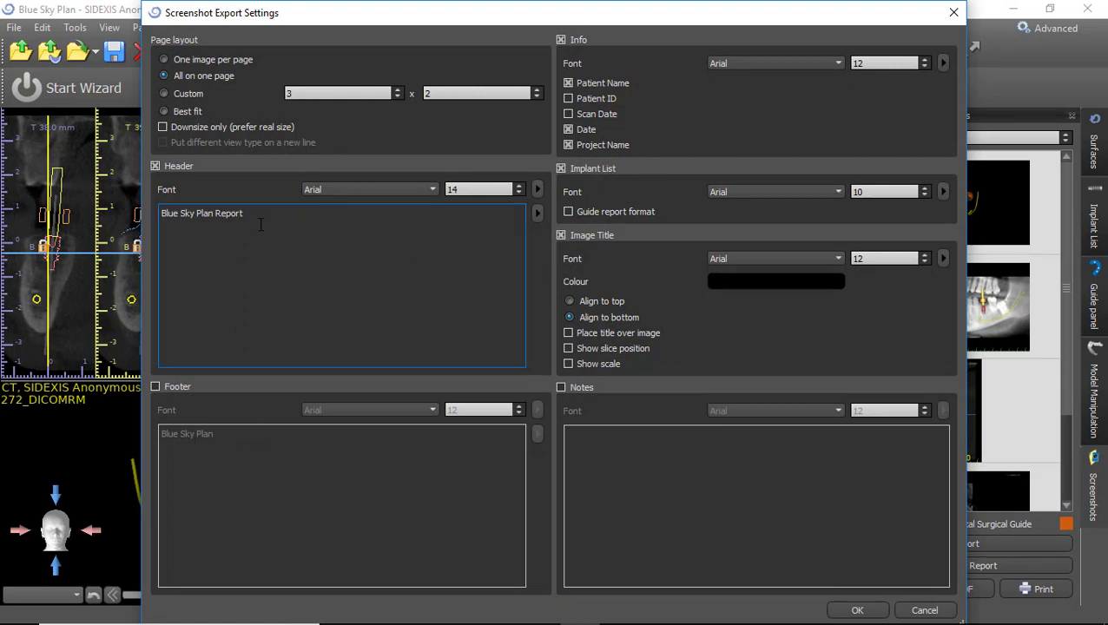
key(Return)
text(Latex allergy)
click(857, 612)
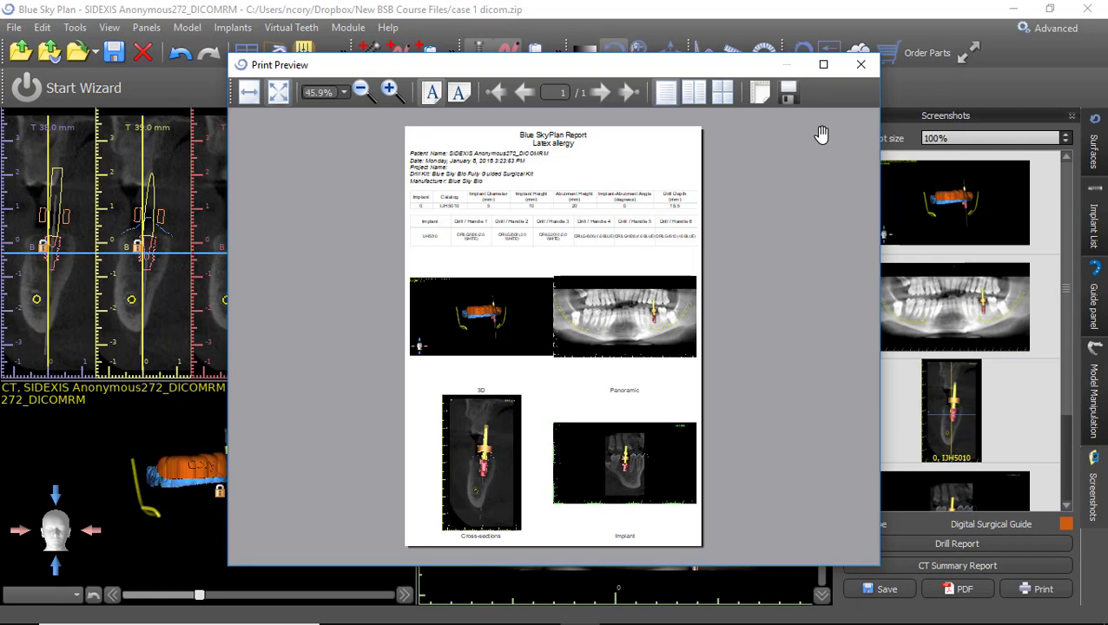
click(823, 65)
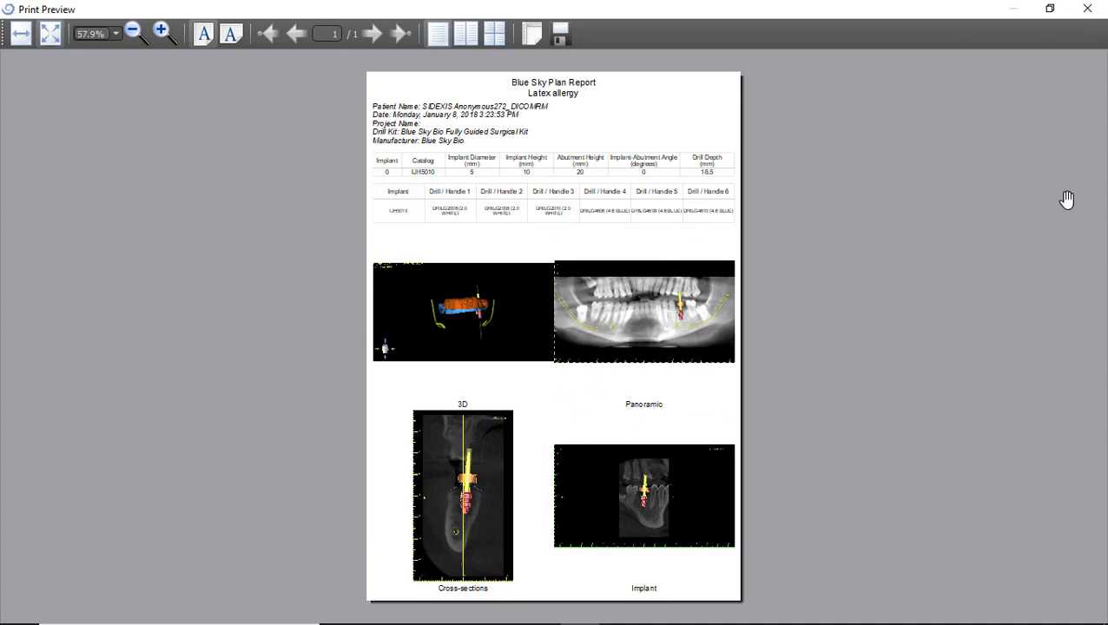
Close the report preview and the Screenshots panel.
click(1087, 9)
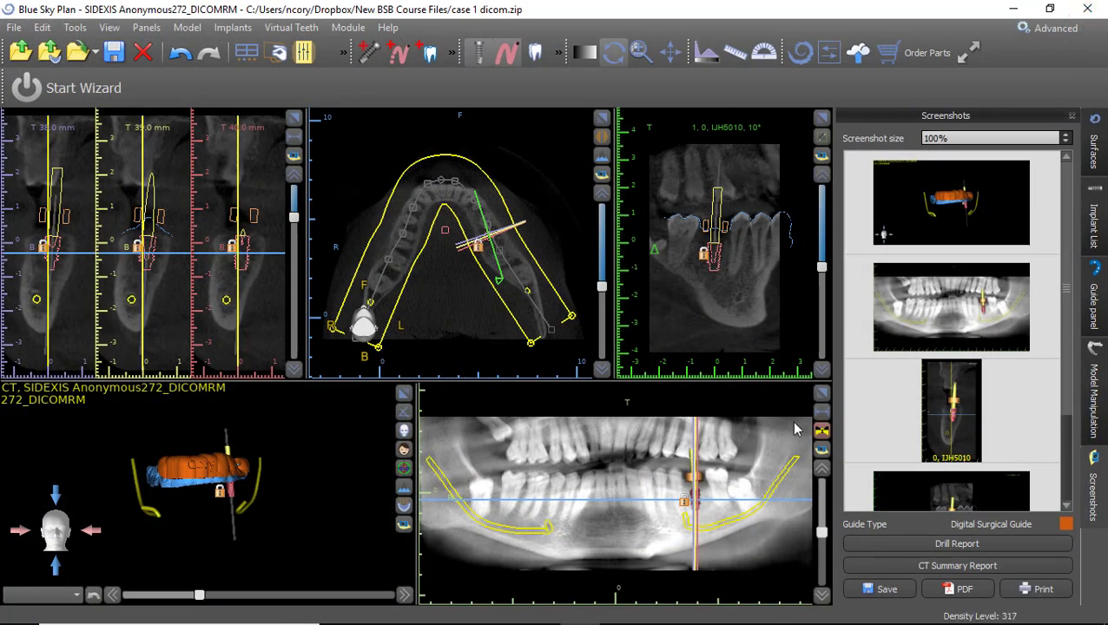
click(1071, 115)
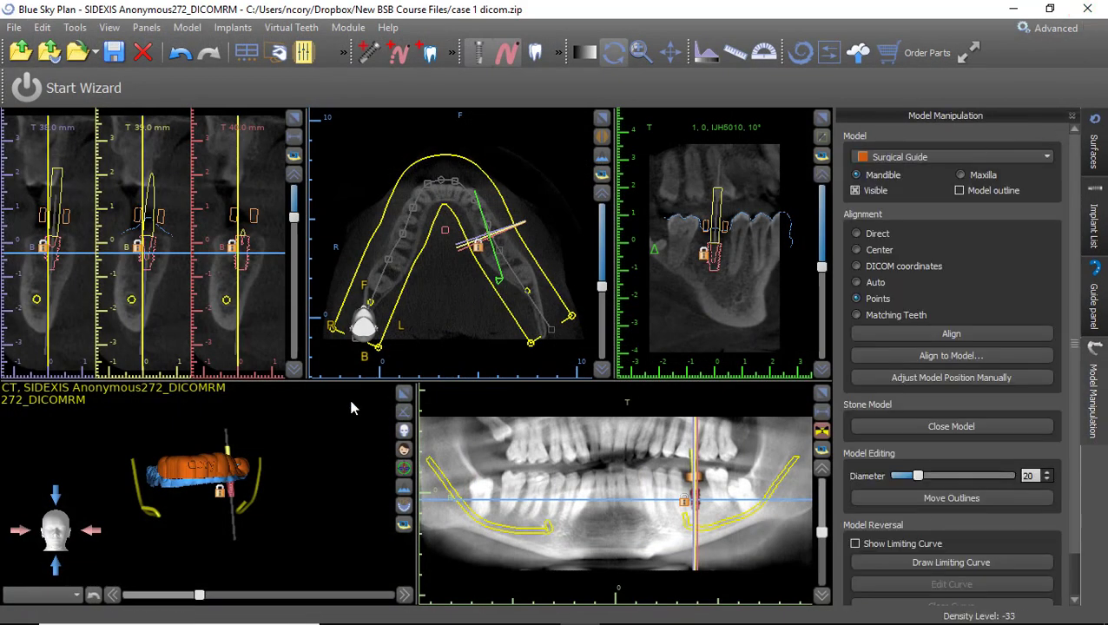
drag(238, 509, 178, 504)
Recolour the Surgical Guide surface from orange to pale yellow and inspect it in 3-D.
click(1102, 144)
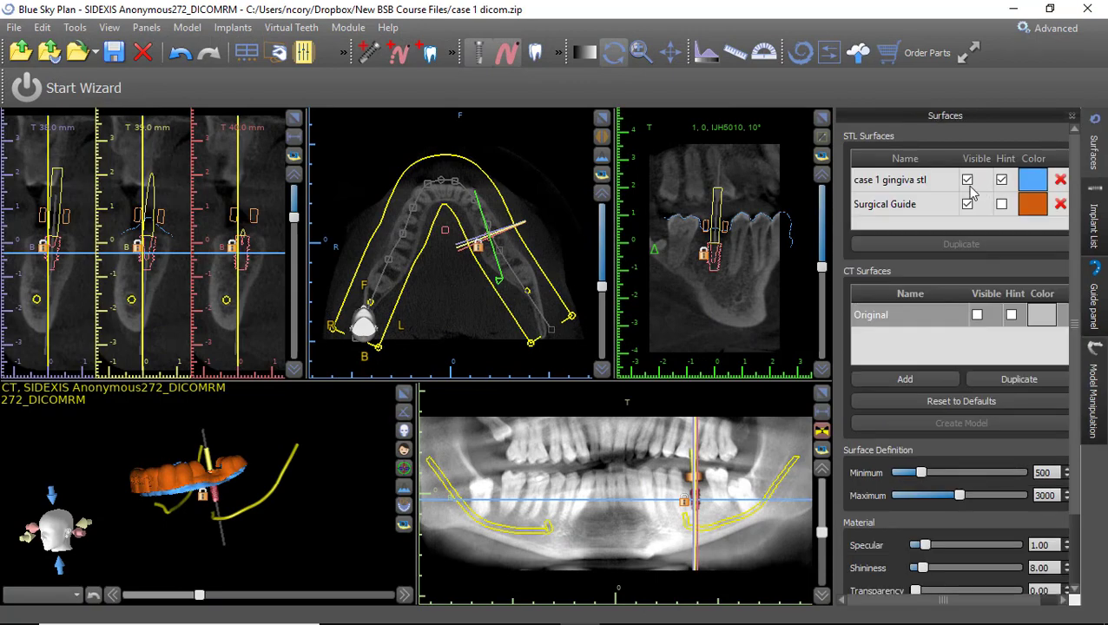
click(897, 207)
click(1022, 207)
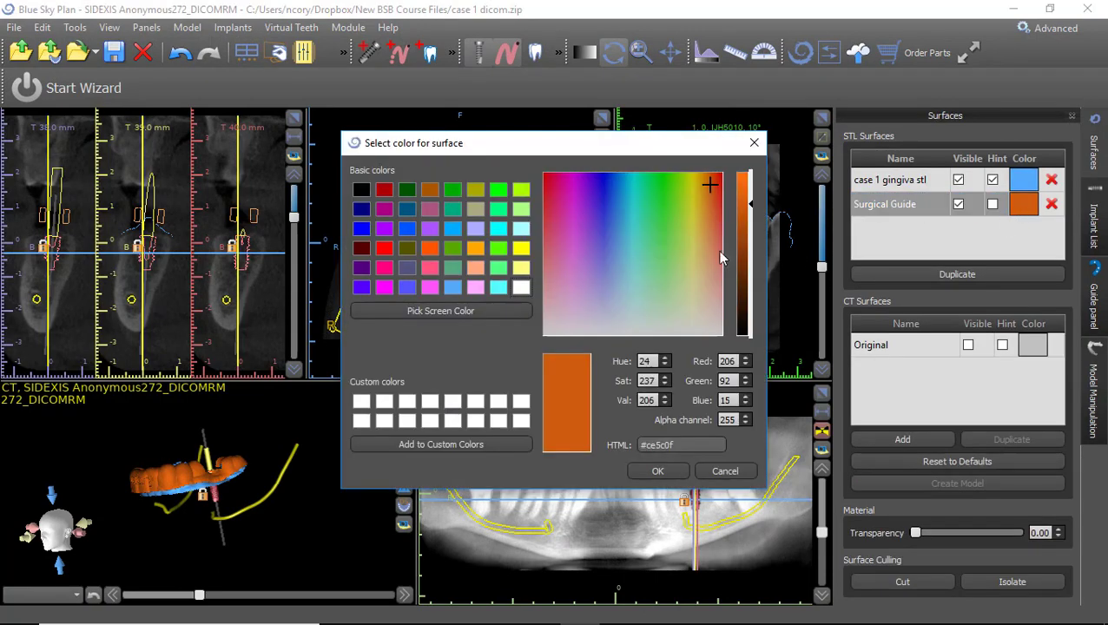
click(521, 267)
click(646, 469)
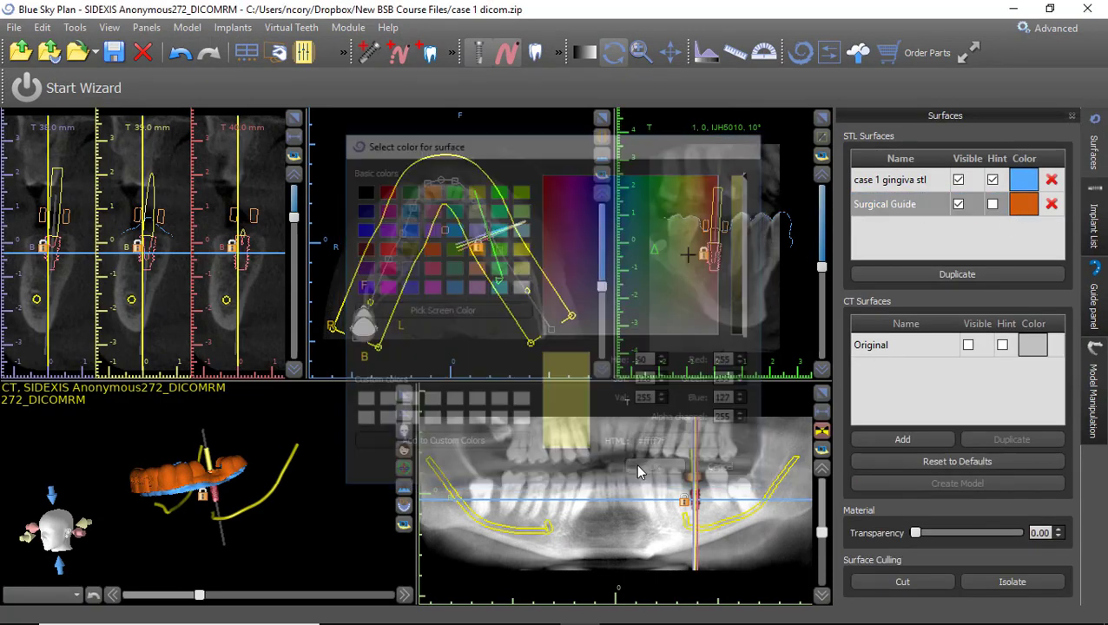
drag(337, 457, 385, 422)
scroll(304, 426, up, 3)
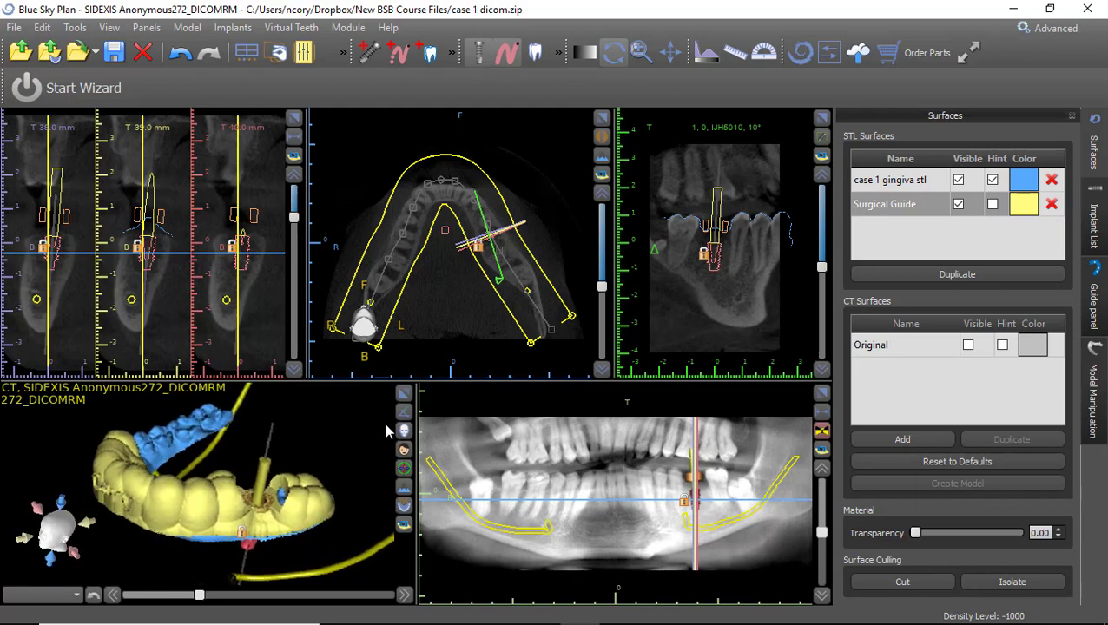
click(18, 29)
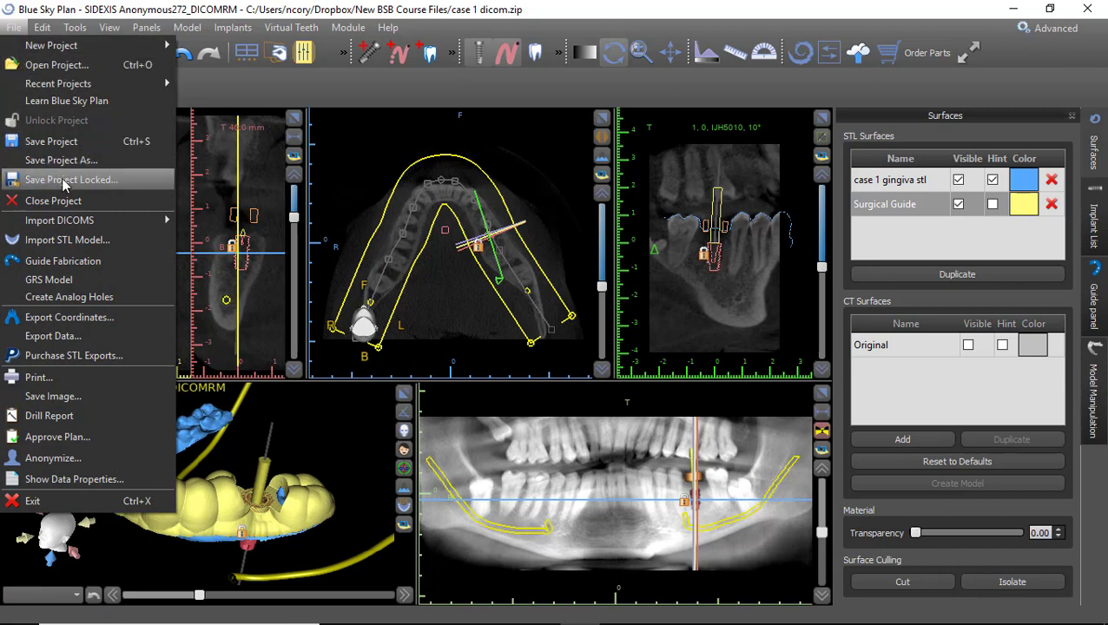
In Export Data, keep only the Surgical Guide selected and set quality to High.
click(78, 335)
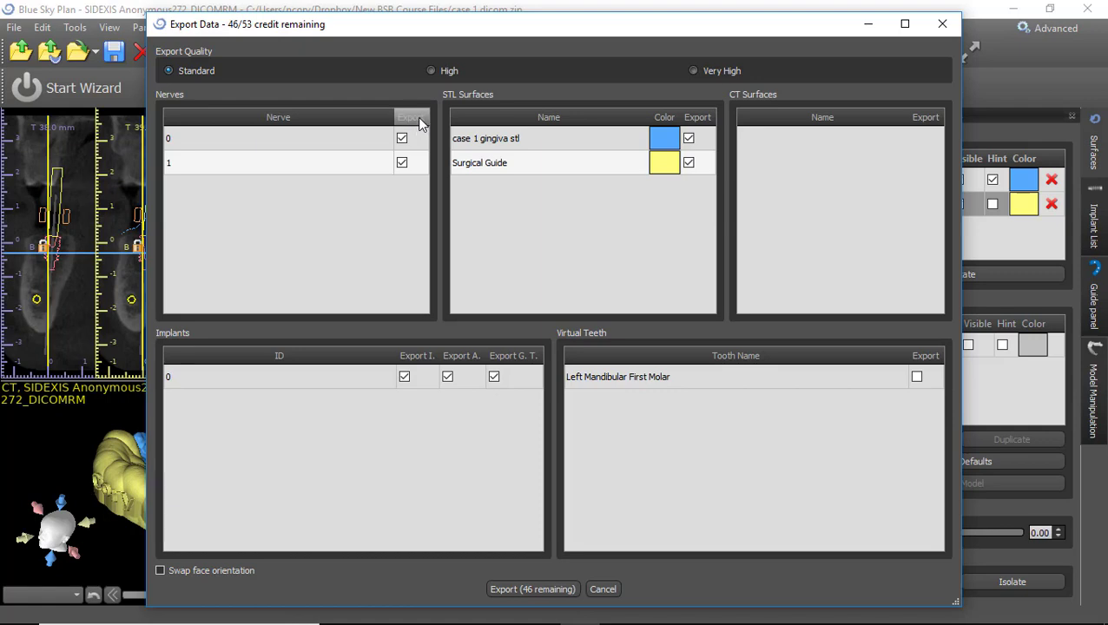
click(417, 118)
click(689, 162)
click(689, 138)
click(409, 352)
click(459, 351)
click(512, 356)
click(429, 73)
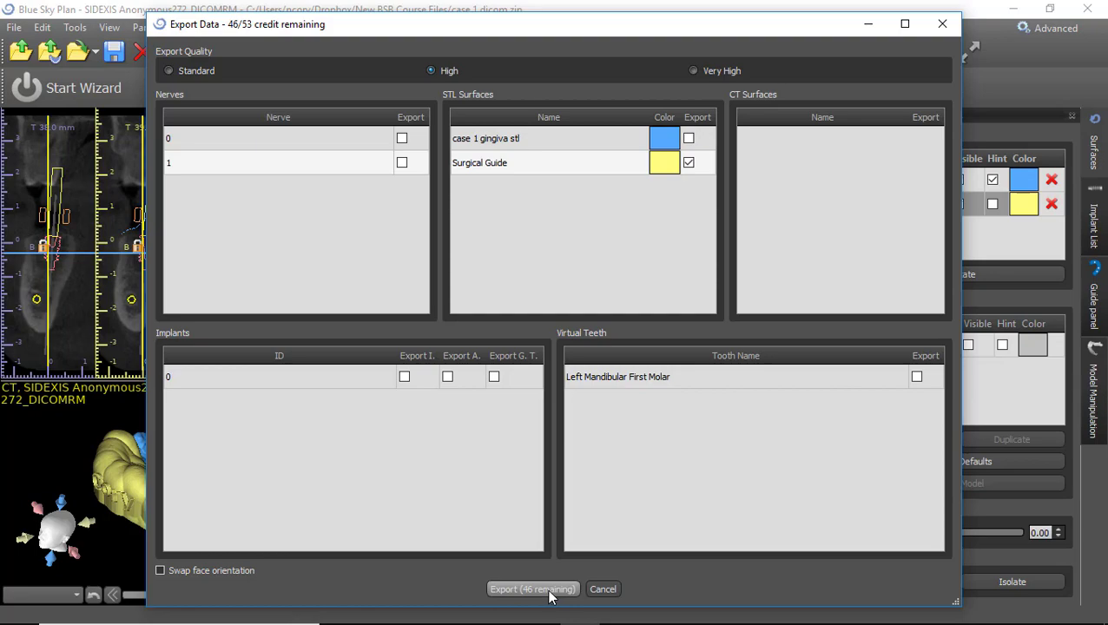
Export the surgical guide as an STL named 'cory' on the Desktop.
click(548, 590)
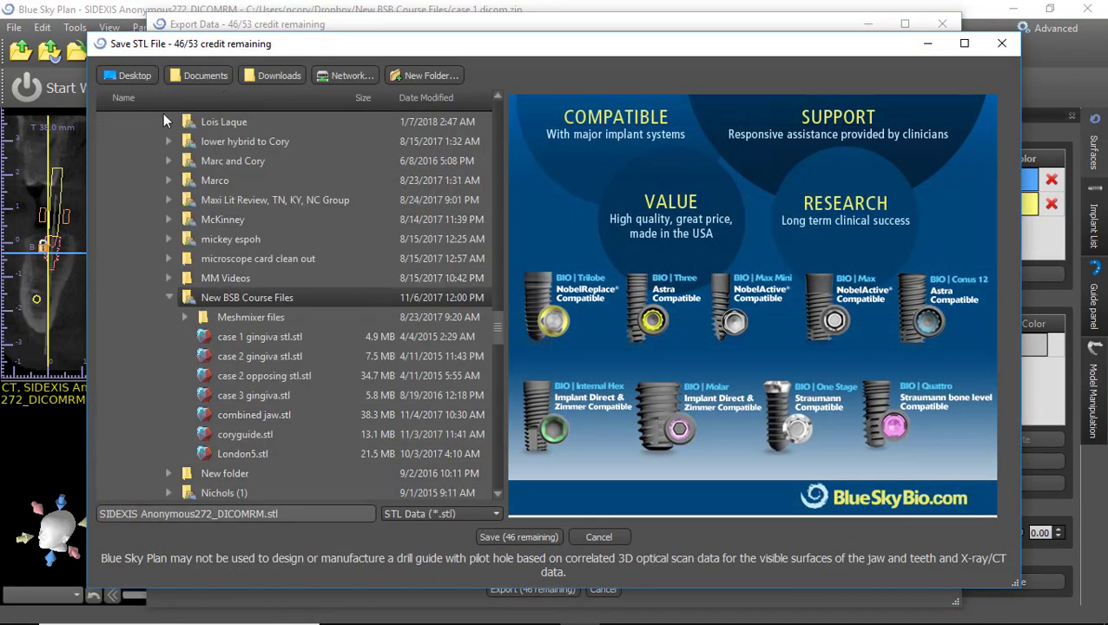
click(139, 69)
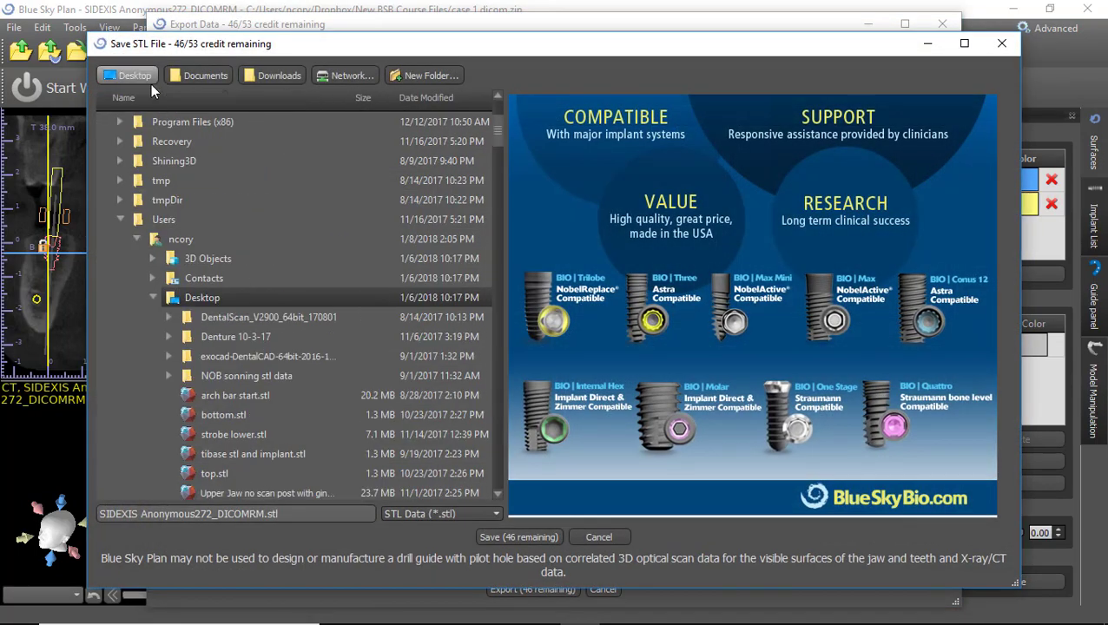
triple_click(274, 513)
text(cory)
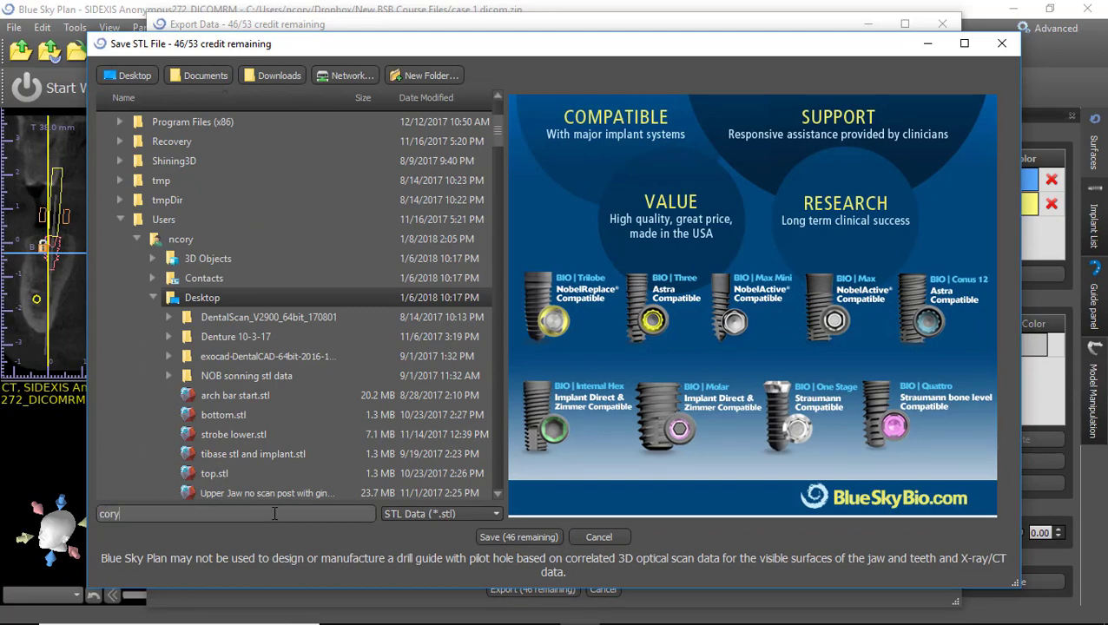
click(531, 537)
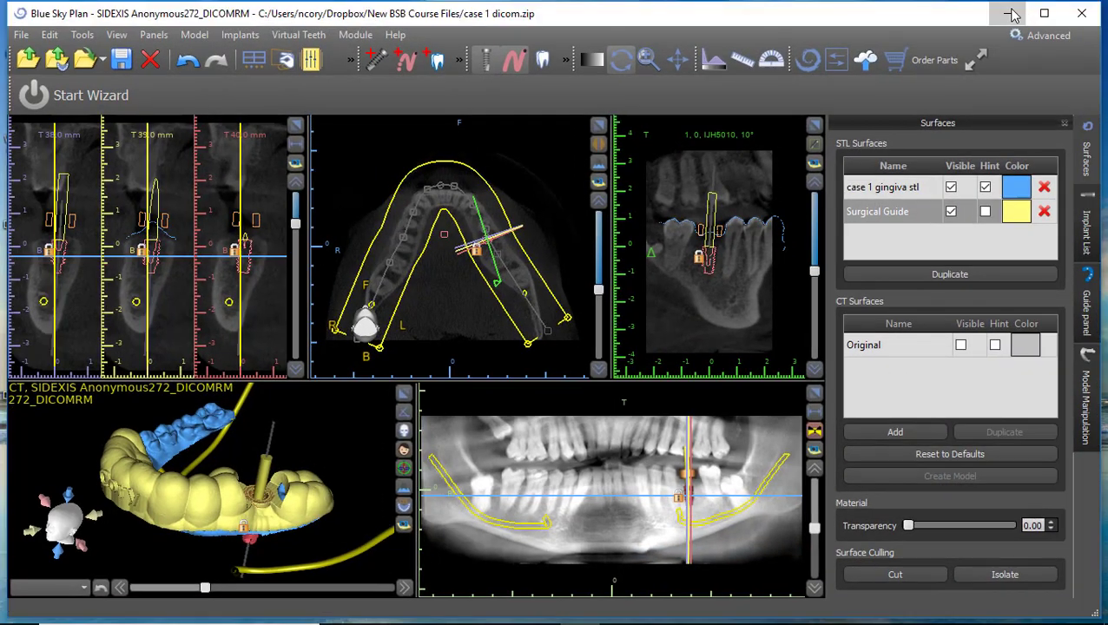
Minimize Blue Sky Plan and open the exported cory file from the desktop.
click(1013, 8)
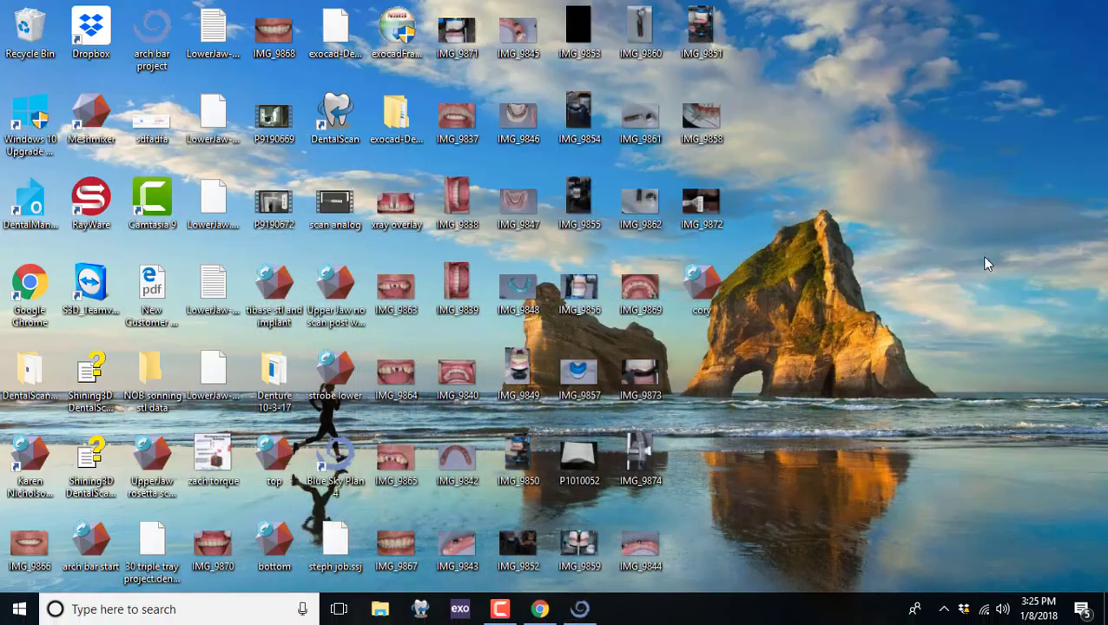
double_click(701, 277)
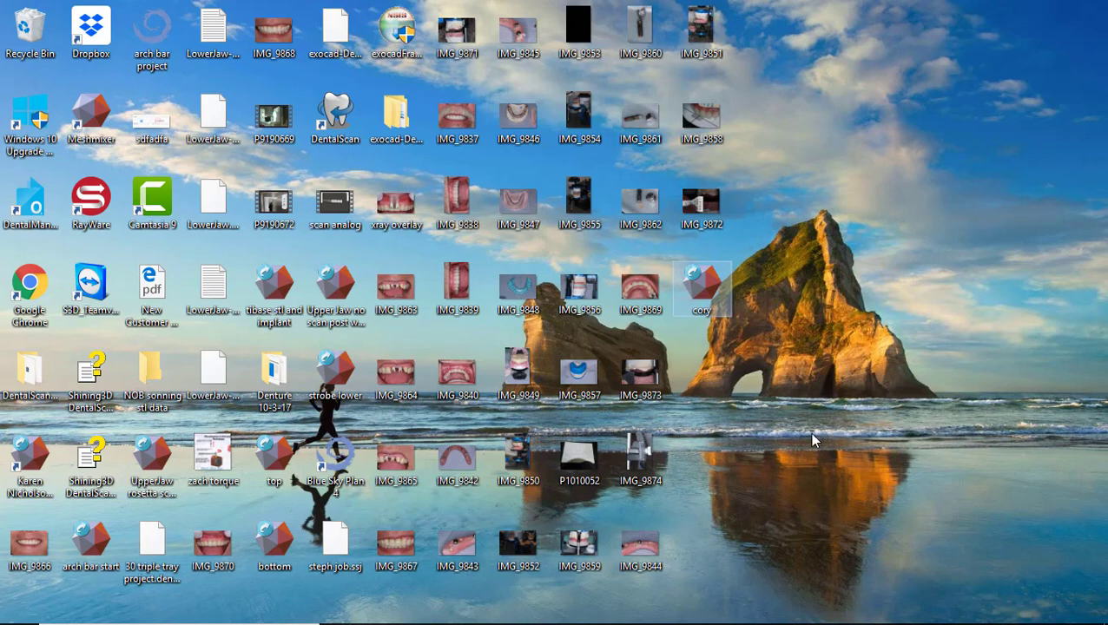
double_click(703, 279)
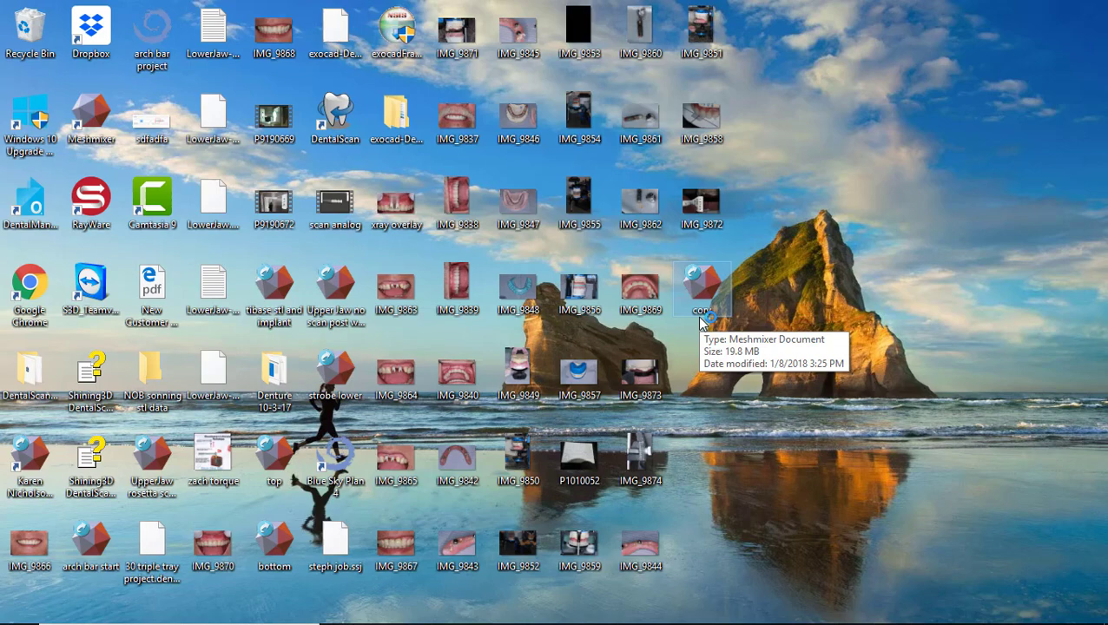
mouse_move(540, 612)
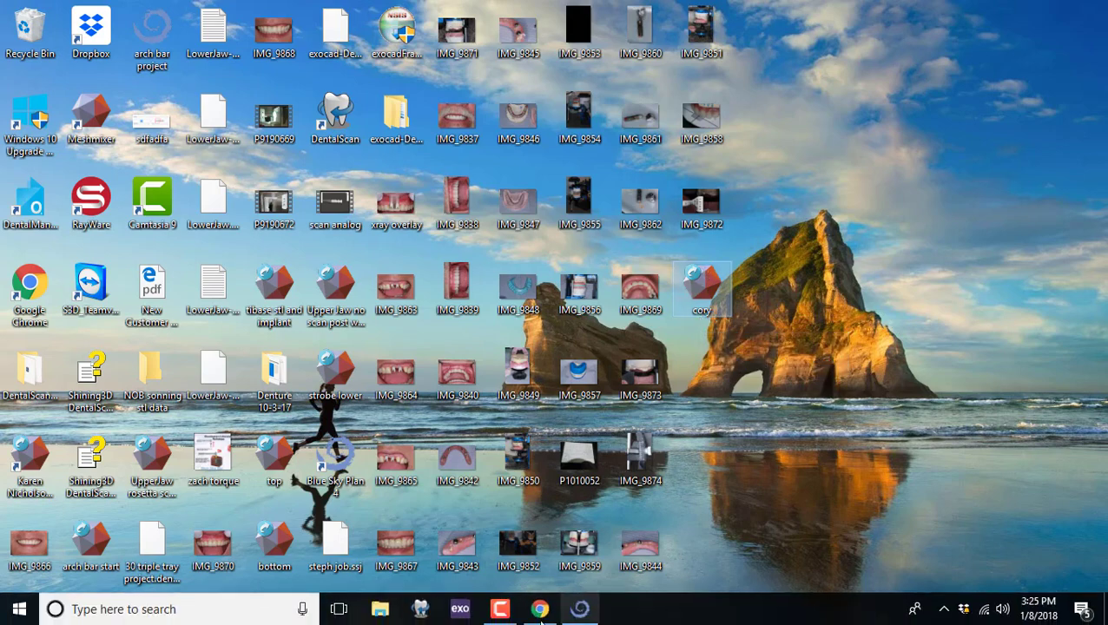